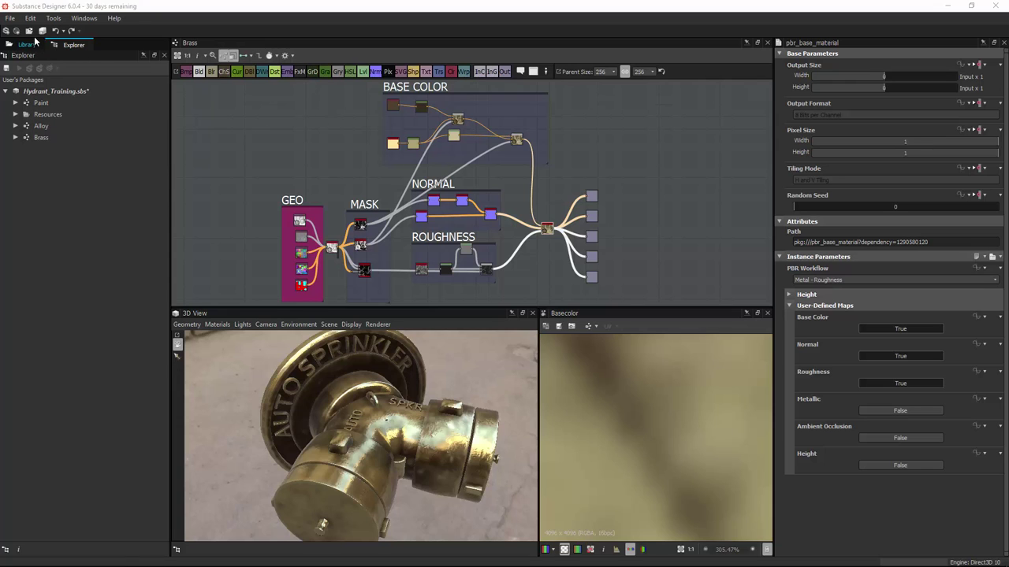
Step: Create a substance graph named "hydrant" in the Hydrant_Training package, using the Physically Based (Metallic/Roughness) template
{"action": "right_click", "coordinate": [70, 92]}
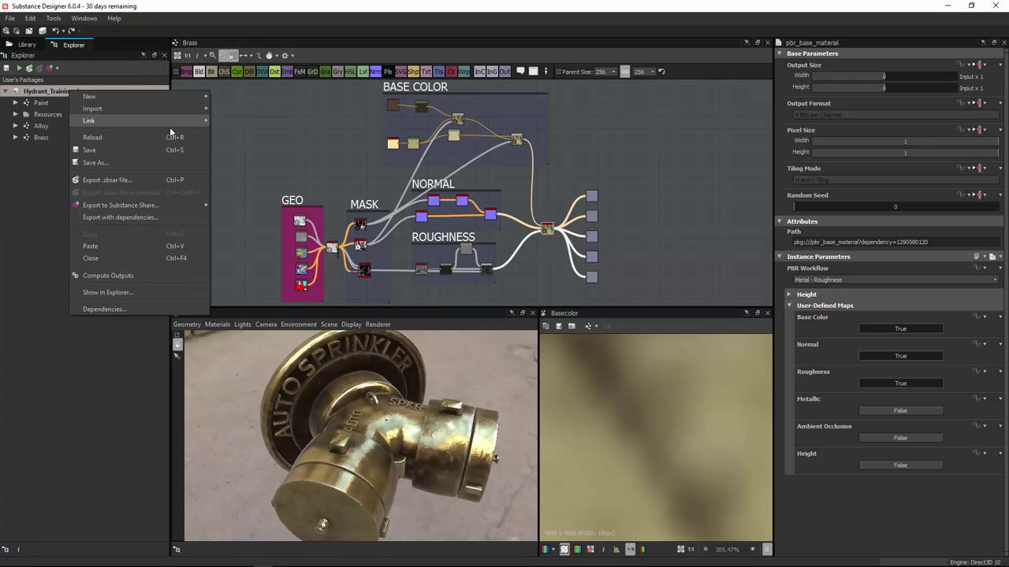
{"action": "mouse_move", "coordinate": [154, 96]}
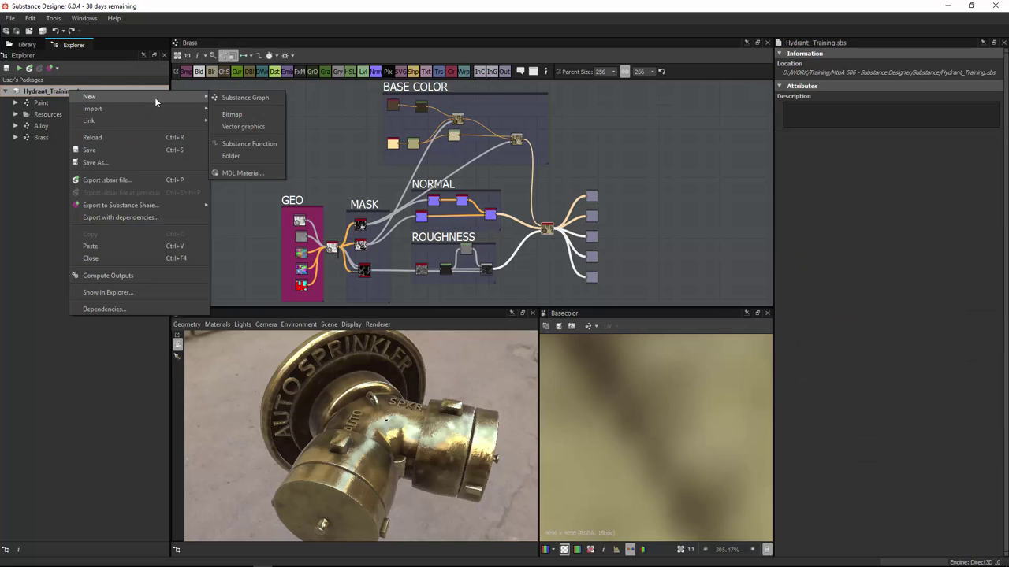
{"action": "left_click", "coordinate": [262, 97]}
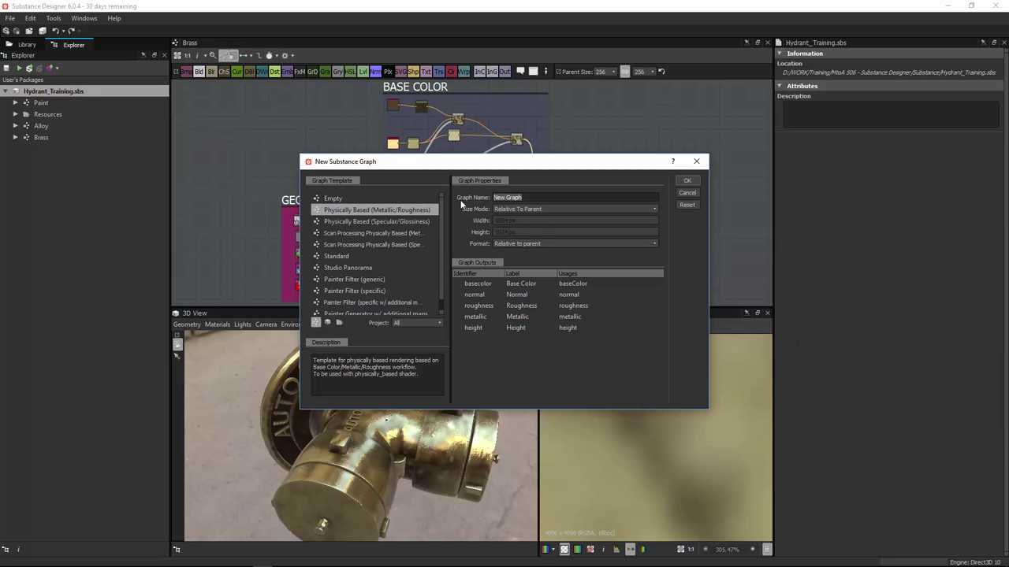
{"action": "type", "text": "hydrant"}
{"action": "key", "text": "Escape"}
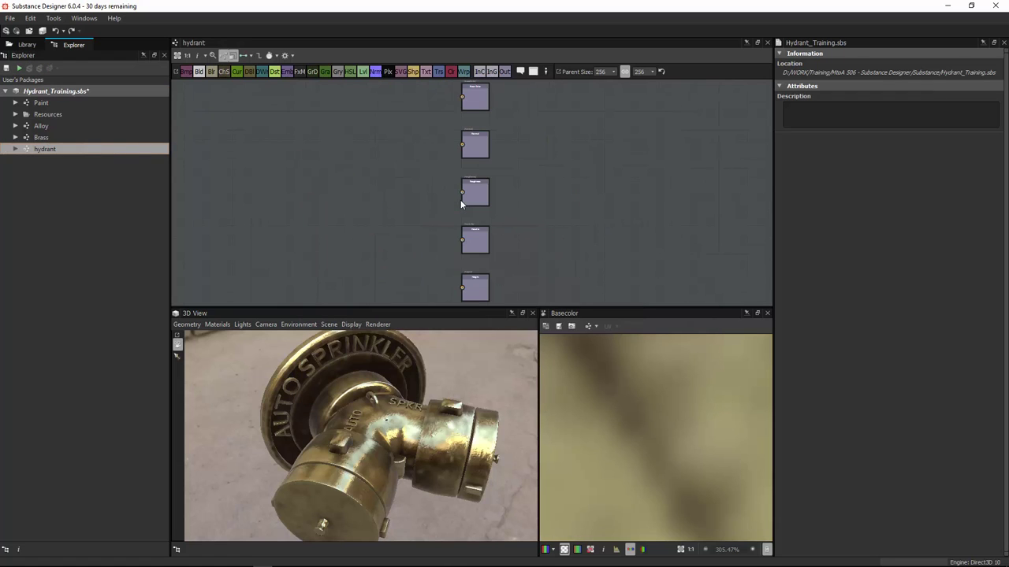
Step: Place the package's Brass graph as a node in the hydrant graph, well before the output nodes
{"action": "middle_click_drag", "start_coordinate": [413, 179], "coordinate": [499, 169]}
{"action": "right_click_drag", "start_coordinate": [465, 178], "coordinate": [343, 223], "text": "alt"}
{"action": "middle_click_drag", "start_coordinate": [385, 189], "coordinate": [403, 178]}
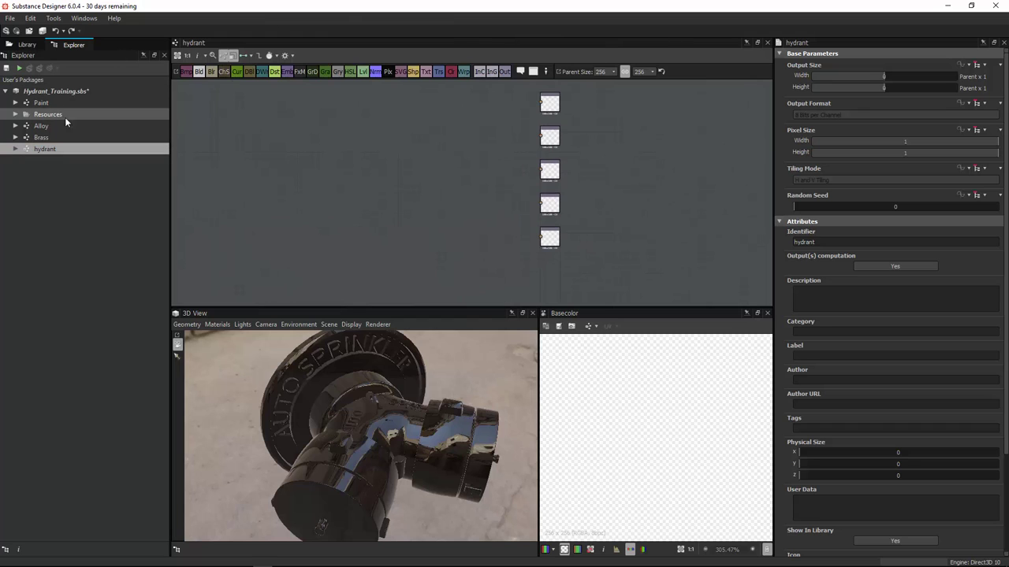
{"action": "left_click_drag", "start_coordinate": [46, 139], "coordinate": [294, 136]}
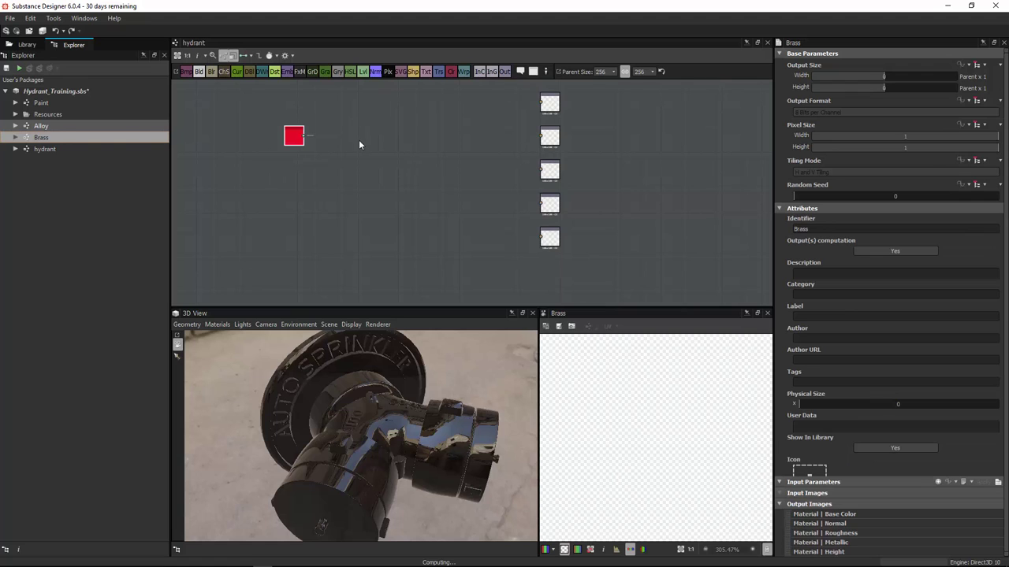
{"action": "key", "text": "f"}
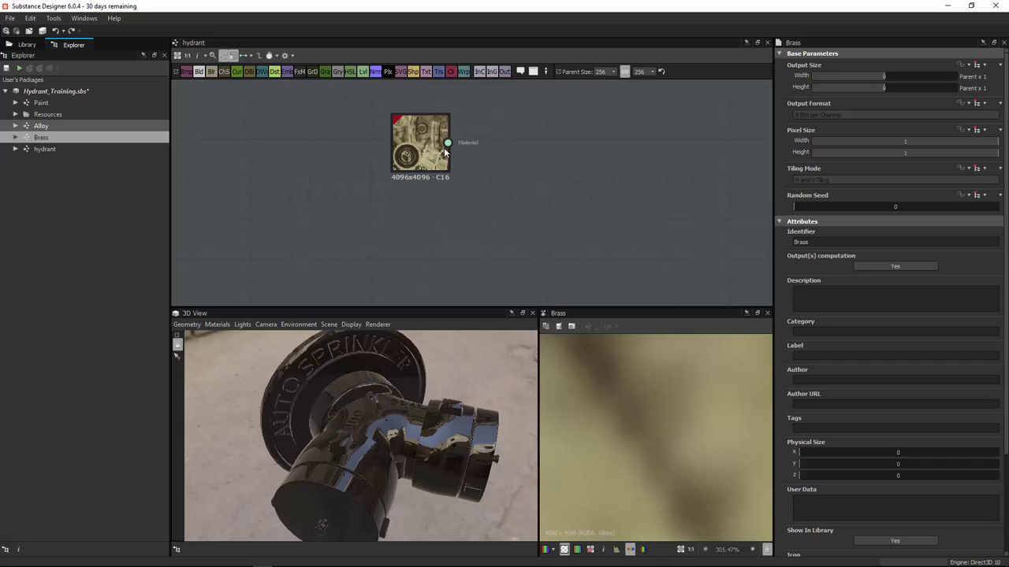
{"action": "left_click", "coordinate": [416, 160]}
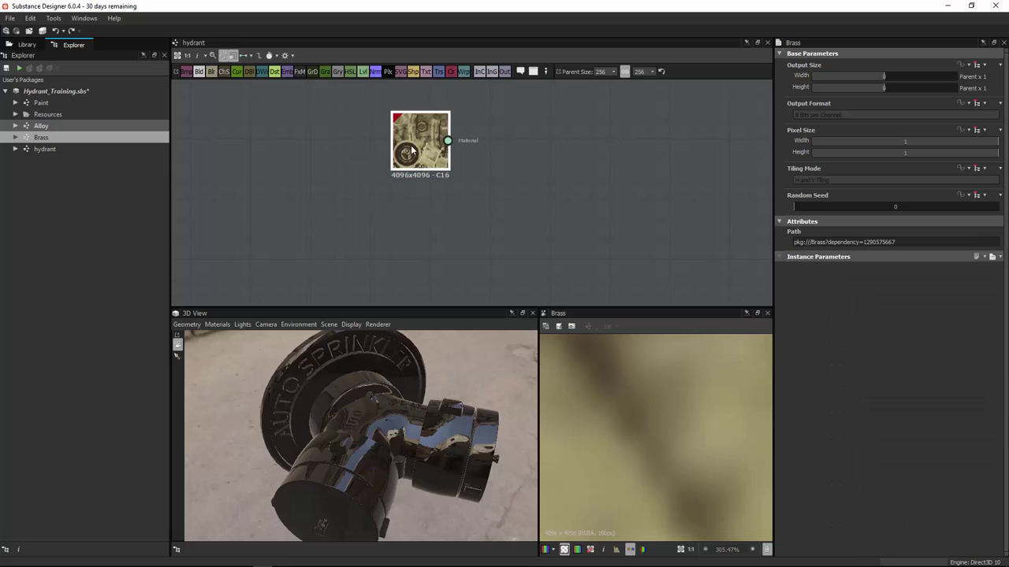
{"action": "scroll", "coordinate": [309, 148], "scroll_direction": "down", "scroll_amount": 1}
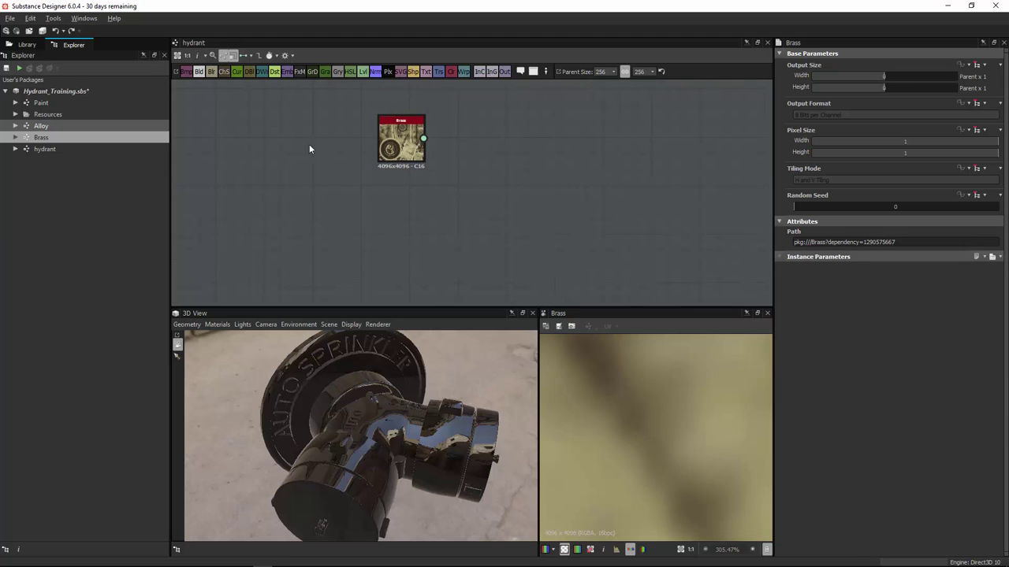
Step: Add the Alloy and Paint graphs as nodes, stacking Alloy below Brass and Paint above it in one column
{"action": "left_click_drag", "start_coordinate": [43, 126], "coordinate": [381, 204]}
{"action": "left_click_drag", "start_coordinate": [389, 136], "coordinate": [373, 142]}
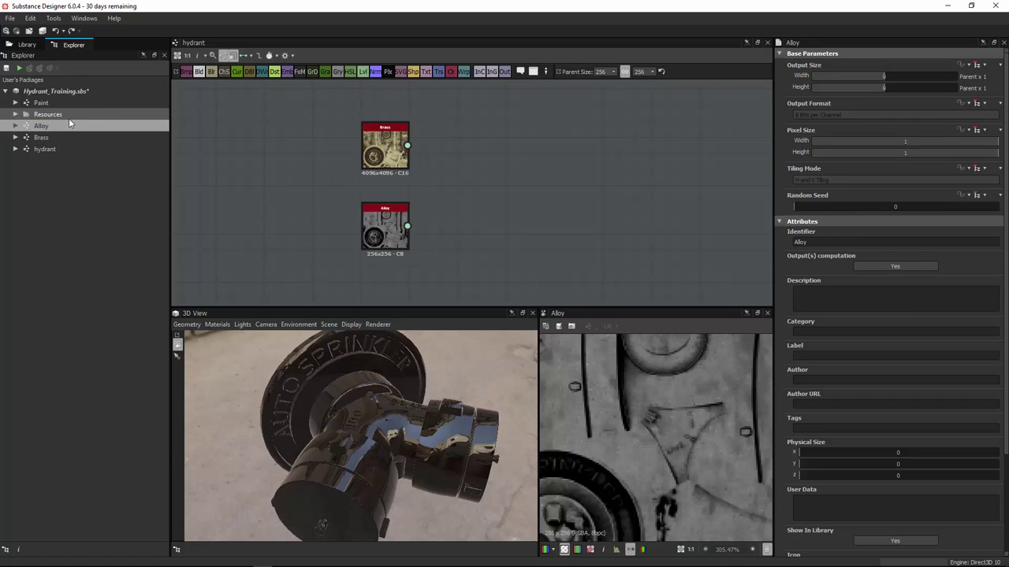
{"action": "left_click_drag", "start_coordinate": [83, 100], "coordinate": [482, 99]}
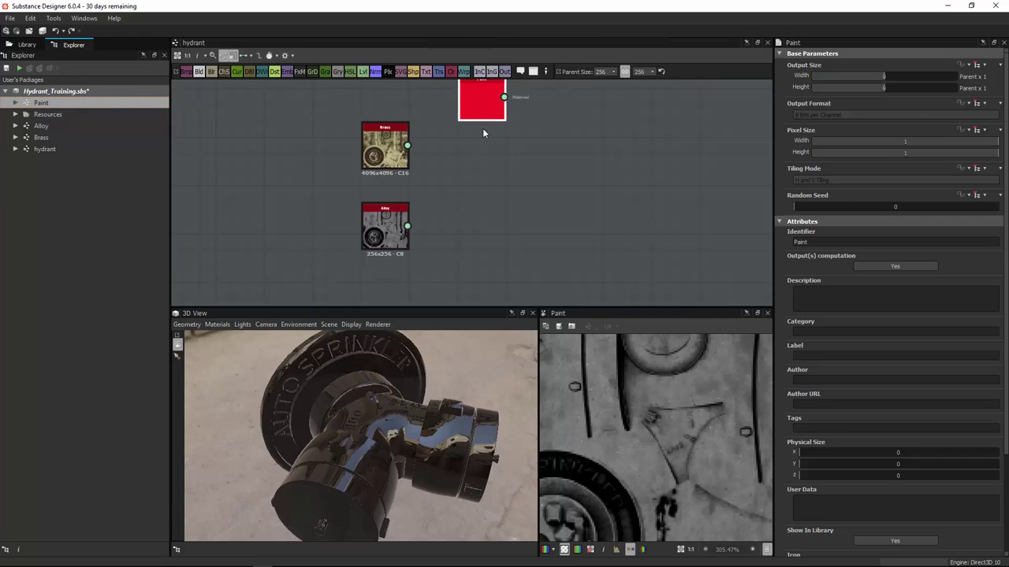
{"action": "left_click_drag", "start_coordinate": [461, 194], "coordinate": [352, 165]}
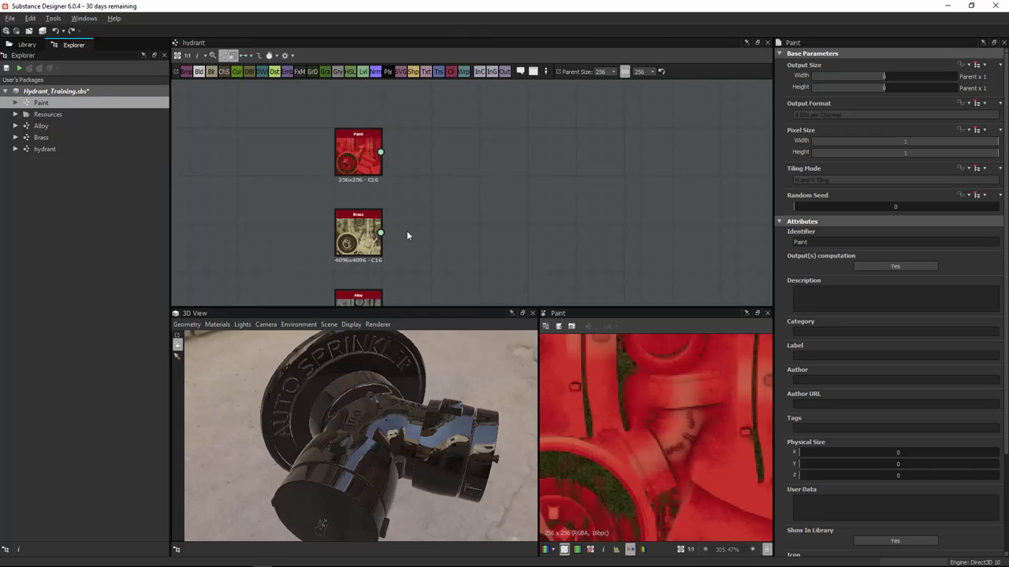
{"action": "scroll", "coordinate": [428, 225], "scroll_direction": "down", "scroll_amount": 5}
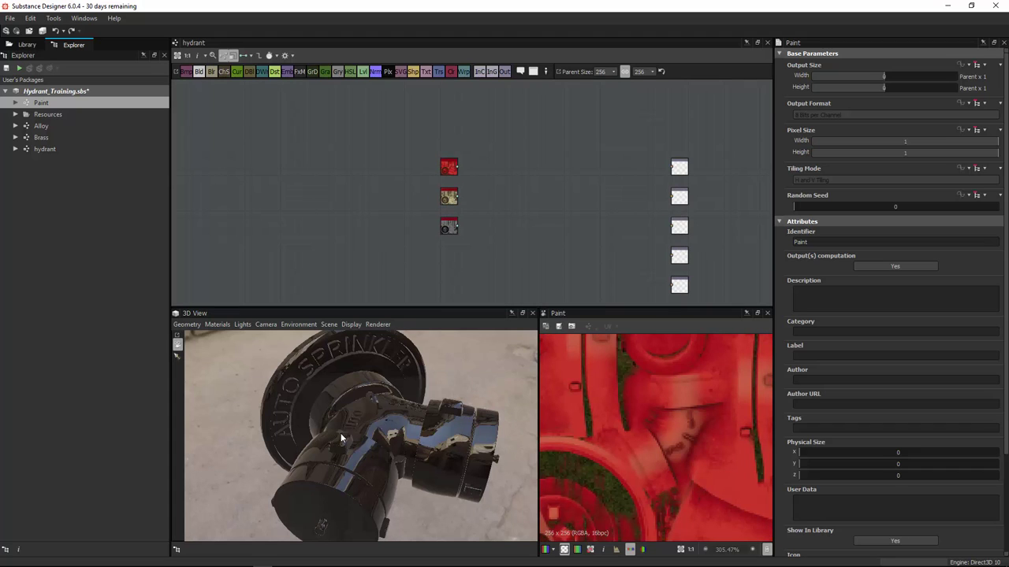
{"action": "scroll", "coordinate": [386, 179], "scroll_direction": "up", "scroll_amount": 2}
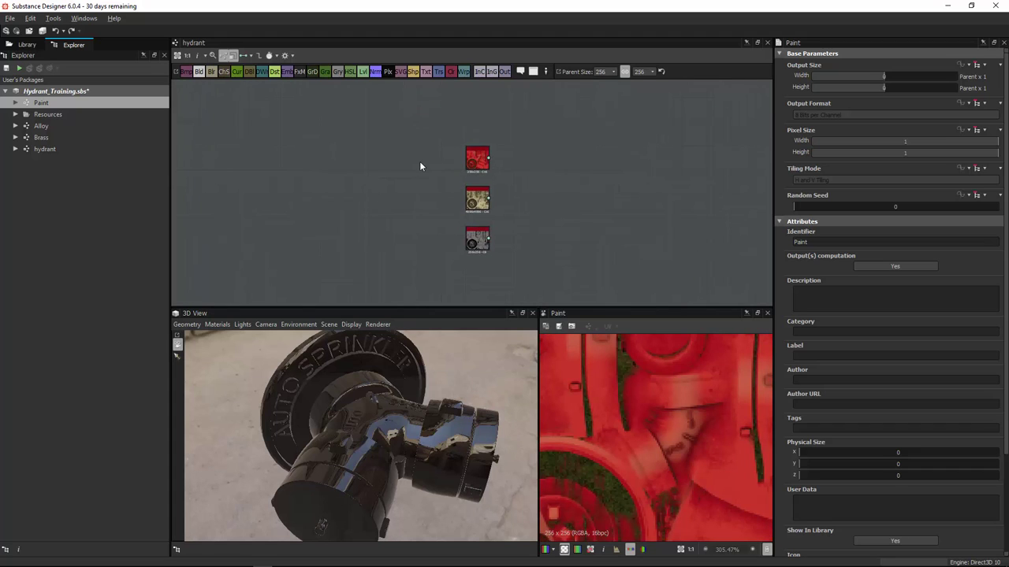
Step: Copy the GEO frame with its bitmaps and Mesh Data Combiner from the Paint graph into the hydrant graph
{"action": "left_click", "coordinate": [25, 48]}
{"action": "left_click", "coordinate": [71, 45]}
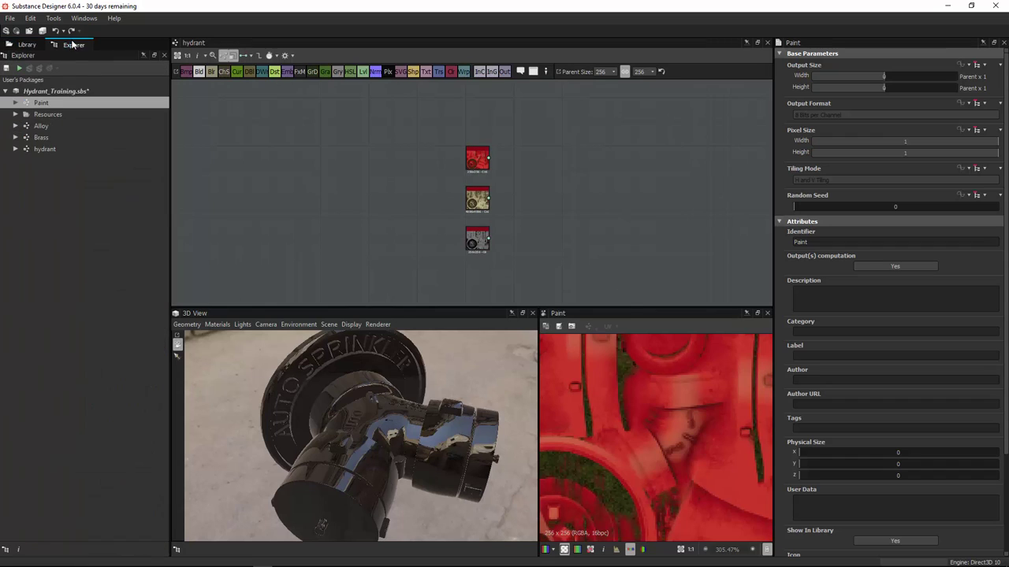
{"action": "double_click", "coordinate": [43, 100]}
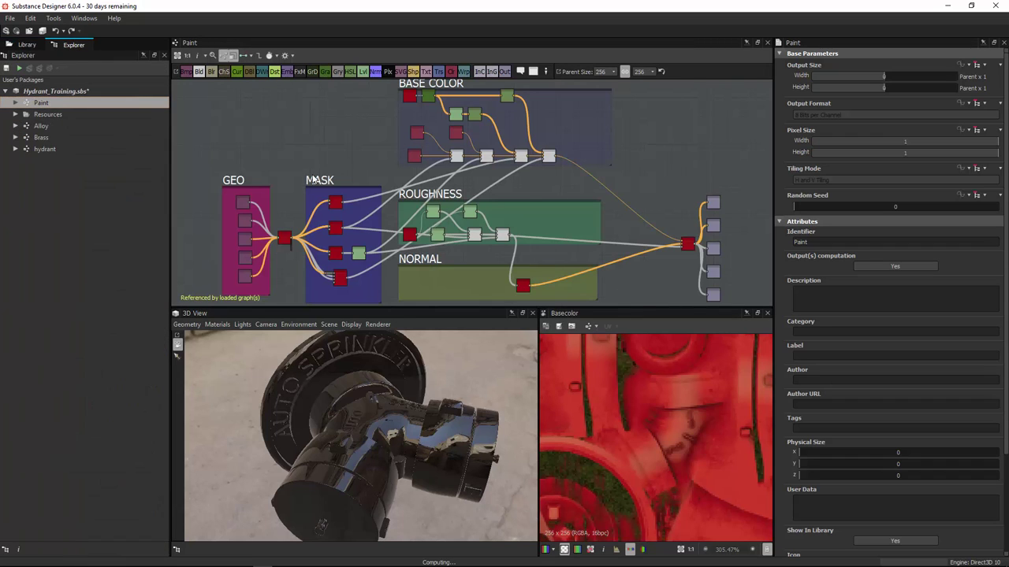
{"action": "middle_click_drag", "start_coordinate": [253, 158], "coordinate": [324, 116]}
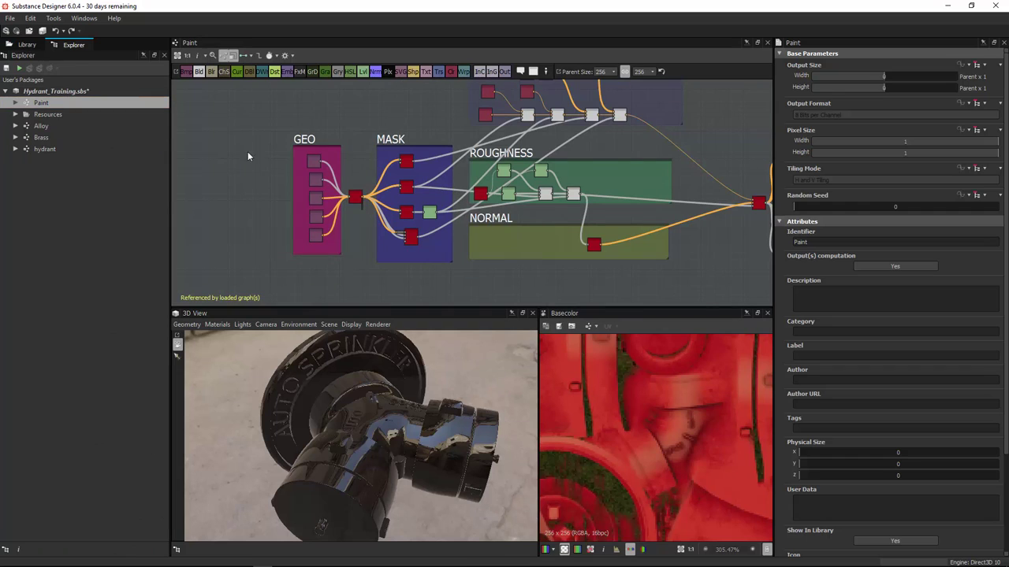
{"action": "left_click", "coordinate": [300, 211]}
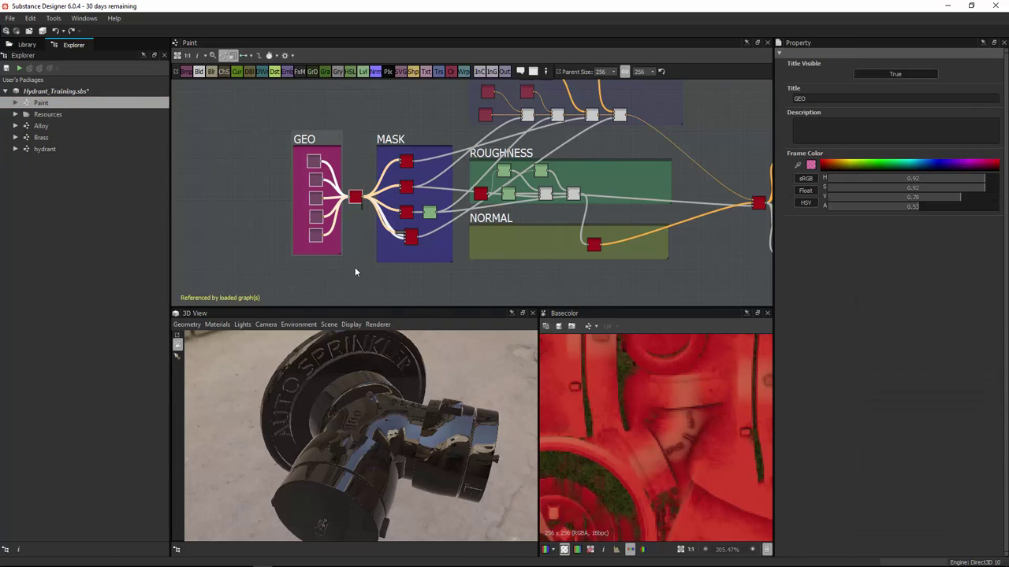
{"action": "left_click", "coordinate": [58, 149]}
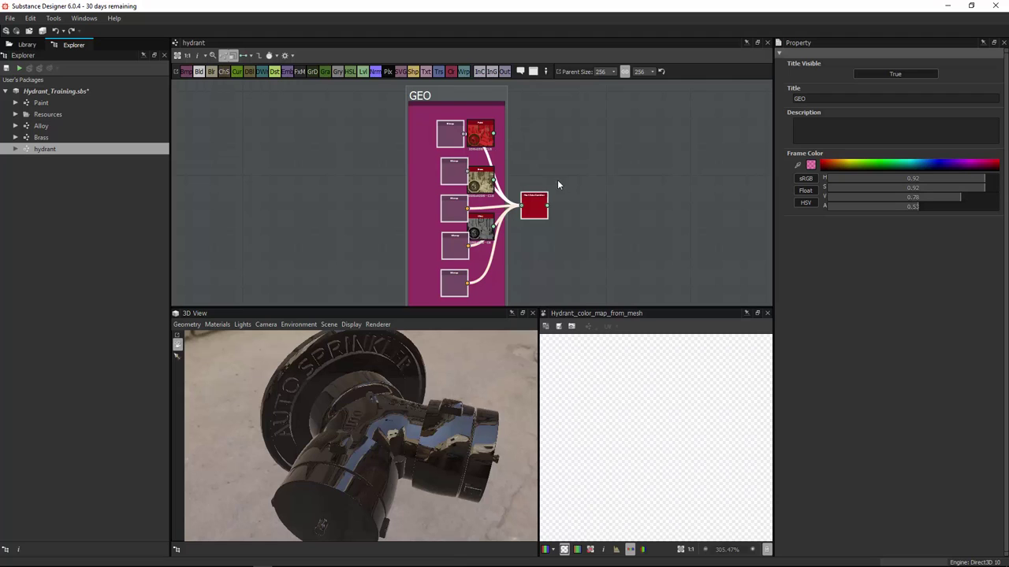
Step: Separate the overlapping nodes by moving the GEO group left and the Paint, Brass and Alloy nodes right of the Mesh Data Combiner
{"action": "left_click_drag", "start_coordinate": [445, 138], "coordinate": [378, 146]}
{"action": "left_click_drag", "start_coordinate": [486, 135], "coordinate": [585, 125]}
{"action": "left_click_drag", "start_coordinate": [500, 183], "coordinate": [597, 179]}
{"action": "left_click_drag", "start_coordinate": [490, 229], "coordinate": [596, 239]}
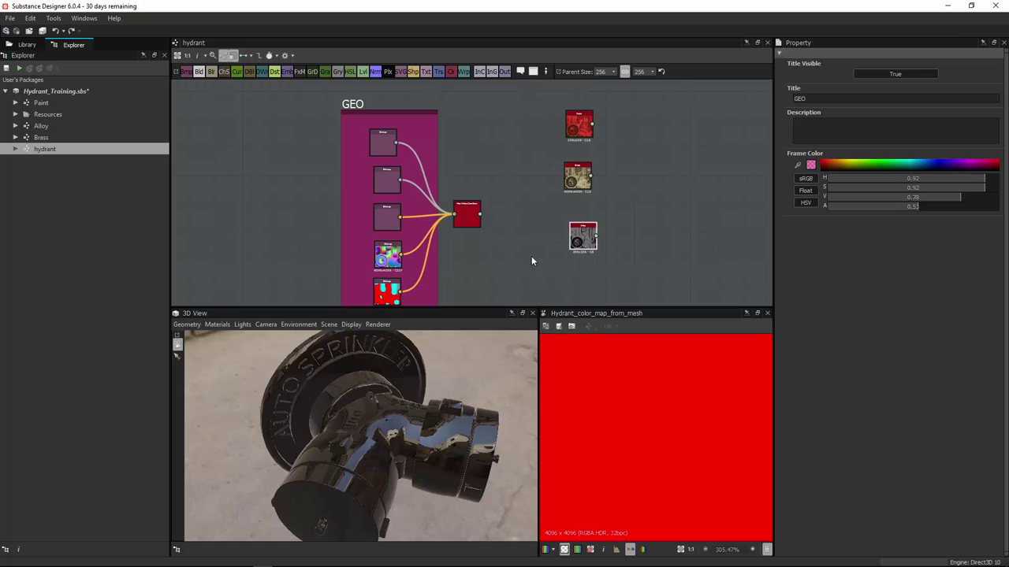
Step: Line up the Paint, Brass and Alloy nodes in one vertical column with more space between Paint and Brass
{"action": "middle_click_drag", "start_coordinate": [440, 258], "coordinate": [448, 206]}
{"action": "middle_click_drag", "start_coordinate": [521, 175], "coordinate": [439, 199]}
{"action": "mouse_move", "coordinate": [512, 227]}
{"action": "left_mouse_down"}
{"action": "mouse_move", "coordinate": [526, 235]}
{"action": "mouse_move", "coordinate": [518, 226]}
{"action": "left_mouse_up"}
{"action": "left_click_drag", "start_coordinate": [509, 149], "coordinate": [516, 173]}
{"action": "left_click_drag", "start_coordinate": [514, 226], "coordinate": [514, 221]}
{"action": "middle_click_drag", "start_coordinate": [520, 122], "coordinate": [506, 176]}
{"action": "left_click_drag", "start_coordinate": [494, 155], "coordinate": [493, 127]}
{"action": "left_click", "coordinate": [529, 177]}
{"action": "middle_click_drag", "start_coordinate": [529, 176], "coordinate": [527, 127]}
{"action": "scroll", "coordinate": [416, 191], "scroll_direction": "up", "scroll_amount": 2}
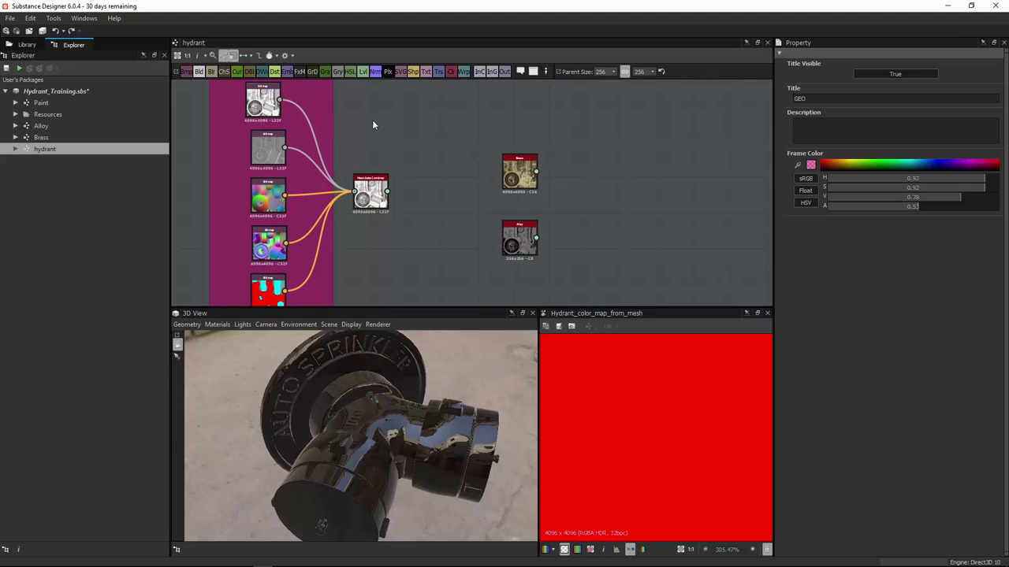
Step: Add a Blend node and place it to the right of the Brass and Alloy nodes
{"action": "left_click", "coordinate": [198, 72]}
{"action": "left_click_drag", "start_coordinate": [466, 212], "coordinate": [608, 224]}
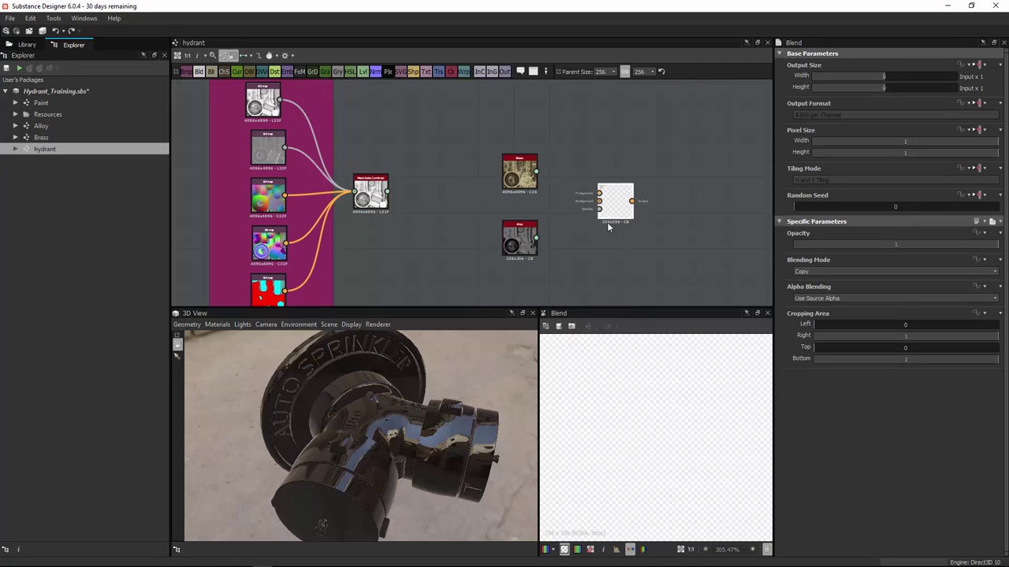
{"action": "mouse_move", "coordinate": [536, 237]}
{"action": "left_mouse_down"}
{"action": "mouse_move", "coordinate": [596, 208]}
{"action": "mouse_move", "coordinate": [551, 245]}
{"action": "left_mouse_up"}
{"action": "middle_click_drag", "start_coordinate": [557, 232], "coordinate": [510, 208]}
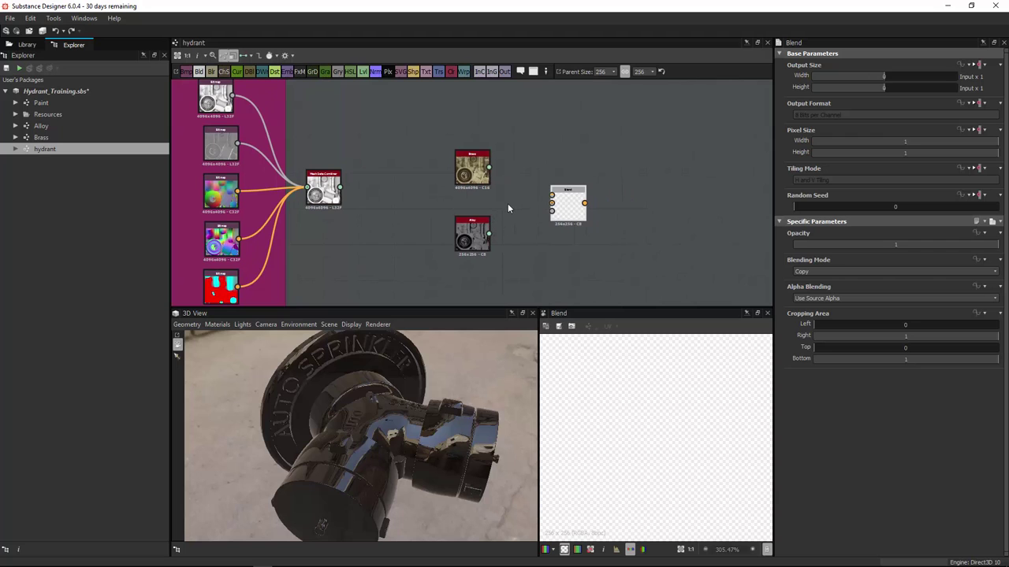
{"action": "key", "text": "space"}
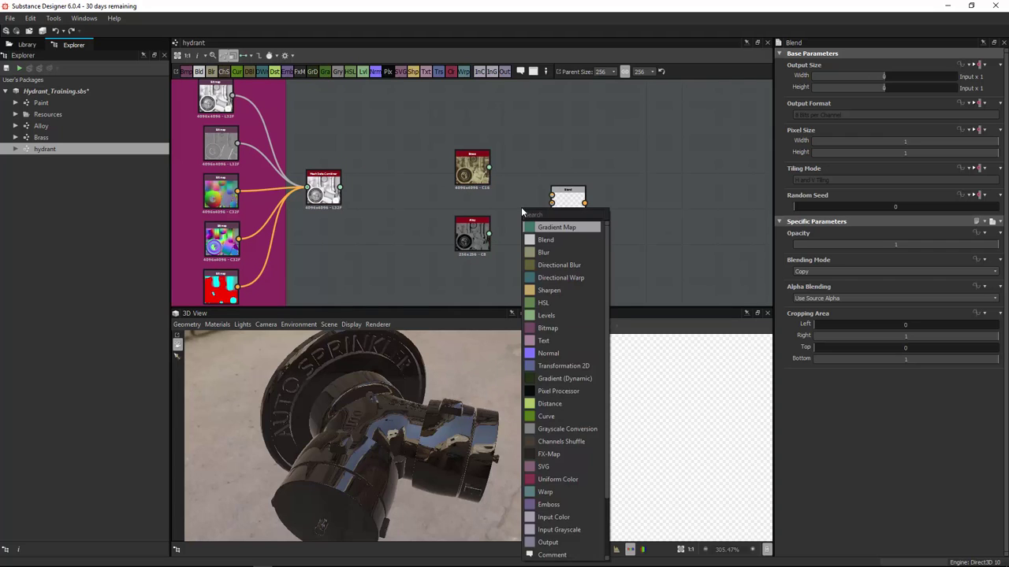
{"action": "type", "text": "shadx"}
{"action": "key", "text": "BackSpace"}
{"action": "key", "text": "BackSpace"}
{"action": "key", "text": "BackSpace"}
{"action": "key", "text": "BackSpace"}
{"action": "key", "text": "BackSpace"}
{"action": "key", "text": "Escape"}
Step: Add a Material Selector node from the library's Mesh Adaptive utilities, placing it above the Brass node
{"action": "left_click", "coordinate": [26, 45]}
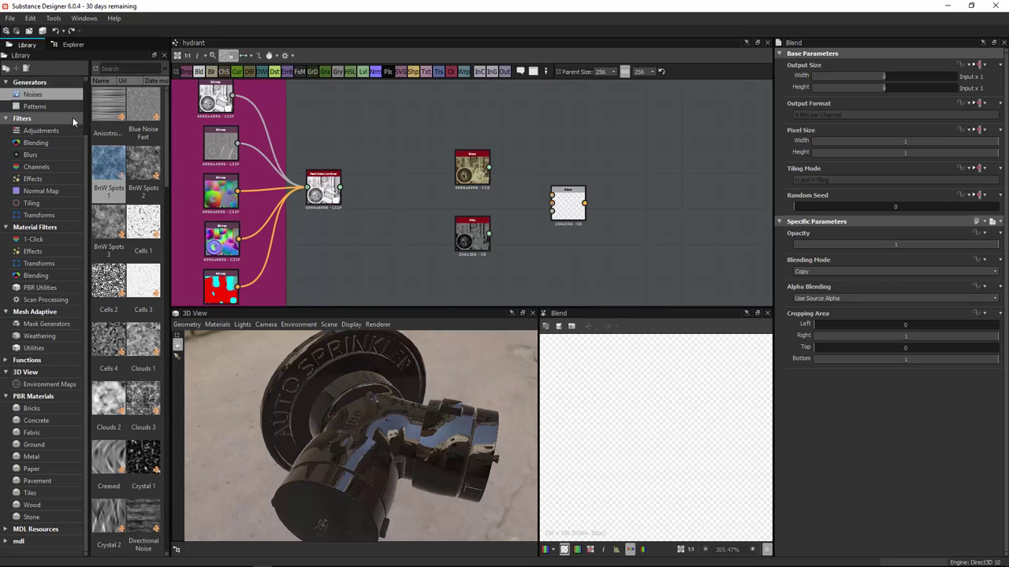
{"action": "left_click", "coordinate": [57, 287]}
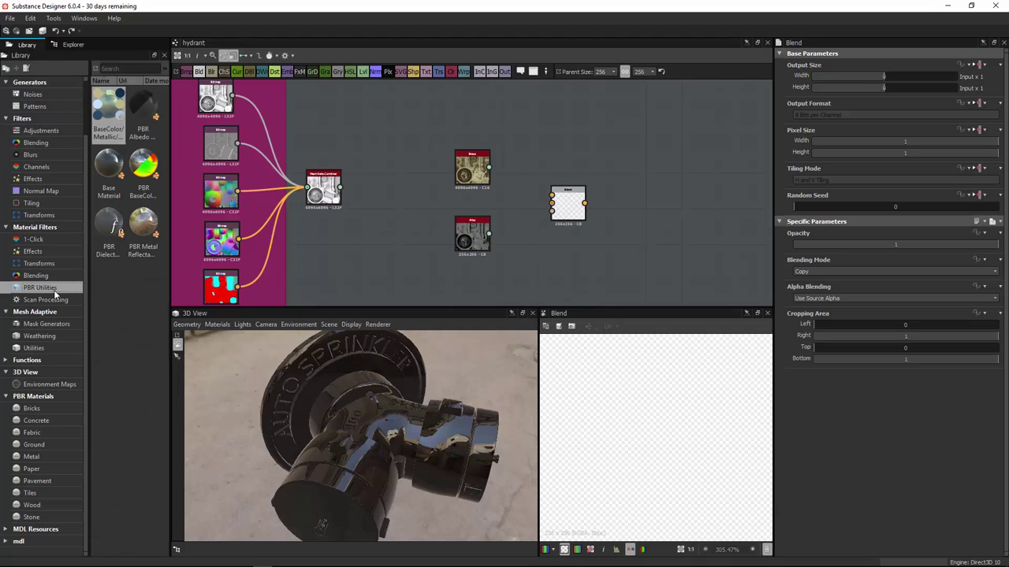
{"action": "left_click", "coordinate": [56, 350]}
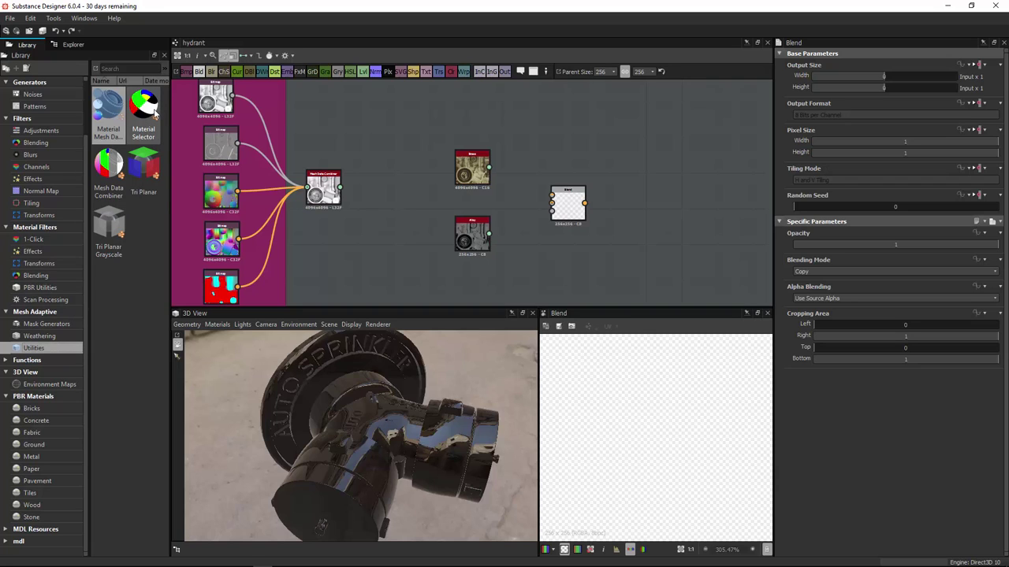
{"action": "left_click_drag", "start_coordinate": [195, 113], "coordinate": [472, 116]}
{"action": "scroll", "coordinate": [438, 112], "scroll_direction": "up", "scroll_amount": 2}
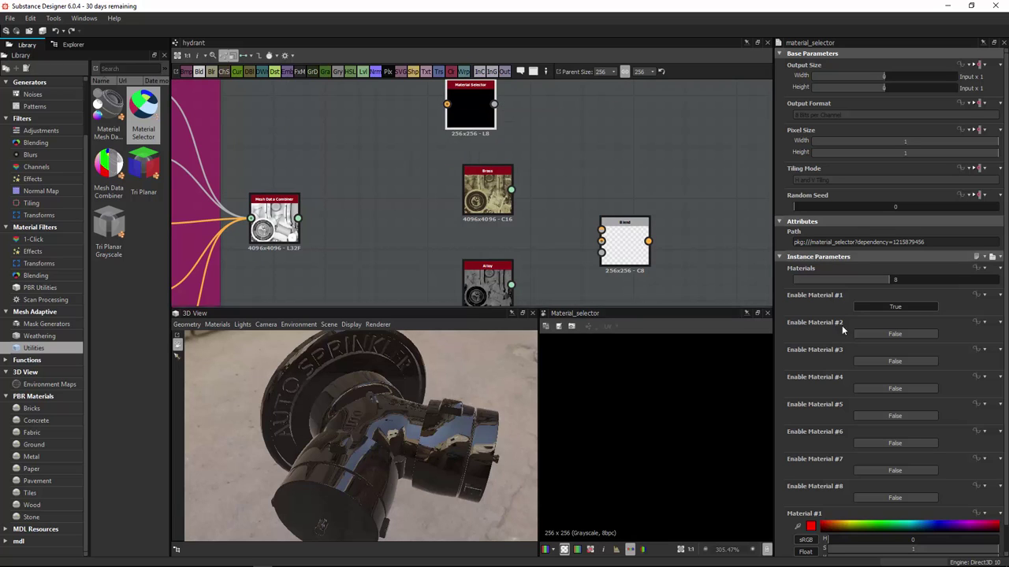
Step: Enable Material #2 and set Materials to 2 on the Material Selector, and align the node with the Brass column
{"action": "scroll", "coordinate": [1003, 292], "scroll_direction": "down", "scroll_amount": 1}
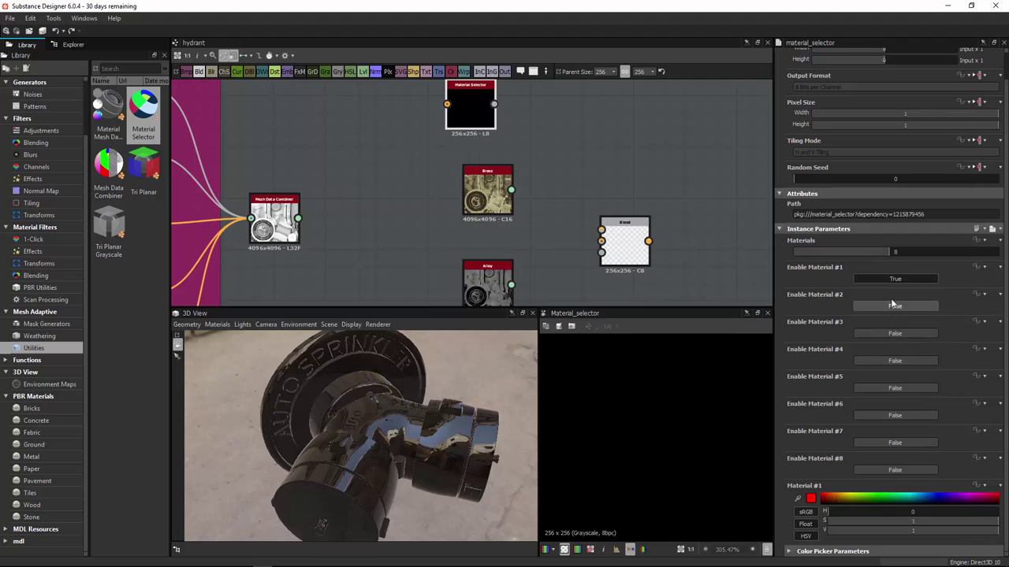
{"action": "middle_click_drag", "start_coordinate": [453, 115], "coordinate": [534, 179]}
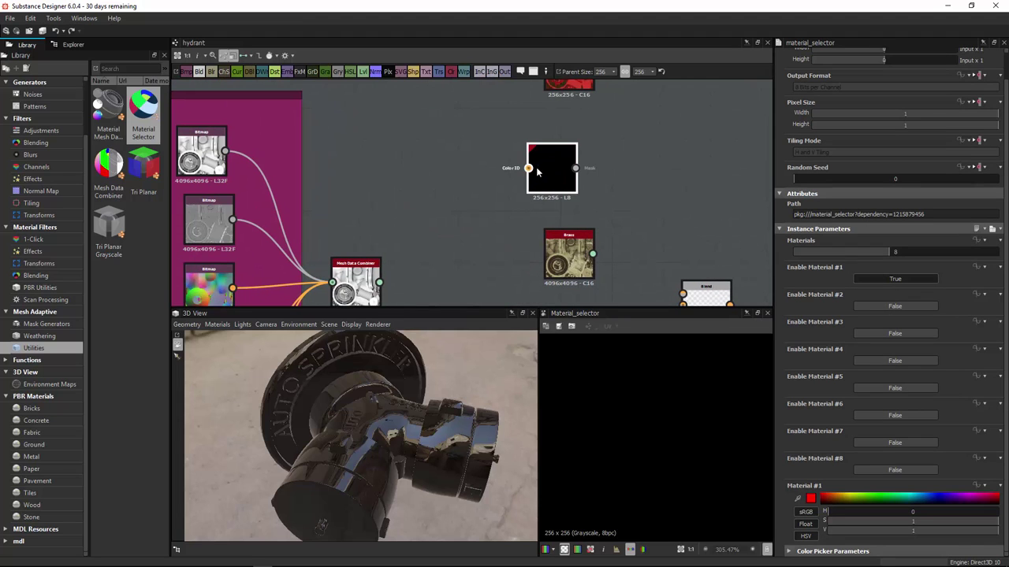
{"action": "left_click", "coordinate": [884, 307]}
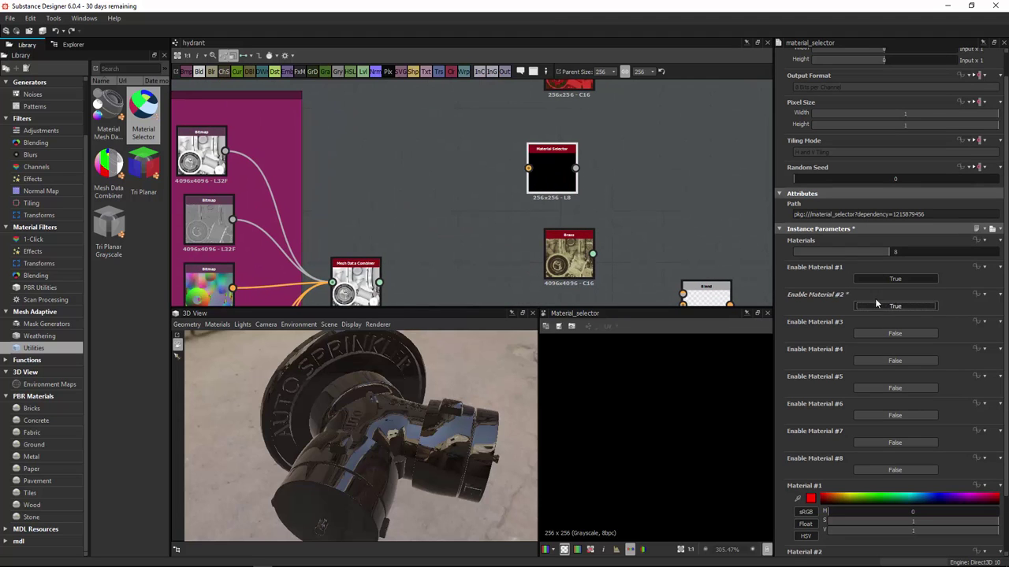
{"action": "left_click_drag", "start_coordinate": [554, 180], "coordinate": [575, 175]}
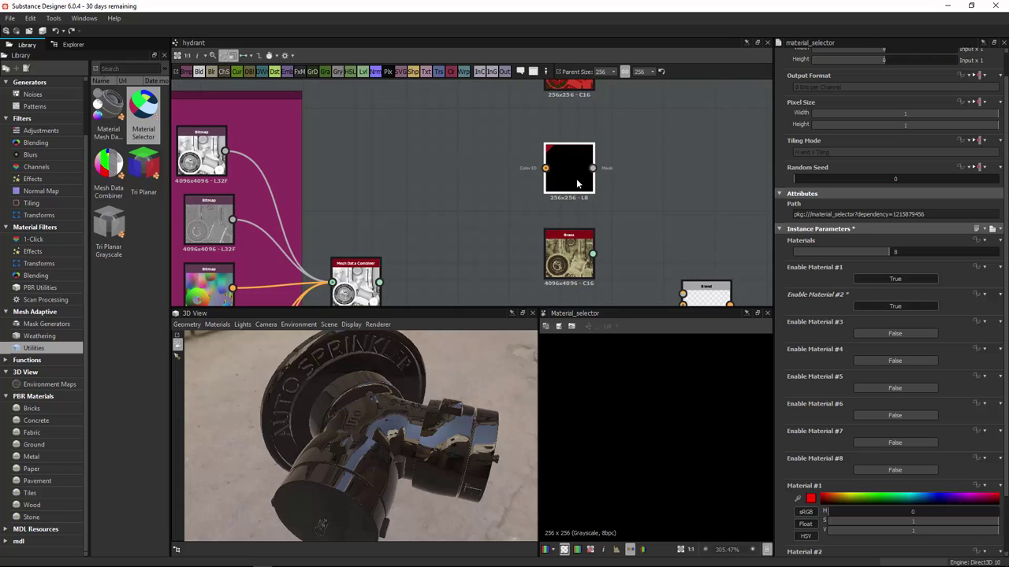
{"action": "left_click", "coordinate": [836, 251]}
{"action": "left_click_drag", "start_coordinate": [816, 279], "coordinate": [804, 281]}
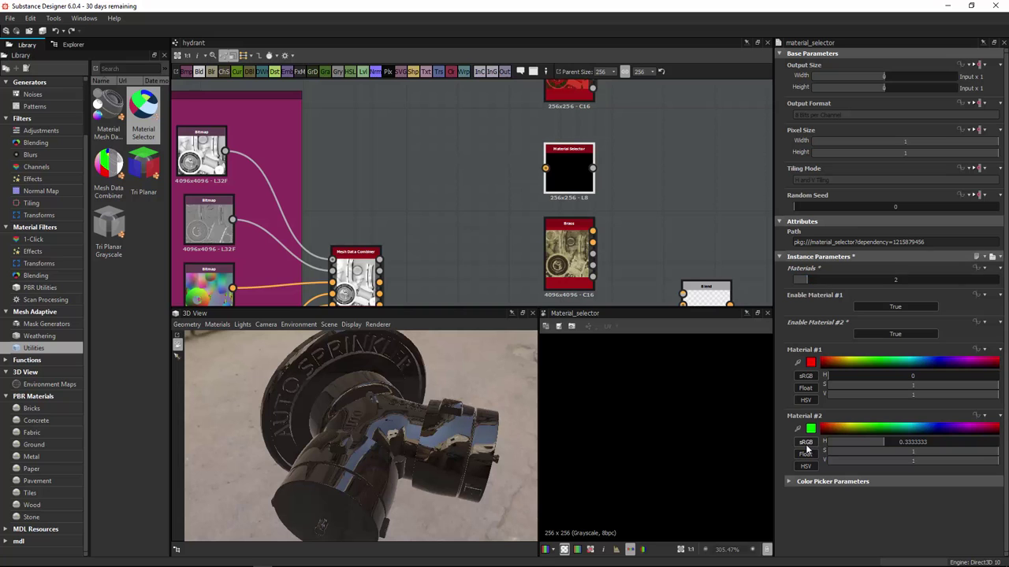
Step: Connect the red and cyan color map bitmap in the GEO frame to the Material Selector's Color ID input
{"action": "scroll", "coordinate": [472, 160], "scroll_direction": "down", "scroll_amount": 3}
{"action": "middle_click_drag", "start_coordinate": [387, 225], "coordinate": [431, 193]}
{"action": "middle_click_drag", "start_coordinate": [395, 262], "coordinate": [372, 211]}
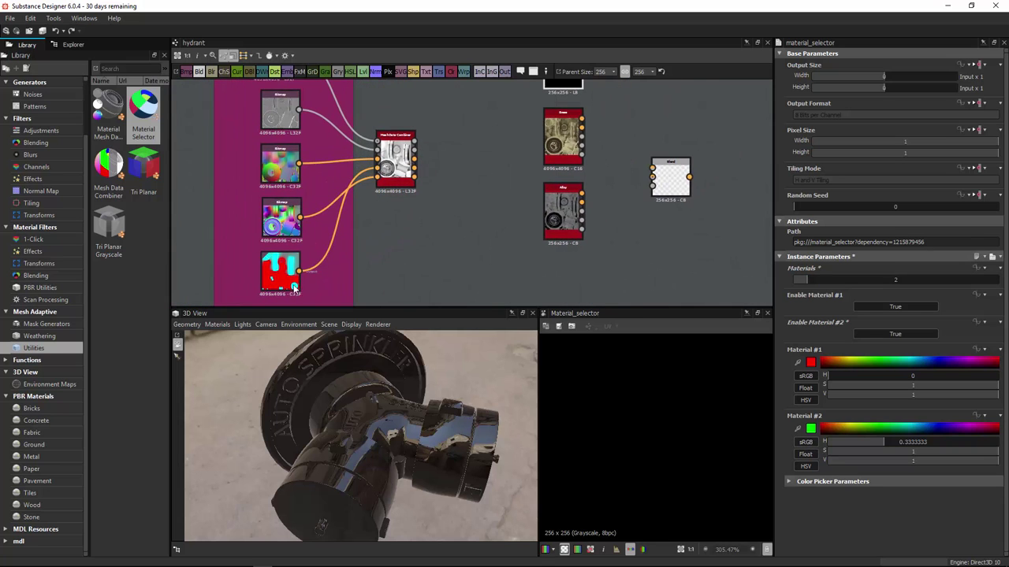
{"action": "middle_click_drag", "start_coordinate": [427, 158], "coordinate": [391, 195]}
{"action": "scroll", "coordinate": [390, 194], "scroll_direction": "down", "scroll_amount": 2}
{"action": "left_click_drag", "start_coordinate": [300, 283], "coordinate": [486, 154]}
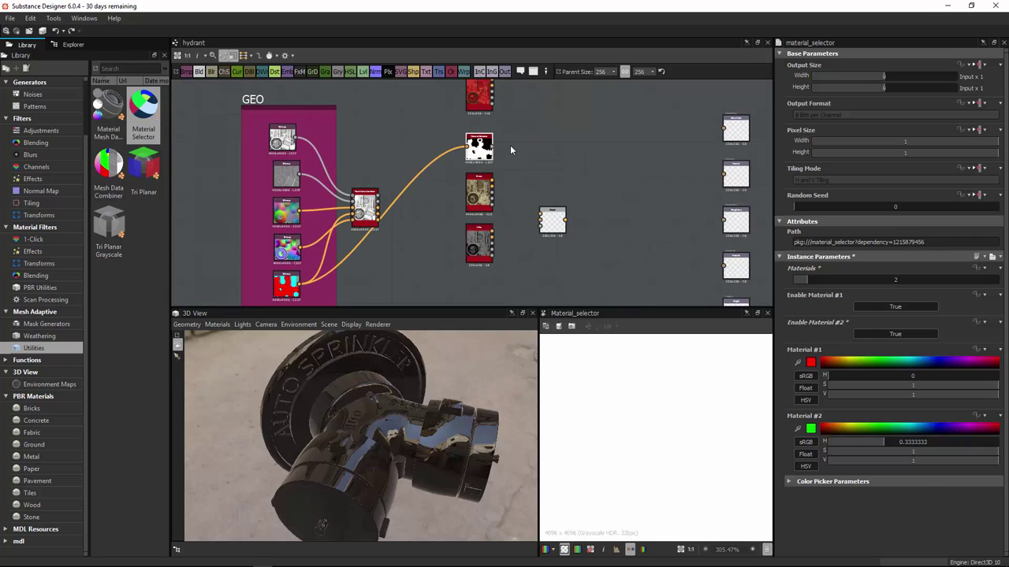
Step: Fit the mask in the 2D view and test the Material Selector's material toggles, leaving Material #1 enabled and Material #2 disabled
{"action": "key", "text": "f"}
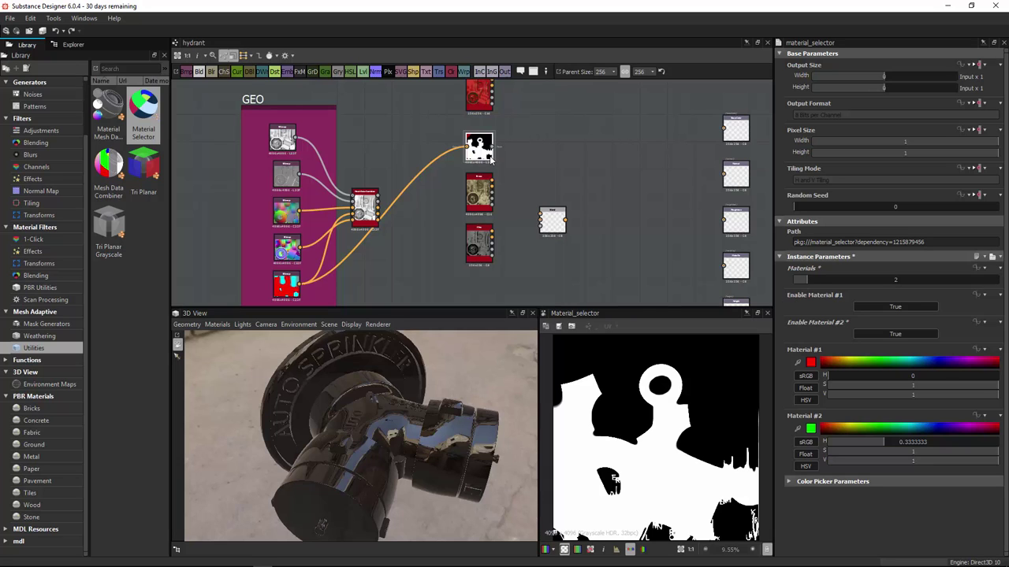
{"action": "left_click", "coordinate": [882, 306]}
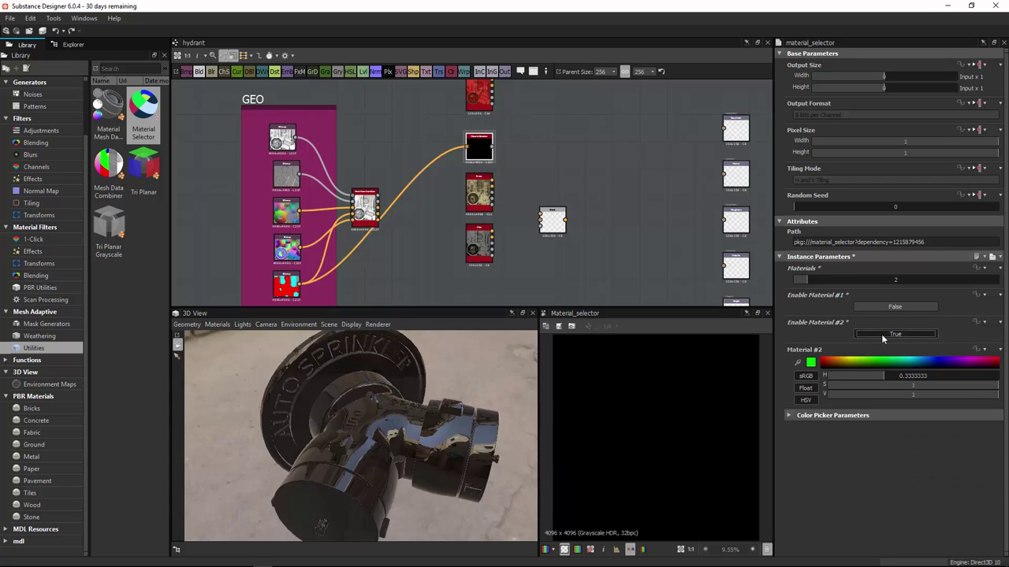
{"action": "left_click", "coordinate": [881, 334]}
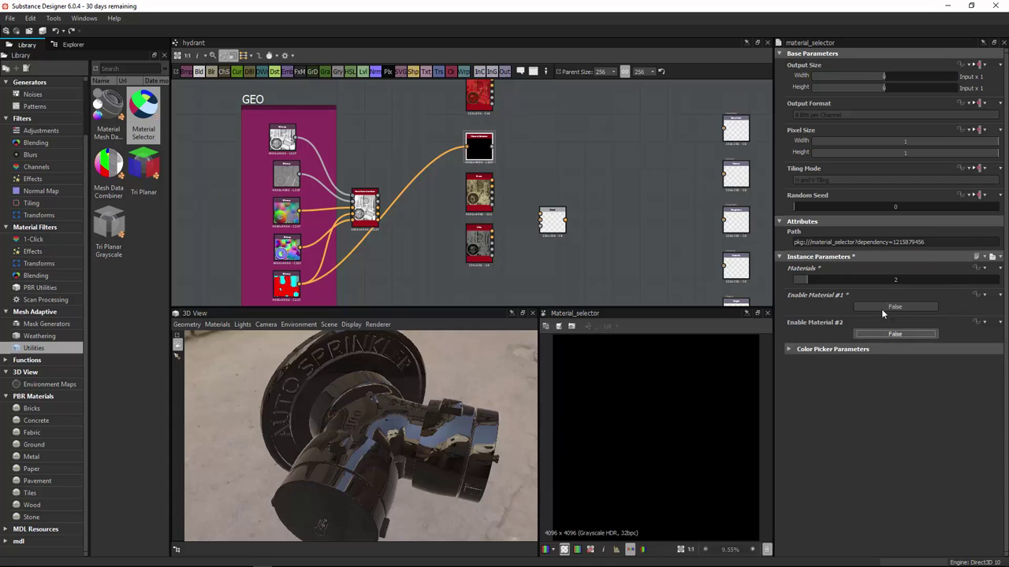
{"action": "left_click", "coordinate": [880, 309]}
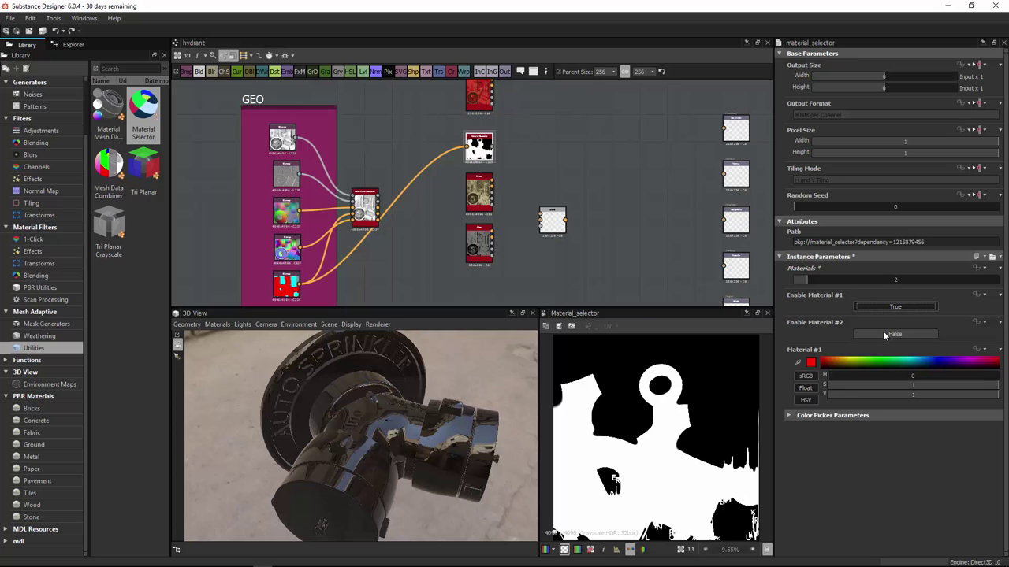
{"action": "left_click", "coordinate": [883, 333]}
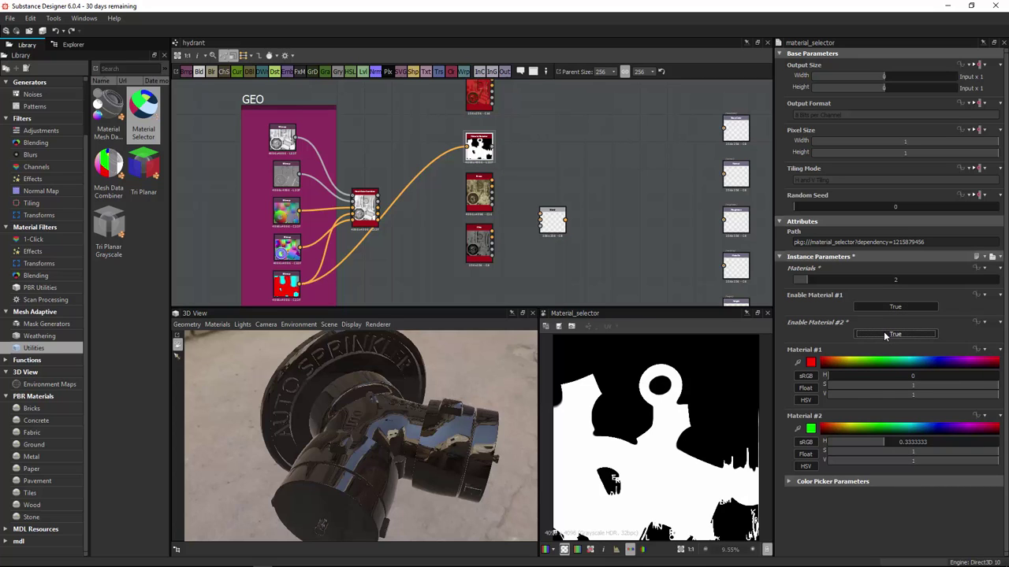
{"action": "left_click", "coordinate": [884, 335]}
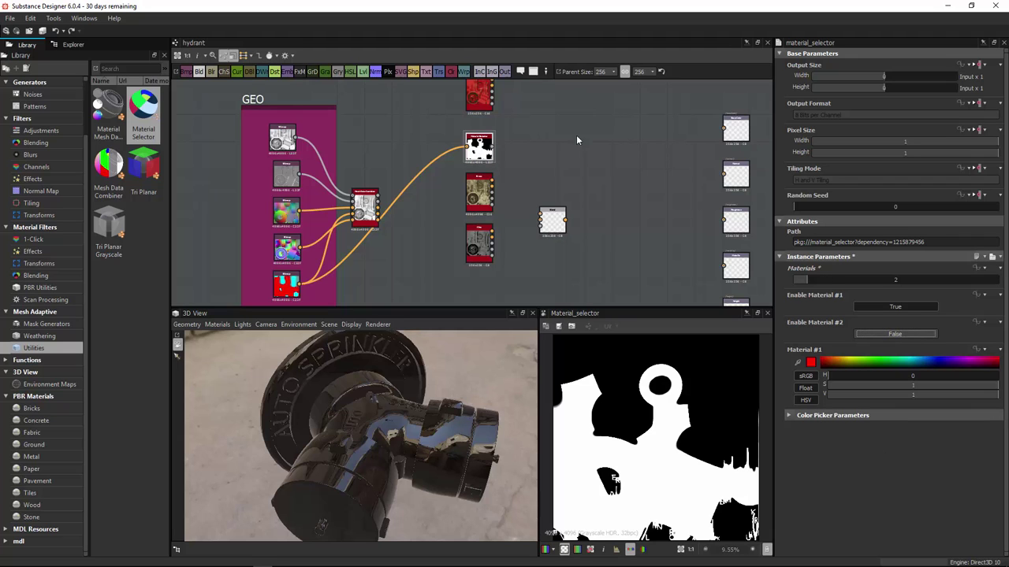
{"action": "middle_click_drag", "start_coordinate": [513, 150], "coordinate": [459, 160]}
{"action": "left_click_drag", "start_coordinate": [496, 228], "coordinate": [545, 208]}
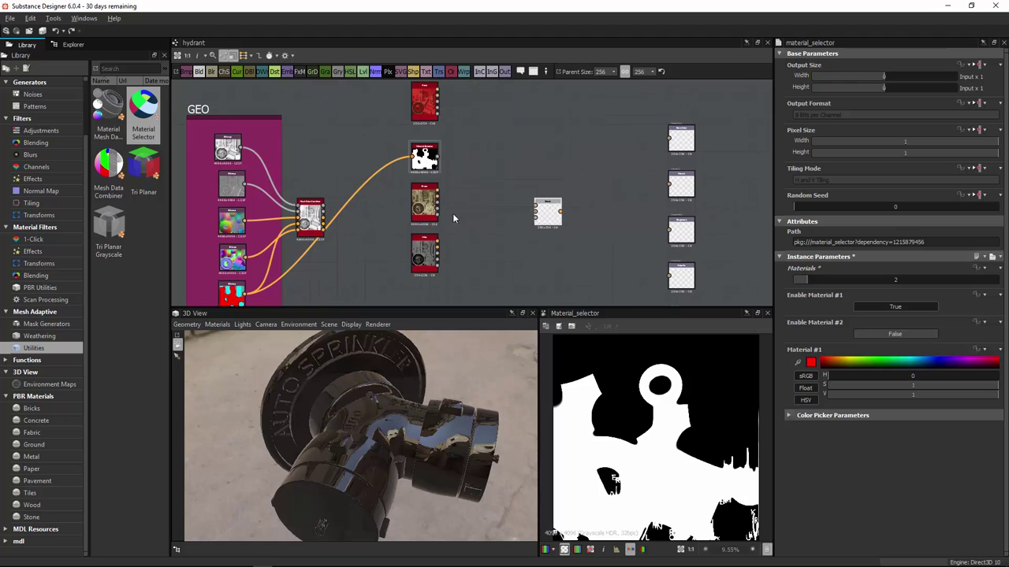
{"action": "scroll", "coordinate": [453, 219], "scroll_direction": "up", "scroll_amount": 2}
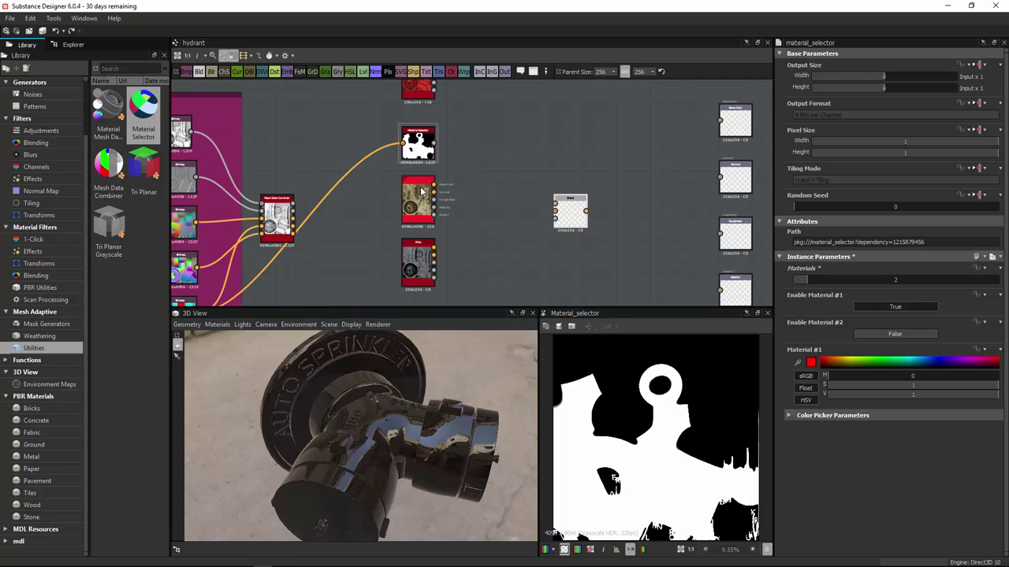
{"action": "left_click", "coordinate": [46, 337]}
{"action": "left_click", "coordinate": [46, 325]}
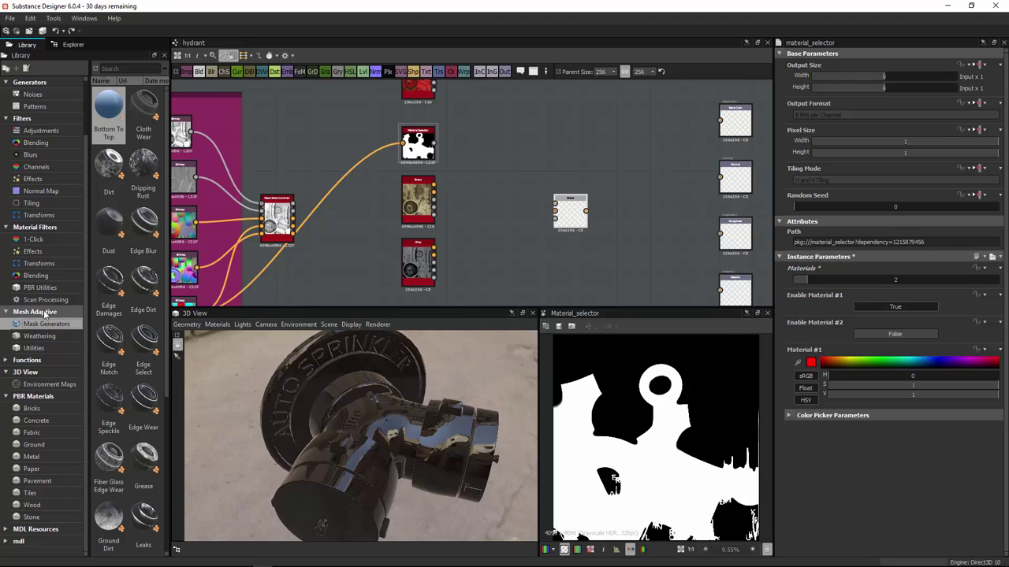
{"action": "left_click", "coordinate": [46, 348]}
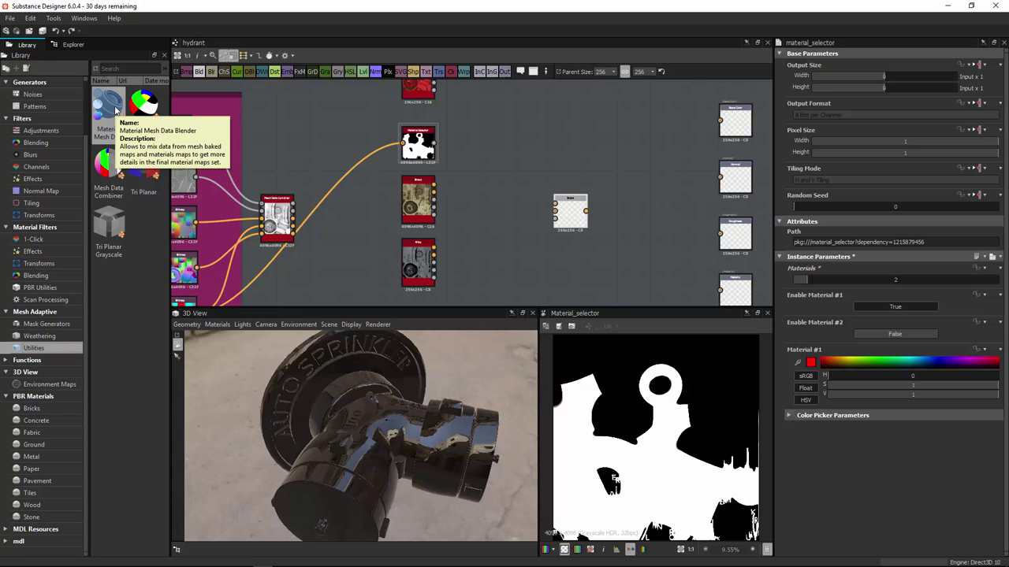
{"action": "left_click_drag", "start_coordinate": [116, 110], "coordinate": [536, 169]}
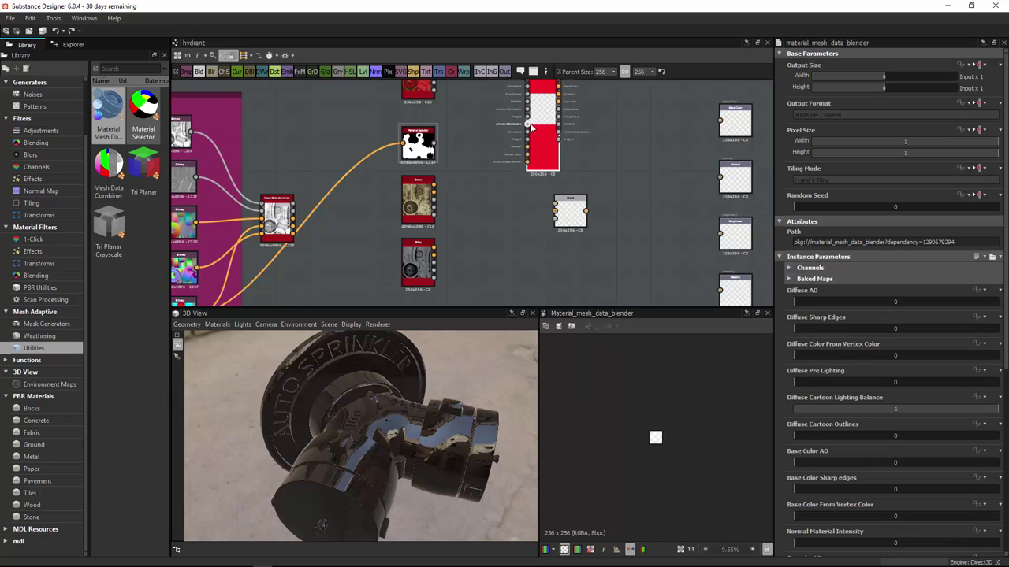
{"action": "middle_click_drag", "start_coordinate": [522, 139], "coordinate": [491, 209]}
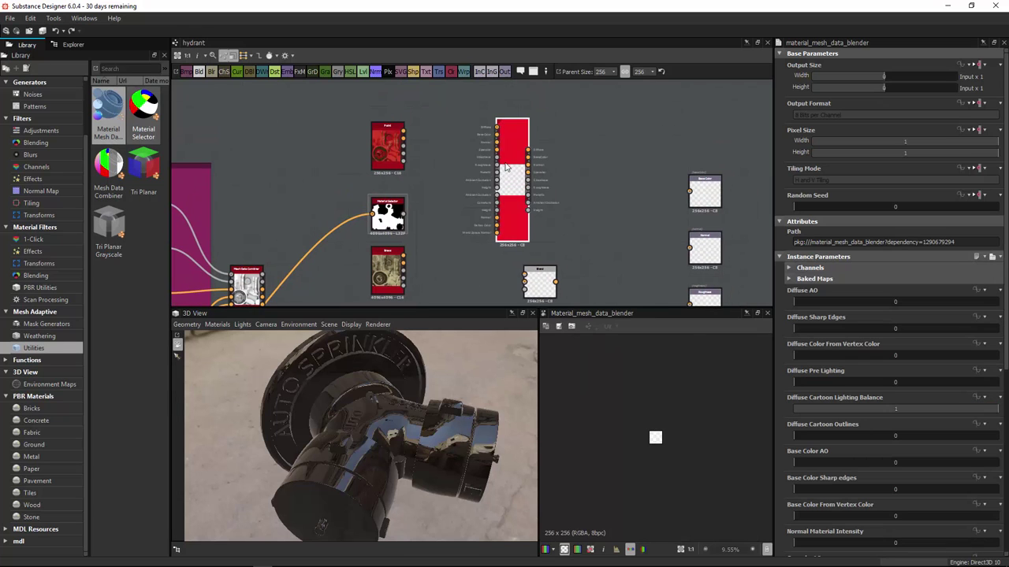
{"action": "left_click_drag", "start_coordinate": [505, 165], "coordinate": [494, 176]}
{"action": "key", "text": "Delete"}
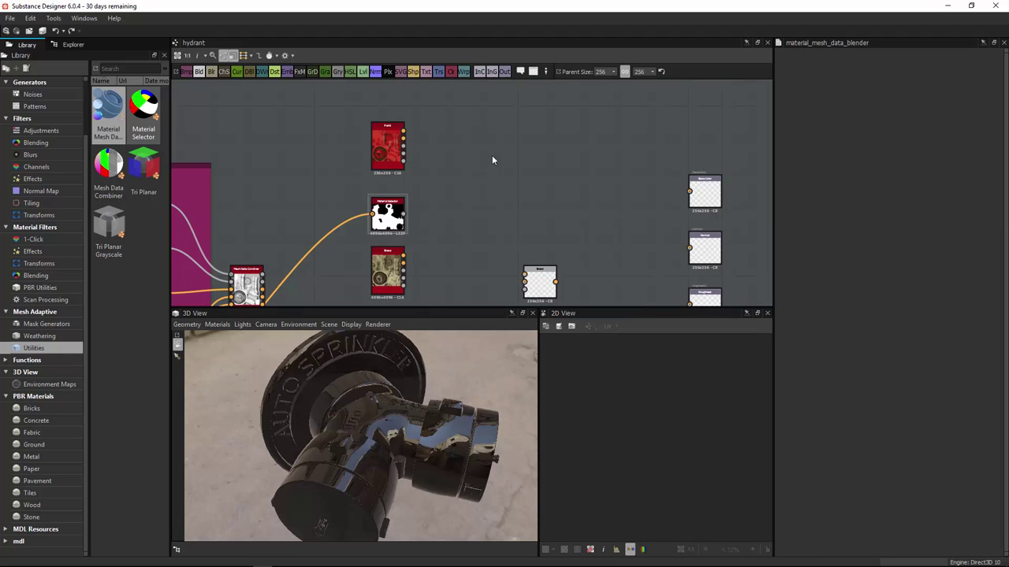
Step: Wire the Blend node with Alloy's Base Color as background, Brass's Base Color as foreground and the Material Selector's mask as opacity
{"action": "middle_click_drag", "start_coordinate": [470, 220], "coordinate": [475, 172]}
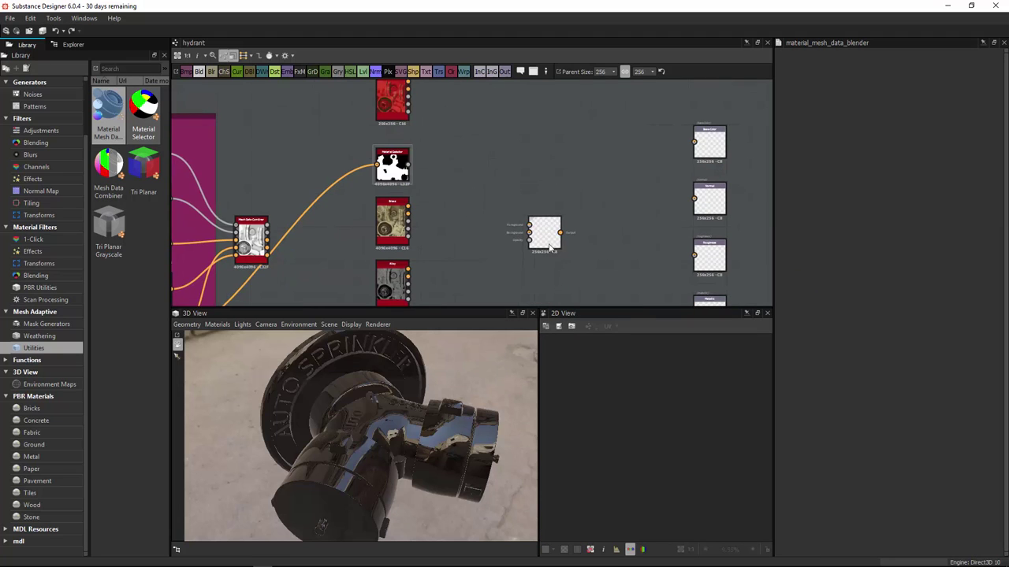
{"action": "middle_click_drag", "start_coordinate": [448, 253], "coordinate": [458, 193]}
{"action": "middle_click_drag", "start_coordinate": [411, 234], "coordinate": [398, 260]}
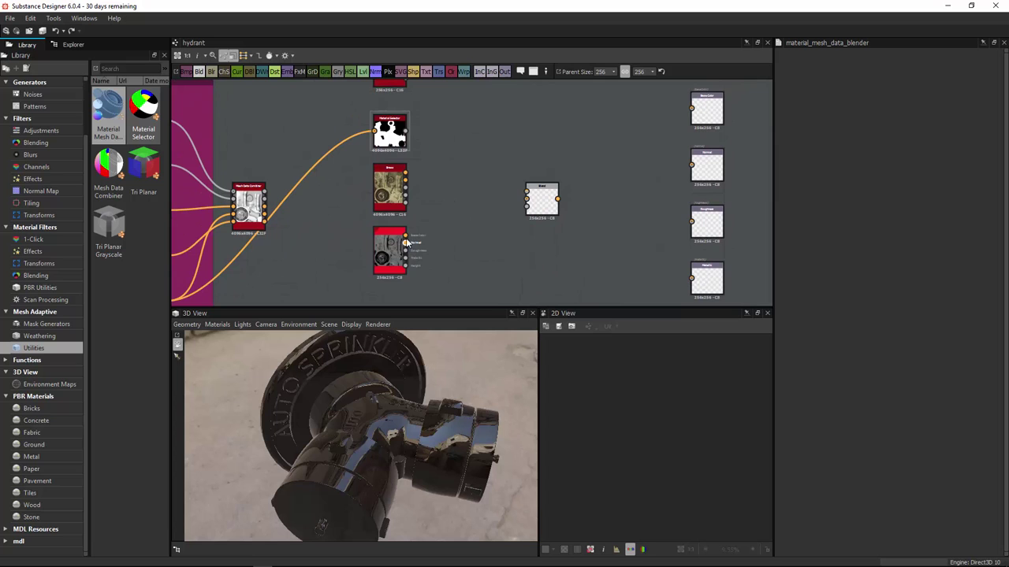
{"action": "scroll", "coordinate": [462, 230], "scroll_direction": "up", "scroll_amount": 3}
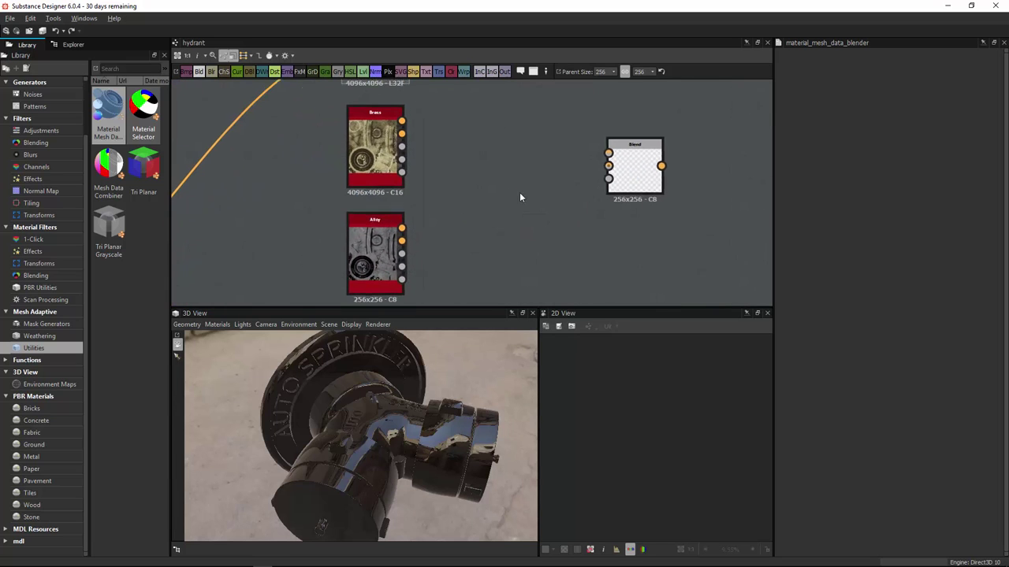
{"action": "left_click_drag", "start_coordinate": [402, 227], "coordinate": [610, 165]}
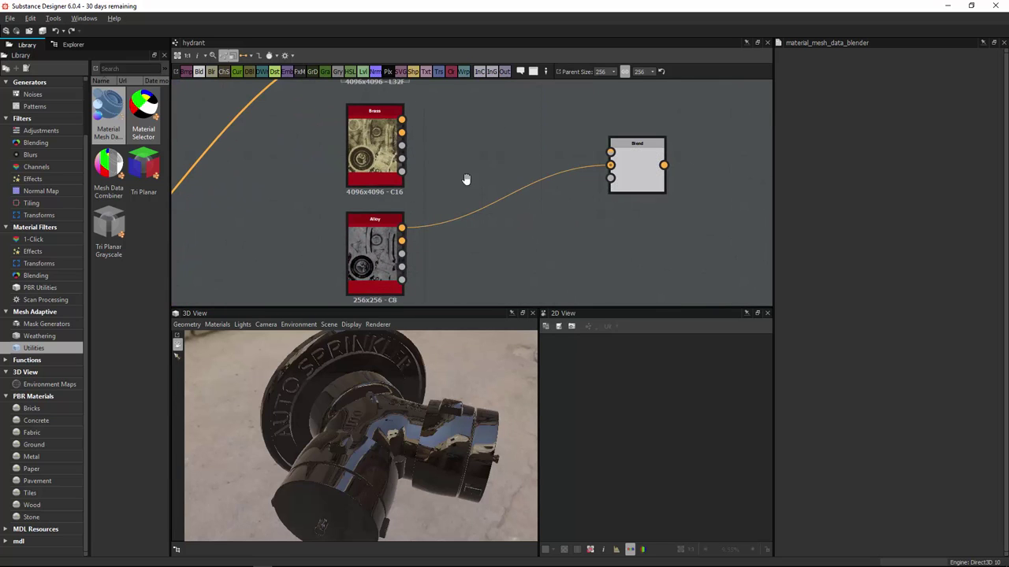
{"action": "middle_click_drag", "start_coordinate": [422, 141], "coordinate": [381, 202]}
{"action": "left_click_drag", "start_coordinate": [360, 178], "coordinate": [569, 210]}
{"action": "middle_click_drag", "start_coordinate": [571, 183], "coordinate": [536, 181]}
{"action": "scroll", "coordinate": [426, 149], "scroll_direction": "down", "scroll_amount": 1}
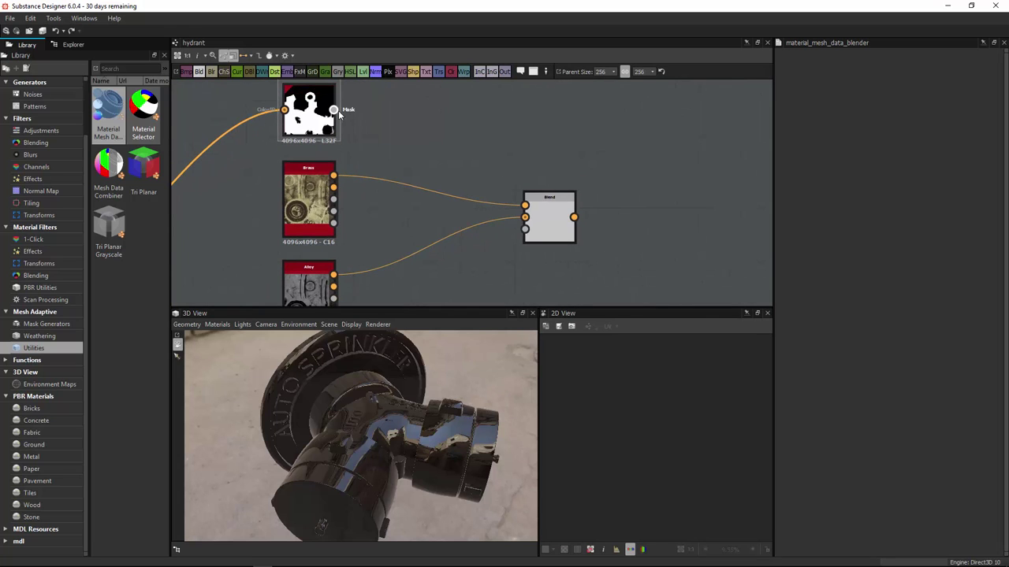
{"action": "left_click_drag", "start_coordinate": [335, 110], "coordinate": [525, 229]}
Step: Connect the Blend node's output to the graph's Base Color output node
{"action": "middle_click_drag", "start_coordinate": [552, 205], "coordinate": [382, 216]}
{"action": "left_click_drag", "start_coordinate": [404, 227], "coordinate": [545, 166]}
{"action": "middle_click_drag", "start_coordinate": [545, 166], "coordinate": [528, 214]}
{"action": "left_click_drag", "start_coordinate": [528, 214], "coordinate": [572, 155]}
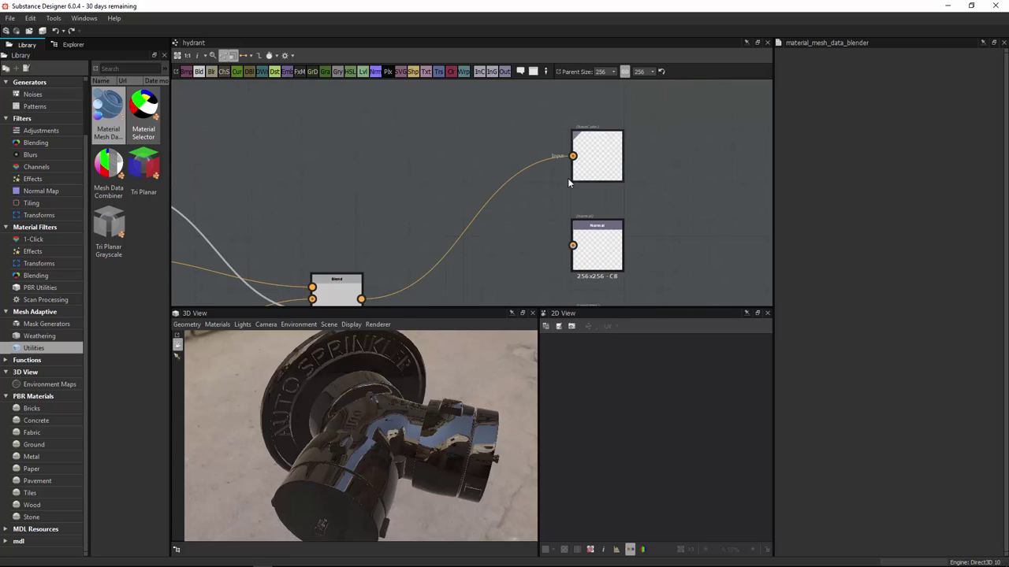
{"action": "middle_click_drag", "start_coordinate": [494, 163], "coordinate": [588, 108]}
{"action": "middle_click_drag", "start_coordinate": [401, 244], "coordinate": [526, 191]}
{"action": "left_click_drag", "start_coordinate": [401, 378], "coordinate": [383, 428]}
{"action": "scroll", "coordinate": [489, 198], "scroll_direction": "down", "scroll_amount": 1}
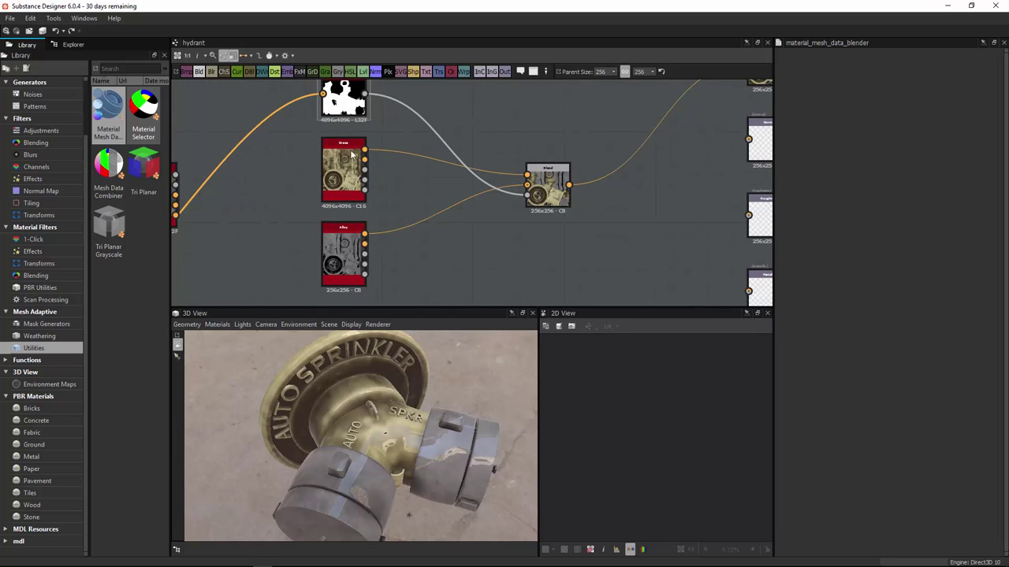
Step: Swap the Blend inputs so Brass feeds the background and Alloy the foreground, and rearrange the nodes with Alloy above Brass
{"action": "left_click_drag", "start_coordinate": [365, 150], "coordinate": [526, 184]}
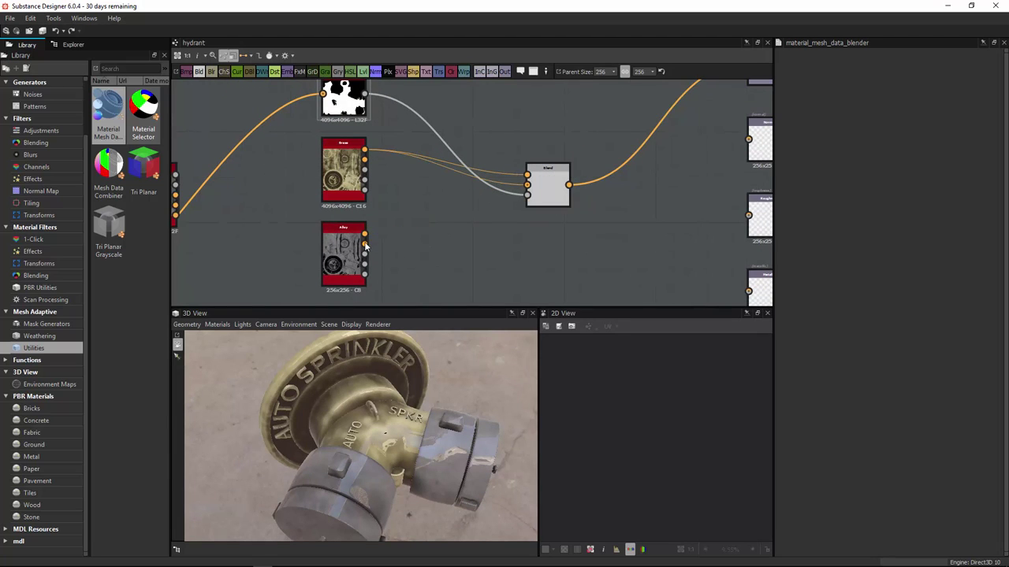
{"action": "left_click_drag", "start_coordinate": [365, 234], "coordinate": [527, 175]}
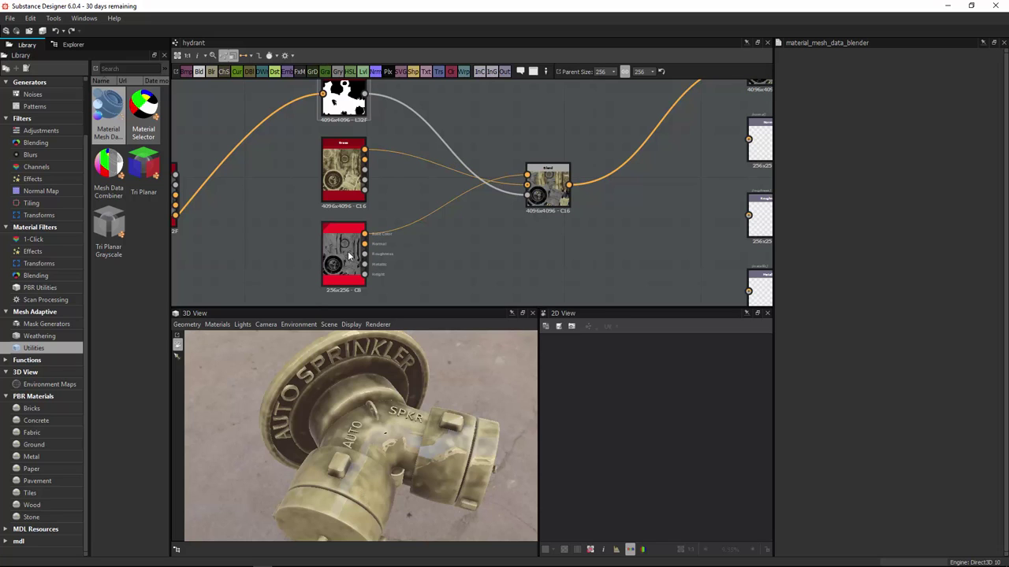
{"action": "left_click_drag", "start_coordinate": [353, 230], "coordinate": [299, 186]}
{"action": "left_click_drag", "start_coordinate": [344, 145], "coordinate": [336, 217]}
{"action": "left_click_drag", "start_coordinate": [302, 191], "coordinate": [344, 156]}
{"action": "middle_click_drag", "start_coordinate": [398, 207], "coordinate": [441, 166]}
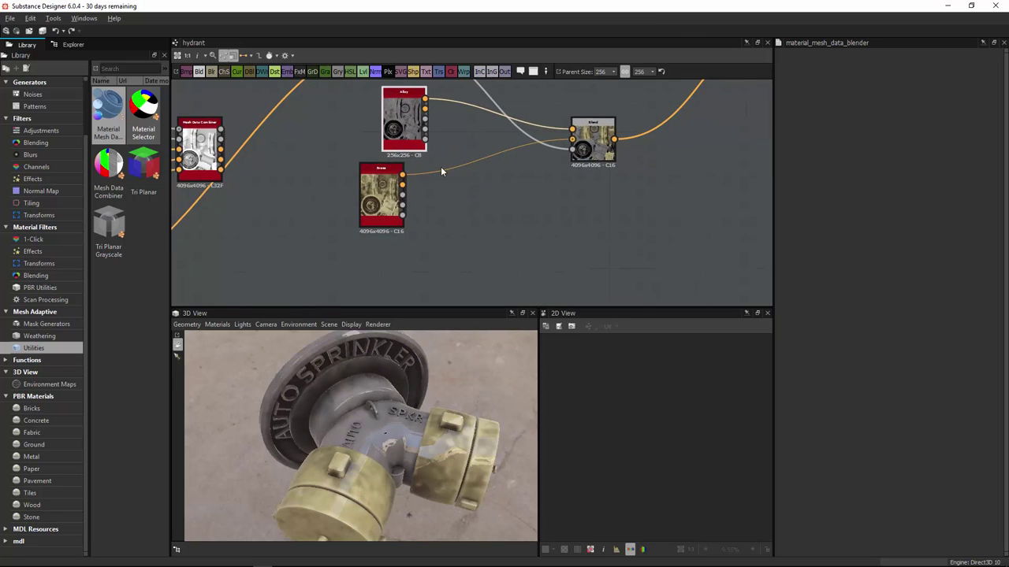
Step: Shift the GEO frame farther from the material nodes and place the Mesh Data Combiner against the frame's edge
{"action": "scroll", "coordinate": [362, 190], "scroll_direction": "down", "scroll_amount": 3}
{"action": "middle_click_drag", "start_coordinate": [364, 191], "coordinate": [366, 246]}
{"action": "middle_click_drag", "start_coordinate": [389, 163], "coordinate": [446, 123]}
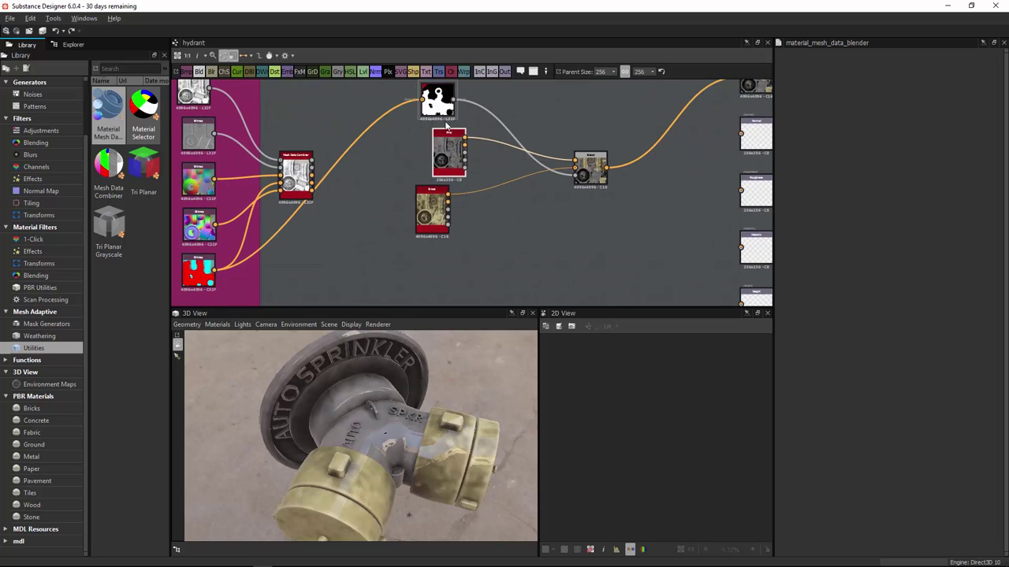
{"action": "scroll", "coordinate": [465, 170], "scroll_direction": "down", "scroll_amount": 1}
{"action": "scroll", "coordinate": [268, 126], "scroll_direction": "down", "scroll_amount": 1}
{"action": "middle_click_drag", "start_coordinate": [268, 127], "coordinate": [362, 144]}
{"action": "left_click_drag", "start_coordinate": [331, 100], "coordinate": [260, 100]}
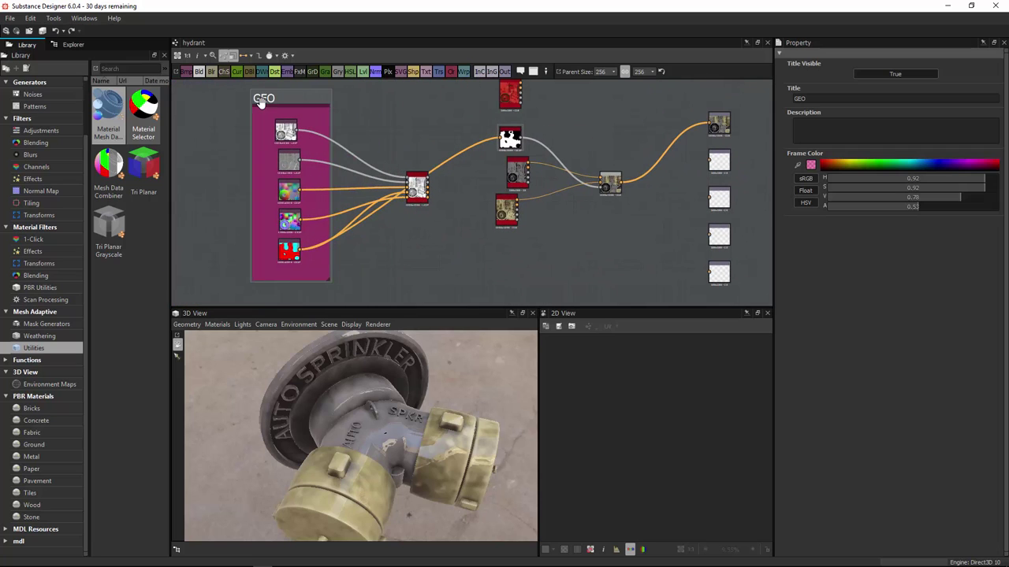
{"action": "left_click_drag", "start_coordinate": [409, 193], "coordinate": [324, 196]}
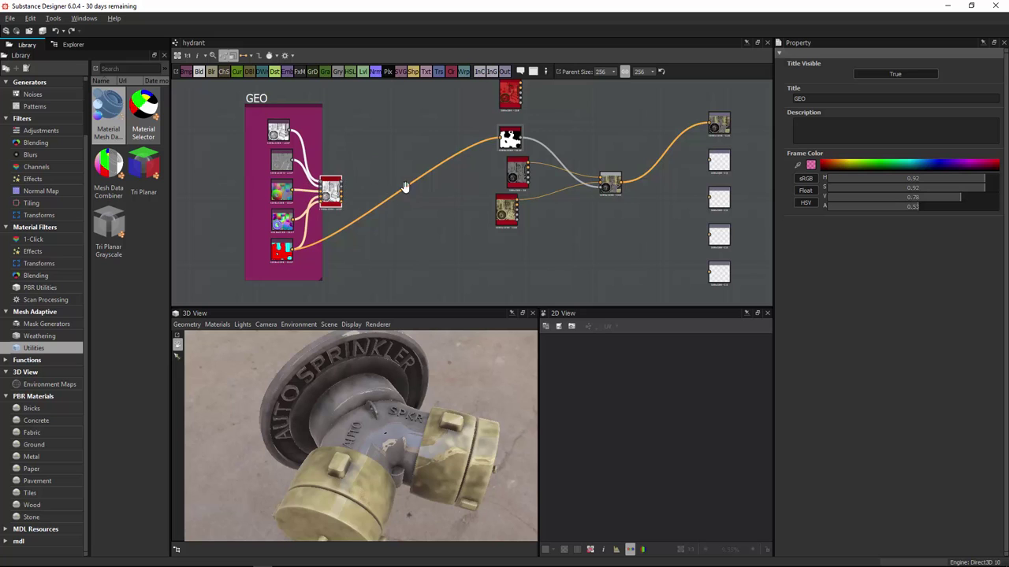
{"action": "middle_click_drag", "start_coordinate": [405, 184], "coordinate": [358, 193]}
Step: Connect the Mesh Data Combiner's Color ID output to the Material Selector and move the selector between the combiner and the material nodes
{"action": "scroll", "coordinate": [342, 205], "scroll_direction": "up", "scroll_amount": 3}
{"action": "scroll", "coordinate": [283, 205], "scroll_direction": "up", "scroll_amount": 1}
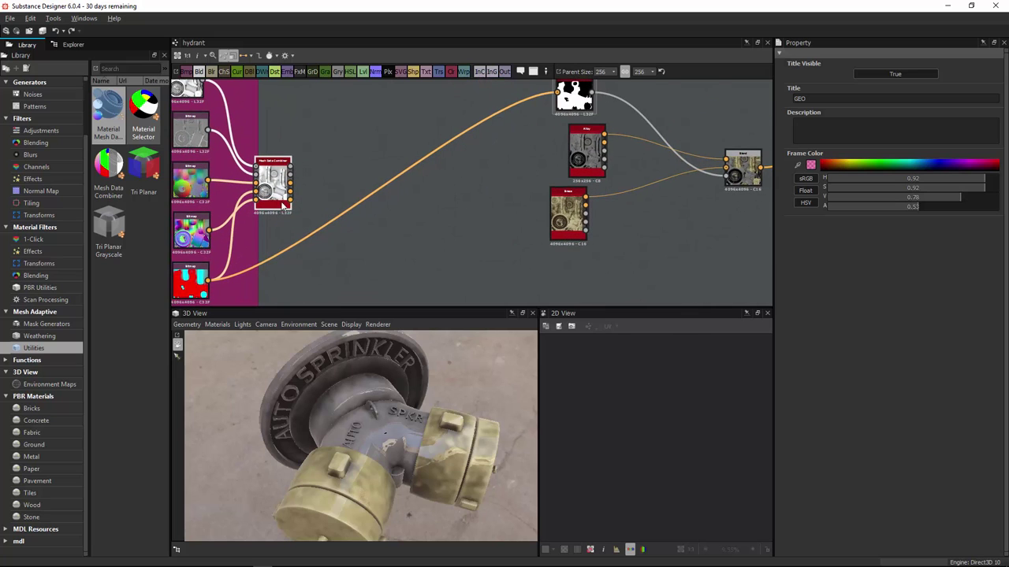
{"action": "scroll", "coordinate": [285, 204], "scroll_direction": "down", "scroll_amount": 1}
{"action": "left_click_drag", "start_coordinate": [290, 192], "coordinate": [422, 168]}
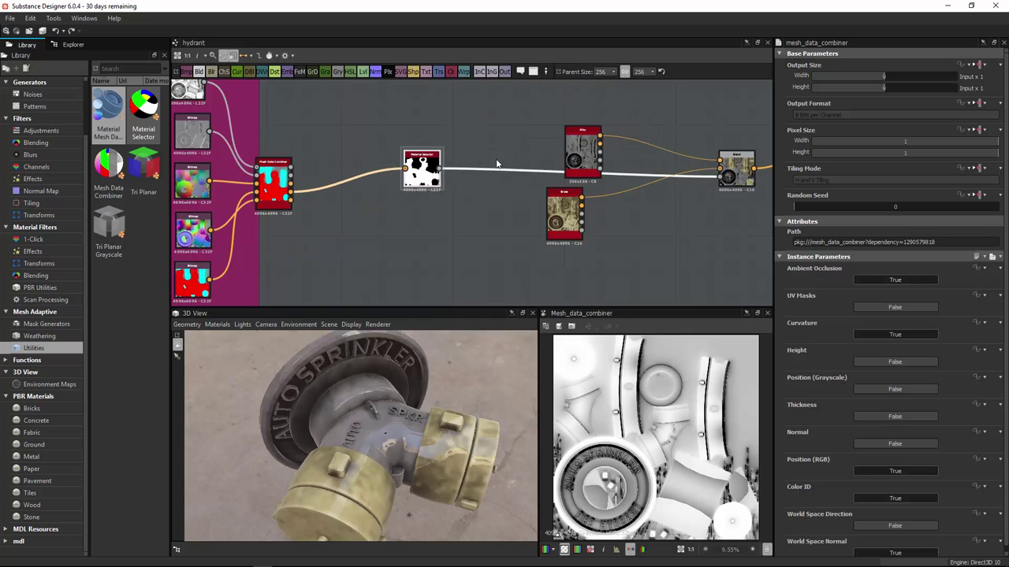
Step: Add a frame around the Material Selector node and title it MASK
{"action": "right_click_drag", "start_coordinate": [528, 165], "coordinate": [323, 266], "text": "alt"}
{"action": "right_click", "coordinate": [490, 162]}
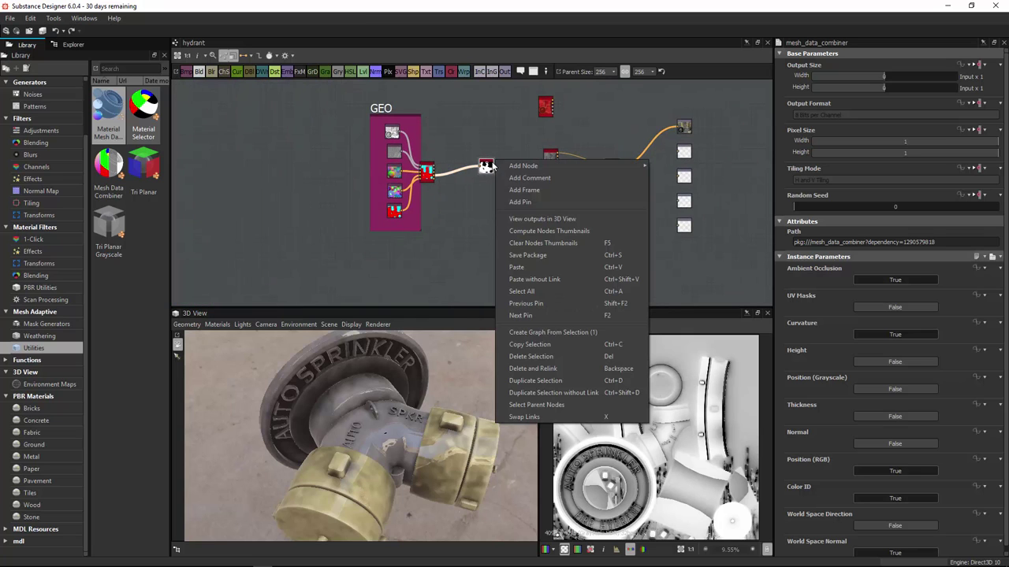
{"action": "left_click", "coordinate": [549, 191]}
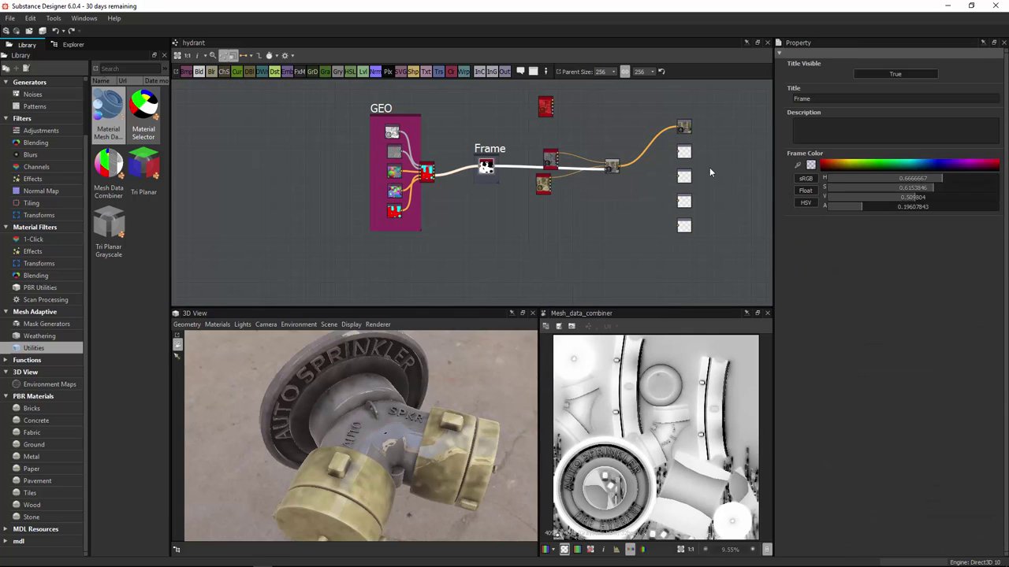
{"action": "double_click", "coordinate": [840, 100]}
{"action": "type", "text": "MASLK"}
{"action": "key", "text": "BackSpace"}
{"action": "type", "text": "K"}
Step: Enlarge the MASK frame to roughly the GEO frame's height and place the Material Selector near its upper edge
{"action": "scroll", "coordinate": [465, 193], "scroll_direction": "up", "scroll_amount": 3}
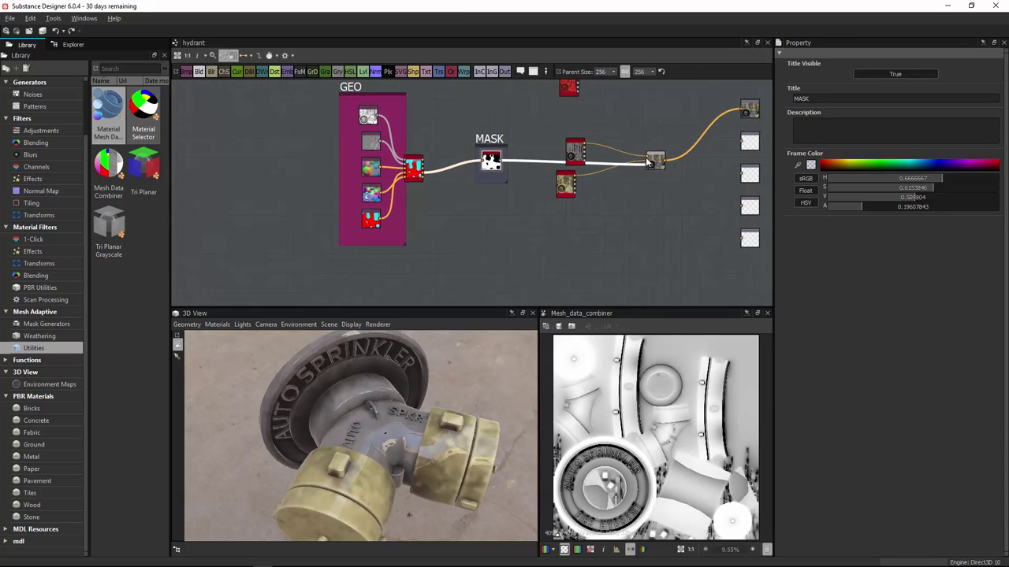
{"action": "scroll", "coordinate": [483, 202], "scroll_direction": "up", "scroll_amount": 2}
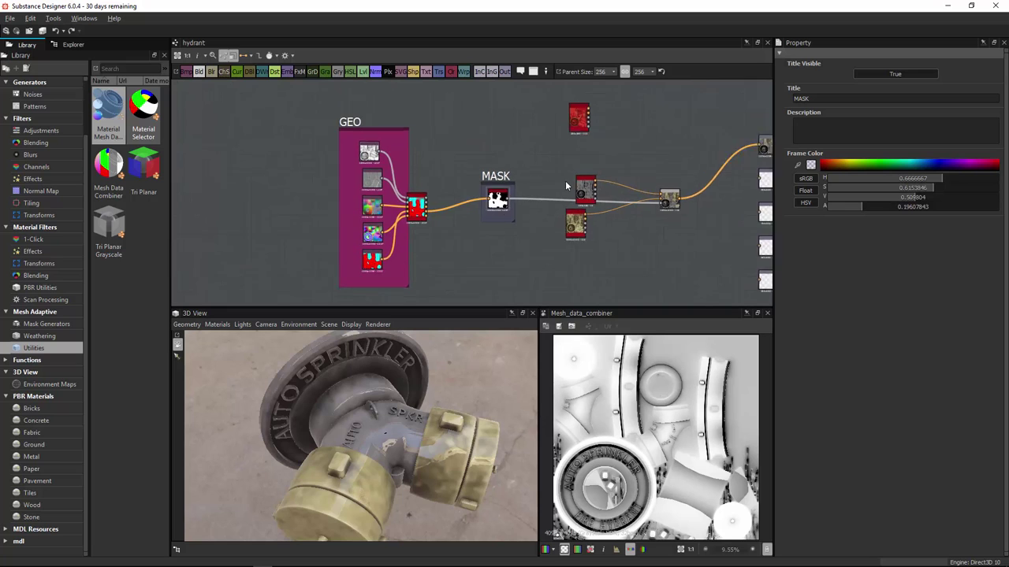
{"action": "left_click_drag", "start_coordinate": [487, 175], "coordinate": [445, 101]}
{"action": "left_click_drag", "start_coordinate": [482, 152], "coordinate": [524, 252]}
{"action": "middle_click_drag", "start_coordinate": [506, 204], "coordinate": [395, 292]}
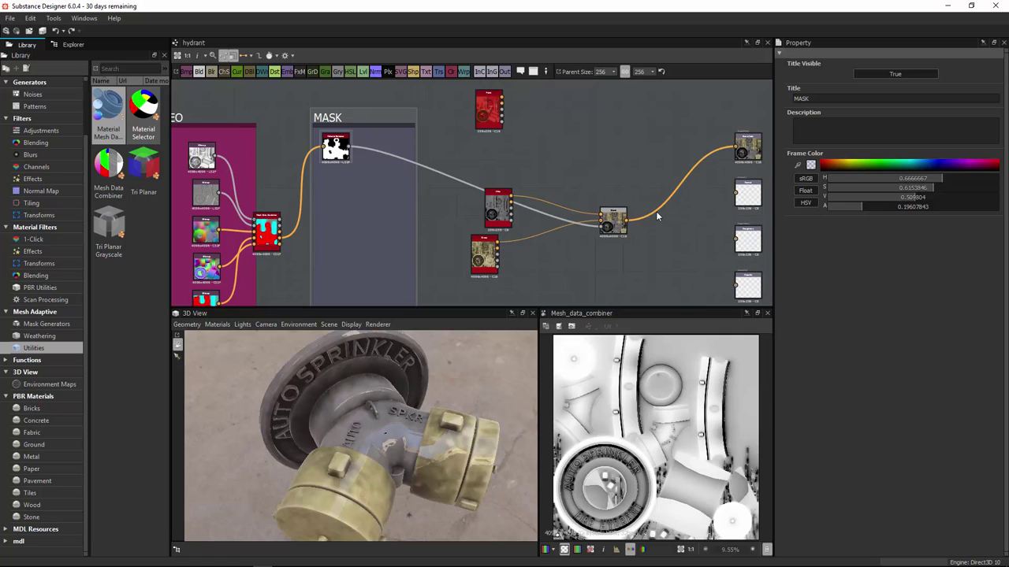
Step: Place the Alloy node directly beneath the Paint node and align the Blend node level with the Base Color output
{"action": "middle_click_drag", "start_coordinate": [655, 211], "coordinate": [554, 155]}
{"action": "middle_click_drag", "start_coordinate": [540, 97], "coordinate": [610, 127]}
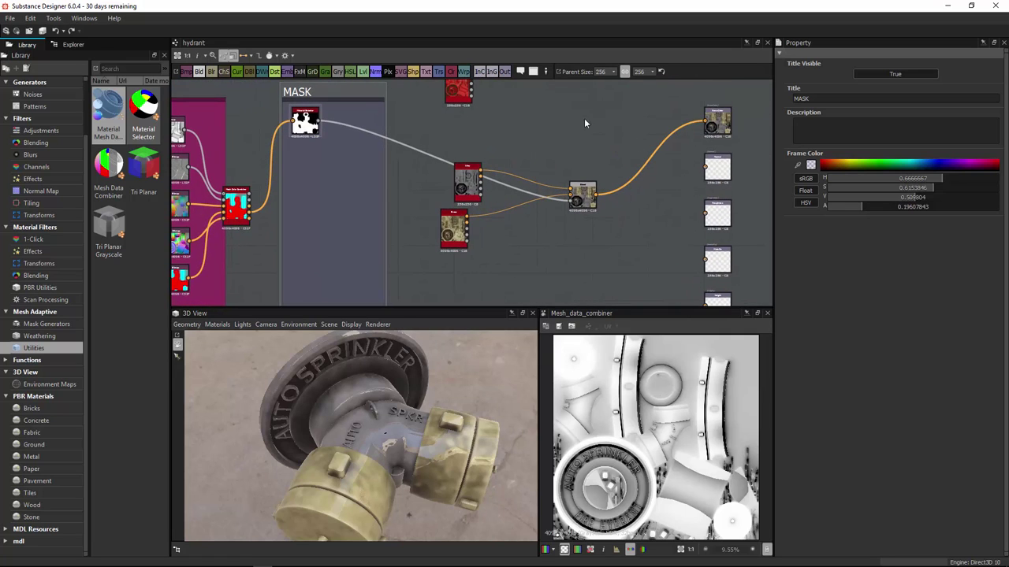
{"action": "middle_click_drag", "start_coordinate": [465, 183], "coordinate": [464, 146]}
{"action": "left_click_drag", "start_coordinate": [464, 147], "coordinate": [455, 114]}
{"action": "left_click_drag", "start_coordinate": [578, 155], "coordinate": [566, 93]}
{"action": "middle_click_drag", "start_coordinate": [542, 164], "coordinate": [544, 276]}
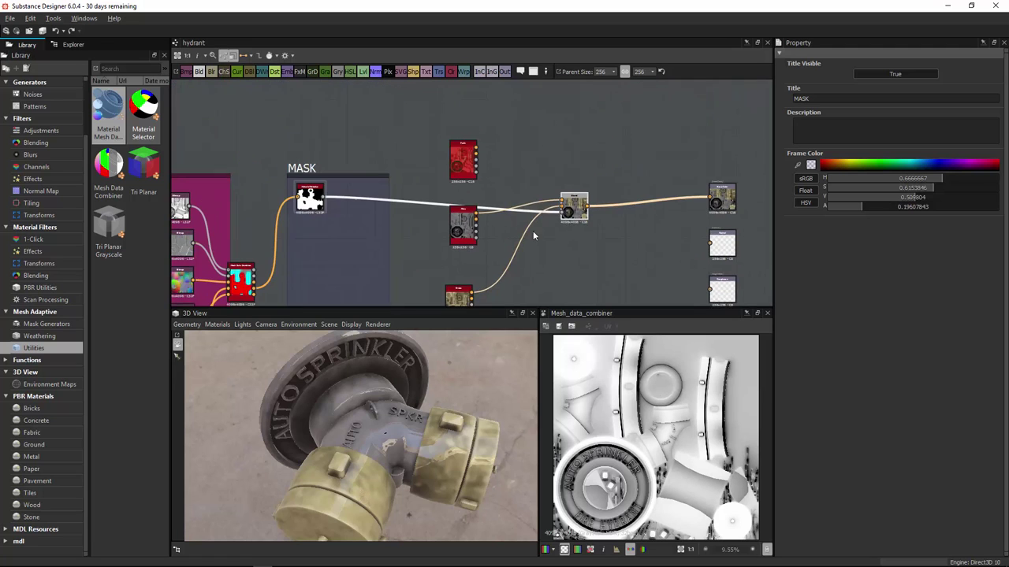
Step: Move the Paint node up out of the way and stack the Alloy and Brass nodes in front of the Blend node
{"action": "left_click_drag", "start_coordinate": [463, 157], "coordinate": [489, 101]}
{"action": "middle_click_drag", "start_coordinate": [520, 163], "coordinate": [548, 97]}
{"action": "left_click_drag", "start_coordinate": [486, 161], "coordinate": [477, 121]}
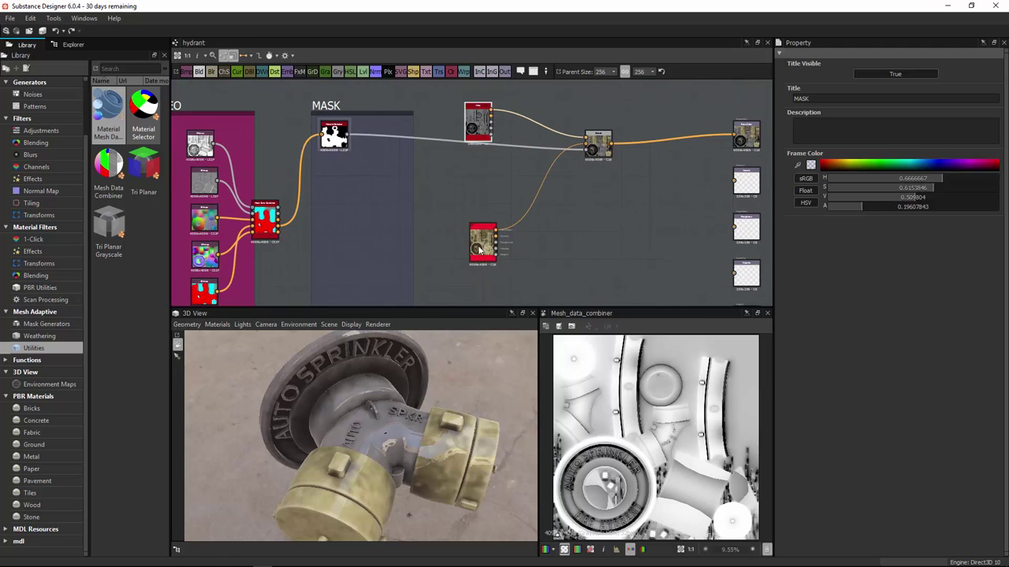
{"action": "left_click_drag", "start_coordinate": [482, 244], "coordinate": [477, 194]}
{"action": "middle_click_drag", "start_coordinate": [536, 190], "coordinate": [500, 173]}
Step: Duplicate the Blend node twice with its input connections and stack both copies beneath the original
{"action": "left_click", "coordinate": [558, 130]}
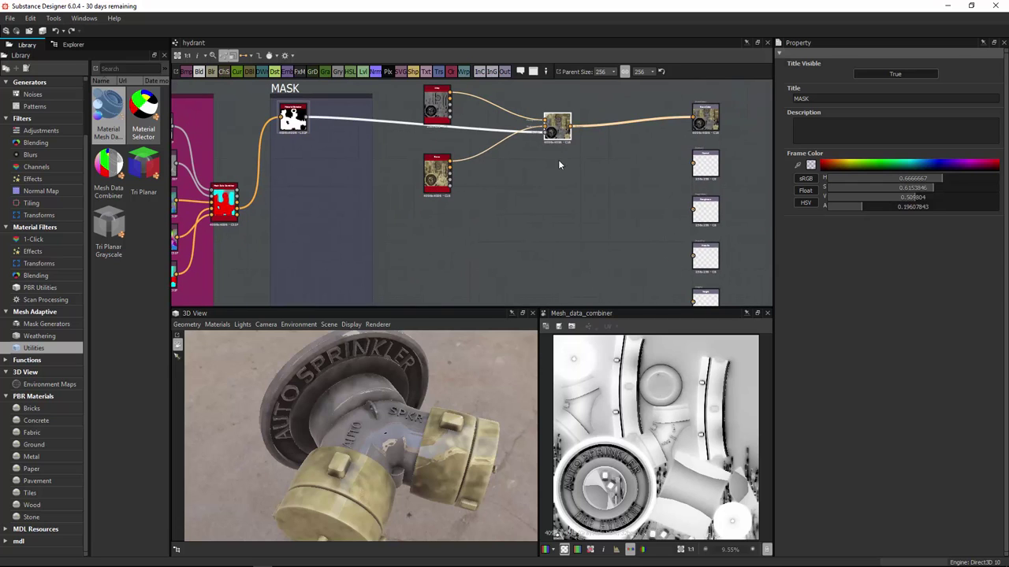
{"action": "key", "text": "ctrl+d"}
{"action": "left_click_drag", "start_coordinate": [473, 190], "coordinate": [557, 171]}
{"action": "key", "text": "ctrl+d"}
{"action": "scroll", "coordinate": [541, 236], "scroll_direction": "down", "scroll_amount": 2}
{"action": "middle_click_drag", "start_coordinate": [541, 236], "coordinate": [522, 208]}
{"action": "left_click_drag", "start_coordinate": [473, 172], "coordinate": [534, 191]}
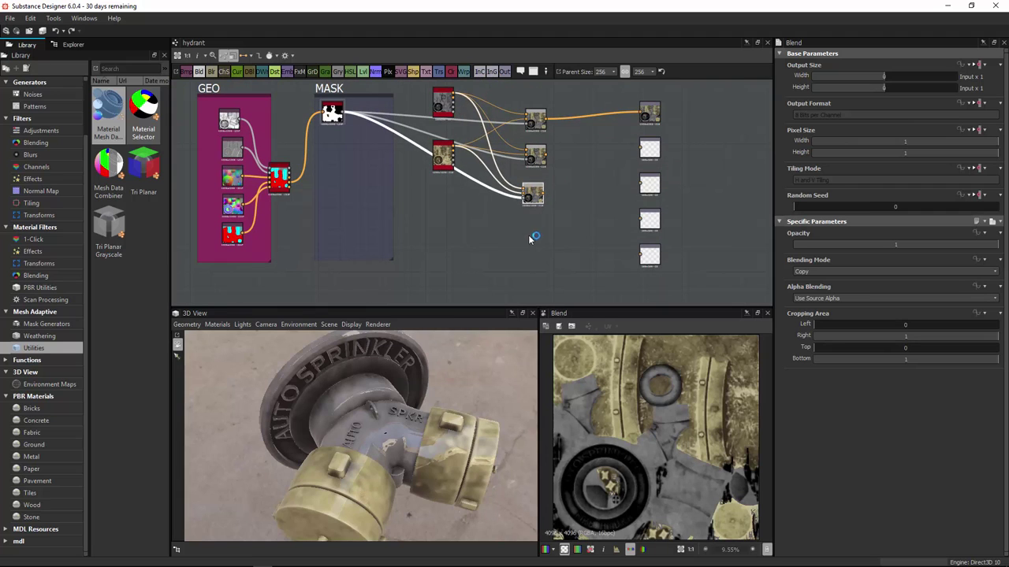
Step: Add two more connected Blend copies below the others, making a column of five Blend nodes
{"action": "key", "text": "ctrl+d"}
{"action": "left_click_drag", "start_coordinate": [472, 195], "coordinate": [536, 220]}
{"action": "left_click", "coordinate": [525, 253]}
{"action": "left_click", "coordinate": [536, 225]}
{"action": "key", "text": "ctrl+d"}
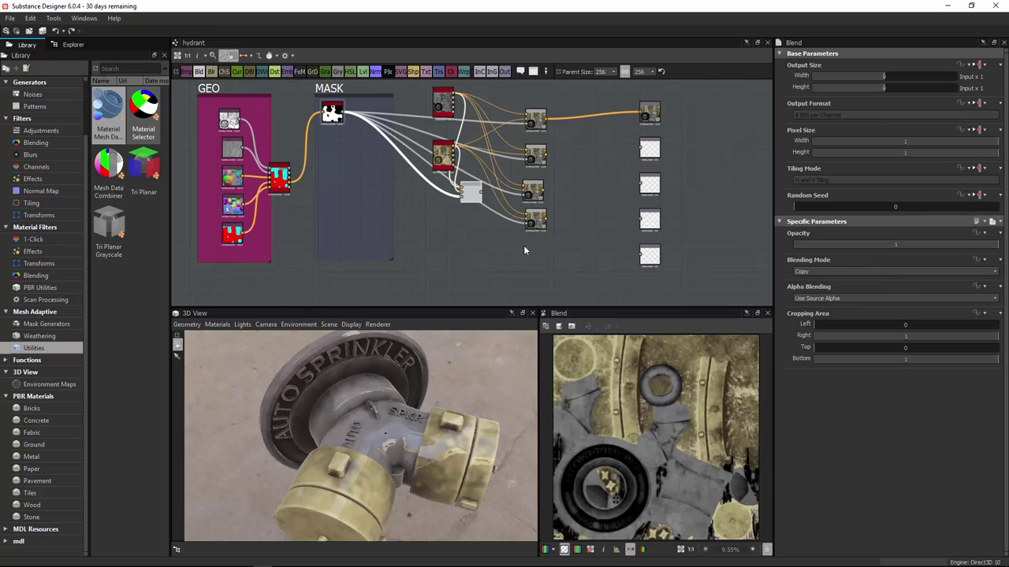
{"action": "left_click_drag", "start_coordinate": [472, 193], "coordinate": [538, 250]}
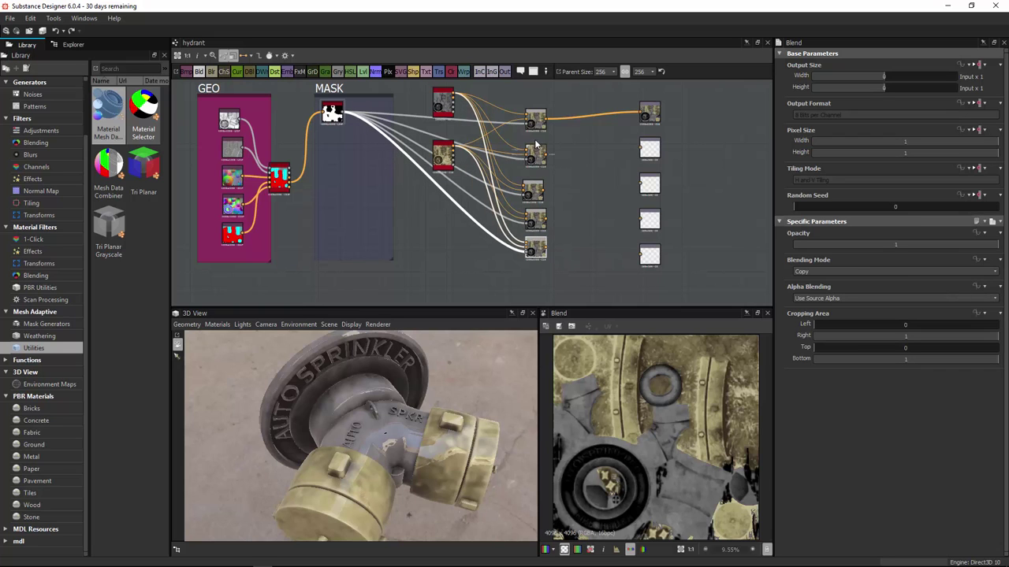
Step: Rewire the second and third Blend nodes to the Normal and Roughness outputs of the Alloy and Brass nodes
{"action": "scroll", "coordinate": [511, 152], "scroll_direction": "up", "scroll_amount": 3}
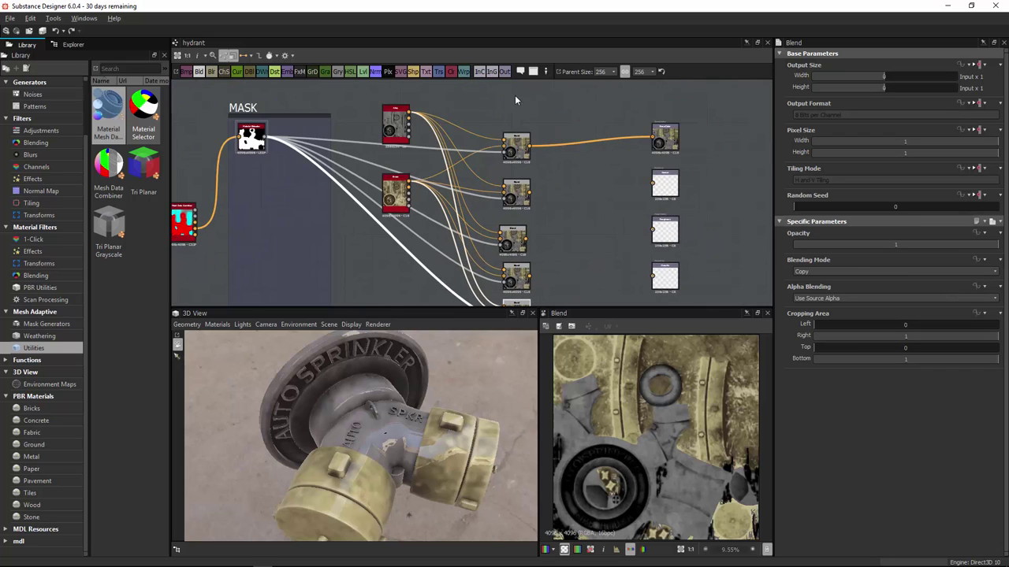
{"action": "scroll", "coordinate": [548, 123], "scroll_direction": "up", "scroll_amount": 1}
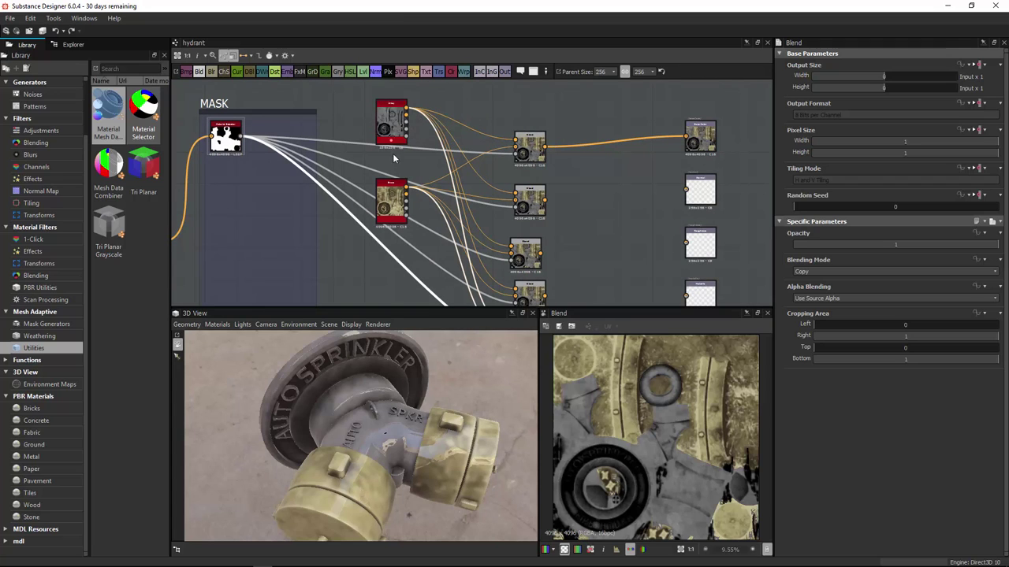
{"action": "left_click_drag", "start_coordinate": [503, 207], "coordinate": [515, 202]}
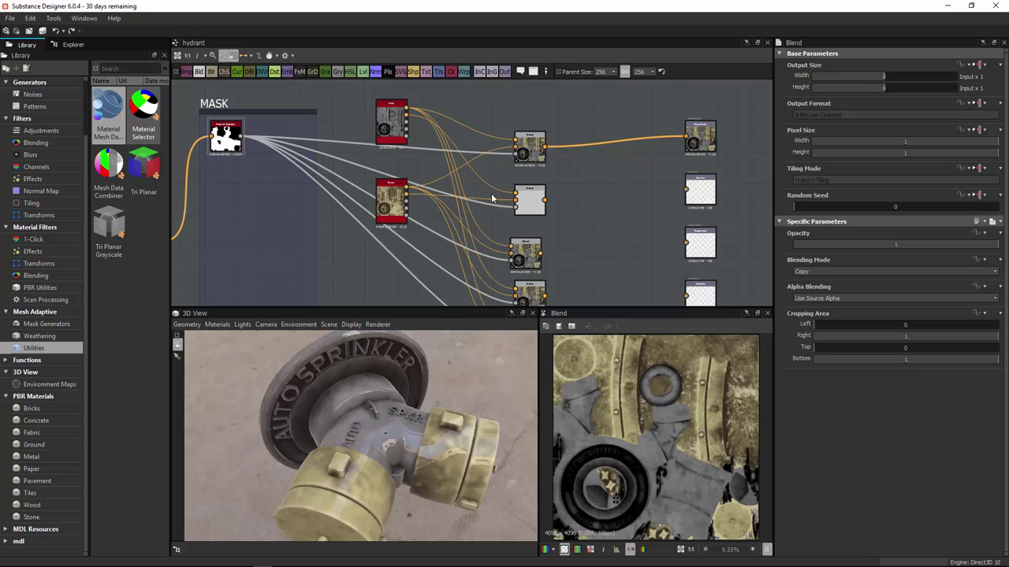
{"action": "middle_click_drag", "start_coordinate": [438, 184], "coordinate": [425, 168]}
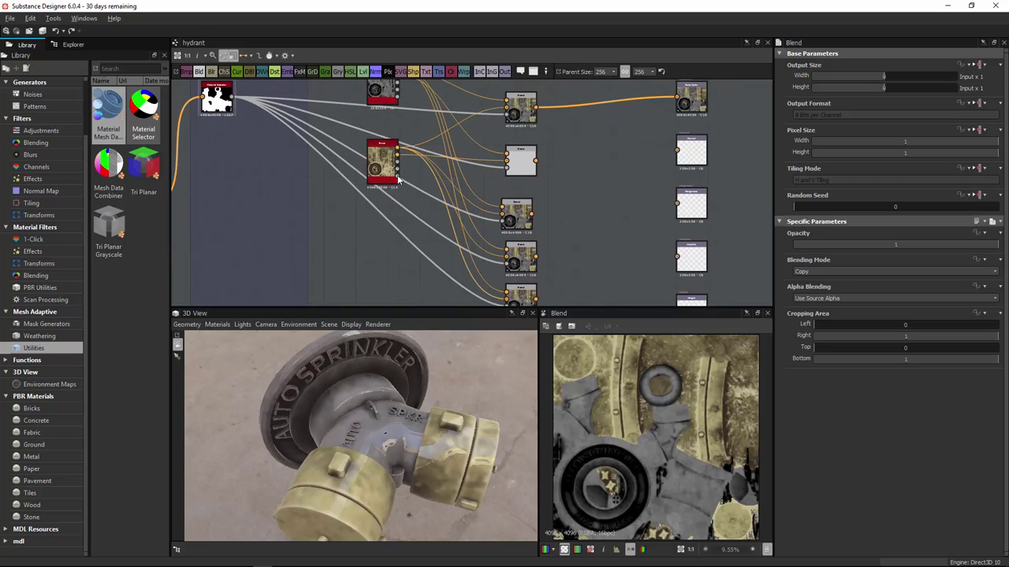
{"action": "scroll", "coordinate": [398, 179], "scroll_direction": "down", "scroll_amount": 1}
{"action": "middle_click_drag", "start_coordinate": [454, 216], "coordinate": [453, 162]}
{"action": "left_click_drag", "start_coordinate": [490, 187], "coordinate": [402, 146]}
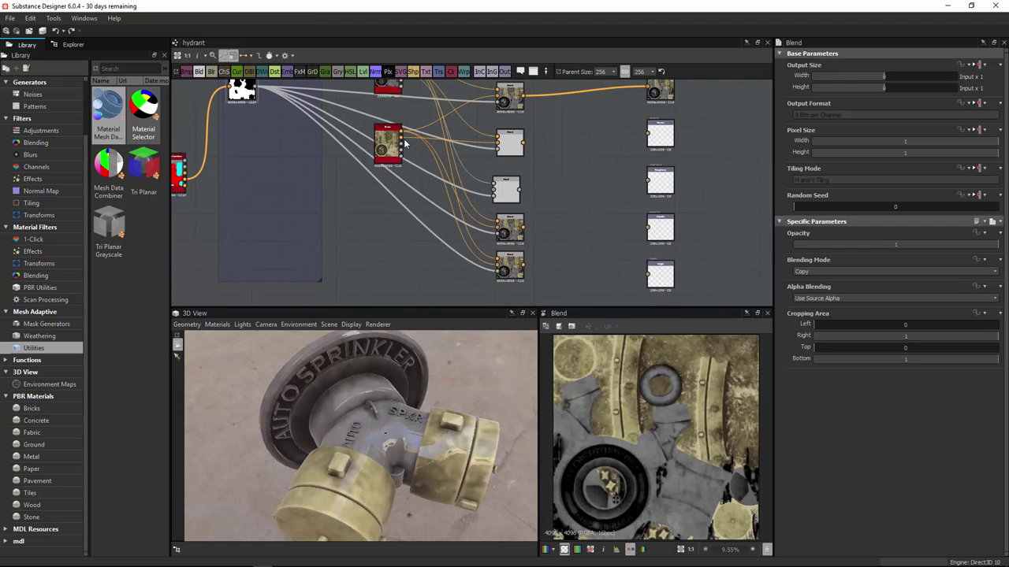
{"action": "middle_click_drag", "start_coordinate": [441, 126], "coordinate": [428, 180]}
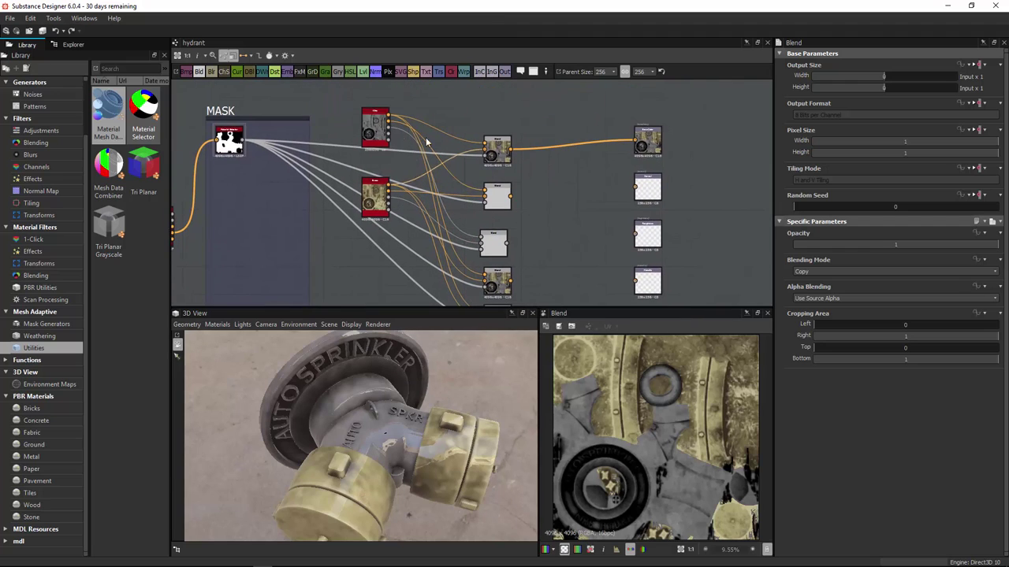
Step: Rewire the fourth and fifth Blend nodes to the Metallic and Height outputs of the Alloy and Brass nodes
{"action": "middle_click_drag", "start_coordinate": [428, 227], "coordinate": [443, 177]}
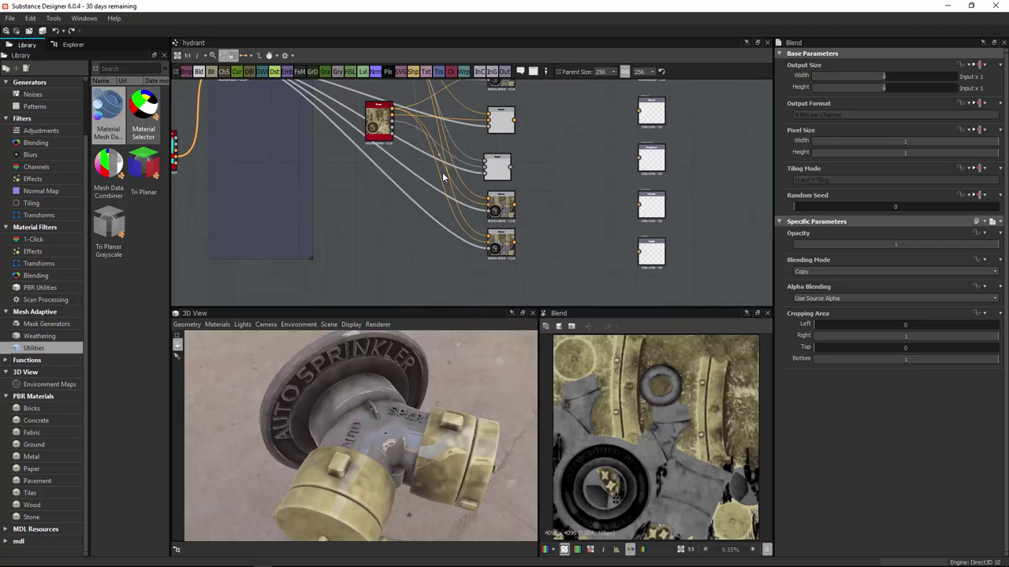
{"action": "left_click_drag", "start_coordinate": [488, 207], "coordinate": [394, 130]}
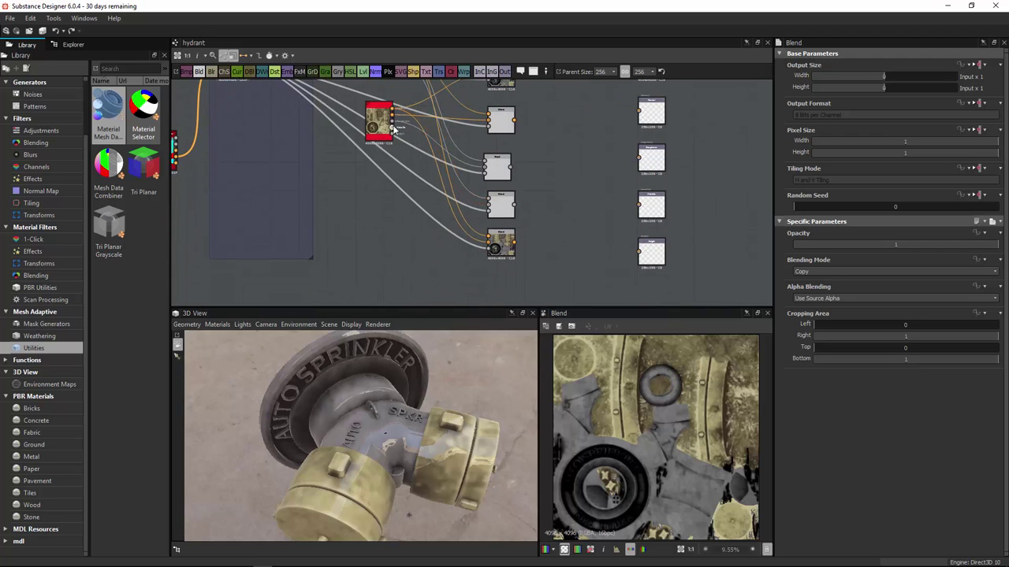
{"action": "middle_click_drag", "start_coordinate": [397, 75], "coordinate": [402, 151]}
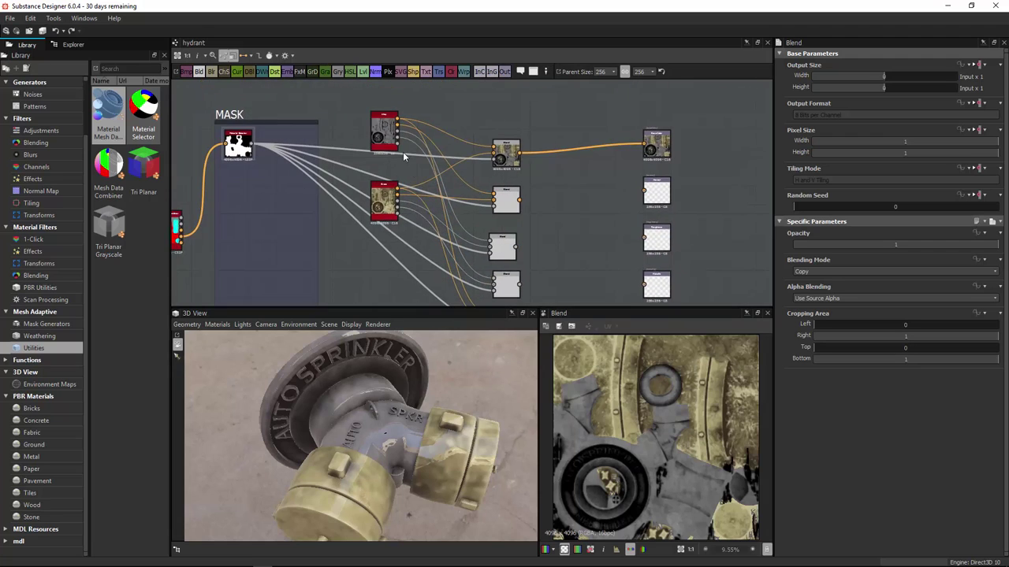
{"action": "middle_click_drag", "start_coordinate": [454, 190], "coordinate": [456, 88]}
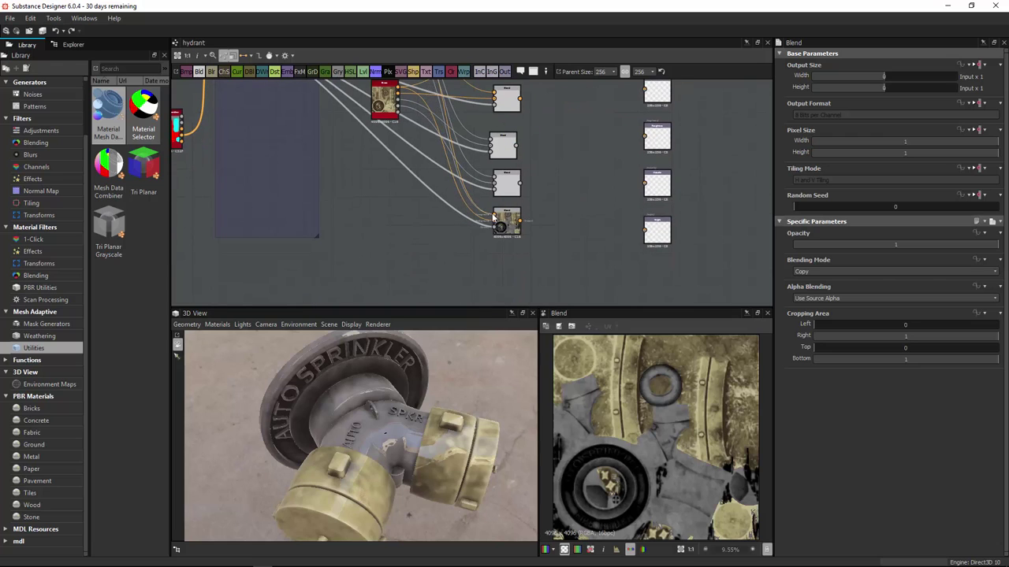
{"action": "mouse_move", "coordinate": [493, 219]}
{"action": "left_mouse_down"}
{"action": "mouse_move", "coordinate": [399, 117]}
{"action": "mouse_move", "coordinate": [494, 221]}
{"action": "left_mouse_up"}
Step: Connect the four lower Blend nodes to the graph's Normal, Roughness, Metallic and Height output nodes
{"action": "middle_click_drag", "start_coordinate": [533, 142], "coordinate": [532, 207]}
{"action": "scroll", "coordinate": [444, 147], "scroll_direction": "up", "scroll_amount": 4}
{"action": "middle_click_drag", "start_coordinate": [431, 197], "coordinate": [345, 170]}
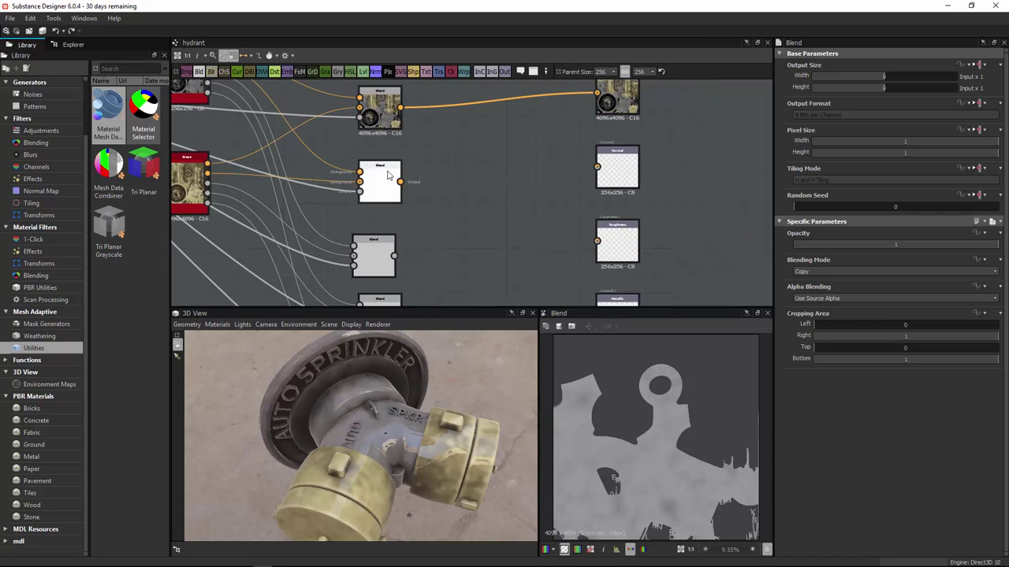
{"action": "left_click_drag", "start_coordinate": [591, 160], "coordinate": [597, 165]}
{"action": "middle_click_drag", "start_coordinate": [490, 236], "coordinate": [505, 157]}
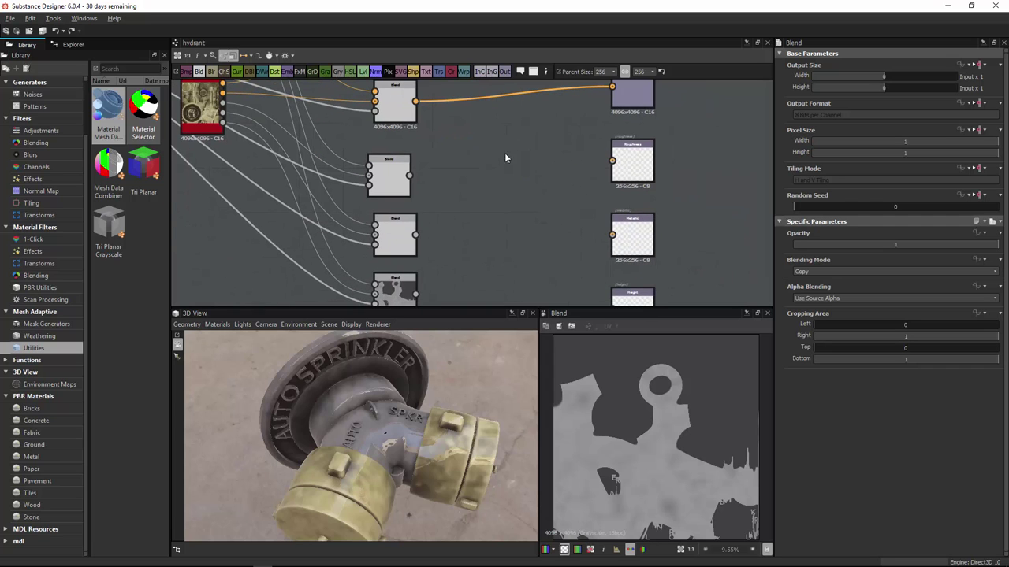
{"action": "left_click_drag", "start_coordinate": [614, 164], "coordinate": [613, 161]}
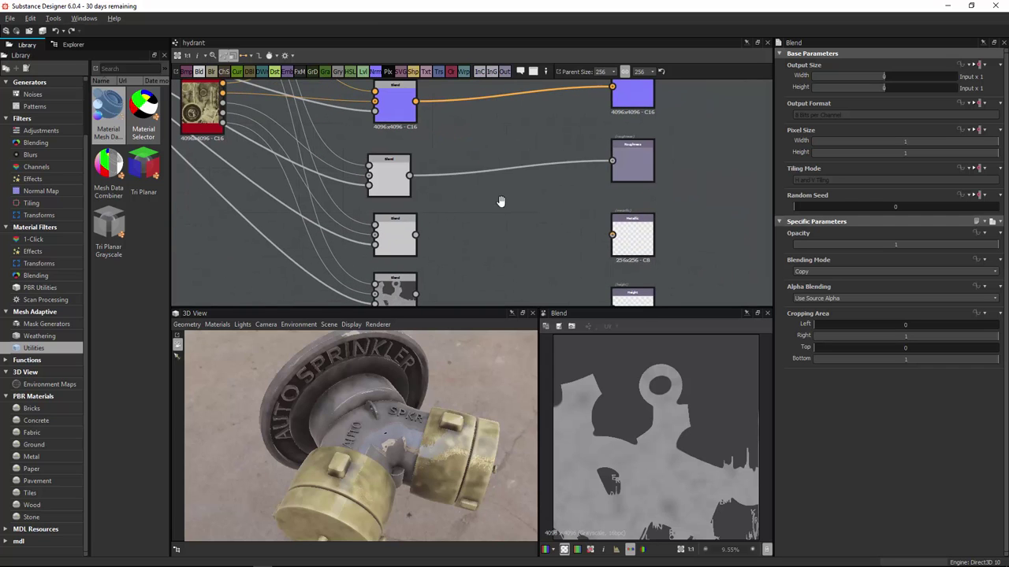
{"action": "middle_click_drag", "start_coordinate": [499, 201], "coordinate": [518, 132]}
{"action": "left_click_drag", "start_coordinate": [635, 167], "coordinate": [631, 166]}
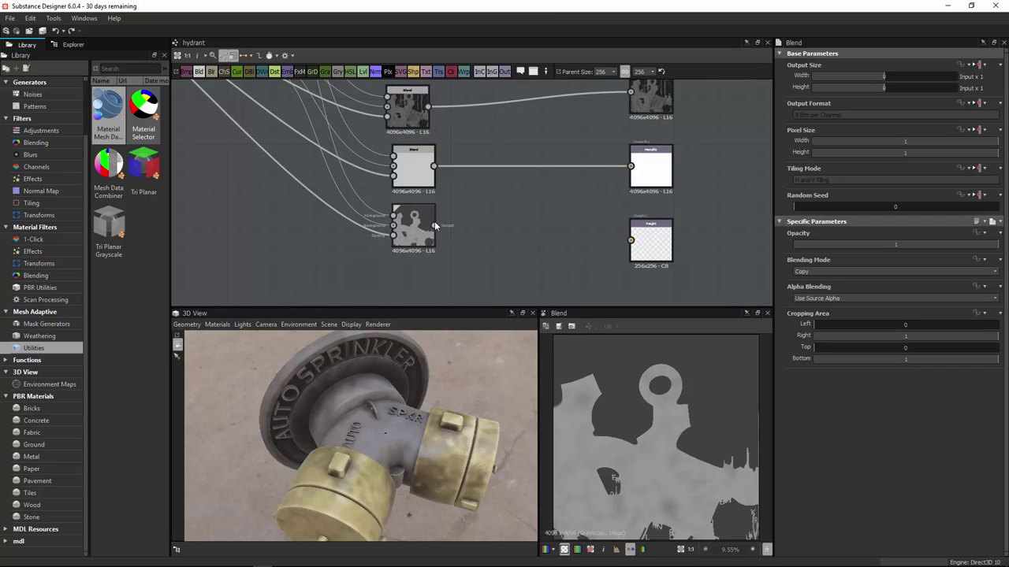
{"action": "left_click_drag", "start_coordinate": [435, 224], "coordinate": [630, 240]}
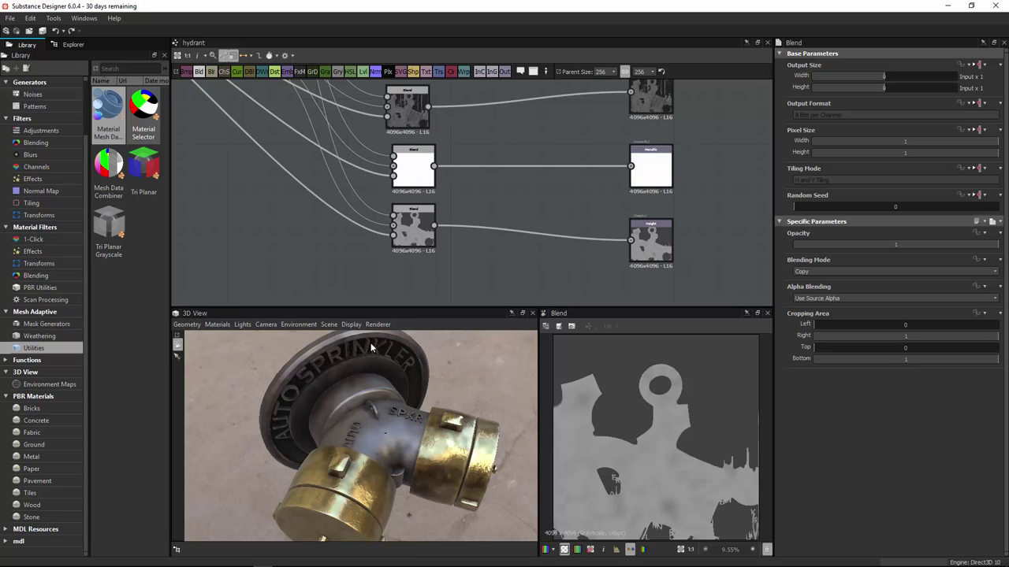
Step: Set the hydrant graph's parent size to 2048
{"action": "left_click_drag", "start_coordinate": [374, 419], "coordinate": [397, 397]}
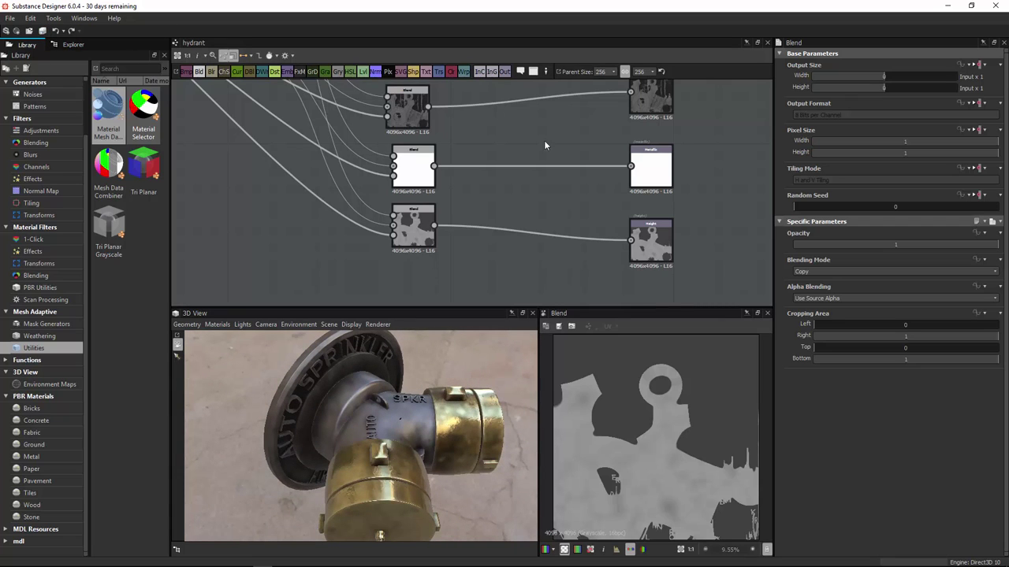
{"action": "left_click", "coordinate": [610, 74]}
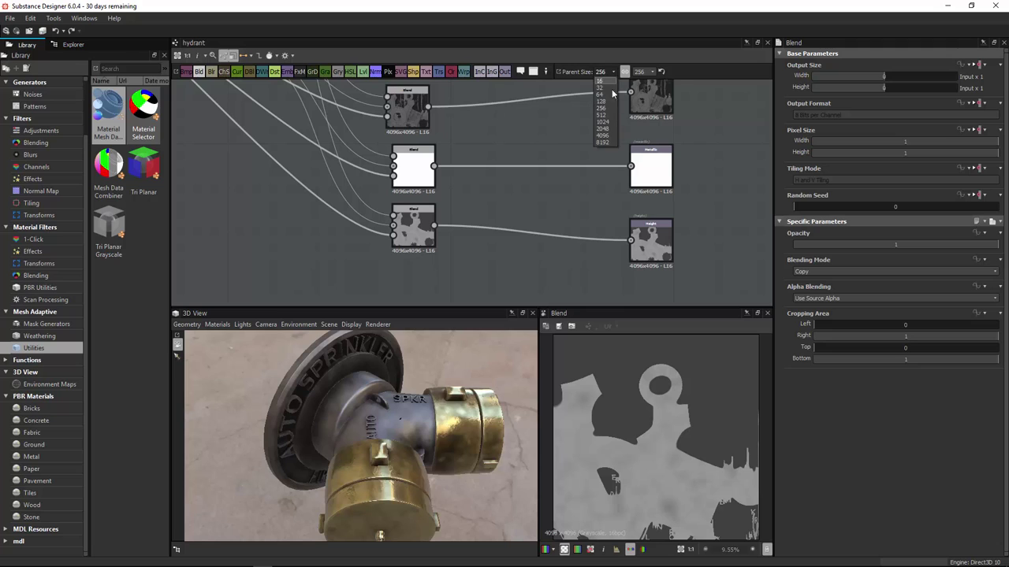
{"action": "left_click", "coordinate": [609, 128]}
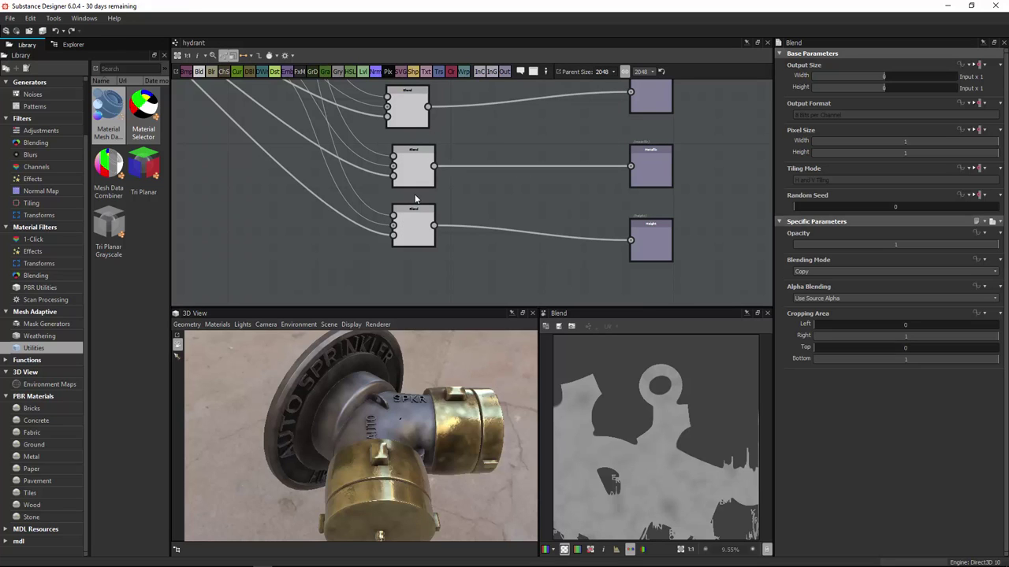
Step: Examine the blended Alloy and Brass surfaces on the hydrant model up close, along with the Blend nodes producing them
{"action": "scroll", "coordinate": [415, 199], "scroll_direction": "down", "scroll_amount": 2}
{"action": "middle_click_drag", "start_coordinate": [461, 145], "coordinate": [444, 209]}
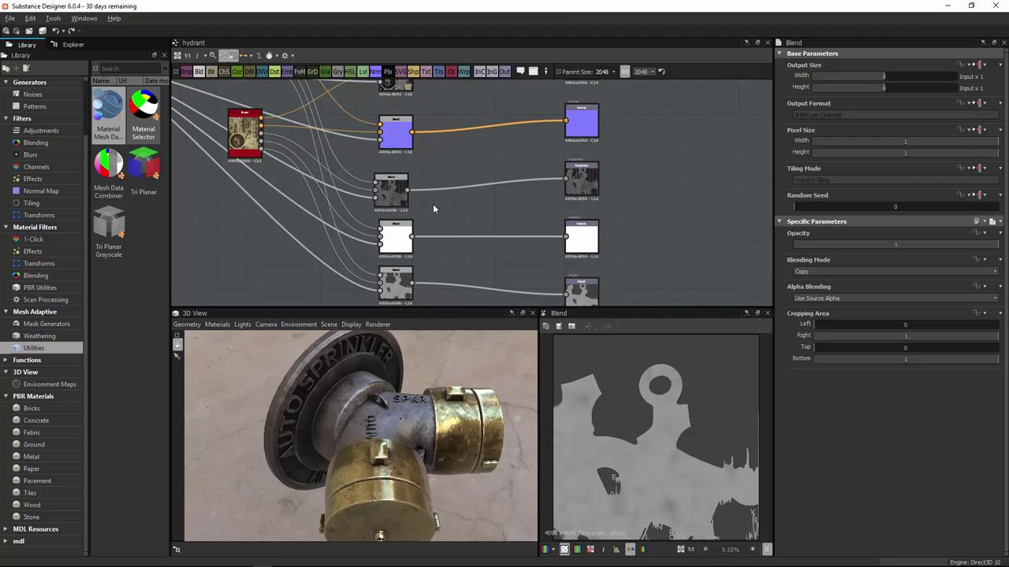
{"action": "middle_click_drag", "start_coordinate": [499, 211], "coordinate": [514, 164]}
{"action": "left_click_drag", "start_coordinate": [408, 409], "coordinate": [331, 409]}
{"action": "right_click_drag", "start_coordinate": [332, 410], "coordinate": [514, 292]}
{"action": "left_click_drag", "start_coordinate": [410, 378], "coordinate": [361, 394]}
{"action": "middle_click_drag", "start_coordinate": [345, 203], "coordinate": [459, 294]}
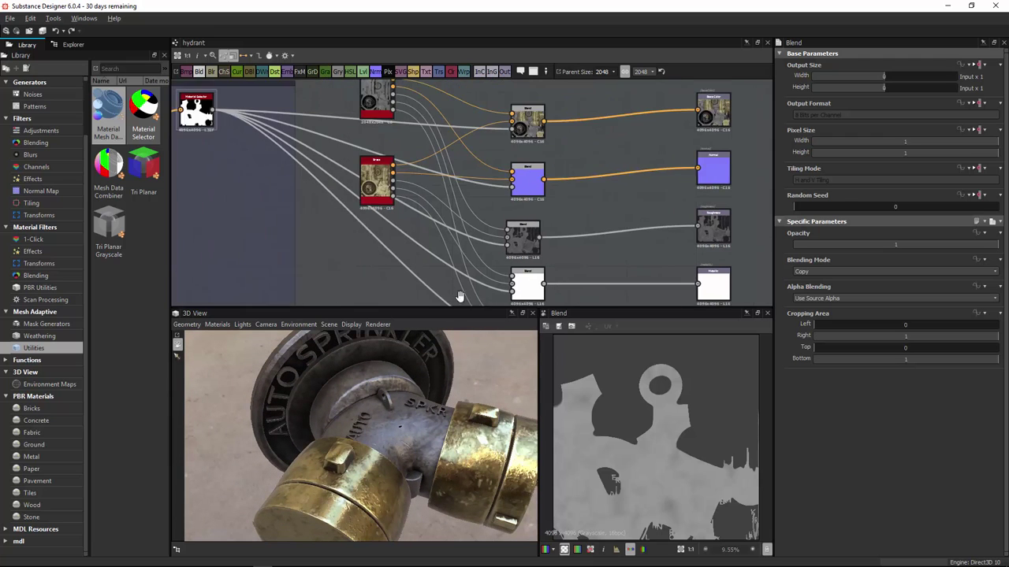
{"action": "middle_click_drag", "start_coordinate": [389, 230], "coordinate": [423, 304]}
Step: Open the Alloy graph from the Hydrant_Training.sbs package
{"action": "left_click", "coordinate": [401, 191]}
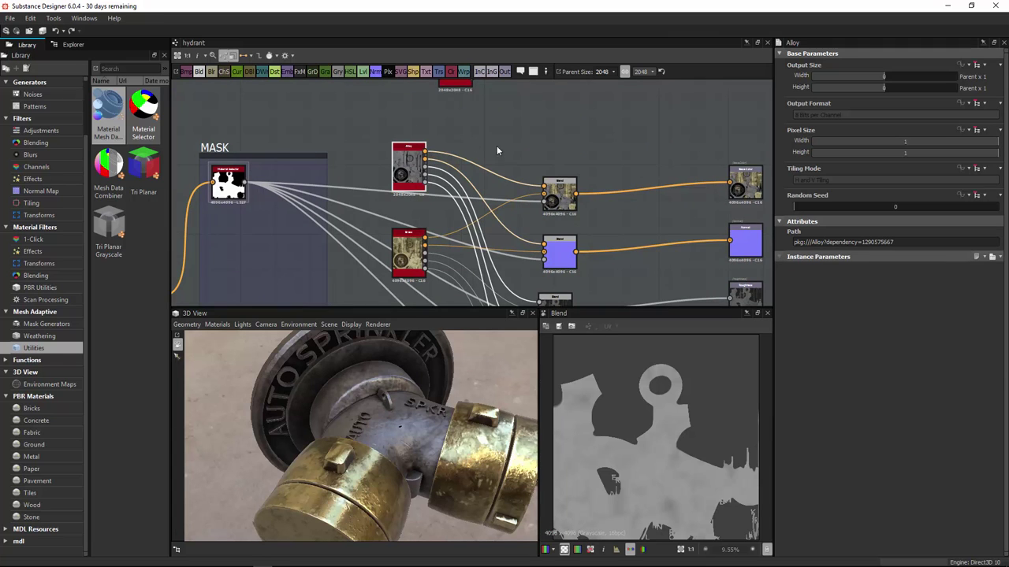
{"action": "scroll", "coordinate": [436, 212], "scroll_direction": "down", "scroll_amount": 5}
{"action": "scroll", "coordinate": [404, 204], "scroll_direction": "up", "scroll_amount": 2}
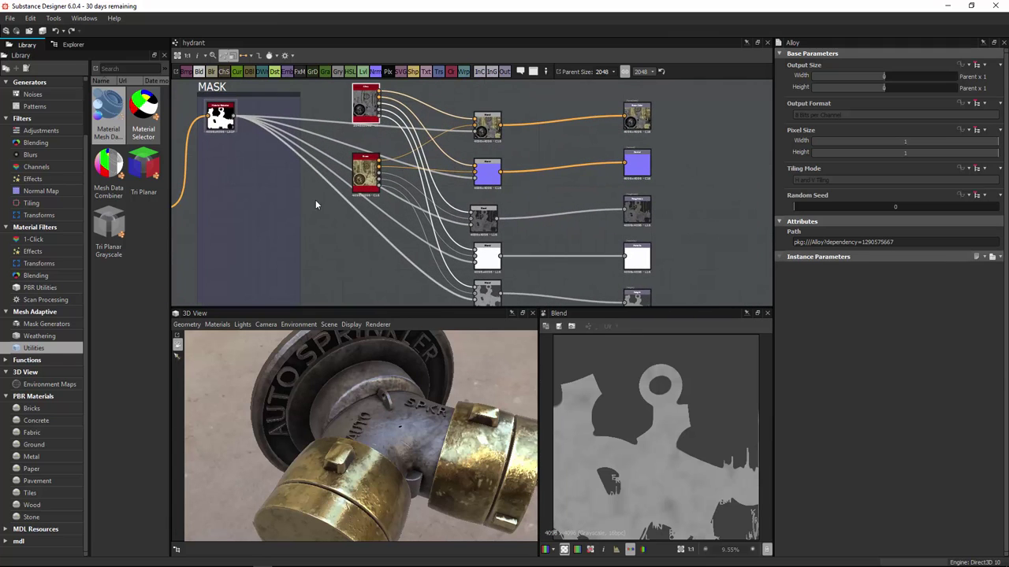
{"action": "middle_click_drag", "start_coordinate": [455, 150], "coordinate": [421, 185]}
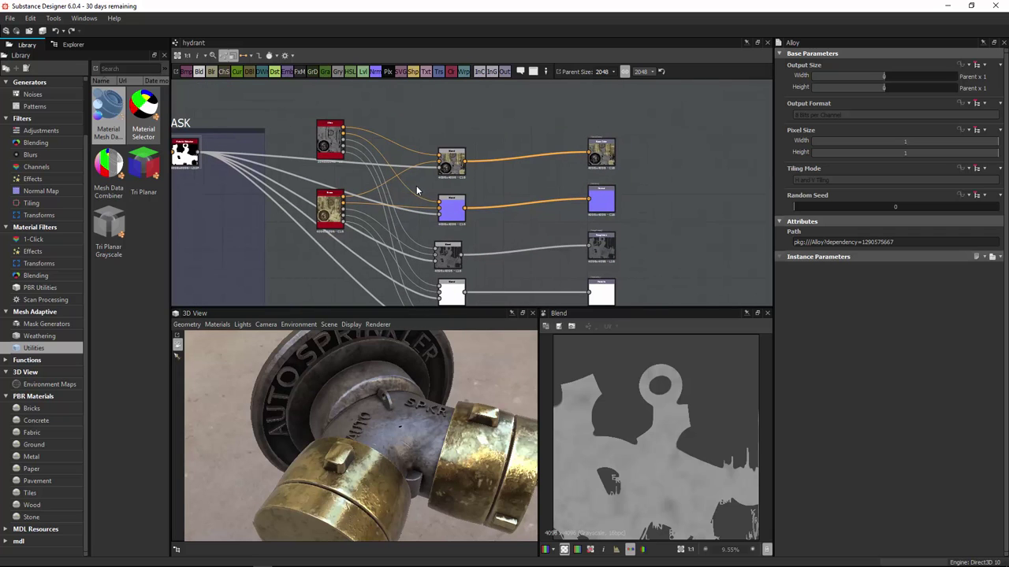
{"action": "left_click", "coordinate": [72, 45]}
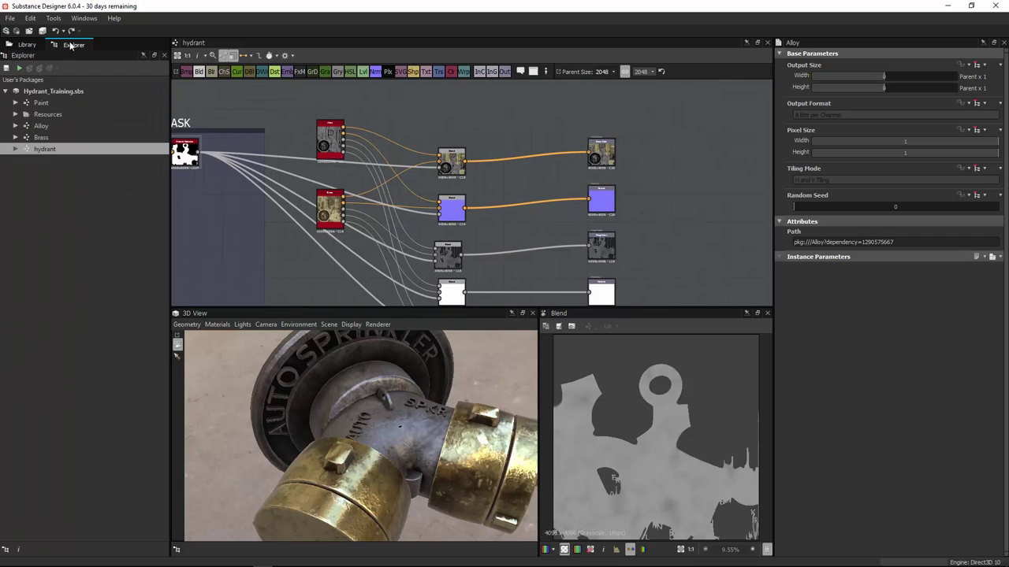
{"action": "double_click", "coordinate": [55, 125]}
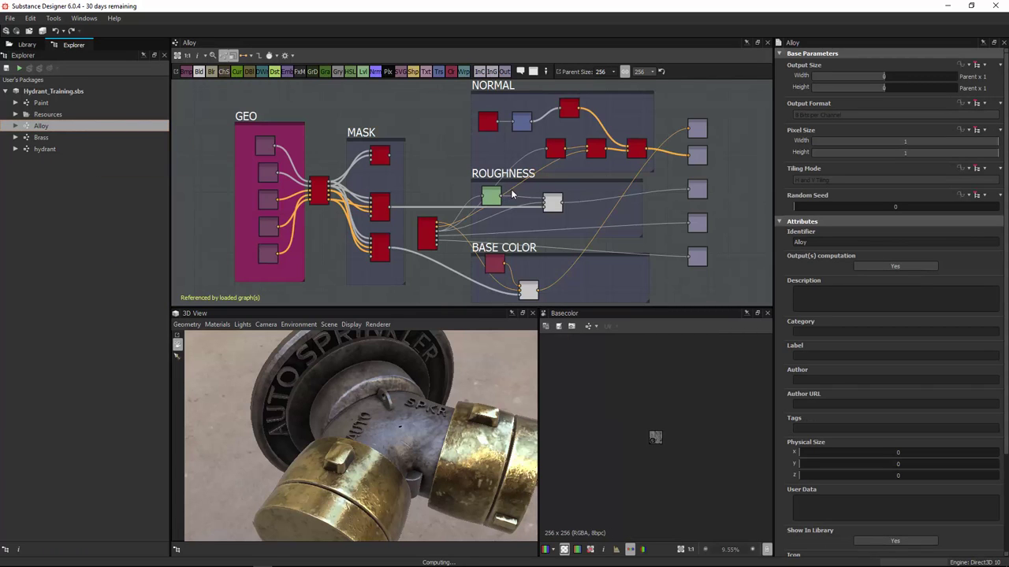
Step: Insert a Levels node between the Blend node in the ROUGHNESS frame and the Roughness output, and show its settings as numeric values
{"action": "scroll", "coordinate": [526, 203], "scroll_direction": "up", "scroll_amount": 5}
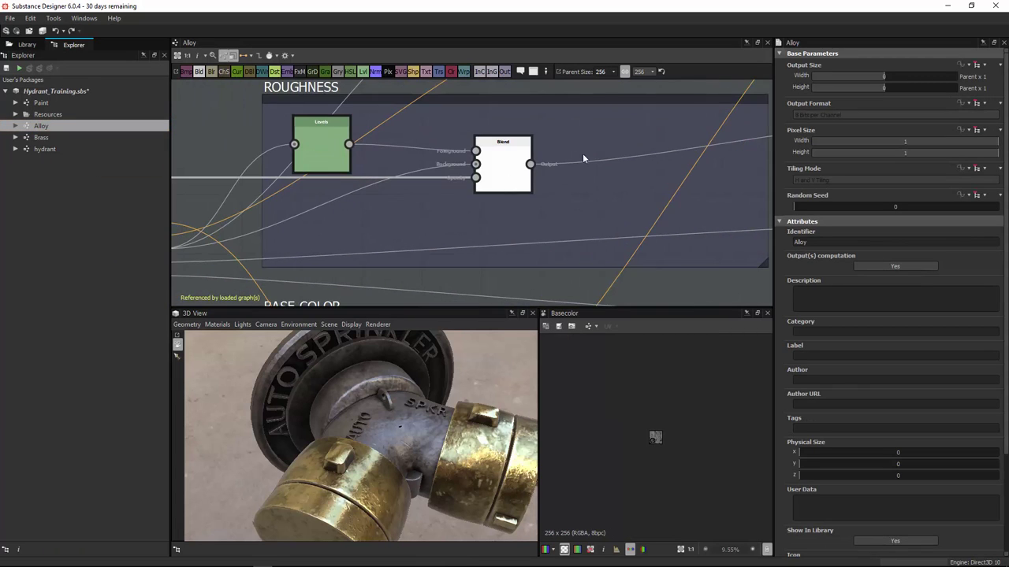
{"action": "middle_click_drag", "start_coordinate": [582, 153], "coordinate": [511, 182]}
{"action": "scroll", "coordinate": [442, 206], "scroll_direction": "down", "scroll_amount": 2}
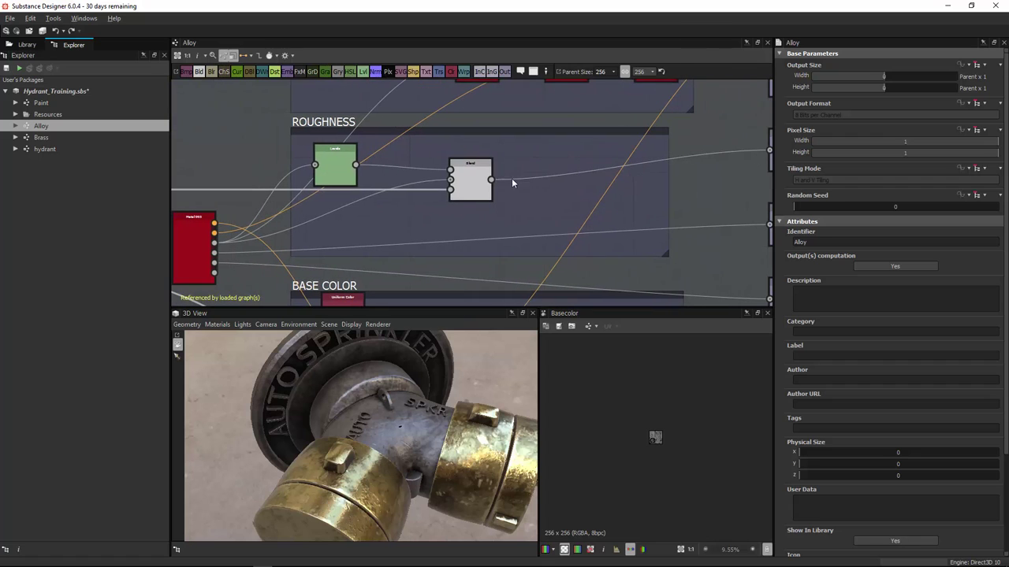
{"action": "left_click", "coordinate": [473, 196]}
{"action": "left_click", "coordinate": [364, 73]}
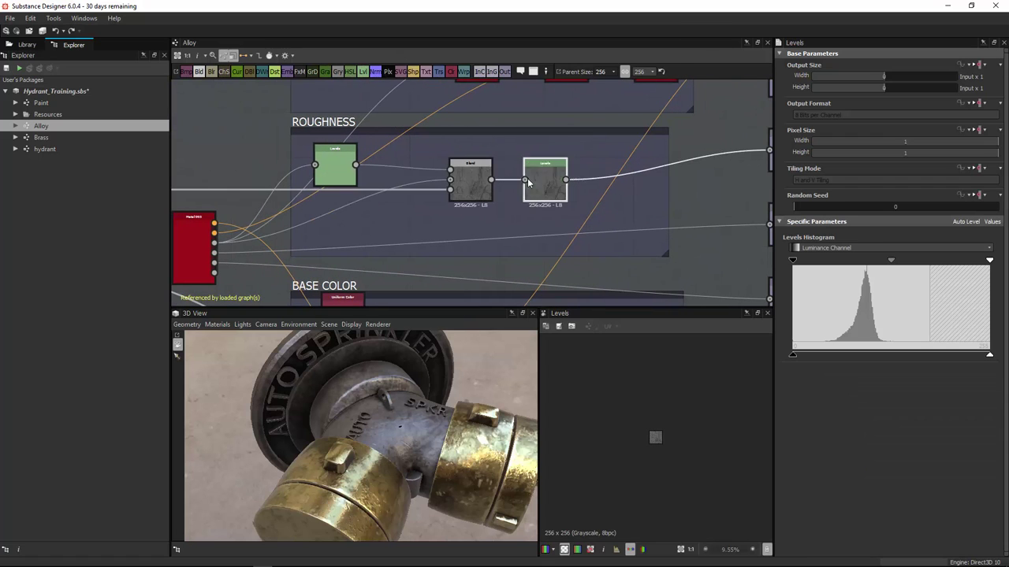
{"action": "middle_click_drag", "start_coordinate": [557, 136], "coordinate": [402, 115]}
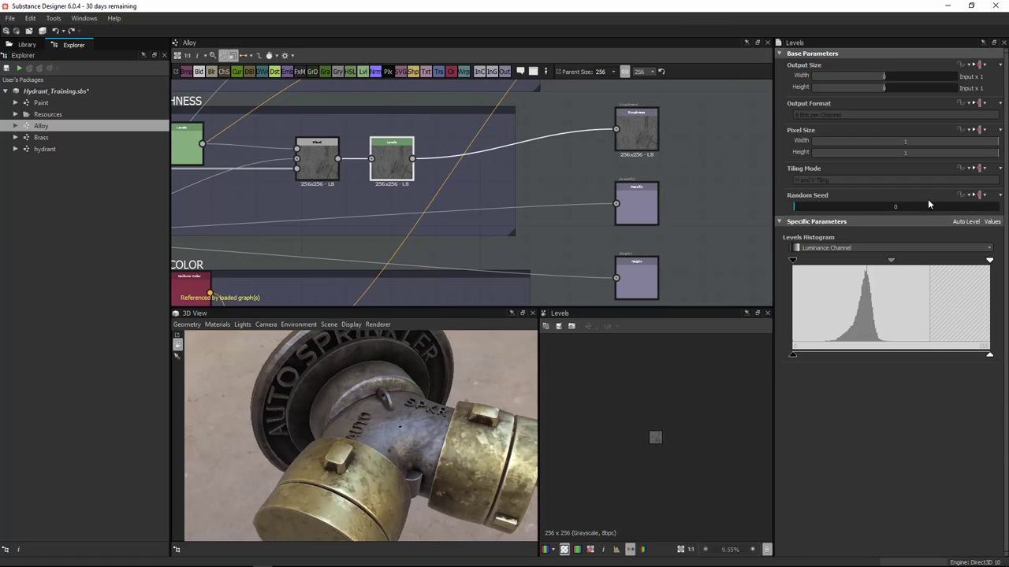
{"action": "left_click", "coordinate": [990, 223]}
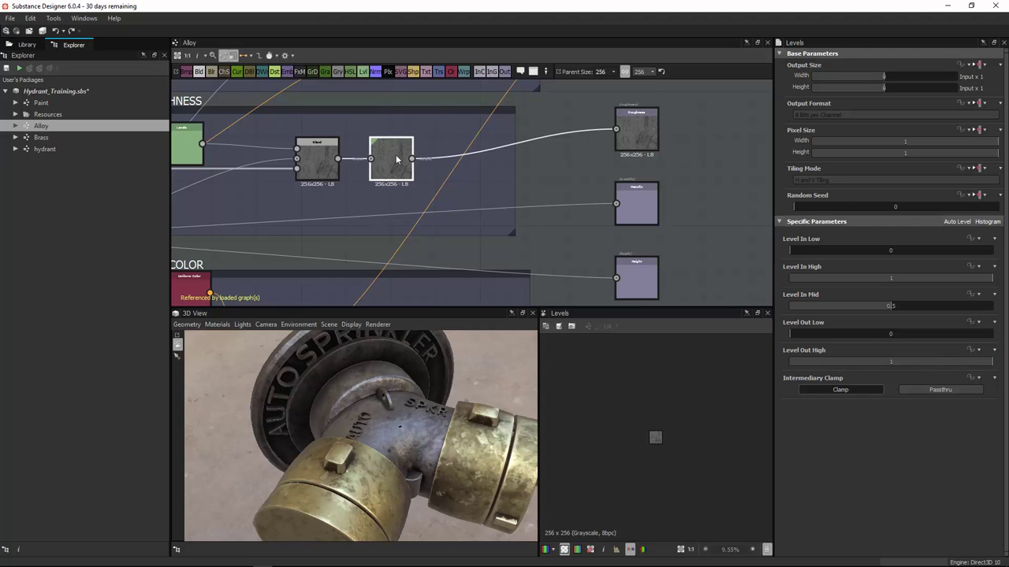
Step: Expose the Level Out High parameter of the Alloy graph's Levels node as a new graph input named Roughness
{"action": "key", "text": "f"}
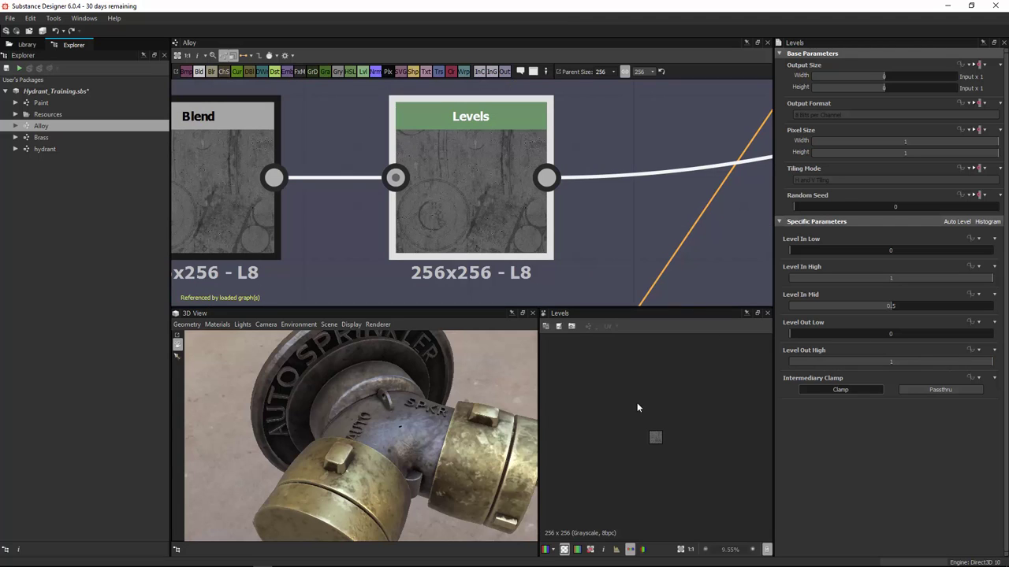
{"action": "key", "text": "f"}
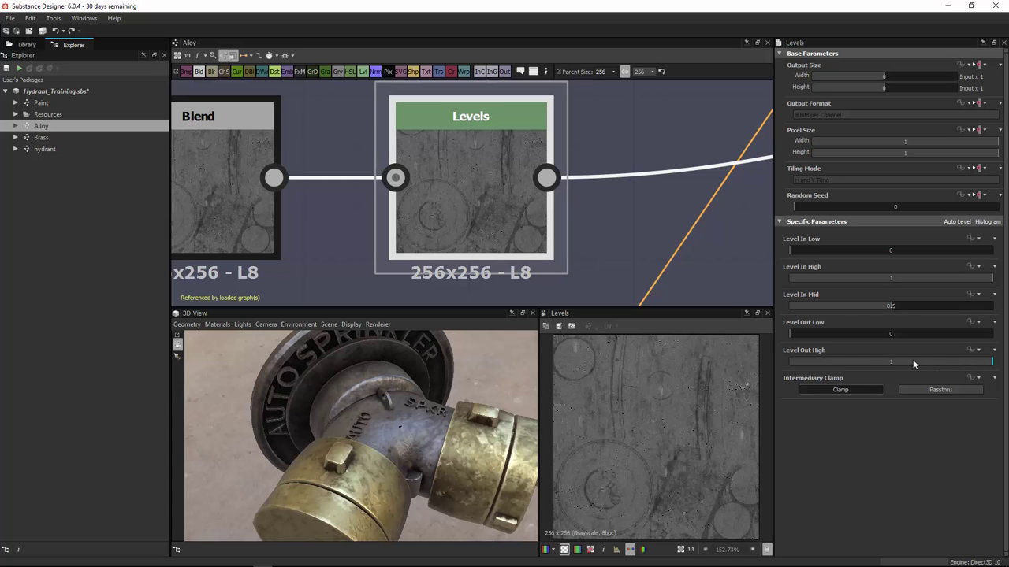
{"action": "left_click_drag", "start_coordinate": [913, 363], "coordinate": [996, 363]}
{"action": "left_click", "coordinate": [994, 352]}
{"action": "left_click", "coordinate": [993, 351]}
{"action": "left_click", "coordinate": [977, 352]}
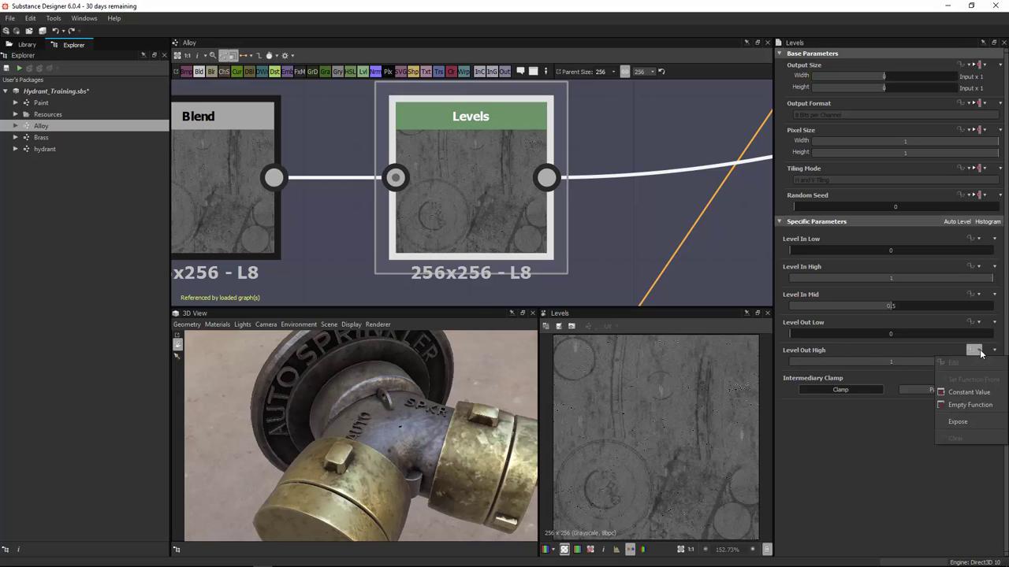
{"action": "left_click", "coordinate": [977, 352]}
{"action": "left_click", "coordinate": [978, 351]}
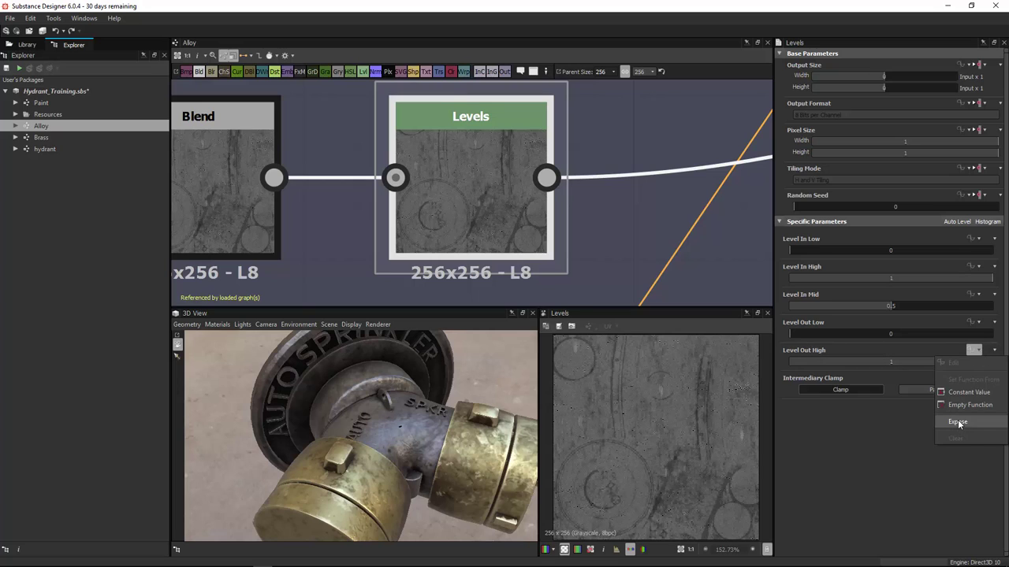
{"action": "left_click", "coordinate": [957, 421]}
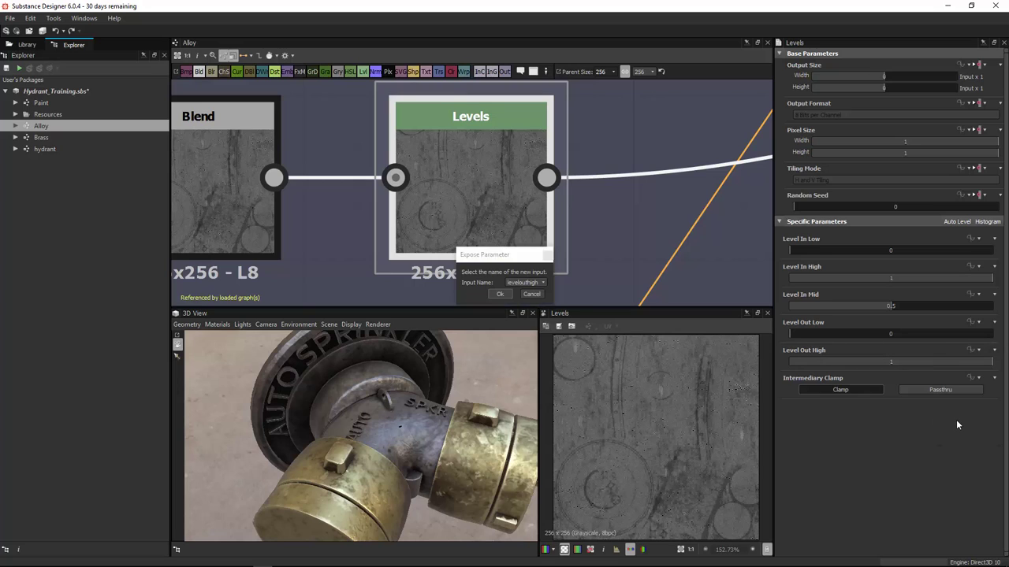
{"action": "left_click", "coordinate": [525, 282]}
{"action": "left_click", "coordinate": [473, 281]}
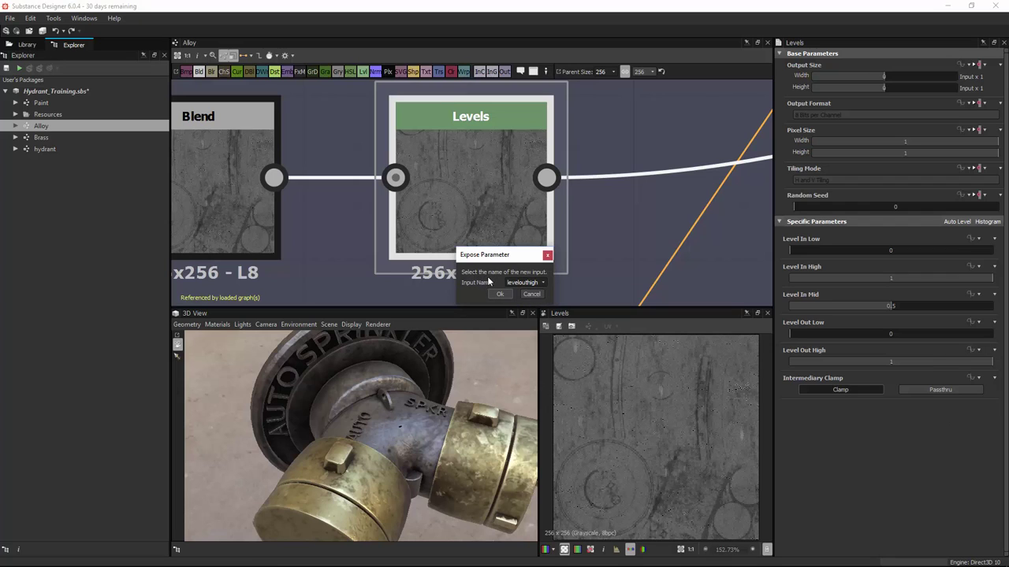
{"action": "left_click", "coordinate": [500, 294]}
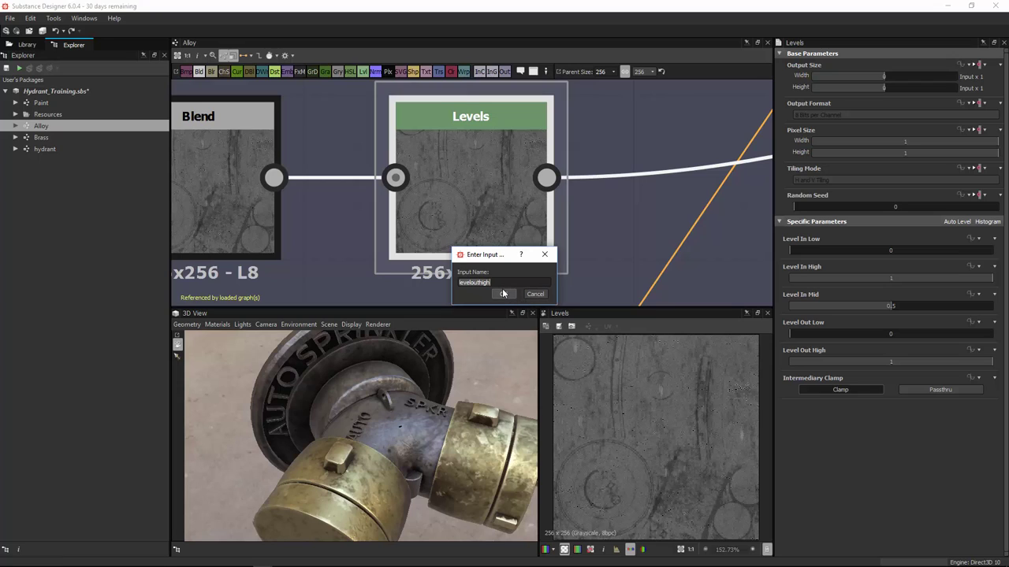
{"action": "key", "text": "BackSpace"}
{"action": "left_click", "coordinate": [502, 293]}
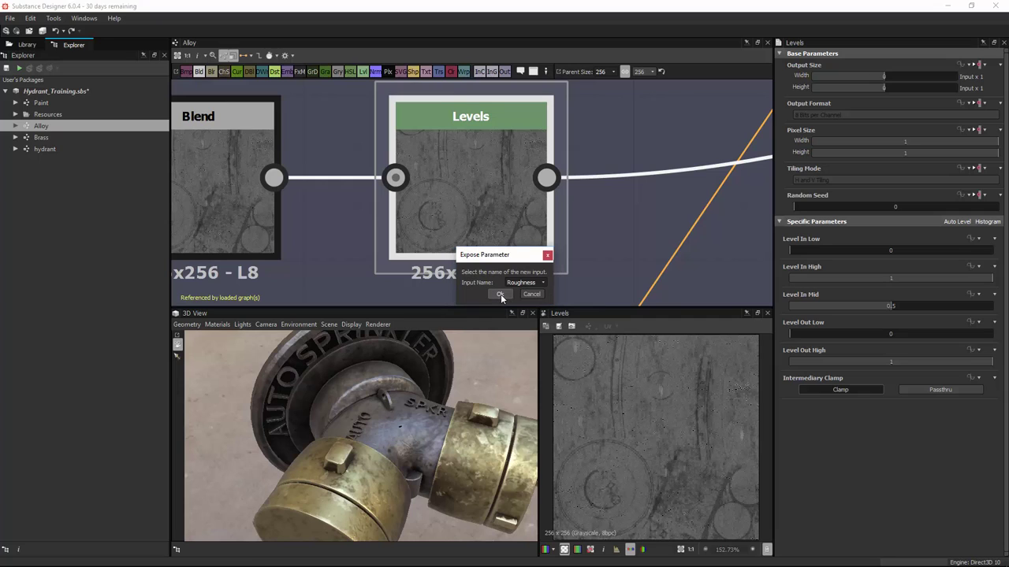
{"action": "left_click", "coordinate": [500, 294]}
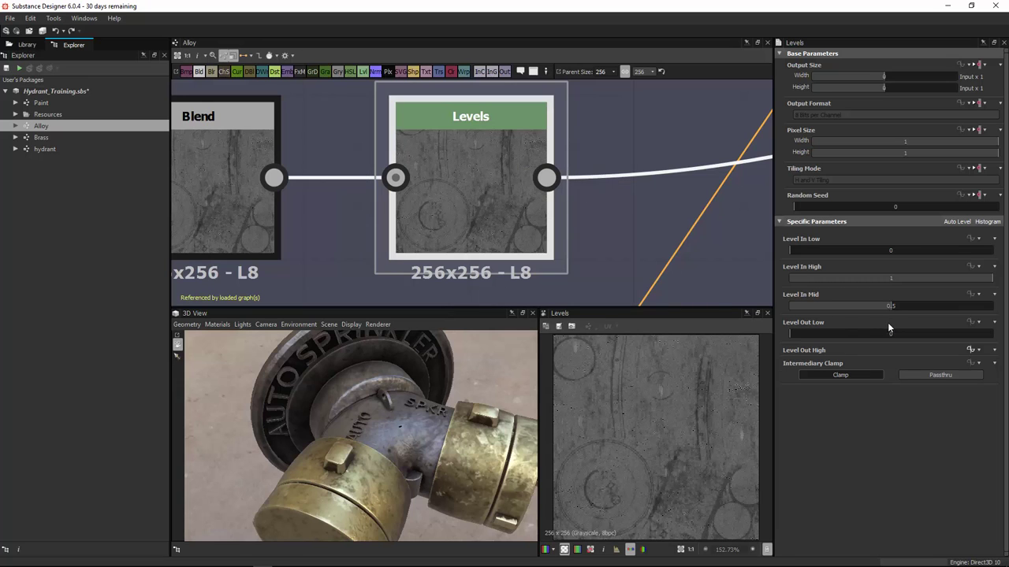
Step: Check the usage setting of the Roughness output node in the Alloy graph
{"action": "left_click_drag", "start_coordinate": [870, 333], "coordinate": [830, 334]}
{"action": "scroll", "coordinate": [524, 183], "scroll_direction": "down", "scroll_amount": 3}
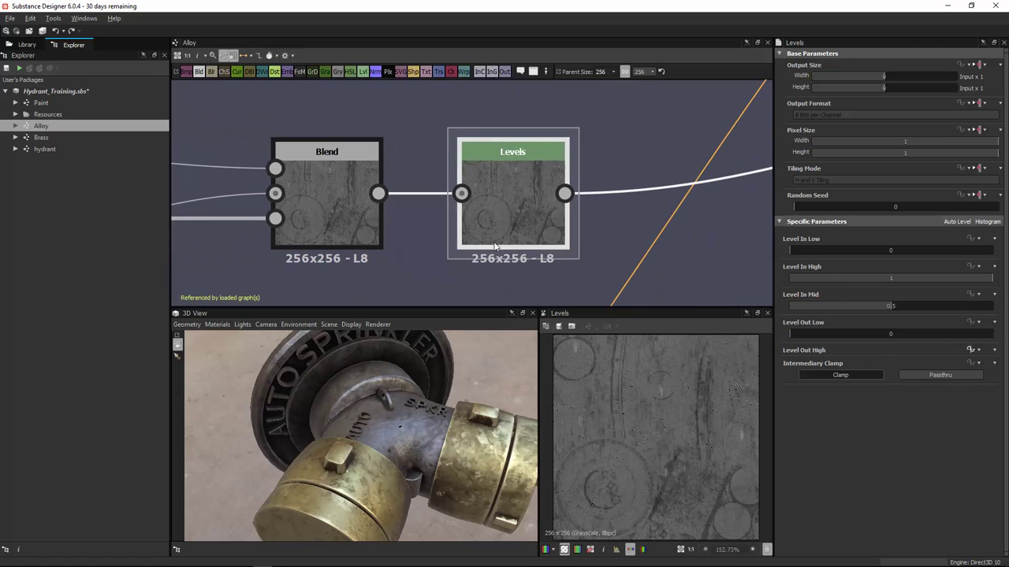
{"action": "scroll", "coordinate": [517, 188], "scroll_direction": "down", "scroll_amount": 2}
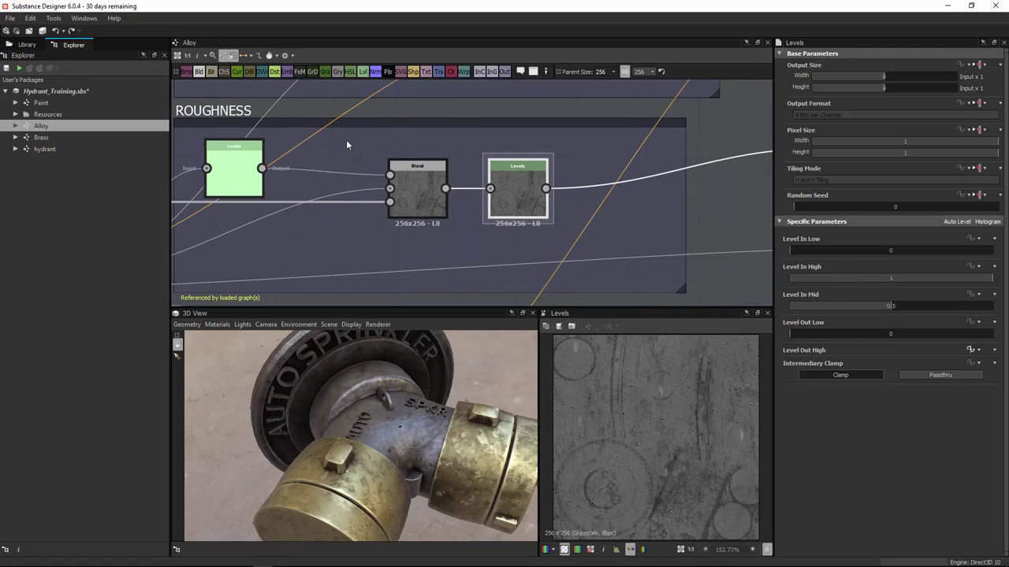
{"action": "scroll", "coordinate": [621, 177], "scroll_direction": "down", "scroll_amount": 4}
{"action": "left_click", "coordinate": [660, 167]}
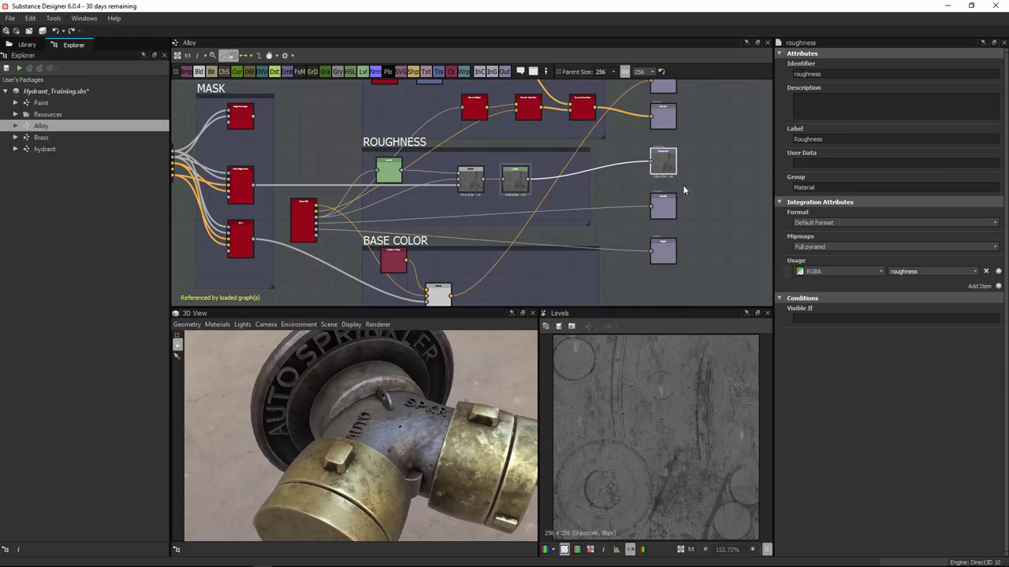
{"action": "left_click", "coordinate": [975, 276]}
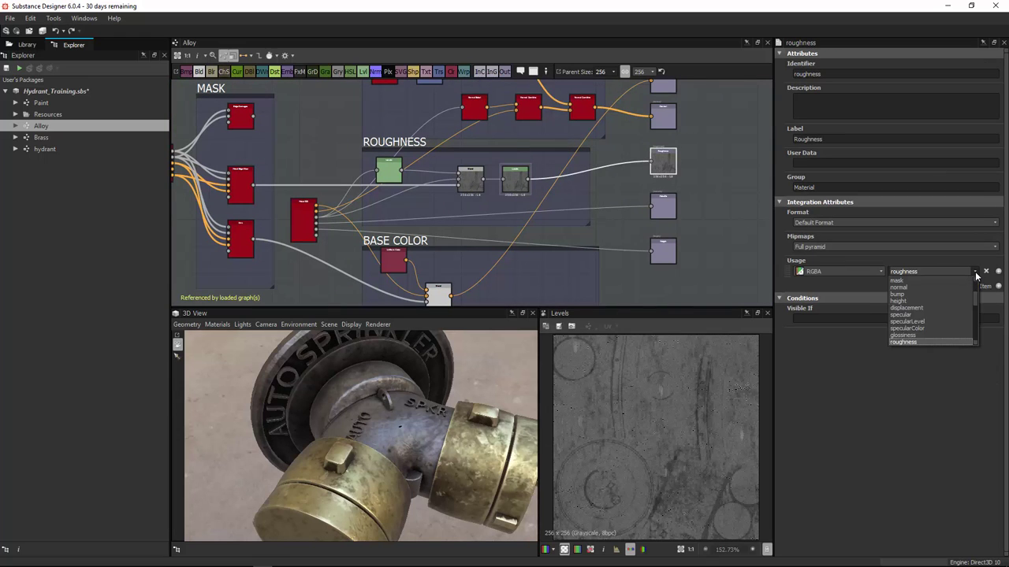
{"action": "left_click", "coordinate": [973, 272]}
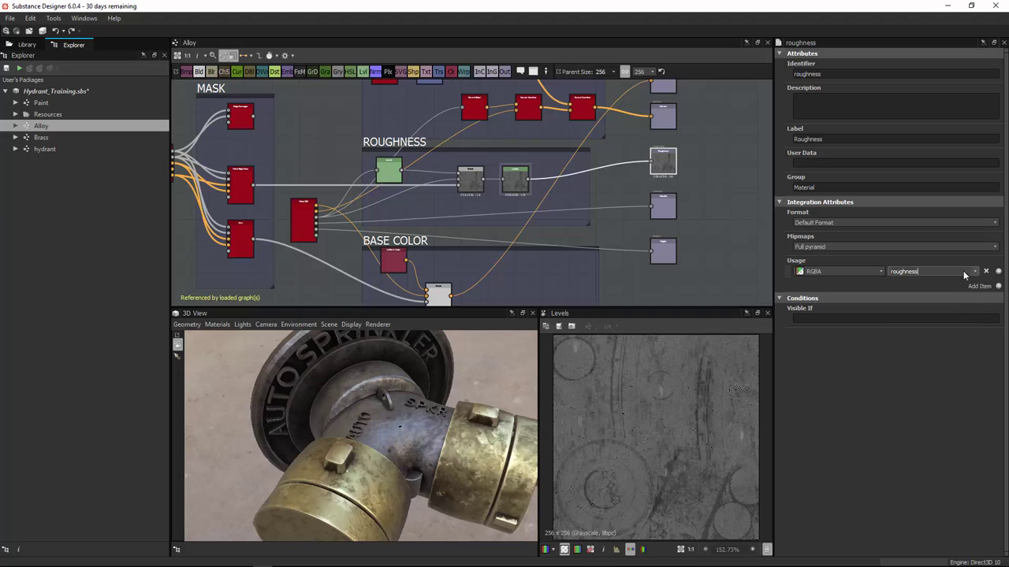
Step: Open the hydrant graph and show the Alloy node's instance parameters
{"action": "left_click", "coordinate": [57, 148]}
{"action": "double_click", "coordinate": [57, 148]}
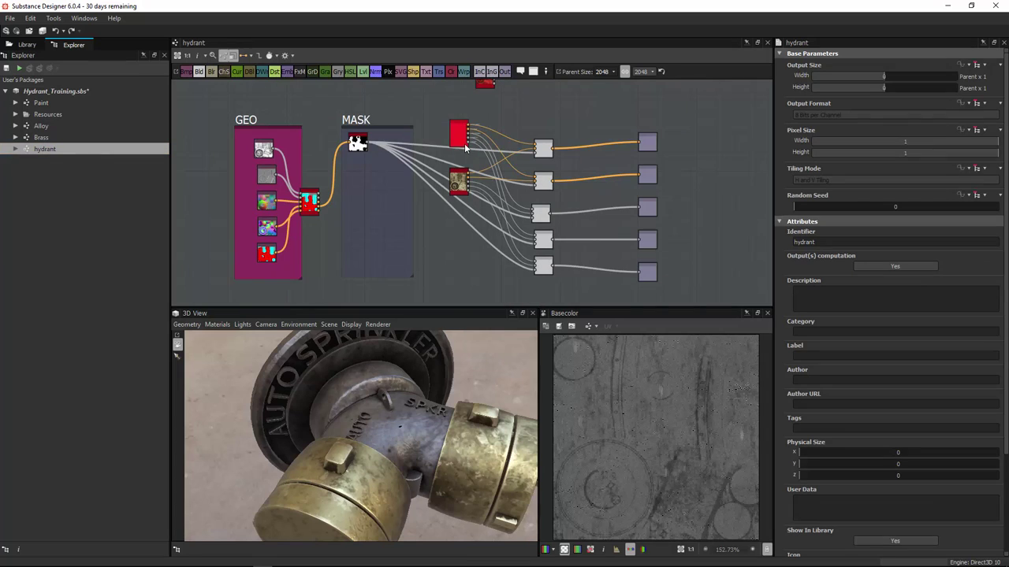
{"action": "left_click", "coordinate": [459, 143]}
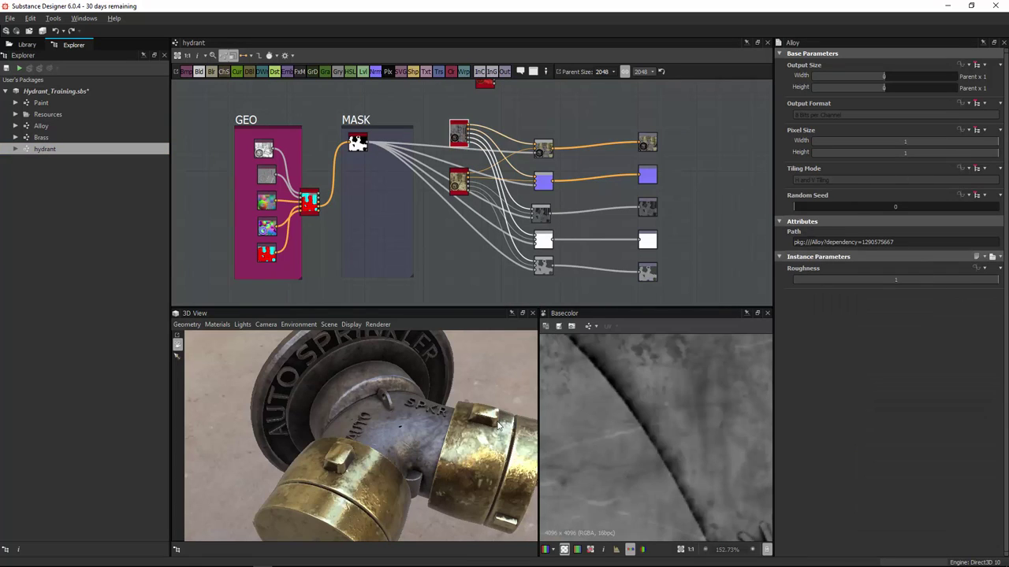
{"action": "mouse_move", "coordinate": [400, 411]}
{"action": "left_mouse_down"}
{"action": "mouse_move", "coordinate": [432, 444]}
{"action": "mouse_move", "coordinate": [445, 442]}
{"action": "left_mouse_up"}
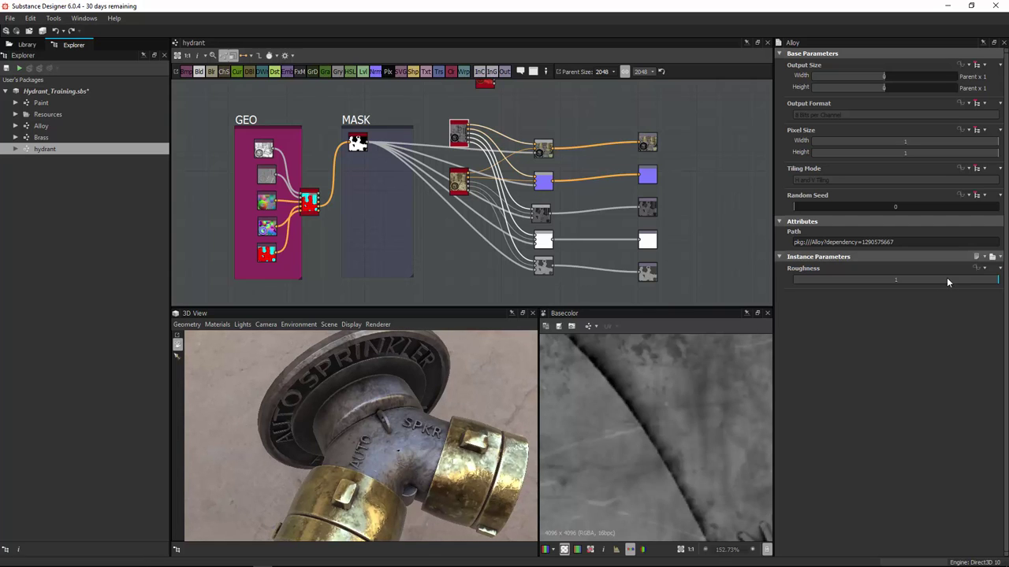
Step: Try a Roughness of 0.13 on the Alloy node and inspect the reflections on the hydrant's alloy body
{"action": "left_click", "coordinate": [821, 282]}
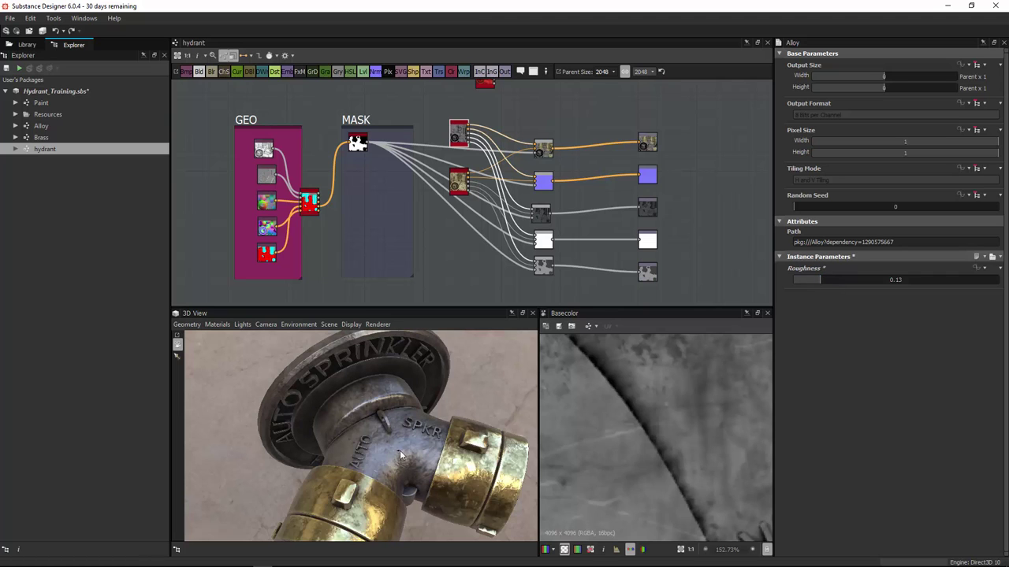
{"action": "mouse_move", "coordinate": [409, 452]}
{"action": "left_mouse_down"}
{"action": "mouse_move", "coordinate": [394, 442]}
{"action": "mouse_move", "coordinate": [398, 461]}
{"action": "mouse_move", "coordinate": [450, 471]}
{"action": "mouse_move", "coordinate": [400, 461]}
{"action": "left_mouse_up"}
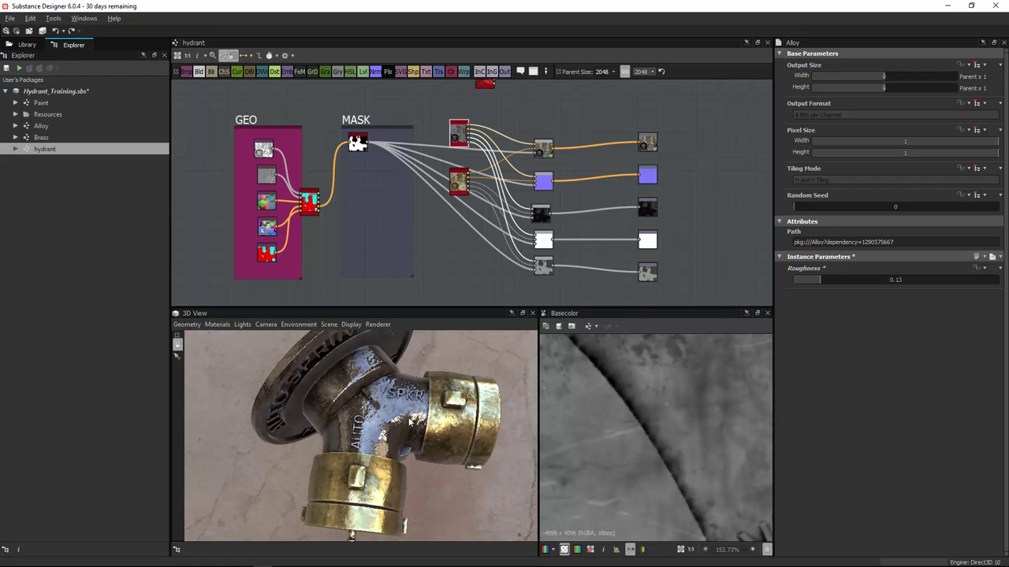
{"action": "mouse_move", "coordinate": [409, 422]}
{"action": "left_mouse_down"}
{"action": "mouse_move", "coordinate": [426, 426]}
{"action": "mouse_move", "coordinate": [410, 421]}
{"action": "left_mouse_up"}
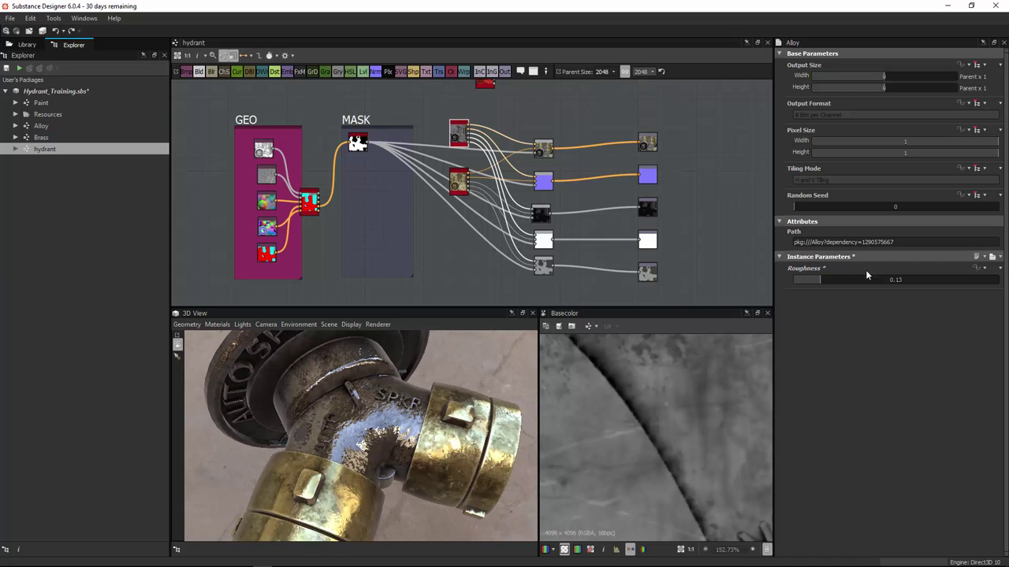
Step: Set the Alloy node's Roughness to 0.82, judging trial values of 0.95 and 0.87 on the hydrant's alloy body
{"action": "left_click", "coordinate": [986, 280]}
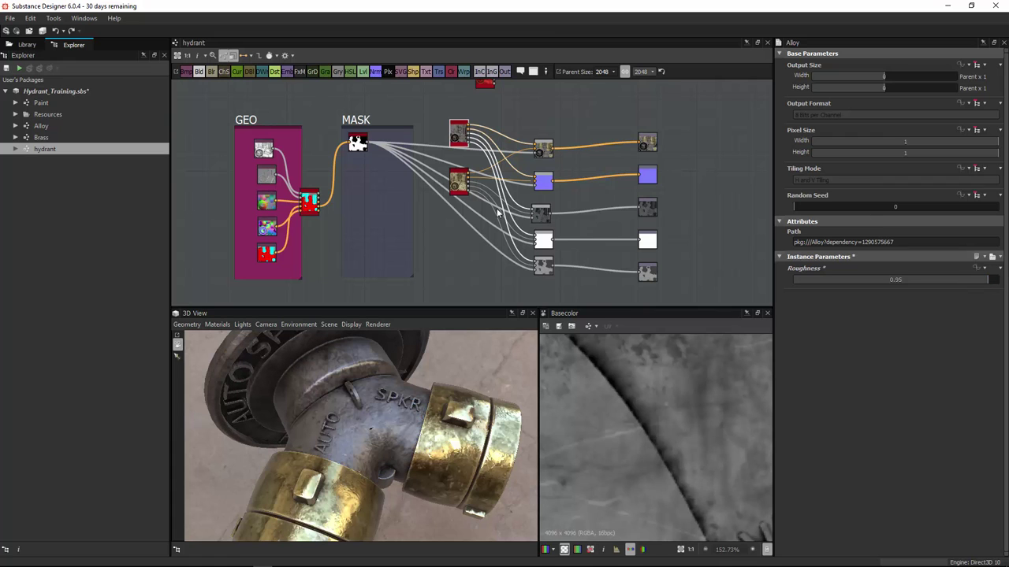
{"action": "left_click_drag", "start_coordinate": [425, 404], "coordinate": [390, 416]}
{"action": "right_click_drag", "start_coordinate": [391, 416], "coordinate": [554, 329]}
{"action": "middle_click_drag", "start_coordinate": [554, 329], "coordinate": [486, 400]}
{"action": "left_click", "coordinate": [971, 279]}
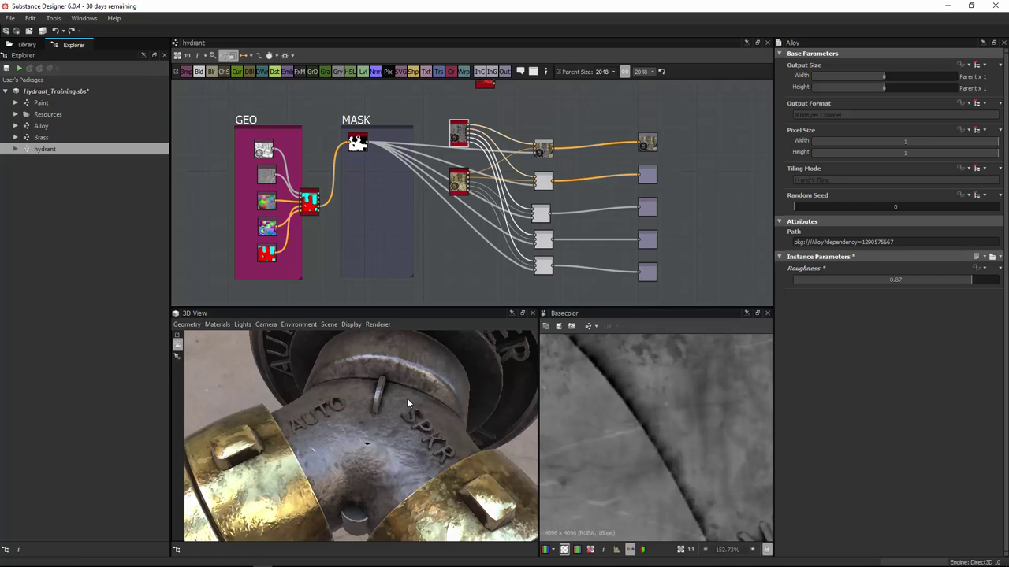
{"action": "left_click_drag", "start_coordinate": [404, 401], "coordinate": [480, 363]}
{"action": "left_click_drag", "start_coordinate": [965, 281], "coordinate": [946, 287]}
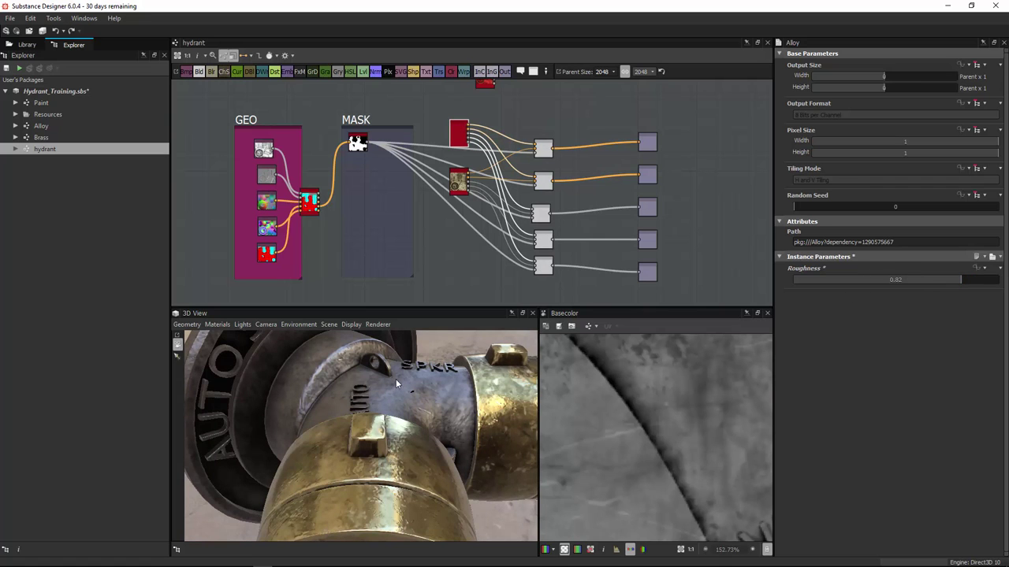
{"action": "left_click_drag", "start_coordinate": [395, 379], "coordinate": [346, 340]}
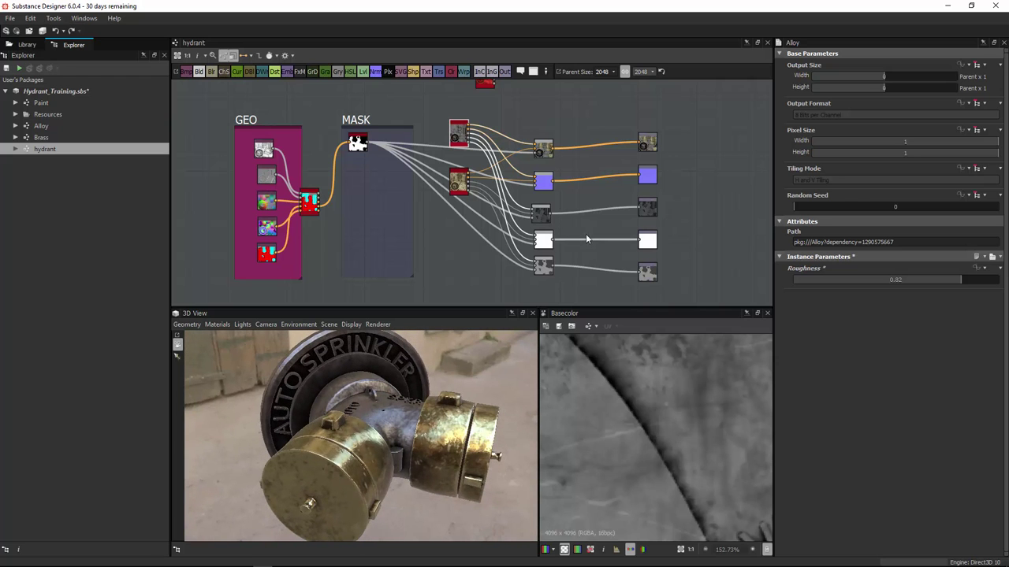
{"action": "middle_click_drag", "start_coordinate": [481, 210], "coordinate": [530, 216]}
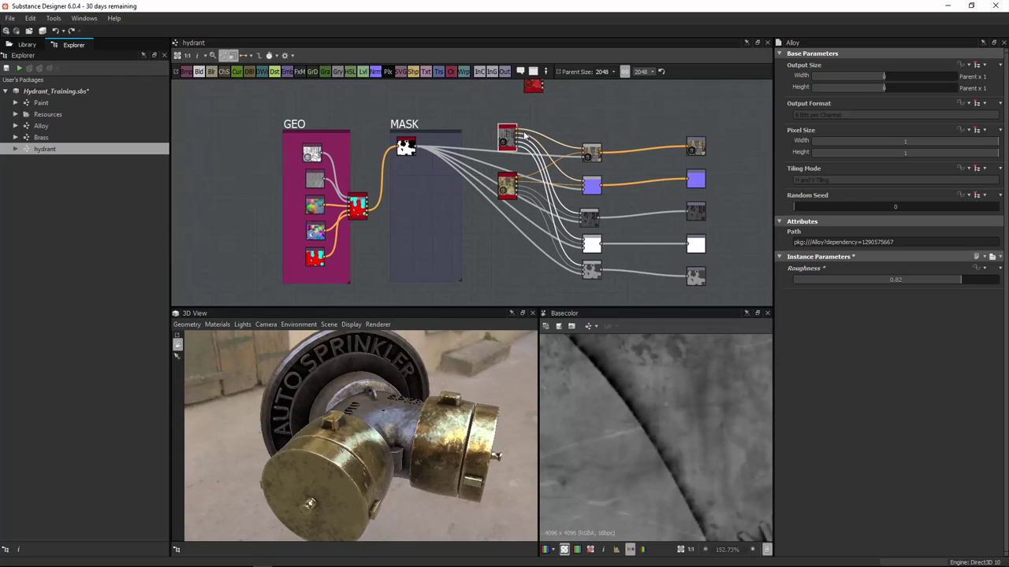
{"action": "left_click_drag", "start_coordinate": [346, 427], "coordinate": [348, 449]}
Step: Switch to the RV viewer and examine the hydrant reference photos, comparing the chipped red paint, bare alloy and brass caps
{"action": "mouse_move", "coordinate": [281, 559]}
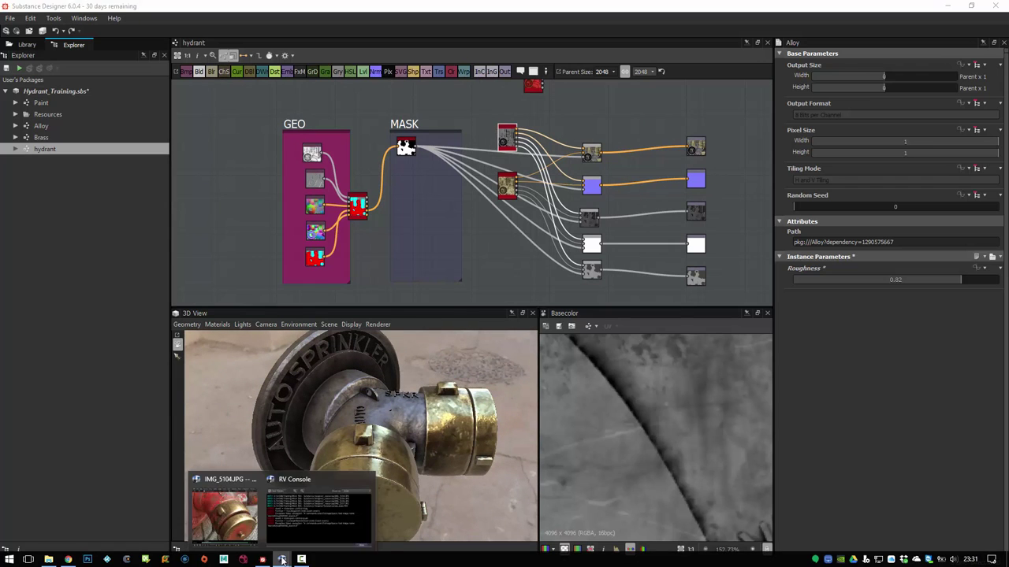
{"action": "left_click", "coordinate": [244, 528]}
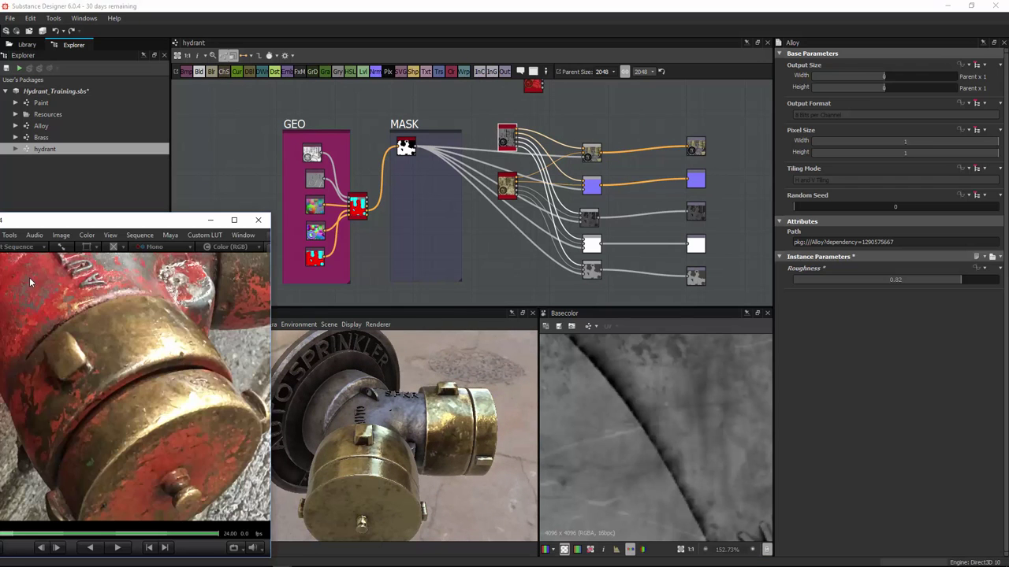
{"action": "key", "text": "Right"}
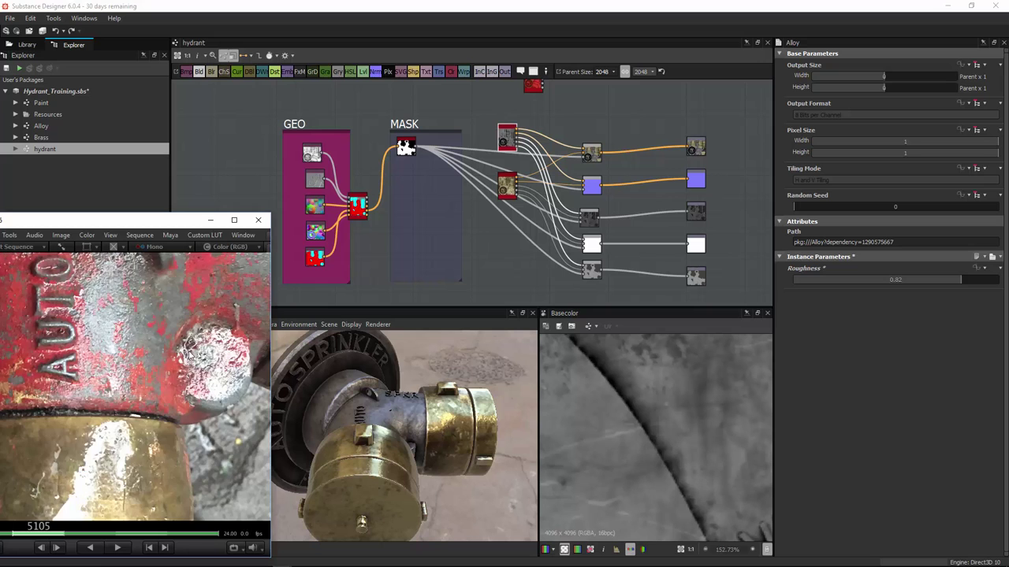
{"action": "key", "text": "Left"}
{"action": "middle_click_drag", "start_coordinate": [169, 366], "coordinate": [191, 410]}
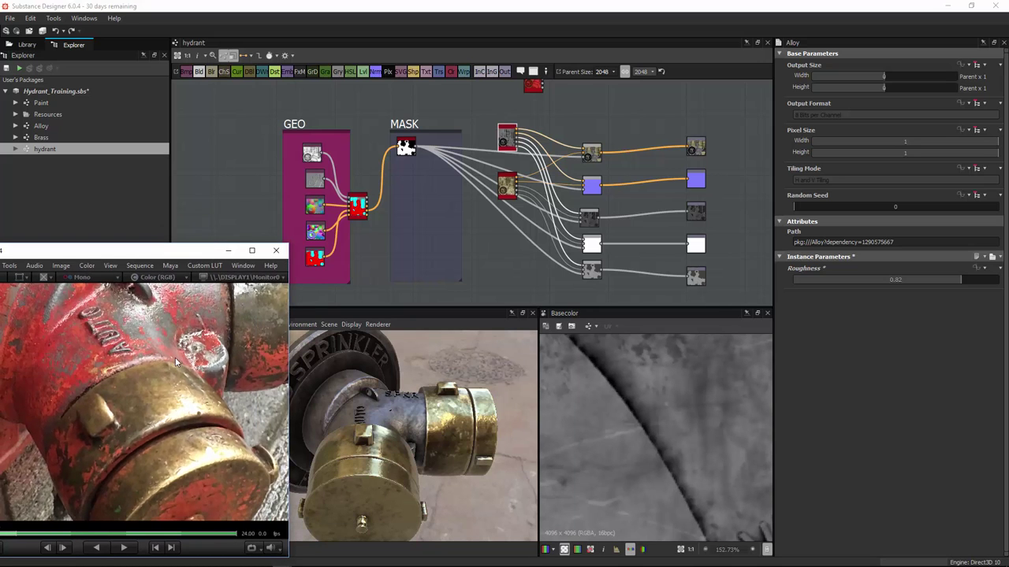
{"action": "middle_click_drag", "start_coordinate": [173, 357], "coordinate": [288, 400]}
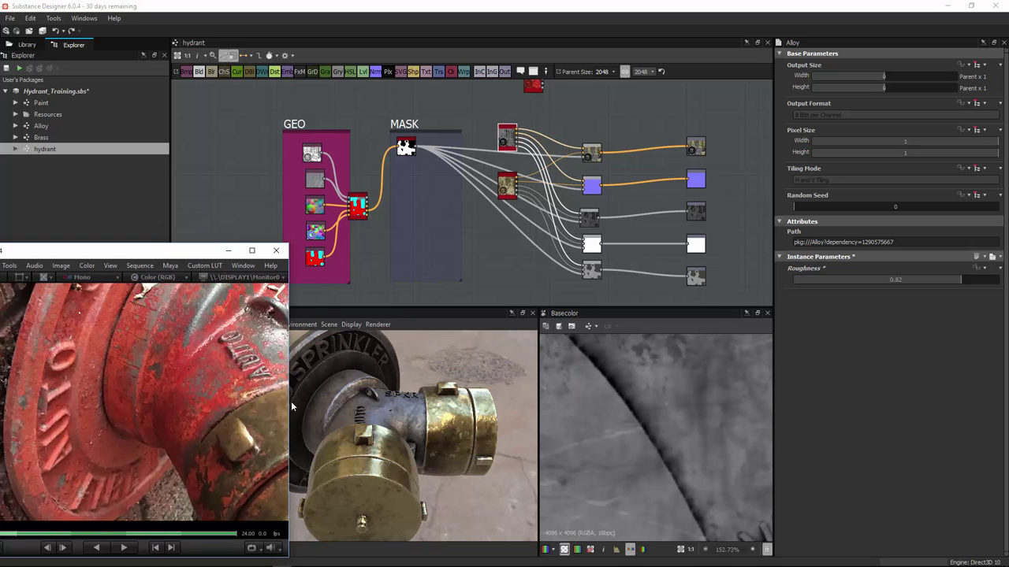
{"action": "middle_click_drag", "start_coordinate": [38, 357], "coordinate": [55, 388]}
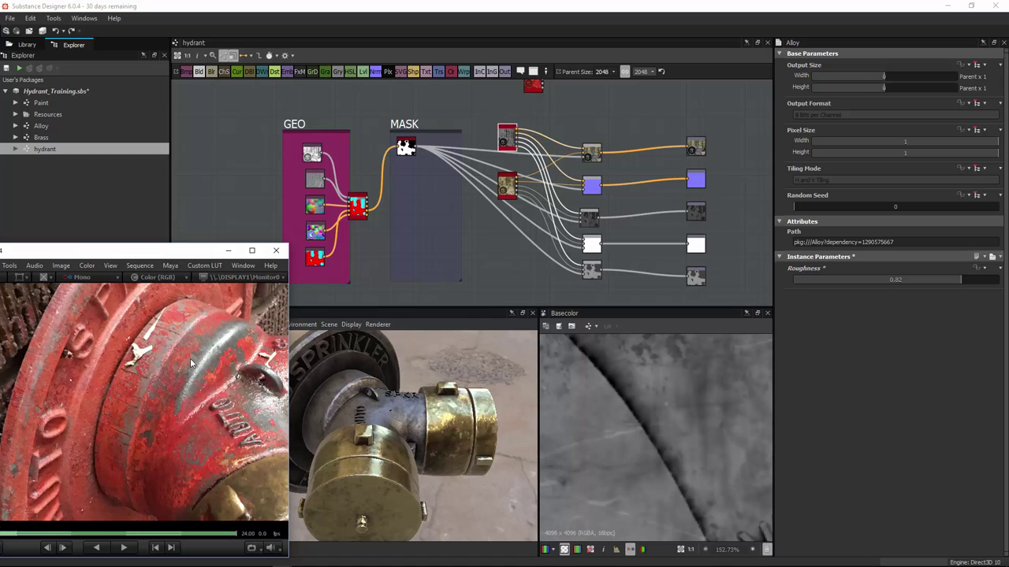
{"action": "key", "text": "Right"}
{"action": "key", "text": "Right"}
{"action": "key", "text": "Right"}
{"action": "key", "text": "Right"}
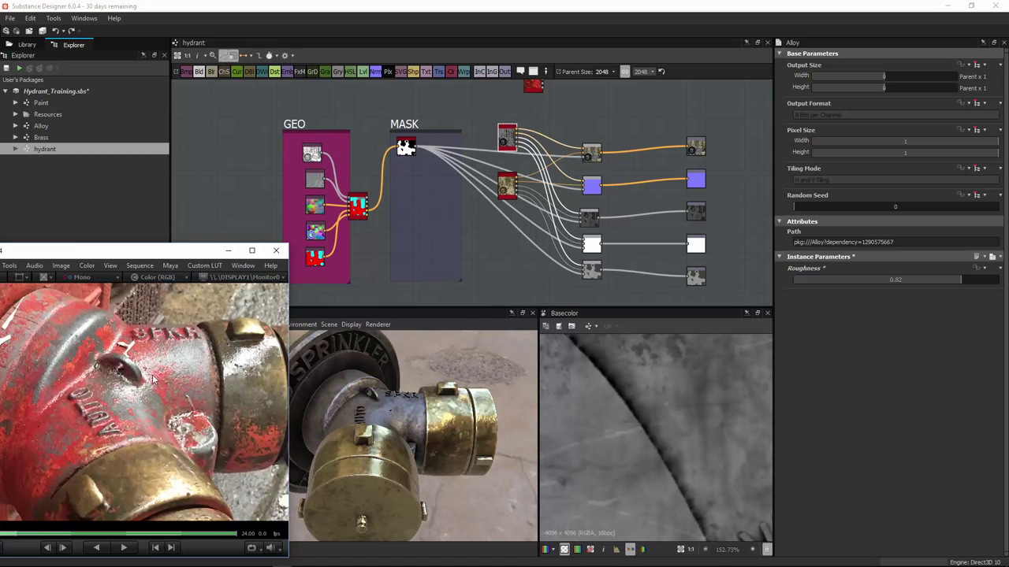
{"action": "key", "text": "Right"}
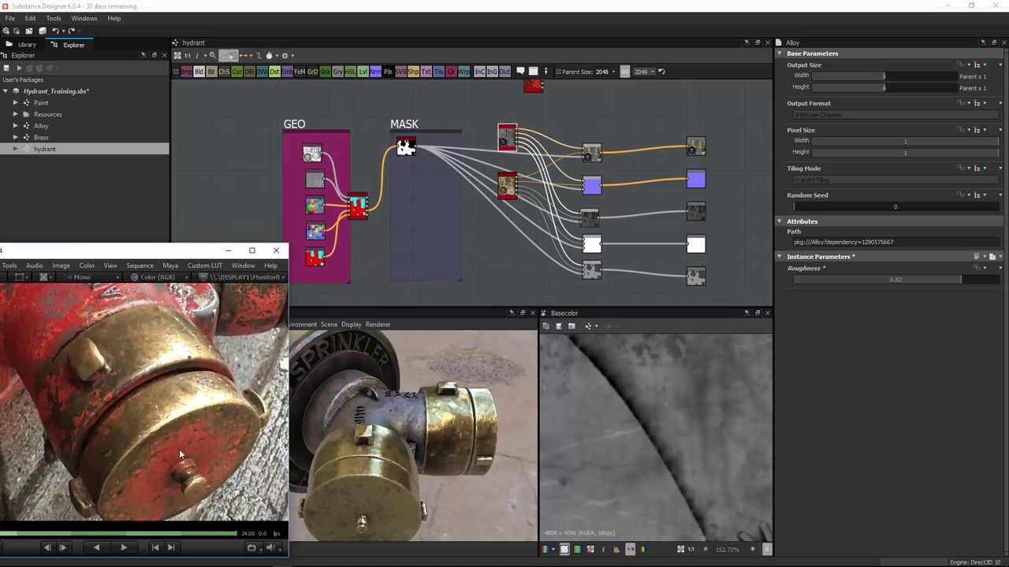
{"action": "key", "text": "Right"}
{"action": "key", "text": "Right"}
{"action": "key", "text": "Right"}
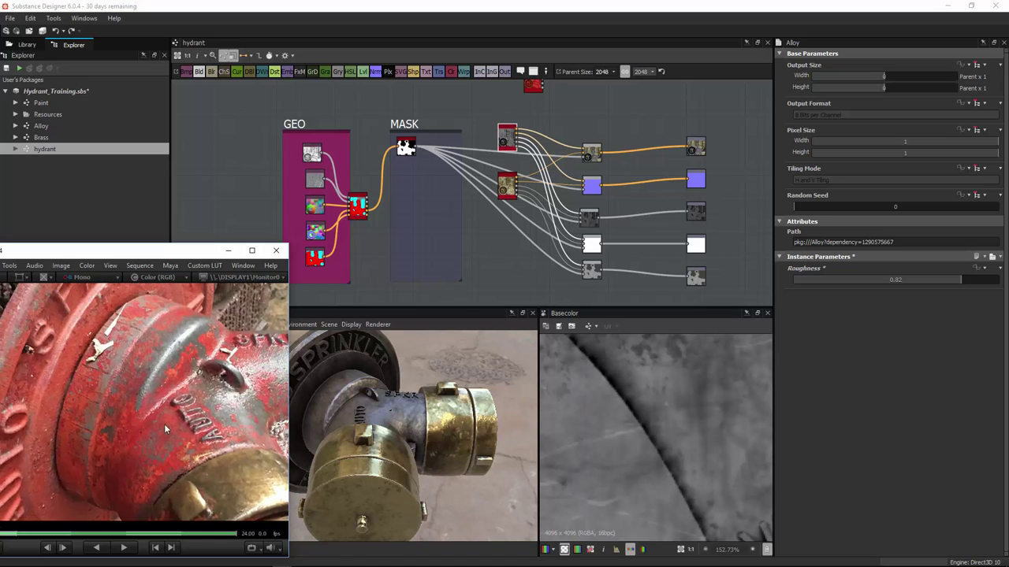
{"action": "middle_click_drag", "start_coordinate": [599, 124], "coordinate": [559, 145]}
{"action": "middle_click_drag", "start_coordinate": [599, 172], "coordinate": [558, 155]}
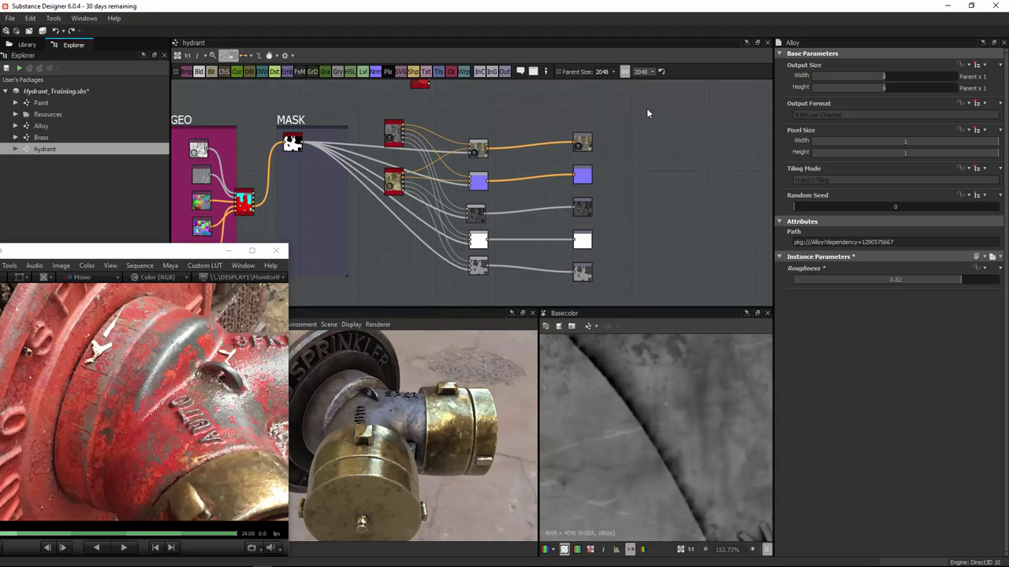
Step: Move the five output nodes farther from the Alloy and Brass blends and place the Paint node above the new gap
{"action": "left_click_drag", "start_coordinate": [647, 108], "coordinate": [646, 271]}
{"action": "middle_click_drag", "start_coordinate": [577, 188], "coordinate": [606, 279]}
{"action": "left_click", "coordinate": [513, 227]}
{"action": "left_click_drag", "start_coordinate": [452, 167], "coordinate": [530, 170]}
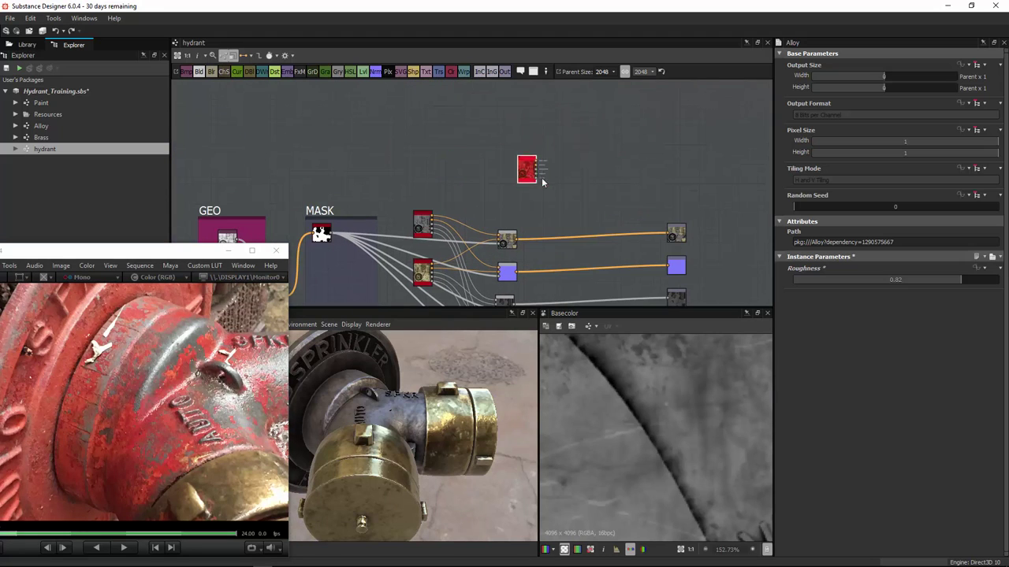
Step: Add a Blend node with the Alloy and Brass base color as background and Paint's base color as foreground, and save the package
{"action": "middle_click_drag", "start_coordinate": [534, 207], "coordinate": [502, 175]}
{"action": "scroll", "coordinate": [500, 180], "scroll_direction": "up", "scroll_amount": 1}
{"action": "scroll", "coordinate": [514, 208], "scroll_direction": "up", "scroll_amount": 2}
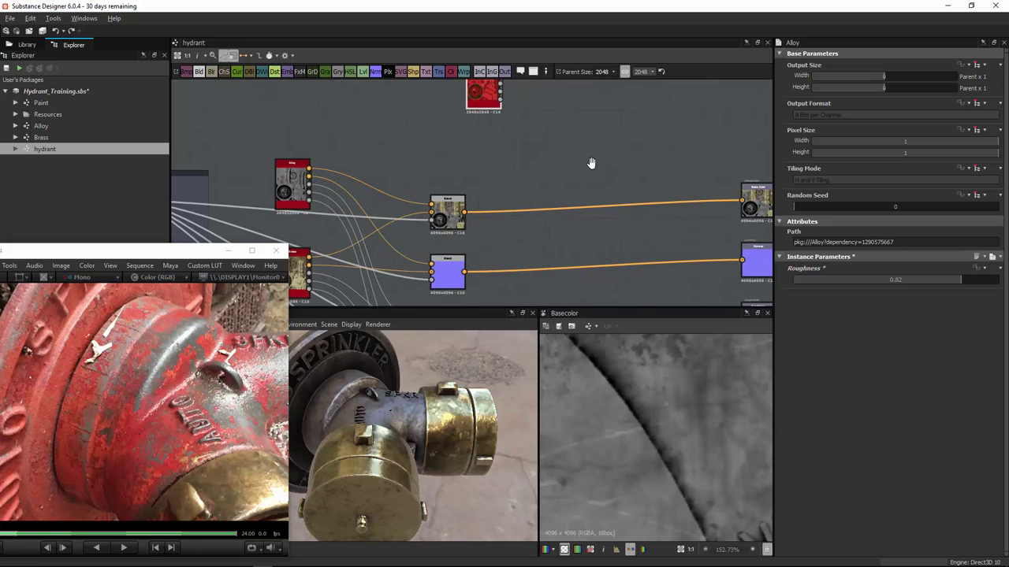
{"action": "middle_click_drag", "start_coordinate": [591, 158], "coordinate": [564, 165]}
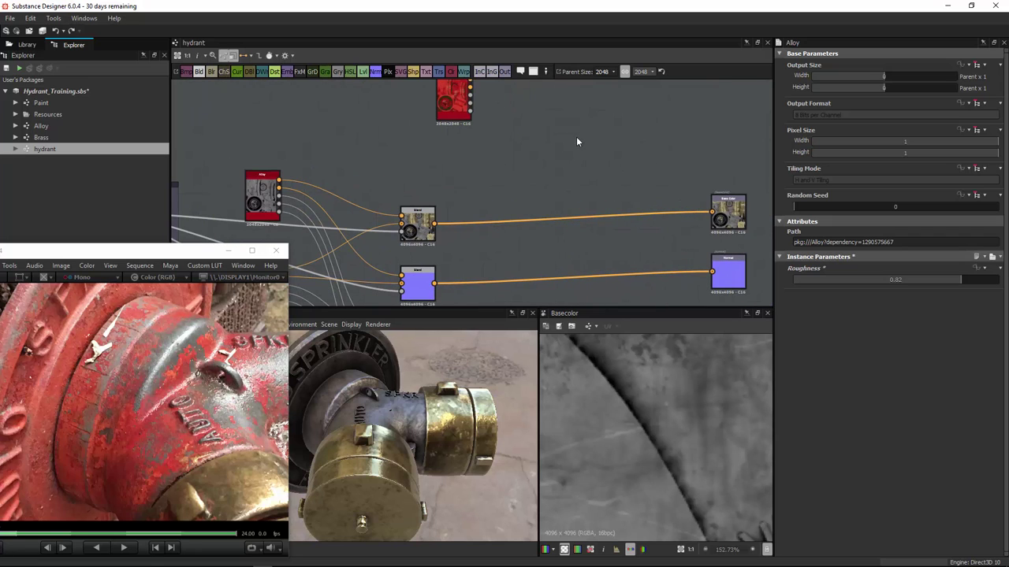
{"action": "left_click", "coordinate": [199, 73]}
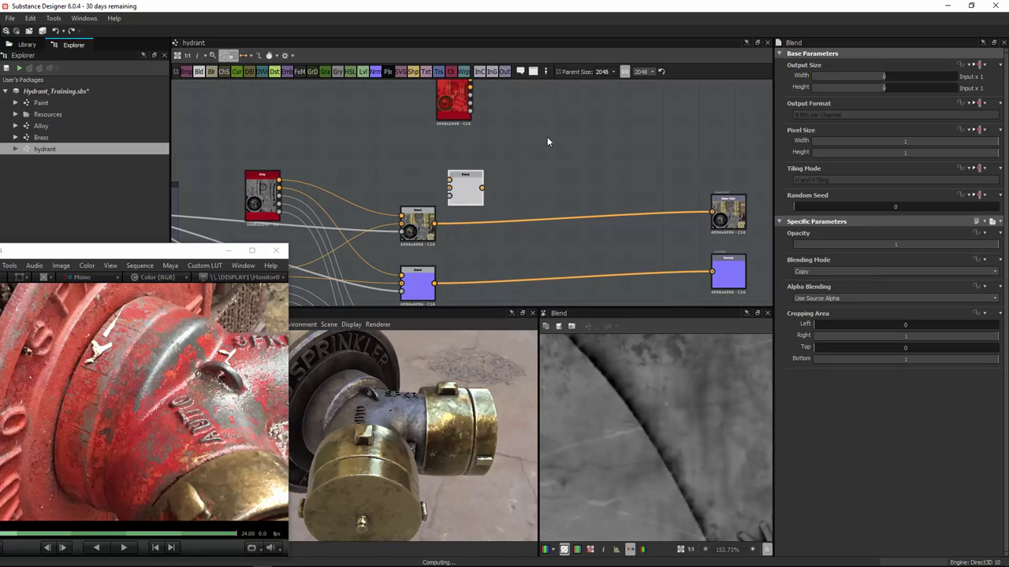
{"action": "left_click_drag", "start_coordinate": [465, 186], "coordinate": [583, 168]}
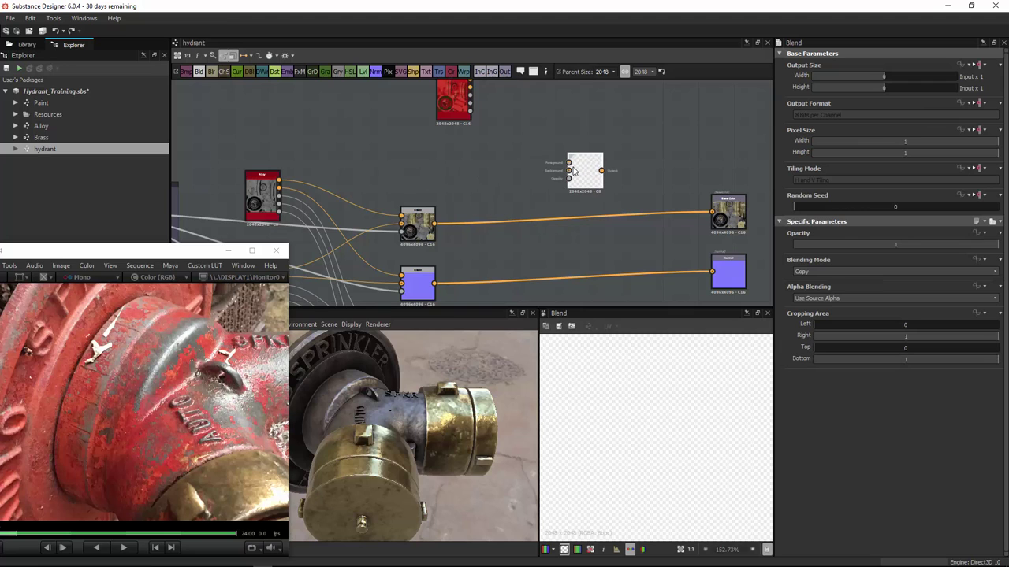
{"action": "left_click_drag", "start_coordinate": [434, 223], "coordinate": [576, 177]}
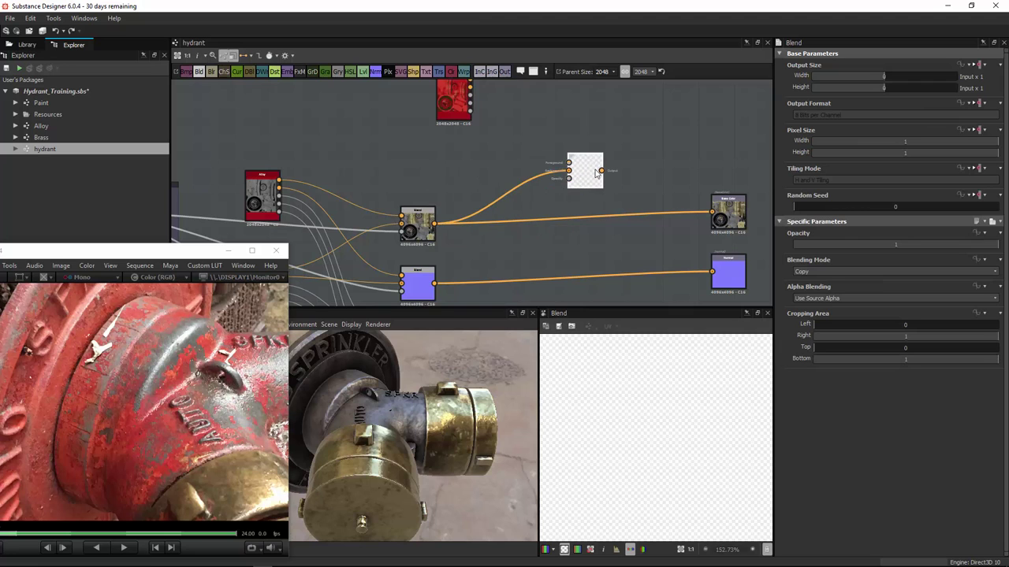
{"action": "middle_click_drag", "start_coordinate": [501, 109], "coordinate": [476, 148]}
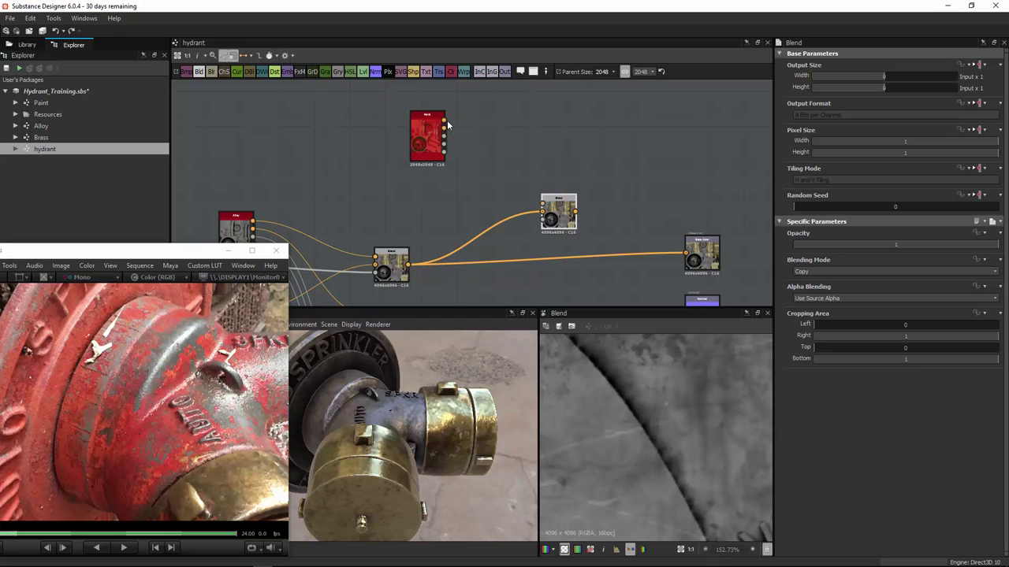
{"action": "left_click_drag", "start_coordinate": [445, 120], "coordinate": [542, 203]}
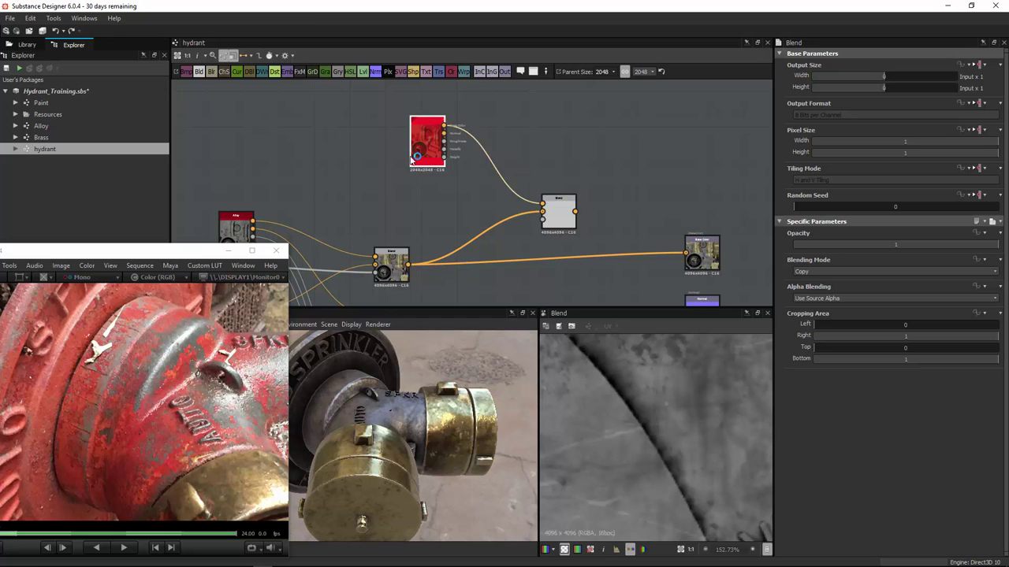
{"action": "left_click_drag", "start_coordinate": [427, 132], "coordinate": [404, 160]}
{"action": "key", "text": "ctrl+s"}
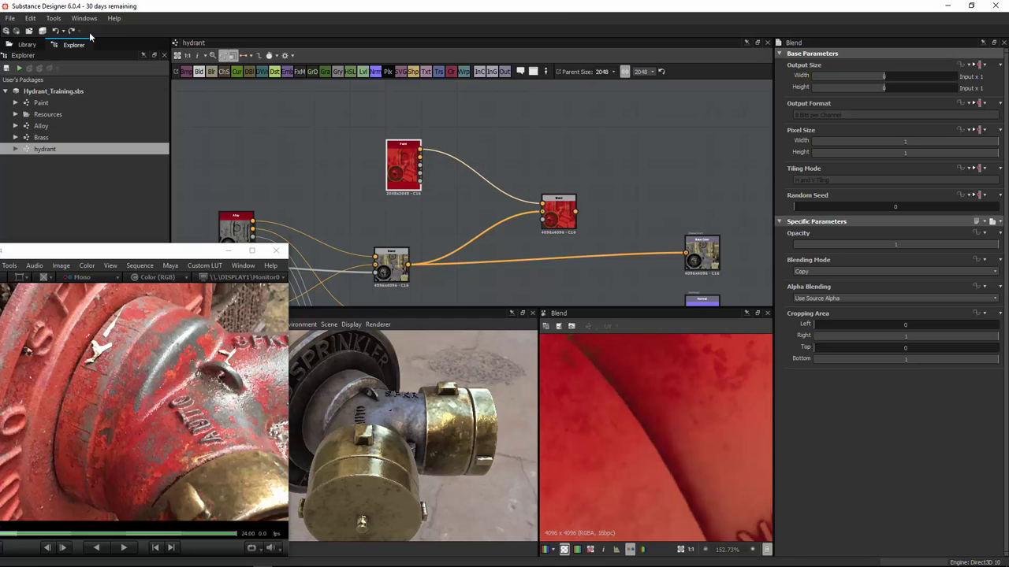
Step: Connect the paint Blend to the Base Color output and reposition the Blend and Paint nodes to tidy the links
{"action": "left_click", "coordinate": [56, 18]}
{"action": "left_click", "coordinate": [66, 31]}
{"action": "middle_click_drag", "start_coordinate": [572, 201], "coordinate": [484, 145]}
{"action": "left_click_drag", "start_coordinate": [488, 151], "coordinate": [599, 205]}
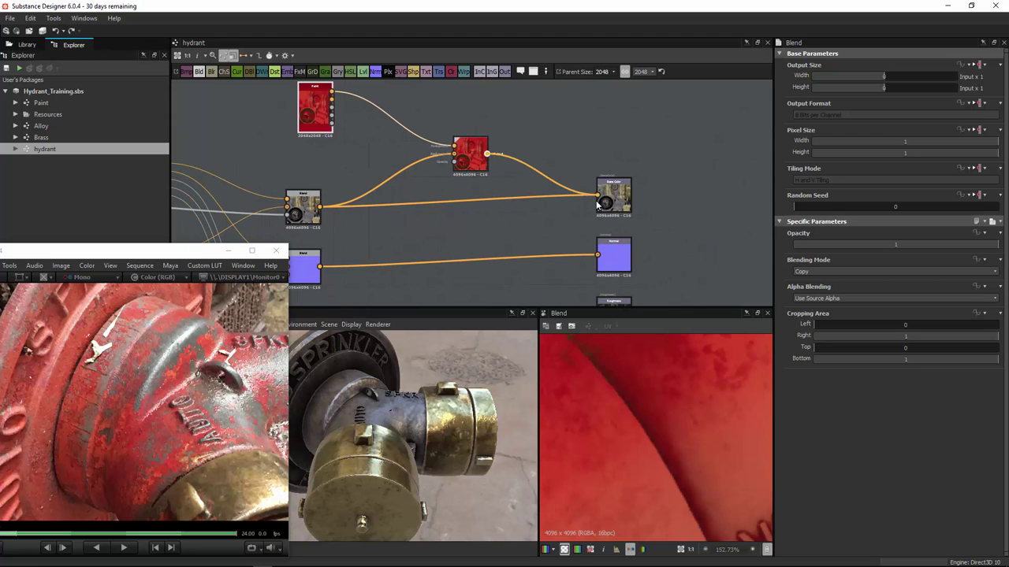
{"action": "middle_click_drag", "start_coordinate": [495, 184], "coordinate": [593, 183]}
{"action": "left_click_drag", "start_coordinate": [571, 163], "coordinate": [570, 194]}
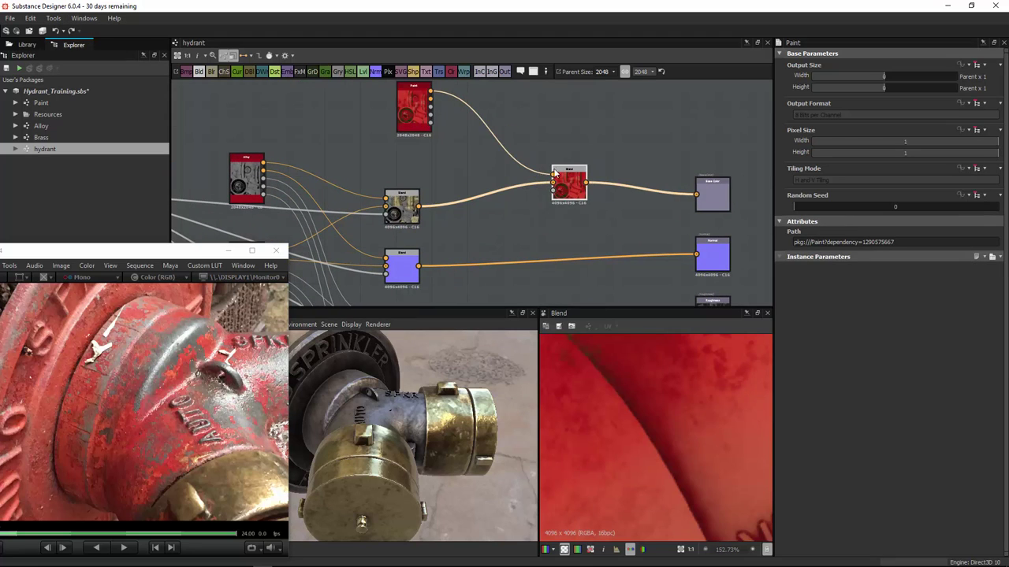
{"action": "mouse_move", "coordinate": [469, 178]}
{"action": "middle_mouse_down"}
{"action": "mouse_move", "coordinate": [498, 223]}
{"action": "mouse_move", "coordinate": [489, 231]}
{"action": "middle_mouse_up"}
{"action": "left_click_drag", "start_coordinate": [432, 158], "coordinate": [423, 165]}
{"action": "mouse_move", "coordinate": [509, 211]}
{"action": "middle_mouse_down"}
{"action": "mouse_move", "coordinate": [513, 136]}
{"action": "mouse_move", "coordinate": [512, 194]}
{"action": "mouse_move", "coordinate": [499, 186]}
{"action": "middle_mouse_up"}
{"action": "scroll", "coordinate": [499, 215], "scroll_direction": "down", "scroll_amount": 3}
{"action": "left_click", "coordinate": [559, 161]}
{"action": "key", "text": "ctrl+d"}
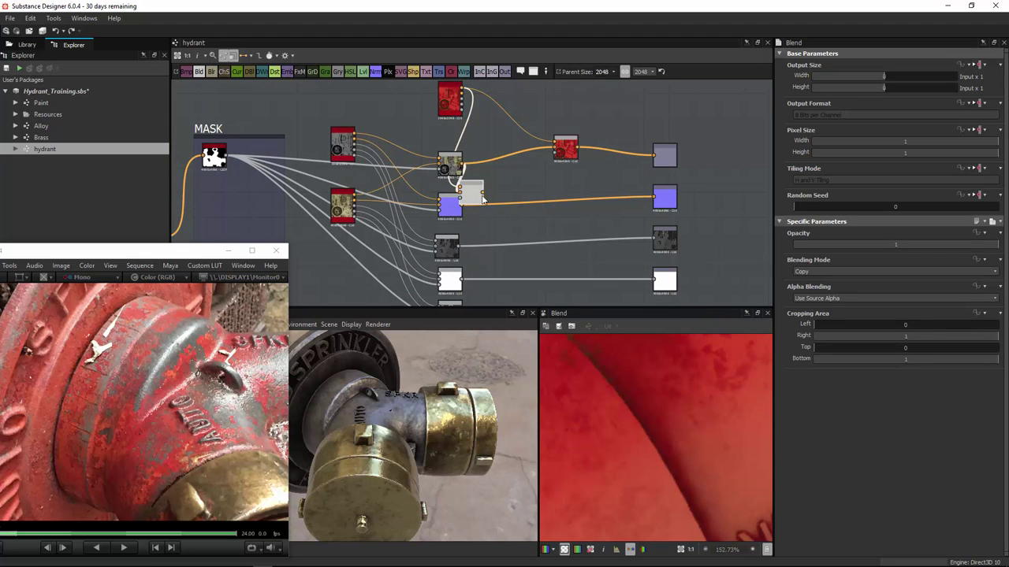
{"action": "scroll", "coordinate": [487, 199], "scroll_direction": "up", "scroll_amount": 1}
{"action": "left_click_drag", "start_coordinate": [461, 186], "coordinate": [555, 183]}
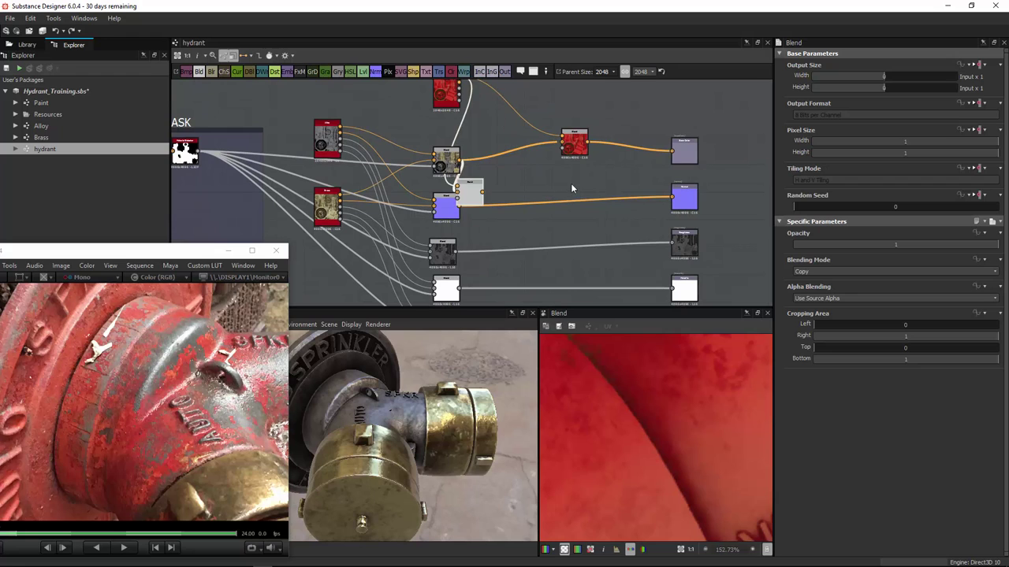
{"action": "key", "text": "Delete"}
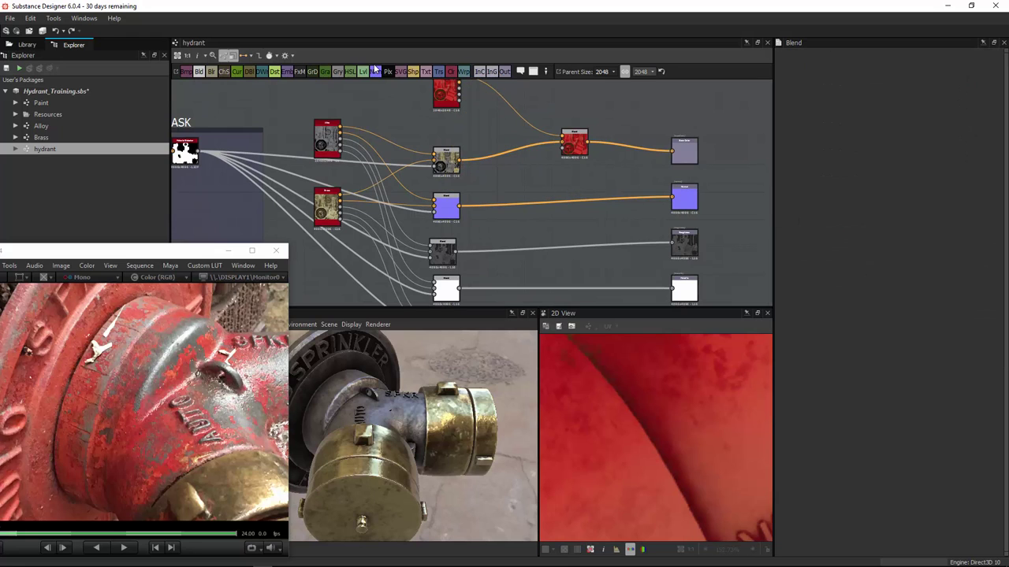
Step: Add a Blend node that layers Paint's normal over the existing normal blend and connect it to the Normal output
{"action": "key", "text": "ctrl+z"}
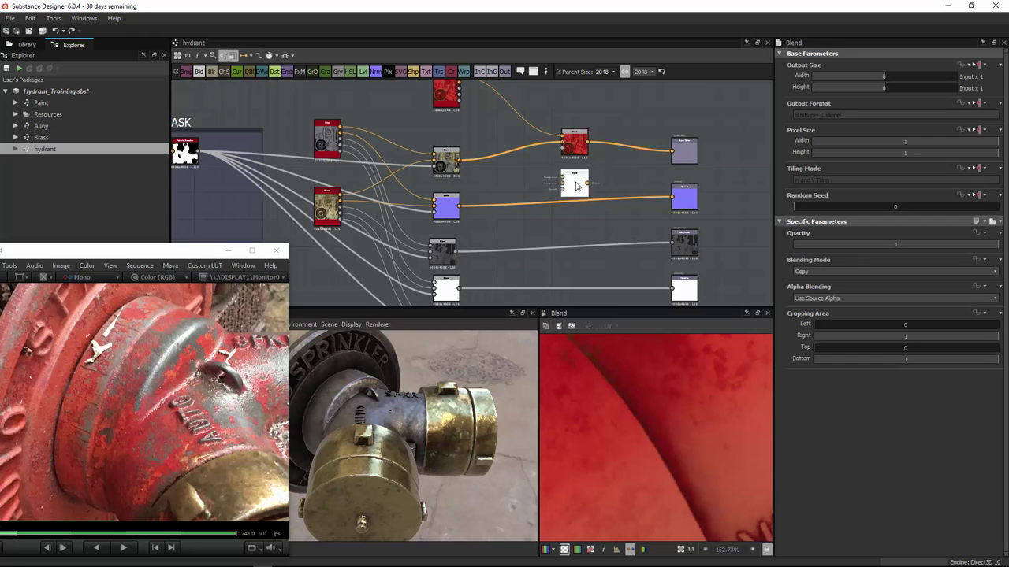
{"action": "scroll", "coordinate": [511, 202], "scroll_direction": "up", "scroll_amount": 1}
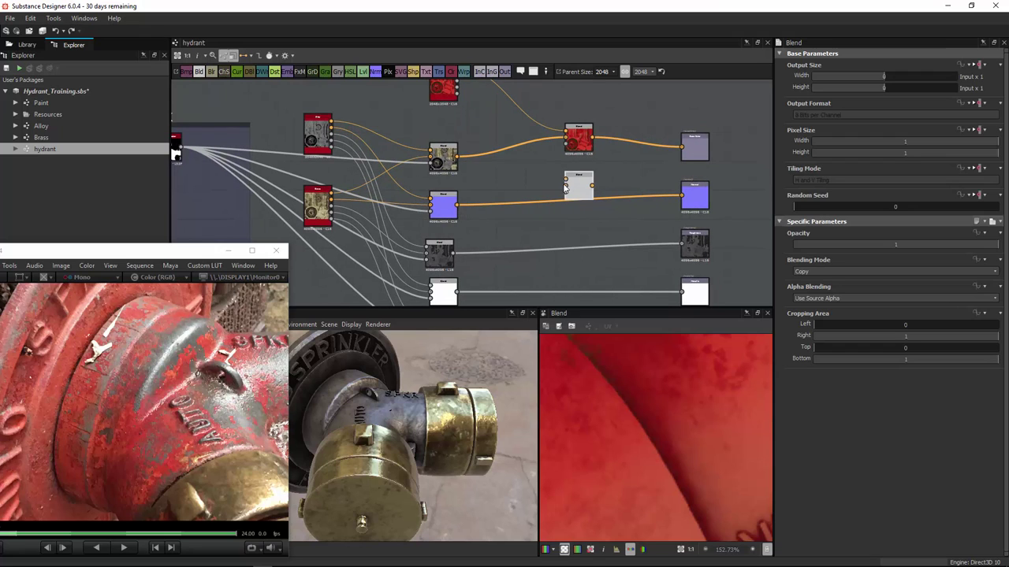
{"action": "left_click_drag", "start_coordinate": [458, 205], "coordinate": [565, 185]}
{"action": "middle_click_drag", "start_coordinate": [531, 168], "coordinate": [519, 204]}
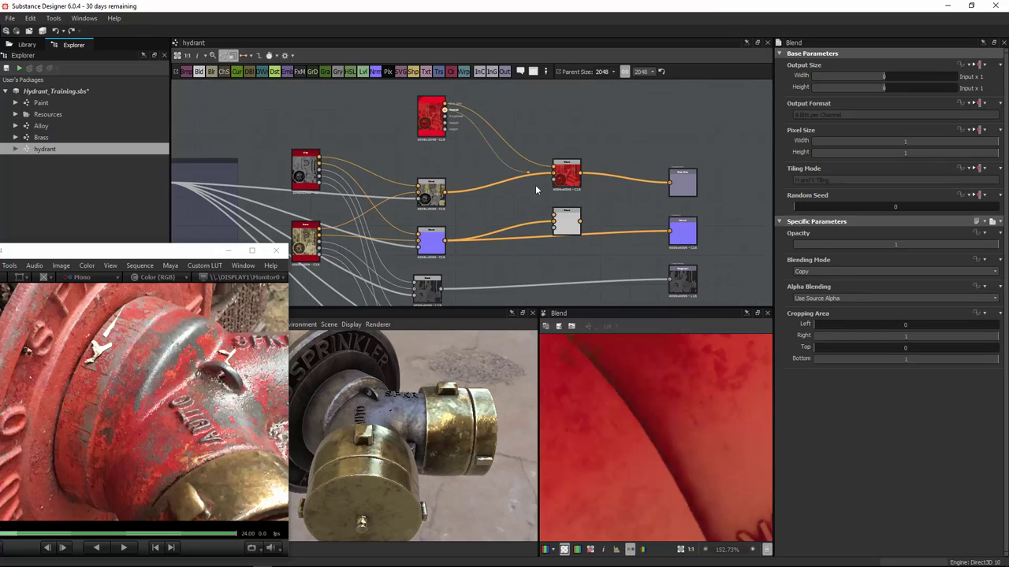
{"action": "left_click_drag", "start_coordinate": [535, 189], "coordinate": [553, 214]}
{"action": "left_click_drag", "start_coordinate": [581, 222], "coordinate": [668, 231]}
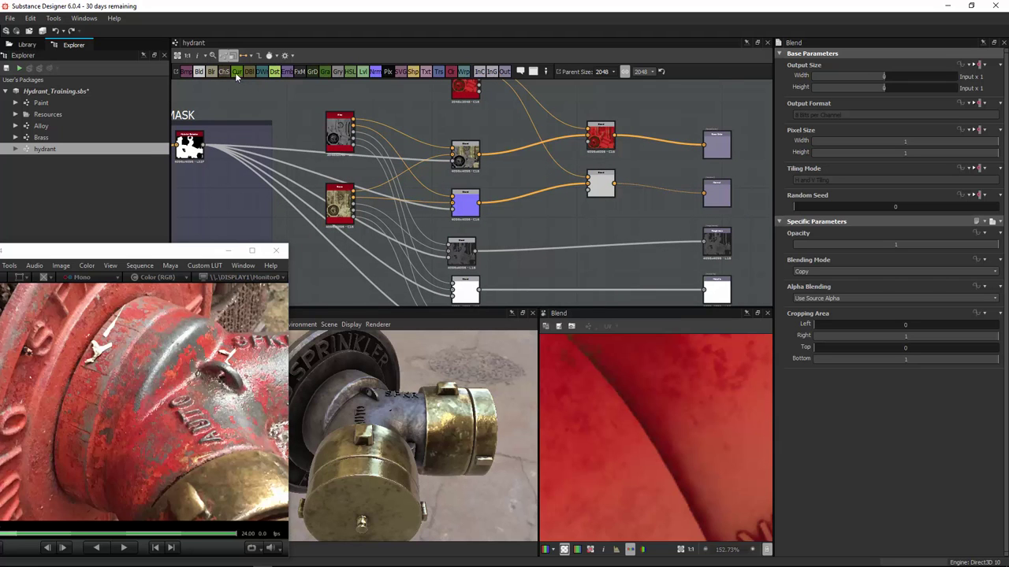
Step: Add a Blend node that layers Paint's roughness over the existing roughness blend and connect it to the Roughness output
{"action": "left_click", "coordinate": [200, 71]}
{"action": "left_click_drag", "start_coordinate": [485, 196], "coordinate": [580, 235]}
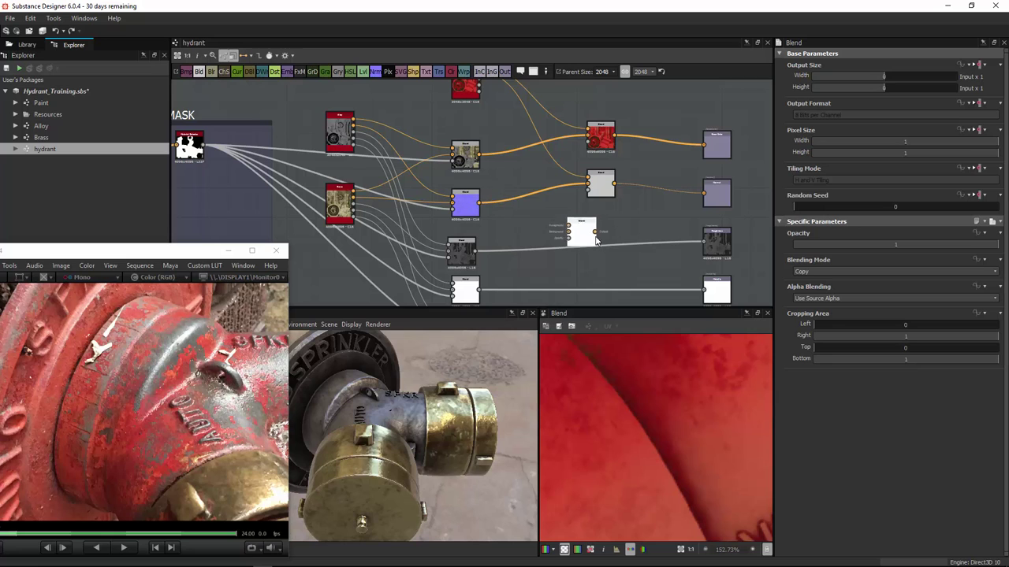
{"action": "left_click_drag", "start_coordinate": [474, 250], "coordinate": [580, 242]}
{"action": "middle_click_drag", "start_coordinate": [558, 211], "coordinate": [555, 239]}
{"action": "left_click_drag", "start_coordinate": [518, 140], "coordinate": [574, 258]}
{"action": "middle_click_drag", "start_coordinate": [611, 272], "coordinate": [591, 181]}
{"action": "left_click_drag", "start_coordinate": [583, 173], "coordinate": [681, 178]}
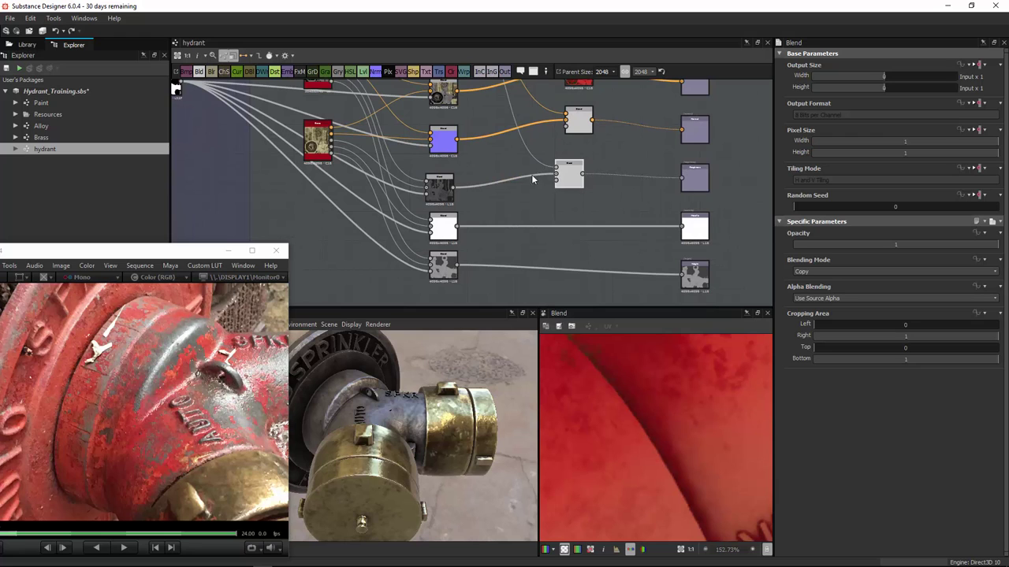
Step: Add a Blend node that layers Paint's metallic over the existing metallic blend and connect it to the Metallic output
{"action": "mouse_move", "coordinate": [531, 174]}
{"action": "middle_mouse_down"}
{"action": "mouse_move", "coordinate": [523, 239]}
{"action": "mouse_move", "coordinate": [535, 169]}
{"action": "middle_mouse_up"}
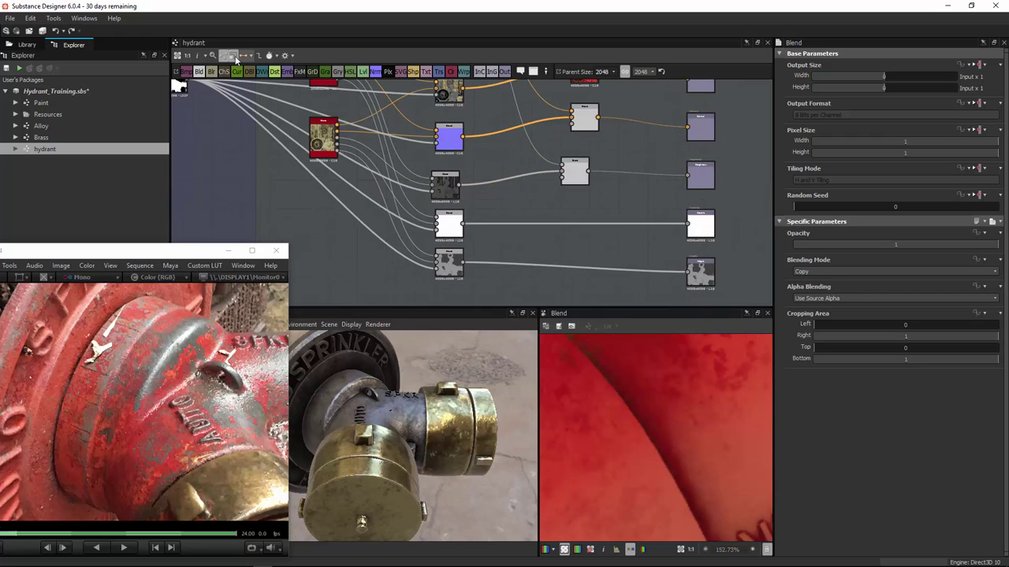
{"action": "left_click", "coordinate": [199, 72]}
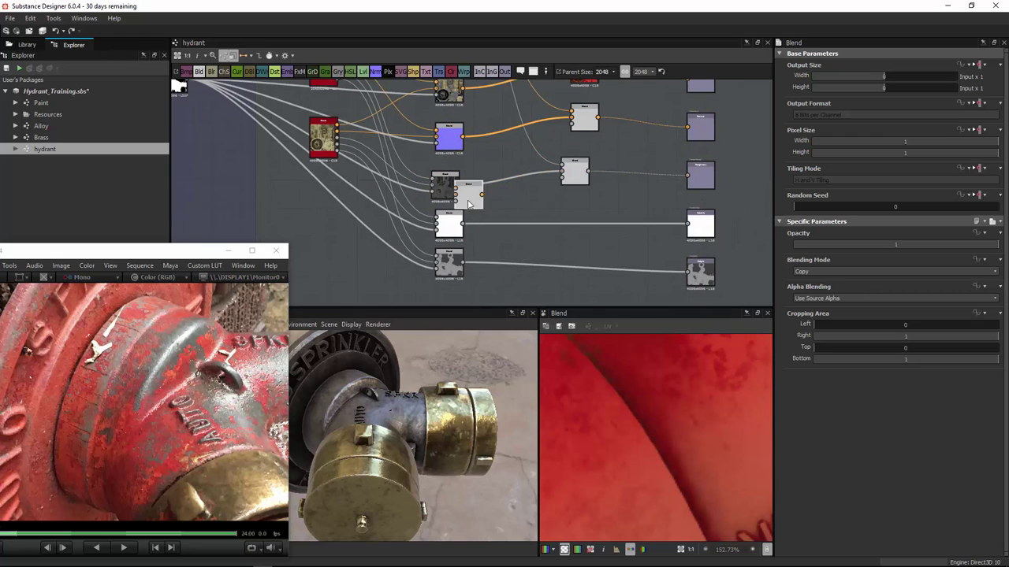
{"action": "left_click_drag", "start_coordinate": [467, 200], "coordinate": [574, 227]}
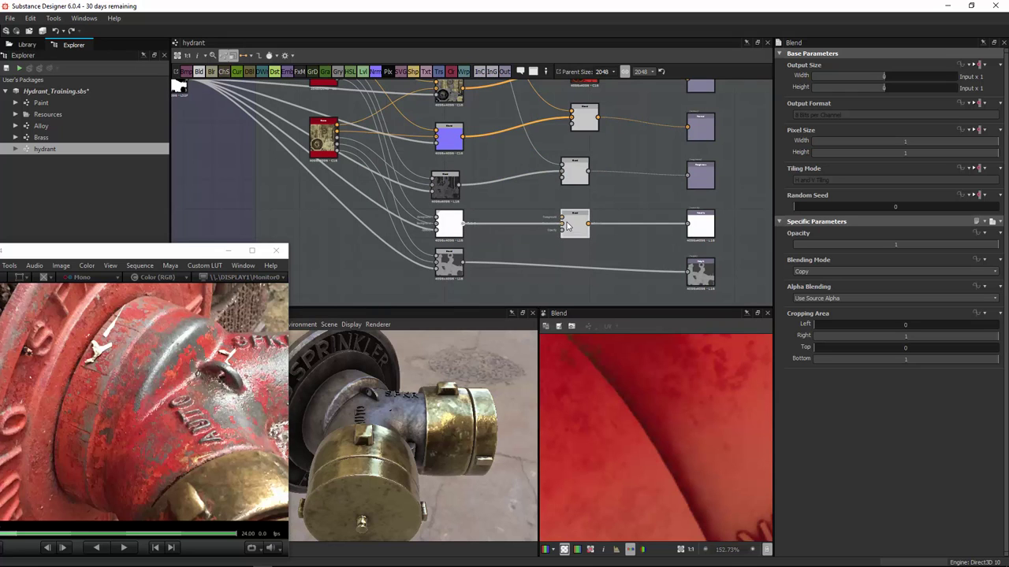
{"action": "middle_click_drag", "start_coordinate": [469, 95], "coordinate": [490, 184]}
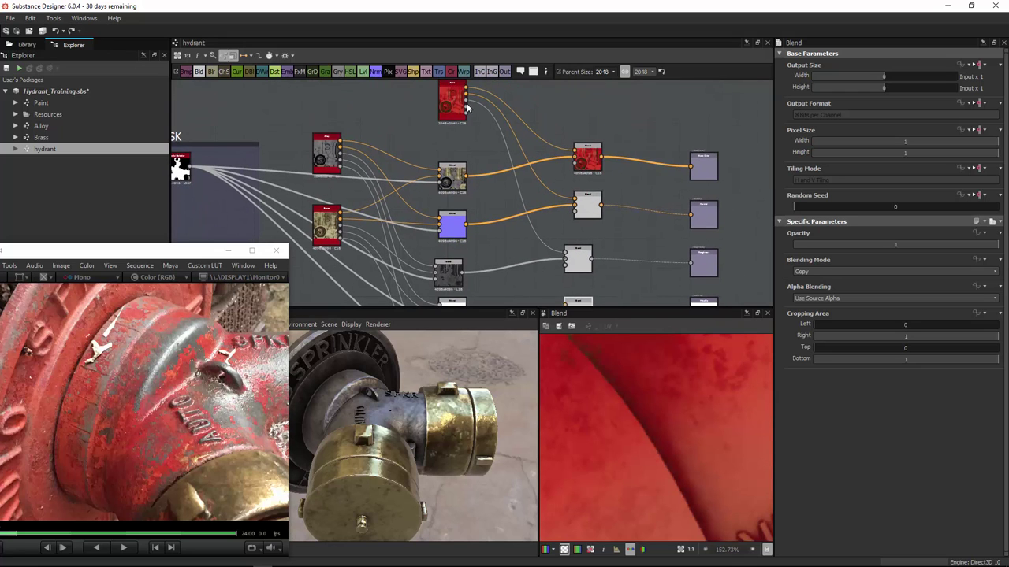
{"action": "left_click", "coordinate": [468, 112]}
{"action": "middle_click_drag", "start_coordinate": [522, 250], "coordinate": [523, 140]}
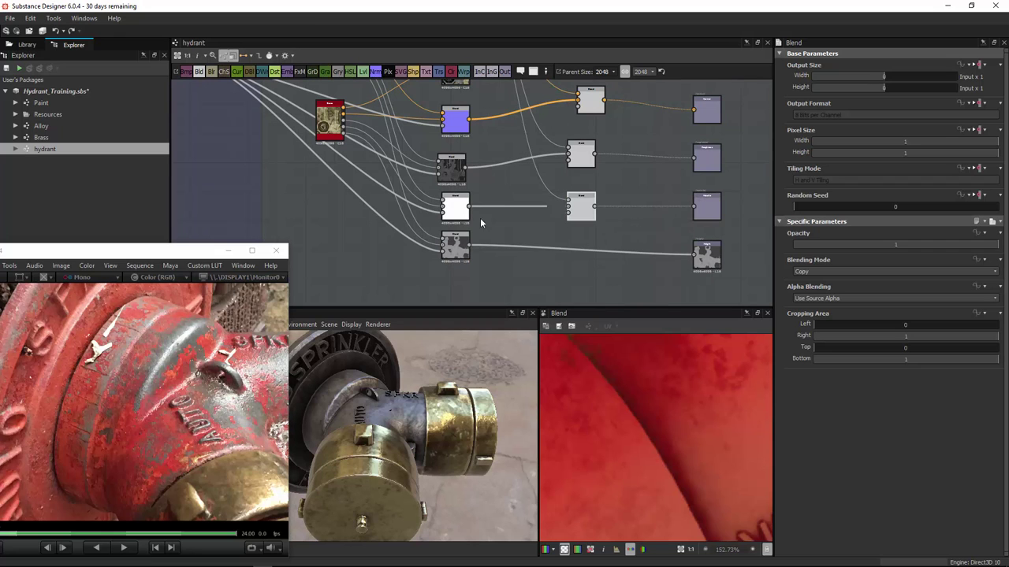
{"action": "middle_click_drag", "start_coordinate": [494, 163], "coordinate": [486, 145]}
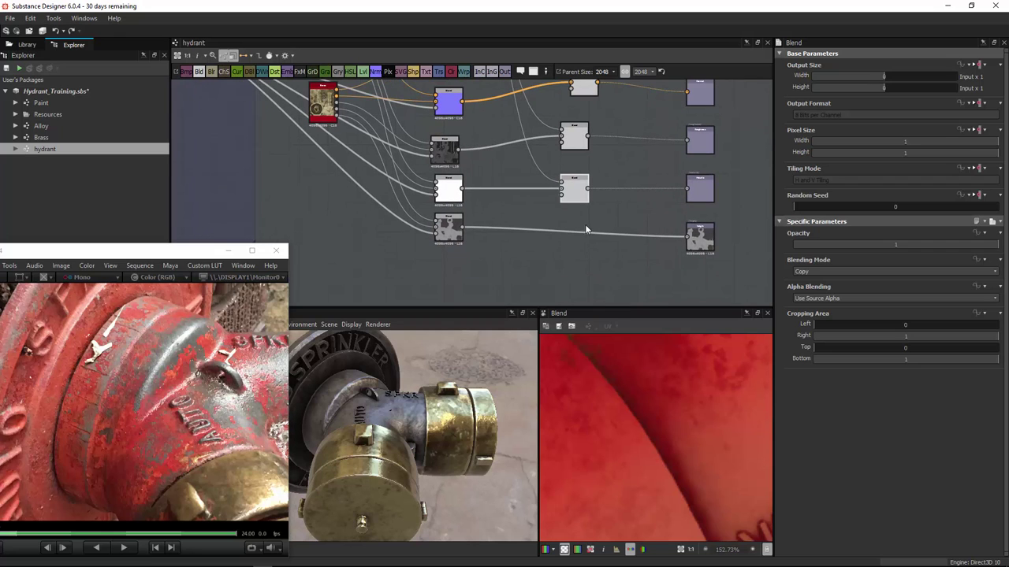
Step: Add a Blend node that layers Paint's height over the existing height blend and connect it to the Height output
{"action": "left_click", "coordinate": [198, 73]}
{"action": "left_click_drag", "start_coordinate": [466, 182], "coordinate": [570, 230]}
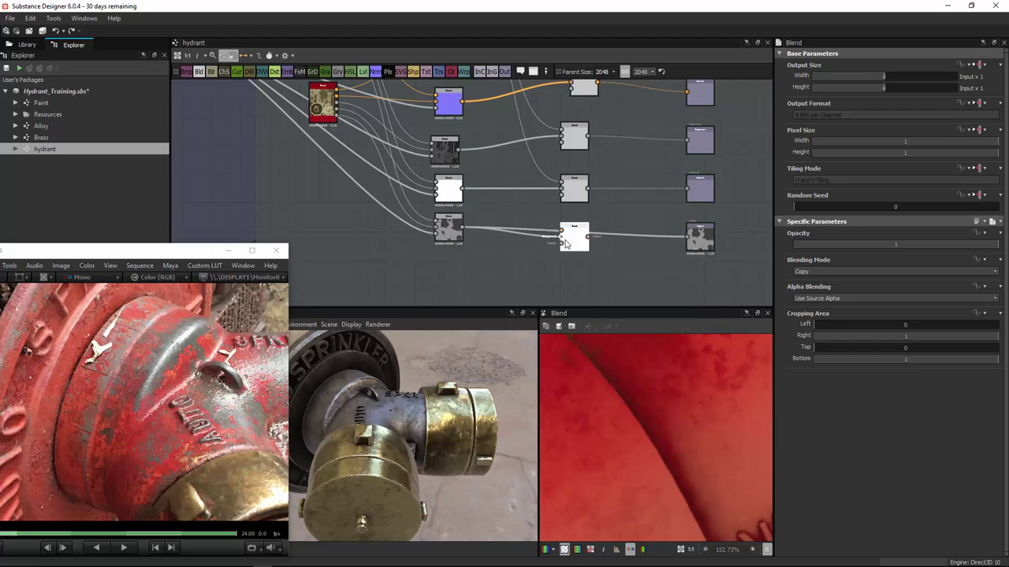
{"action": "scroll", "coordinate": [669, 225], "scroll_direction": "up", "scroll_amount": 1}
{"action": "scroll", "coordinate": [670, 227], "scroll_direction": "up", "scroll_amount": 2}
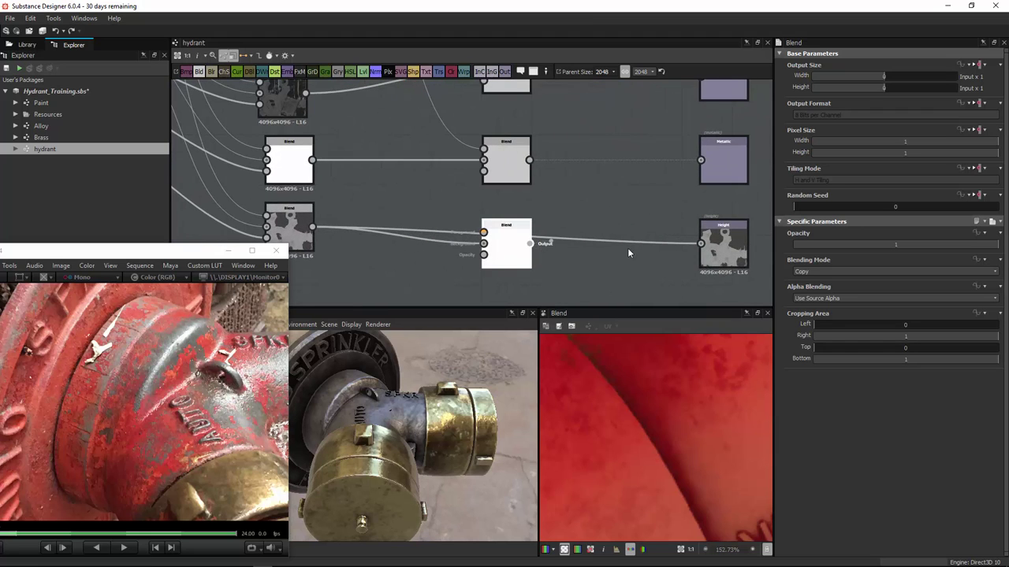
{"action": "left_click_drag", "start_coordinate": [705, 246], "coordinate": [701, 244]}
{"action": "middle_click_drag", "start_coordinate": [516, 219], "coordinate": [545, 314]}
{"action": "scroll", "coordinate": [541, 236], "scroll_direction": "down", "scroll_amount": 4}
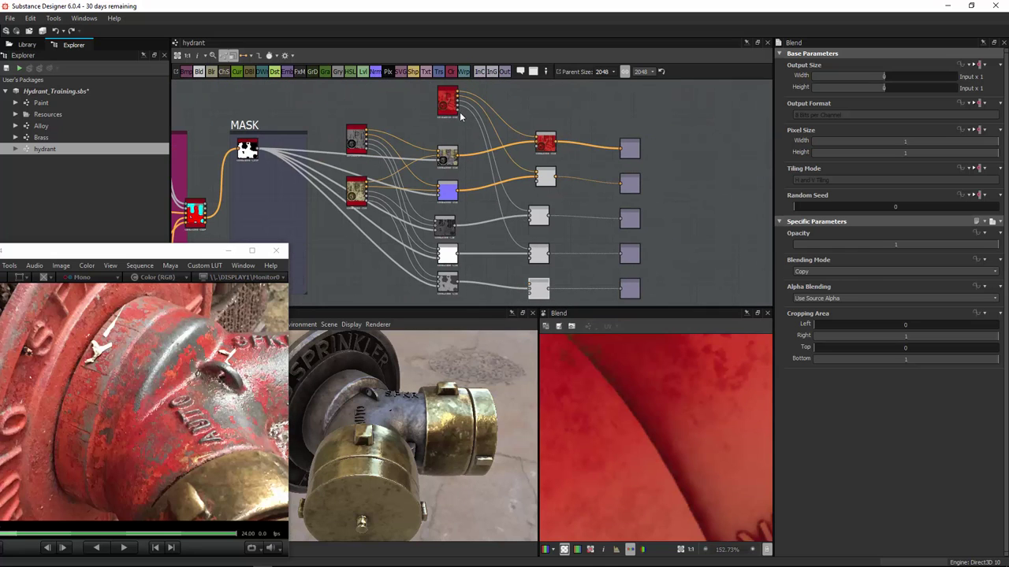
{"action": "left_click_drag", "start_coordinate": [477, 133], "coordinate": [509, 191]}
{"action": "middle_click_drag", "start_coordinate": [511, 236], "coordinate": [508, 190]}
{"action": "left_click_drag", "start_coordinate": [509, 192], "coordinate": [526, 239]}
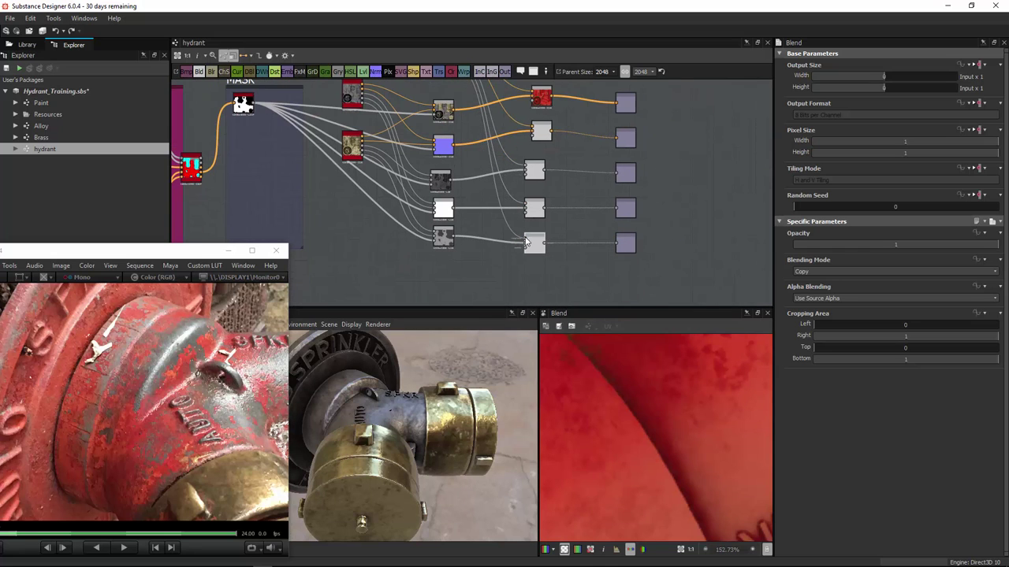
Step: Shift the five output nodes and the five paint Blend nodes farther along the graph to make room
{"action": "middle_click_drag", "start_coordinate": [579, 181], "coordinate": [547, 208]}
{"action": "left_click_drag", "start_coordinate": [659, 107], "coordinate": [583, 289]}
{"action": "left_click_drag", "start_coordinate": [601, 270], "coordinate": [705, 269]}
{"action": "left_click_drag", "start_coordinate": [557, 123], "coordinate": [570, 270]}
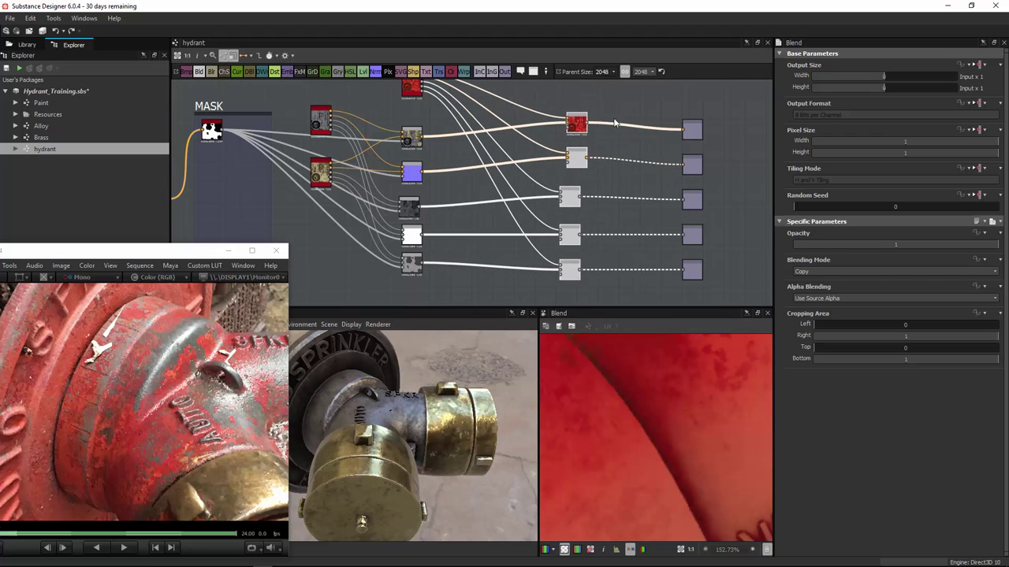
Step: Add a frame around the five paint Blend nodes and title it "Paint Blend"
{"action": "right_click", "coordinate": [568, 194]}
{"action": "left_click", "coordinate": [616, 247]}
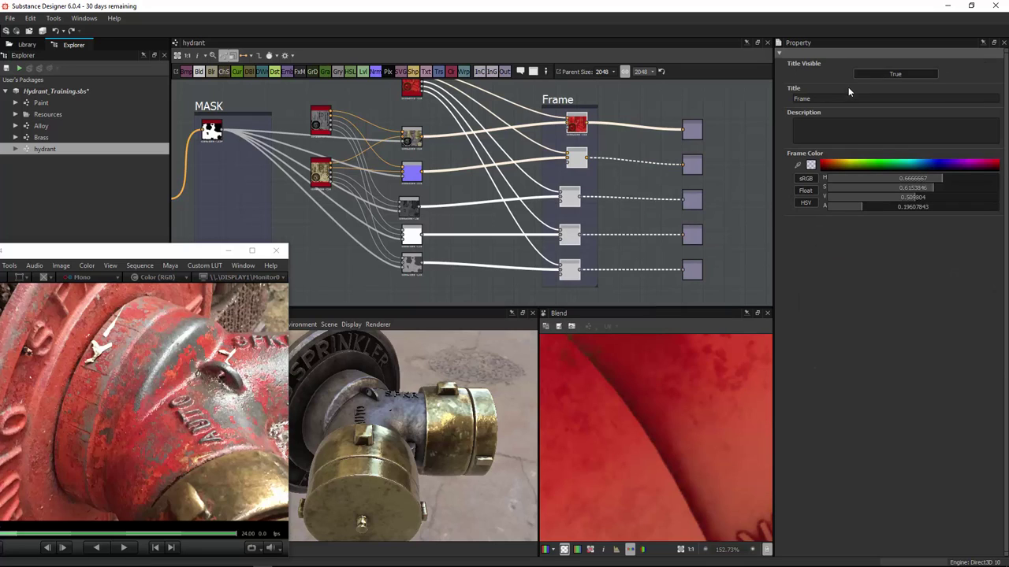
{"action": "type", "text": "Paint Blend"}
{"action": "key", "text": "Return"}
Step: Move the Paint node into line directly above the Alloy and Brass nodes
{"action": "scroll", "coordinate": [496, 149], "scroll_direction": "down", "scroll_amount": 1}
{"action": "middle_click_drag", "start_coordinate": [498, 148], "coordinate": [551, 170]}
{"action": "left_click_drag", "start_coordinate": [483, 119], "coordinate": [412, 107]}
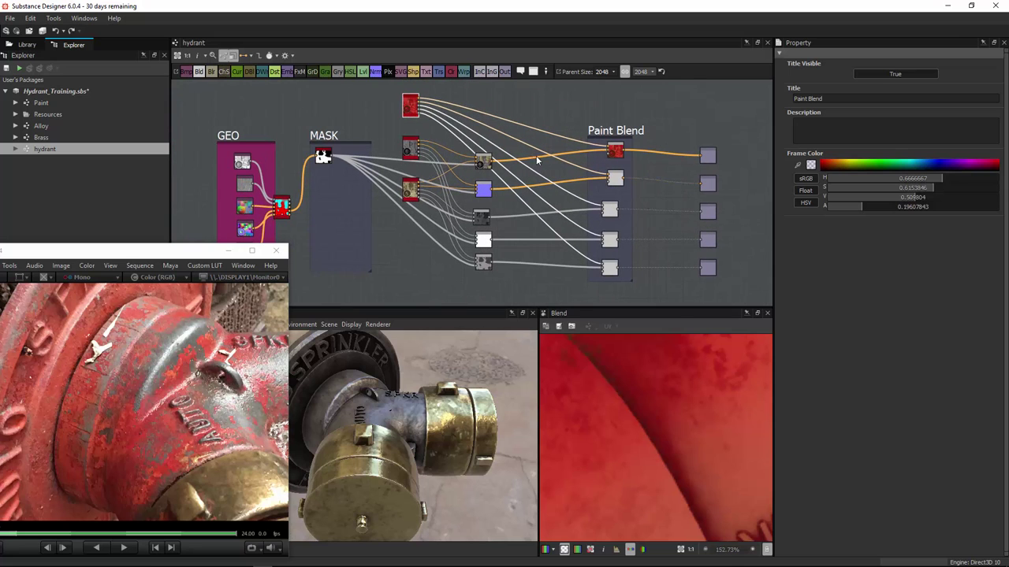
Step: Space out the graph by moving the Paint Blend frame, the outputs and the Alloy and Brass blends away from the source nodes
{"action": "middle_click_drag", "start_coordinate": [634, 155], "coordinate": [577, 141]}
{"action": "left_click_drag", "start_coordinate": [696, 106], "coordinate": [533, 306]}
{"action": "left_click_drag", "start_coordinate": [552, 257], "coordinate": [650, 258]}
{"action": "left_click_drag", "start_coordinate": [498, 264], "coordinate": [400, 135]}
{"action": "mouse_move", "coordinate": [426, 249]}
{"action": "left_mouse_down"}
{"action": "mouse_move", "coordinate": [494, 246]}
{"action": "mouse_move", "coordinate": [461, 244]}
{"action": "left_mouse_up"}
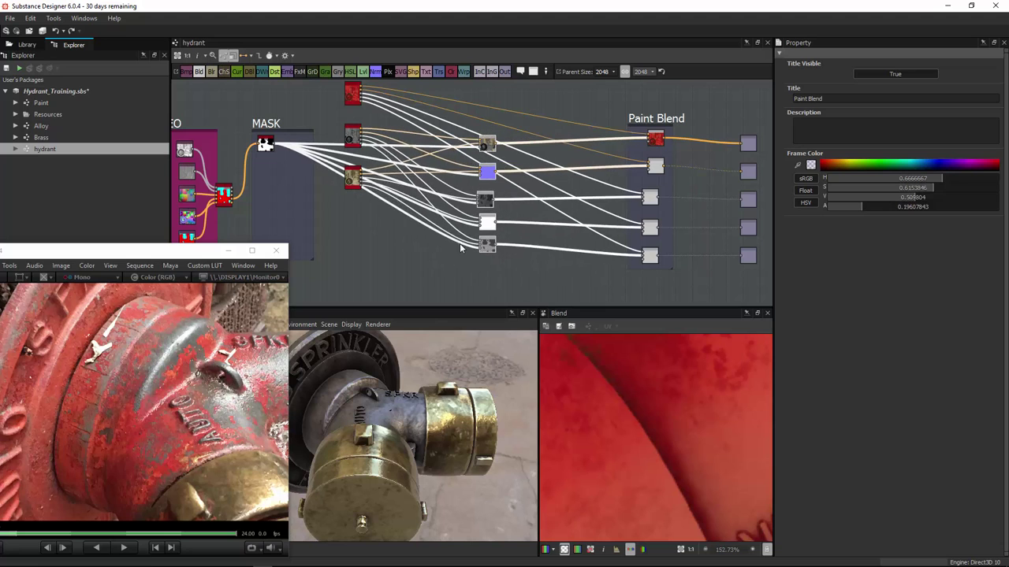
Step: Add a frame around the five Alloy and Brass Blend nodes and title it "Metal Blend"
{"action": "left_click", "coordinate": [460, 244]}
{"action": "left_click_drag", "start_coordinate": [546, 93], "coordinate": [473, 251]}
{"action": "right_click", "coordinate": [488, 222]}
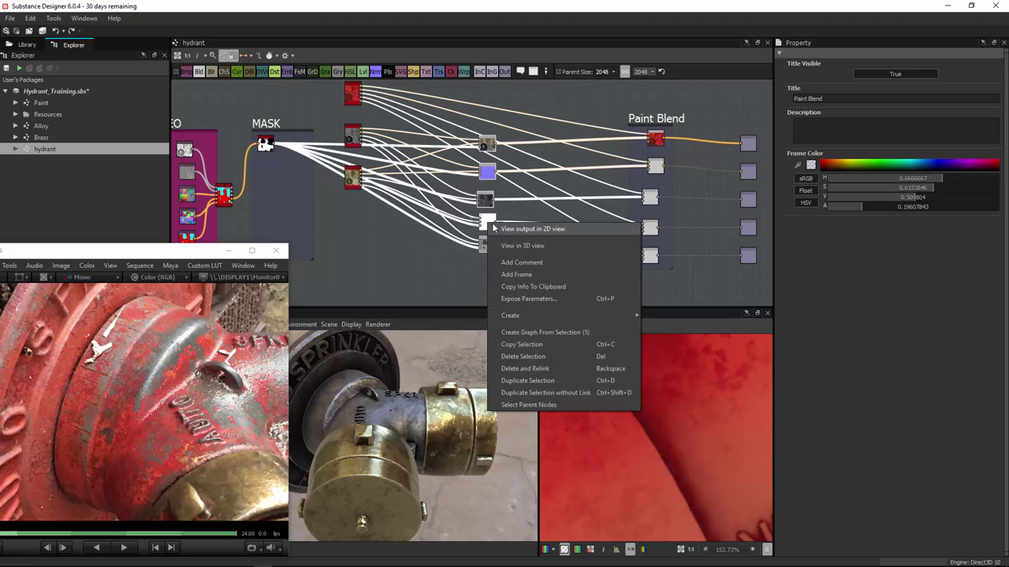
{"action": "left_click", "coordinate": [528, 275]}
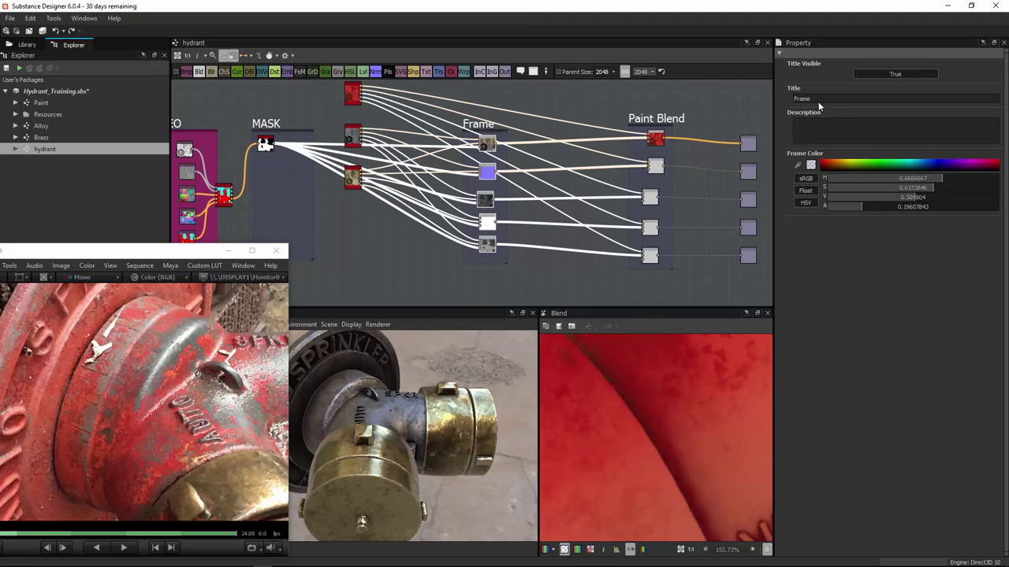
{"action": "type", "text": "Metal Blend"}
{"action": "key", "text": "Return"}
Step: Enlarge the Metal Blend frame, color it green with hue 0.26 and alpha 0.62, and align it with the Paint Blend frame
{"action": "left_click_drag", "start_coordinate": [488, 111], "coordinate": [482, 82]}
{"action": "left_click_drag", "start_coordinate": [500, 235], "coordinate": [542, 260]}
{"action": "left_click_drag", "start_coordinate": [893, 211], "coordinate": [872, 180]}
{"action": "type", "text": "0.58"}
{"action": "key", "text": "Return"}
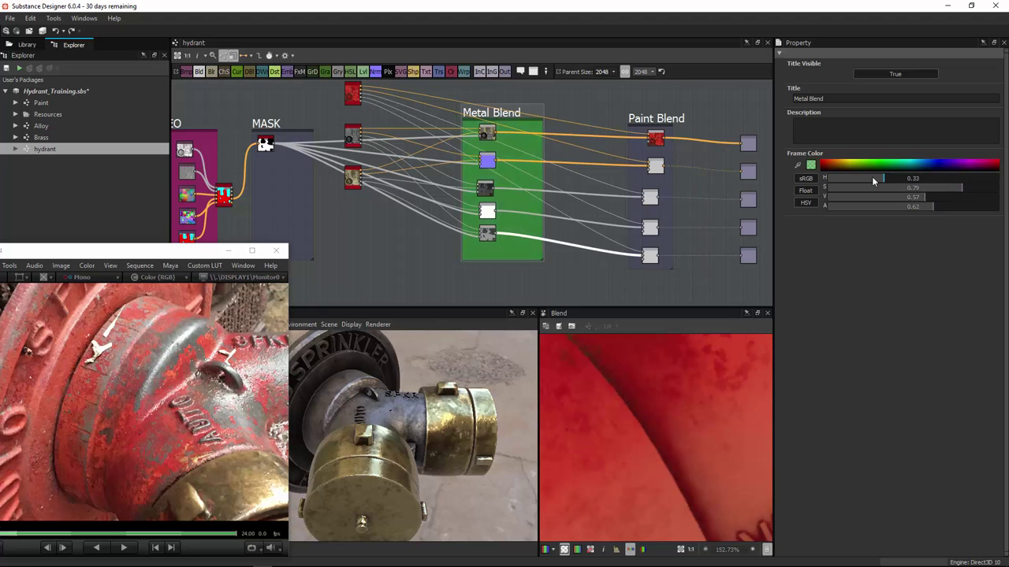
{"action": "left_click_drag", "start_coordinate": [497, 119], "coordinate": [508, 123]}
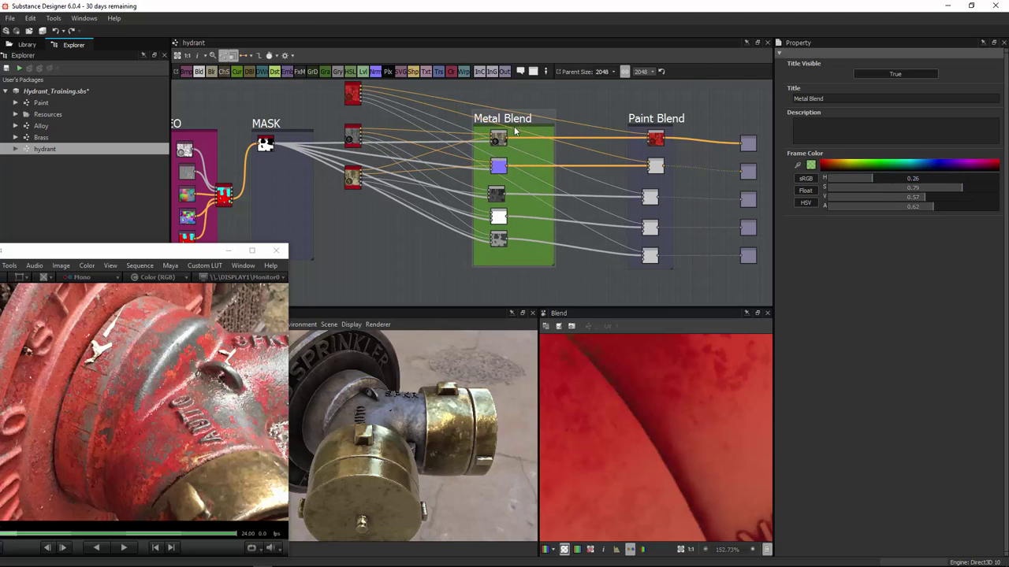
Step: Save the Hydrant_Training package and turn off Suspend Engine so the graph computes again
{"action": "middle_click_drag", "start_coordinate": [502, 120], "coordinate": [412, 120]}
{"action": "scroll", "coordinate": [600, 156], "scroll_direction": "up", "scroll_amount": 1}
{"action": "middle_click_drag", "start_coordinate": [601, 150], "coordinate": [564, 121]}
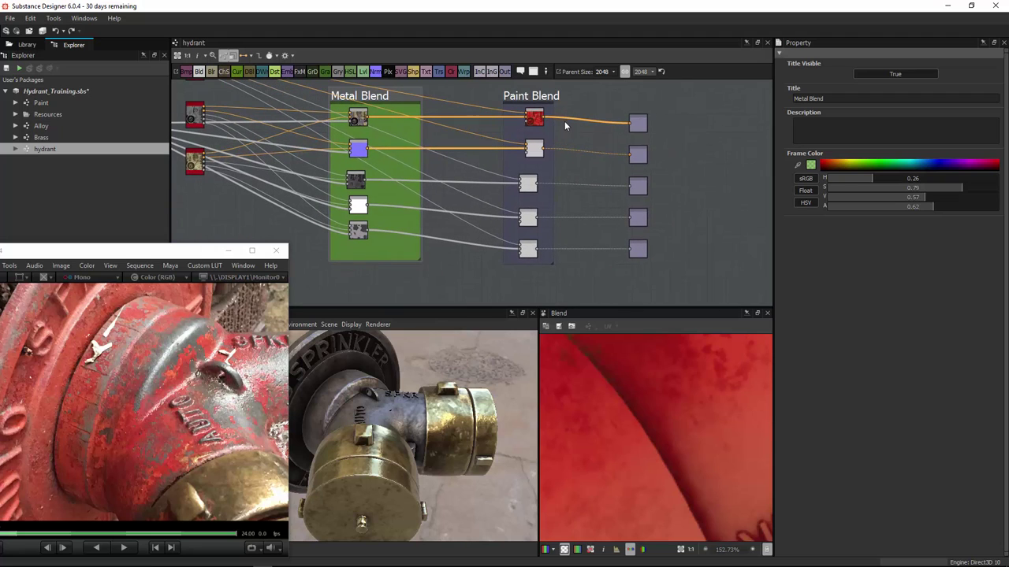
{"action": "key", "text": "ctrl+s"}
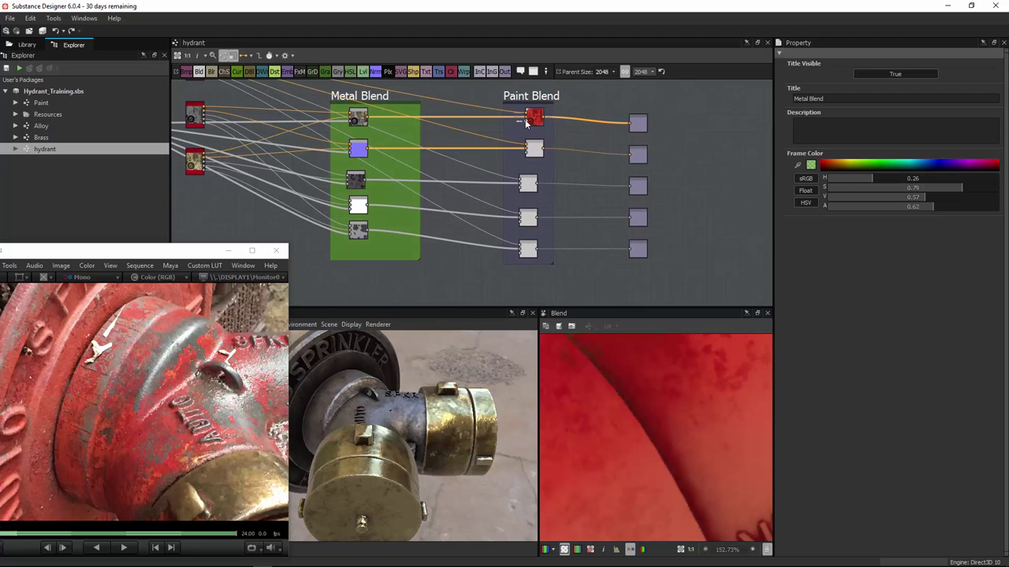
{"action": "left_click", "coordinate": [56, 18]}
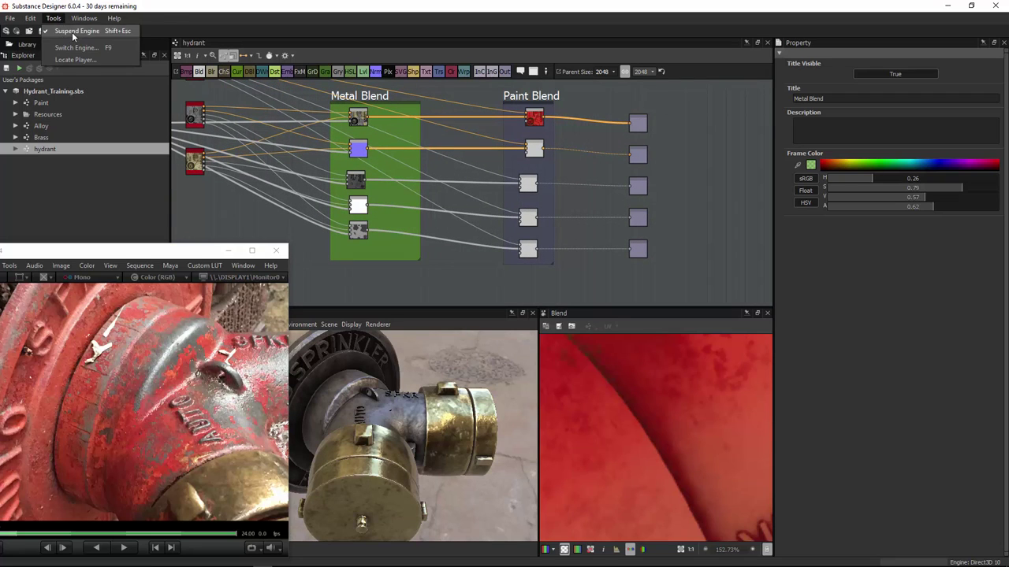
{"action": "left_click", "coordinate": [145, 36]}
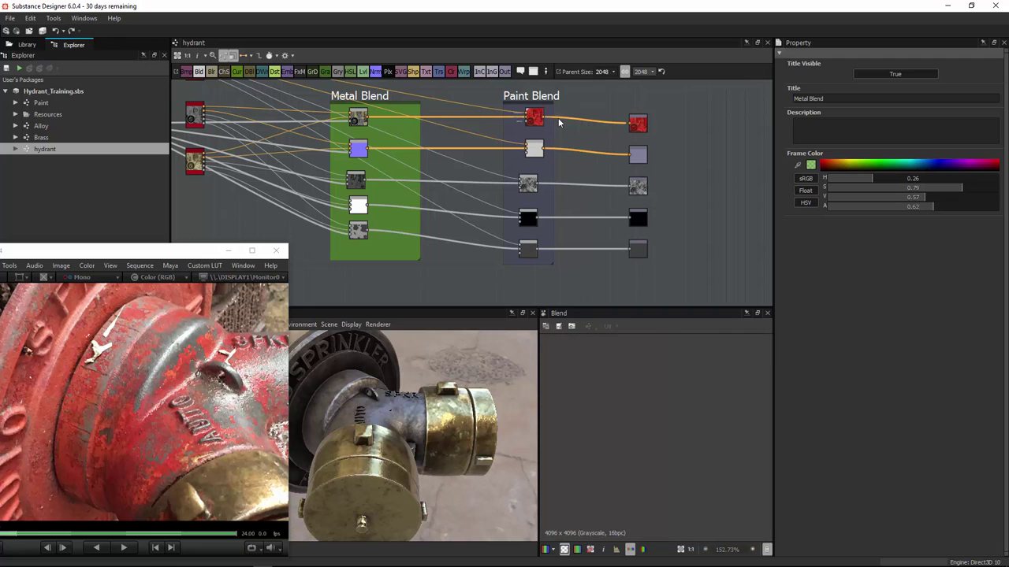
Step: Examine the paint blends, the outputs and the hydrant in the 3D view, back to the GEO and MASK frames
{"action": "scroll", "coordinate": [636, 200], "scroll_direction": "up", "scroll_amount": 3}
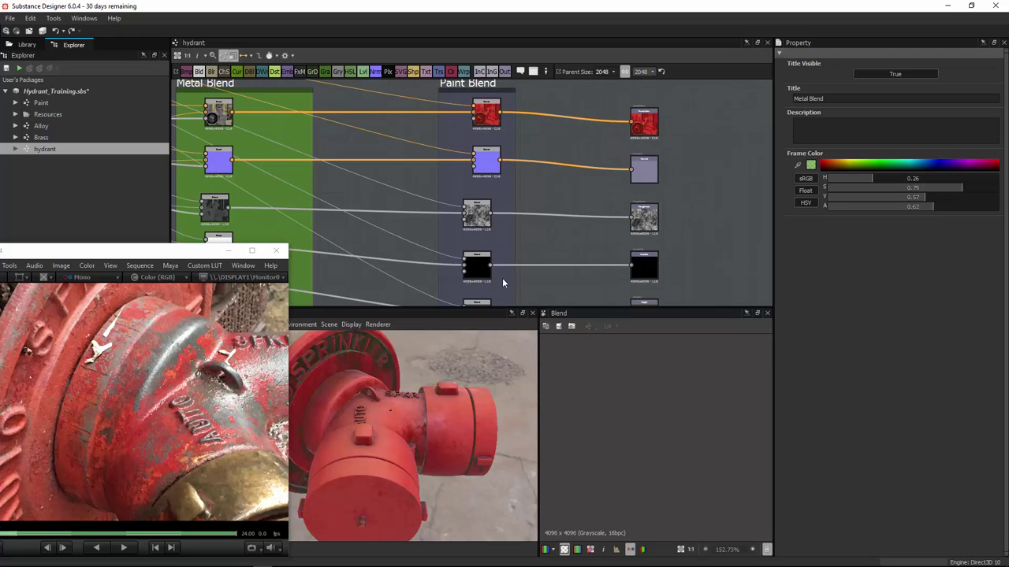
{"action": "mouse_move", "coordinate": [394, 427]}
{"action": "left_mouse_down"}
{"action": "mouse_move", "coordinate": [377, 445]}
{"action": "mouse_move", "coordinate": [375, 421]}
{"action": "mouse_move", "coordinate": [398, 416]}
{"action": "left_mouse_up"}
{"action": "middle_click_drag", "start_coordinate": [638, 259], "coordinate": [639, 207]}
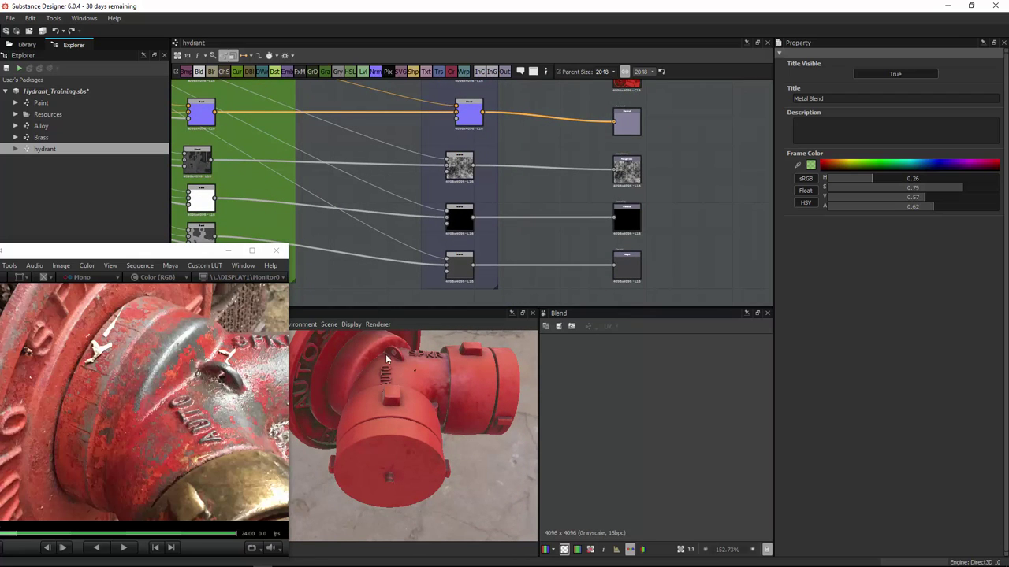
{"action": "middle_click_drag", "start_coordinate": [386, 359], "coordinate": [438, 372]}
{"action": "scroll", "coordinate": [404, 241], "scroll_direction": "down", "scroll_amount": 2}
{"action": "middle_click_drag", "start_coordinate": [338, 222], "coordinate": [581, 191]}
{"action": "middle_click_drag", "start_coordinate": [310, 146], "coordinate": [522, 232]}
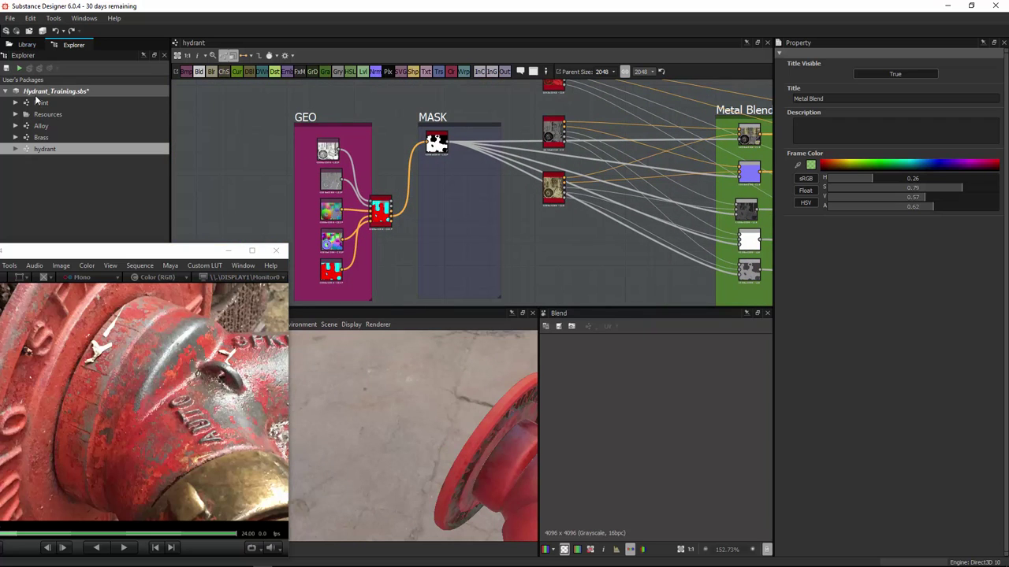
Step: Minimize the reference photo viewer and show the library's Mask Generators in a wider pane
{"action": "left_click", "coordinate": [25, 45]}
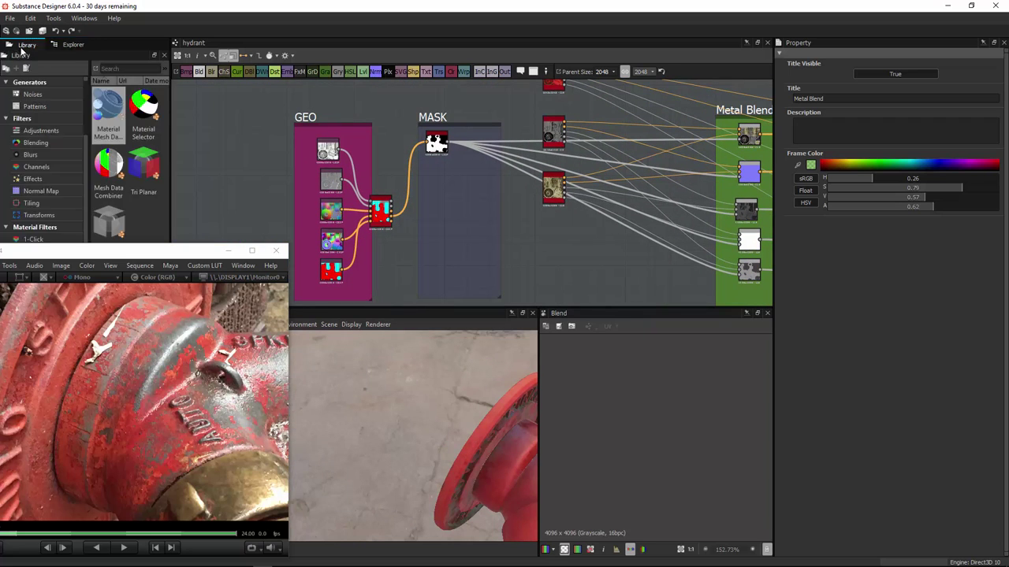
{"action": "left_click_drag", "start_coordinate": [99, 254], "coordinate": [185, 225]}
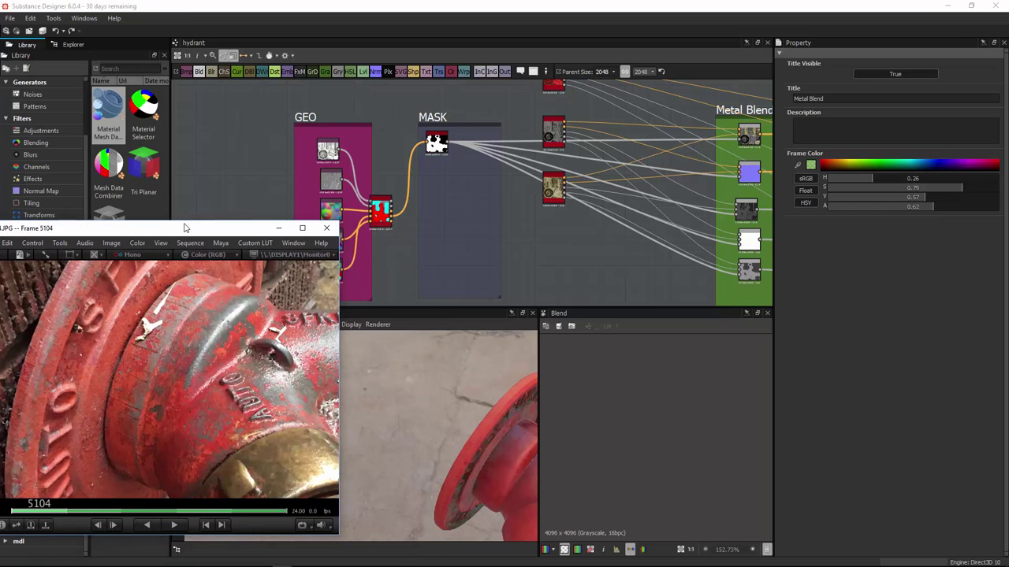
{"action": "left_click", "coordinate": [277, 229]}
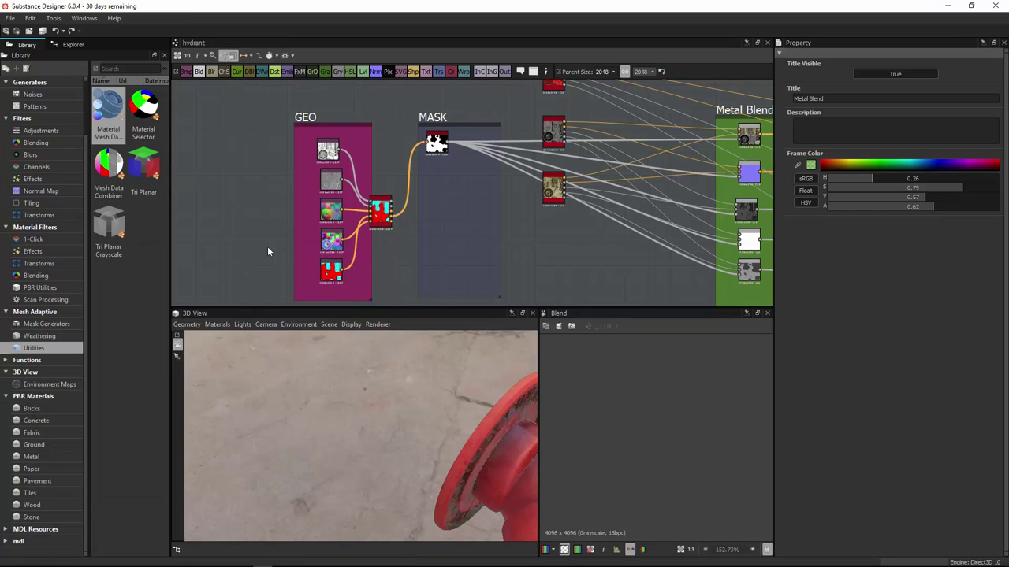
{"action": "left_click", "coordinate": [45, 324]}
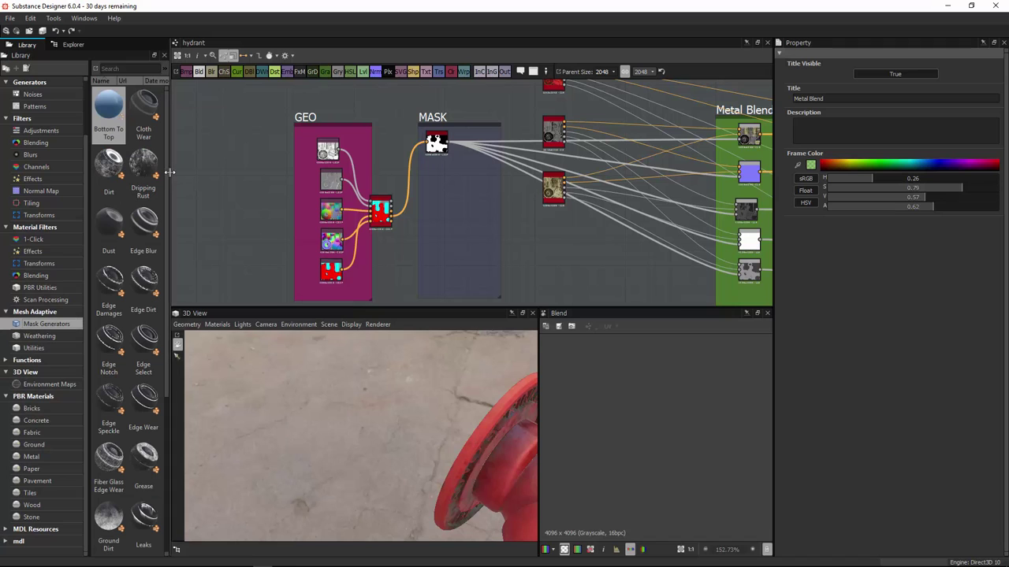
{"action": "left_click_drag", "start_coordinate": [169, 173], "coordinate": [210, 171]}
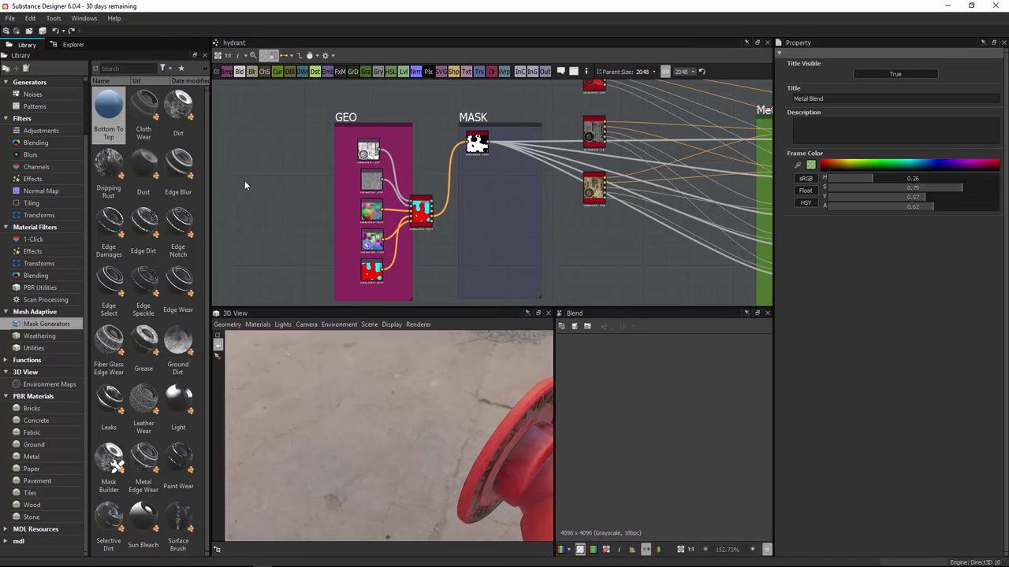
{"action": "type", "text": "pai"}
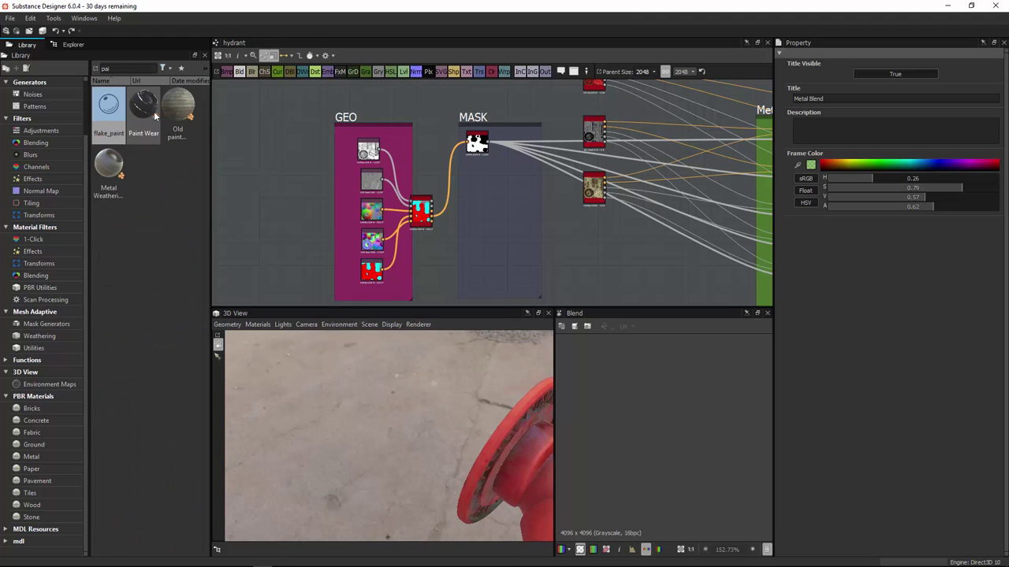
{"action": "key", "text": "BackSpace"}
{"action": "key", "text": "BackSpace"}
{"action": "key", "text": "BackSpace"}
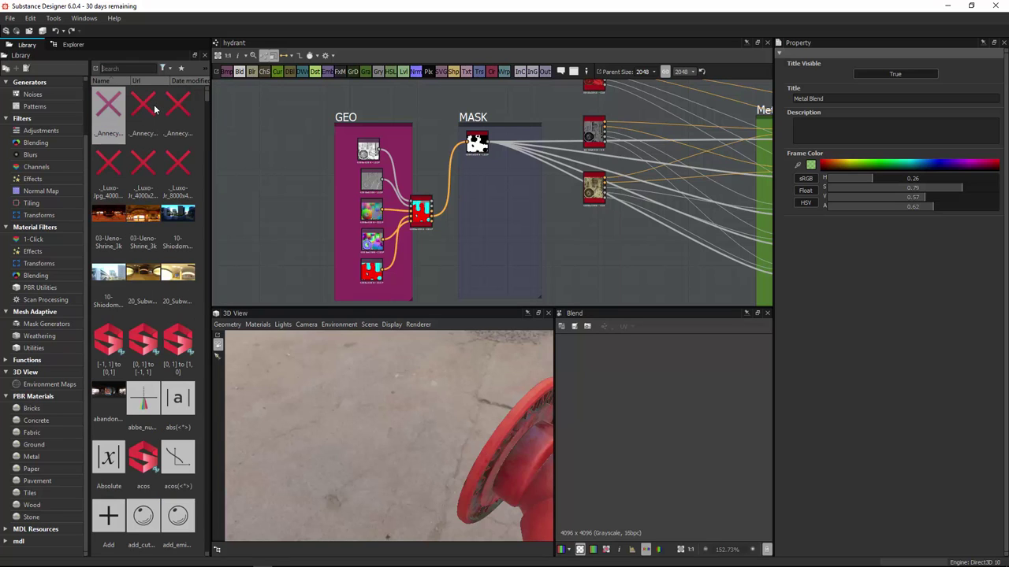
{"action": "left_click", "coordinate": [48, 324]}
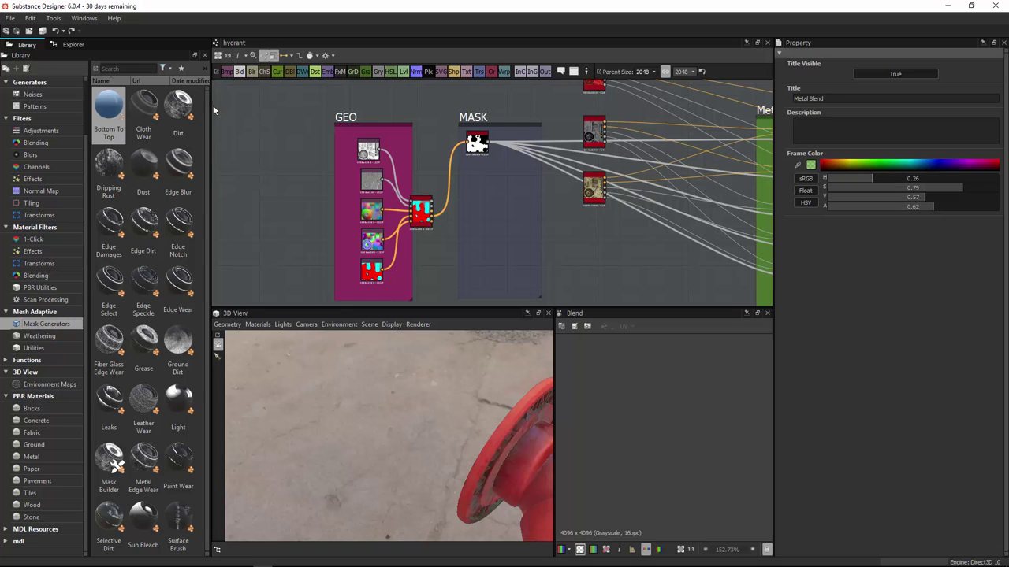
Step: Add a Dirt mask generator to the MASK frame, feed it from the Mesh Data Combiner, and fit its result in the 2D view
{"action": "left_click_drag", "start_coordinate": [179, 104], "coordinate": [498, 183]}
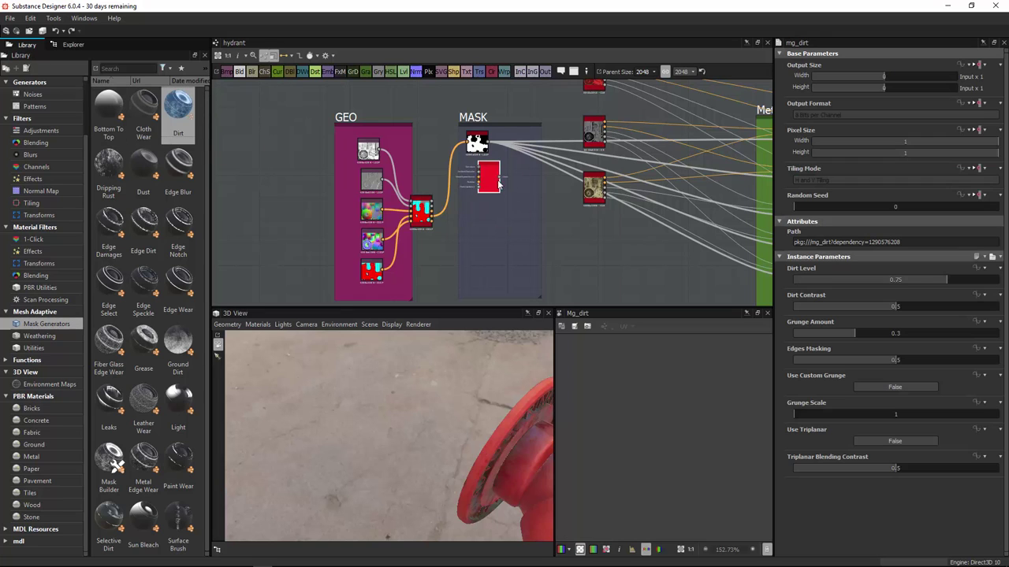
{"action": "scroll", "coordinate": [461, 192], "scroll_direction": "up", "scroll_amount": 4}
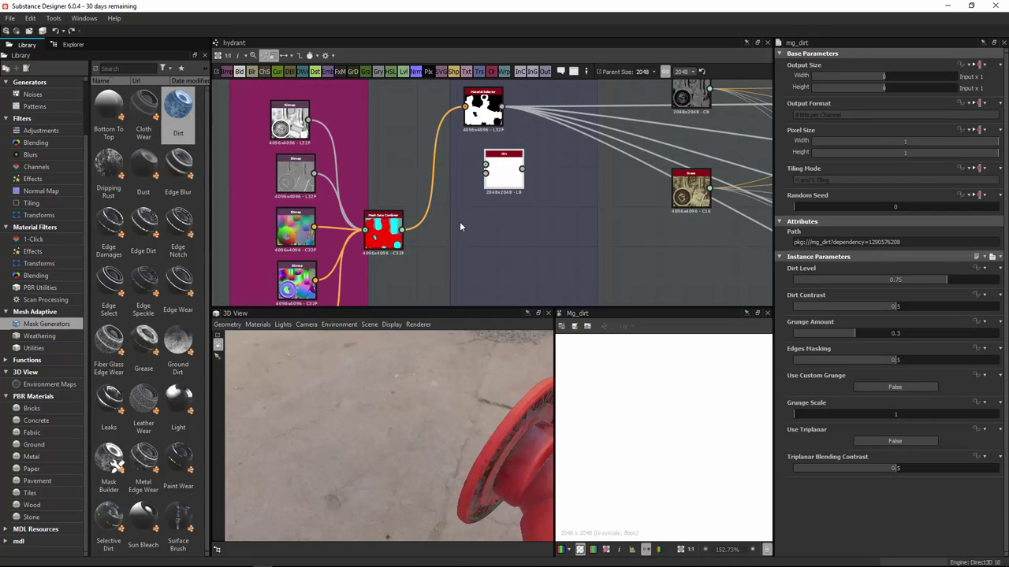
{"action": "left_click_drag", "start_coordinate": [403, 229], "coordinate": [486, 166]}
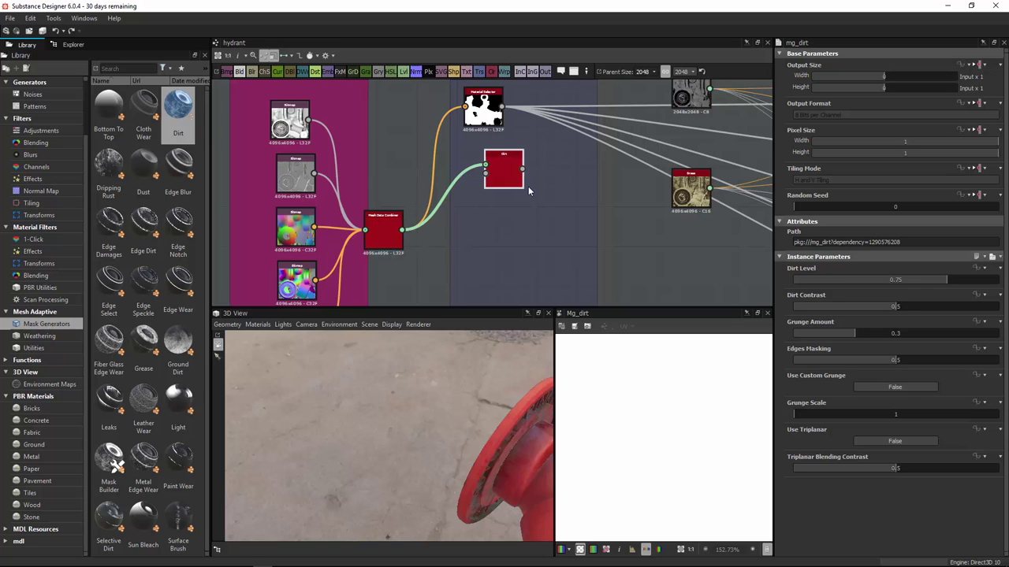
{"action": "scroll", "coordinate": [428, 186], "scroll_direction": "down", "scroll_amount": 2}
{"action": "middle_click_drag", "start_coordinate": [428, 186], "coordinate": [379, 187]}
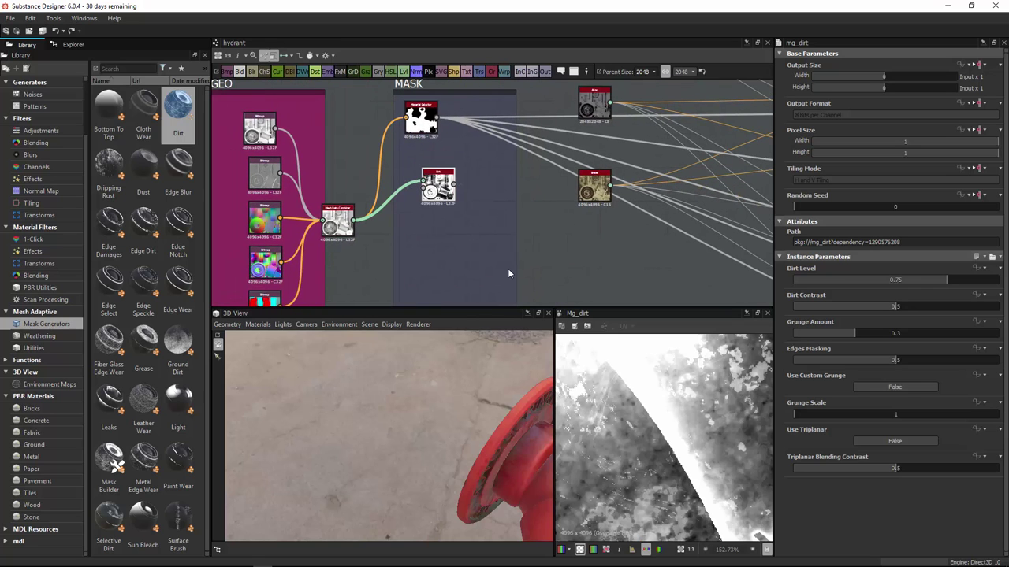
{"action": "scroll", "coordinate": [604, 465], "scroll_direction": "down", "scroll_amount": 12}
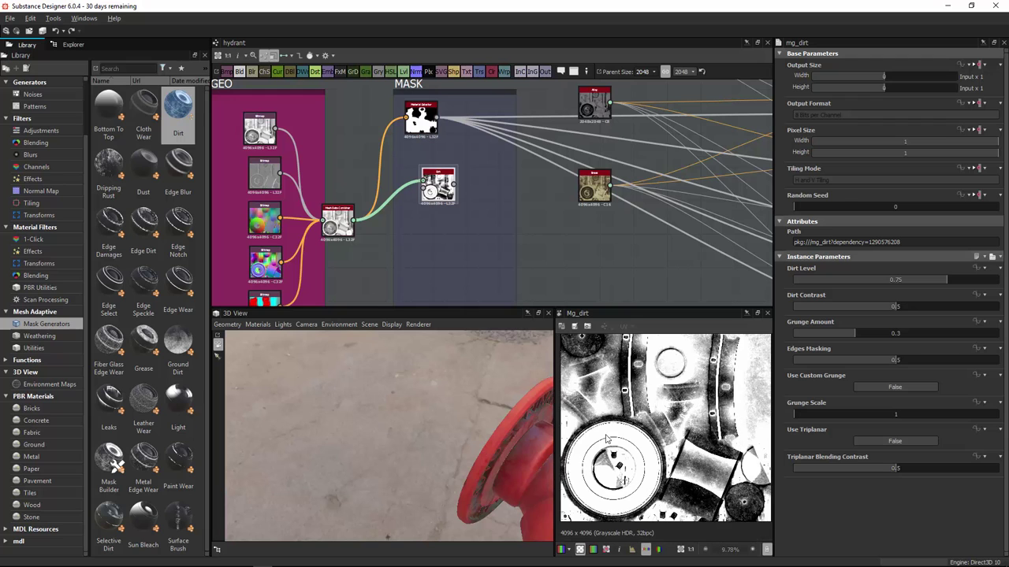
Step: Reposition the Material Selector and Dirt nodes inside the MASK frame
{"action": "middle_click_drag", "start_coordinate": [556, 155], "coordinate": [355, 205]}
{"action": "left_click_drag", "start_coordinate": [270, 140], "coordinate": [300, 139]}
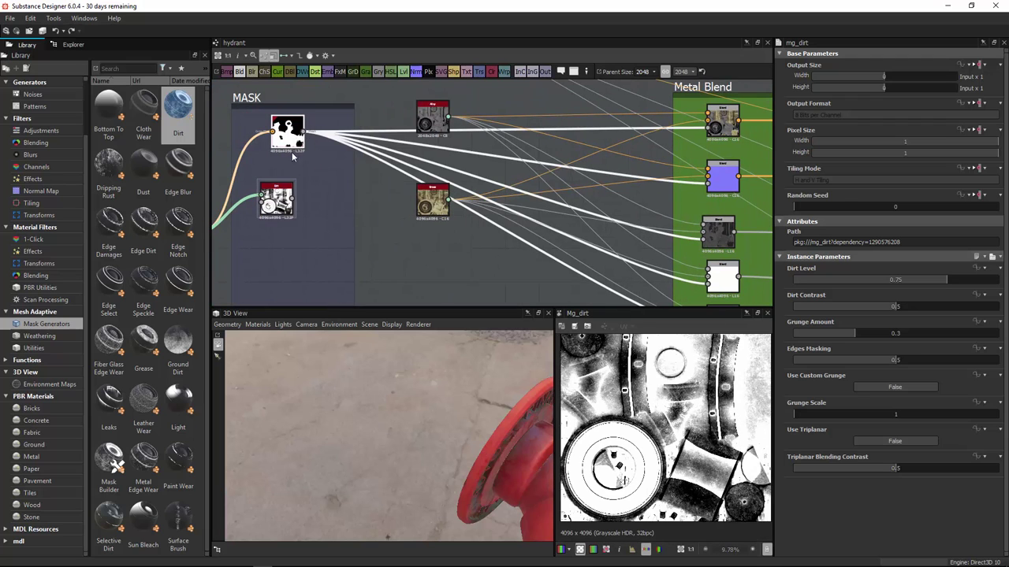
{"action": "scroll", "coordinate": [315, 198], "scroll_direction": "down", "scroll_amount": 3}
{"action": "mouse_move", "coordinate": [362, 211]}
{"action": "middle_mouse_down"}
{"action": "mouse_move", "coordinate": [289, 184]}
{"action": "mouse_move", "coordinate": [314, 179]}
{"action": "middle_mouse_up"}
{"action": "scroll", "coordinate": [315, 184], "scroll_direction": "up", "scroll_amount": 3}
{"action": "left_click_drag", "start_coordinate": [280, 194], "coordinate": [285, 204]}
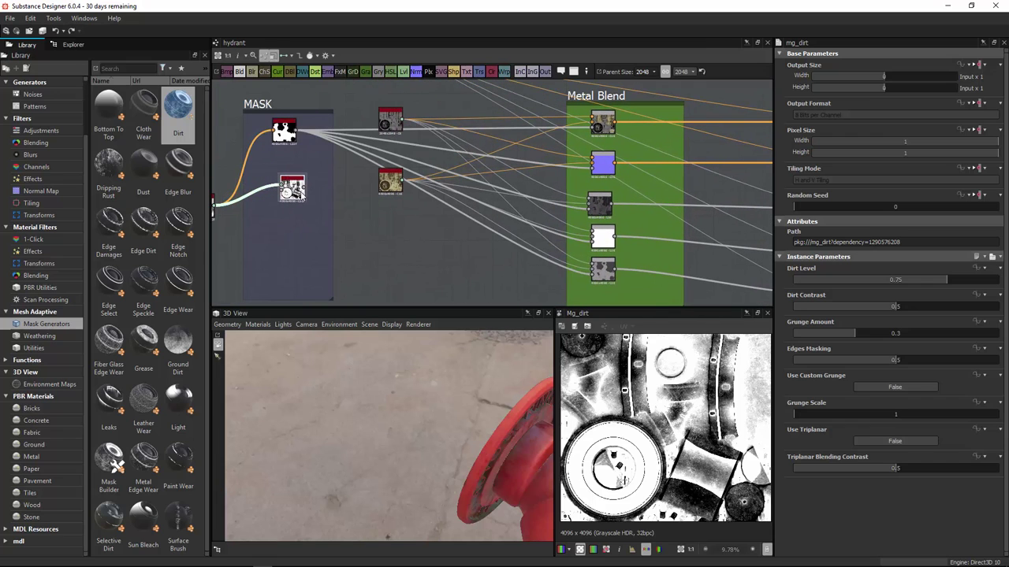
Step: Add a Levels node after the Dirt node and spread the two nodes apart
{"action": "middle_click_drag", "start_coordinate": [691, 82], "coordinate": [516, 132]}
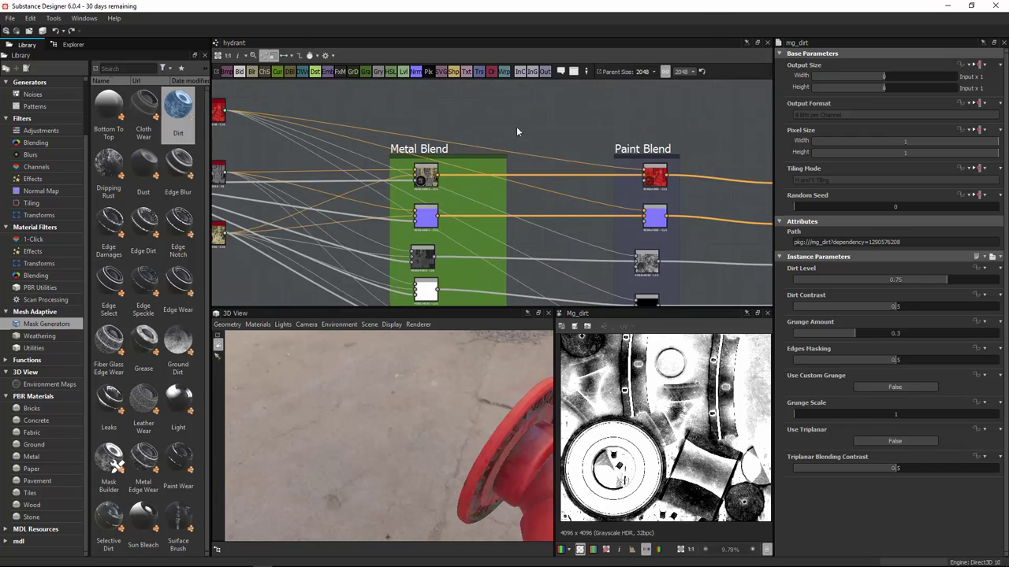
{"action": "middle_click_drag", "start_coordinate": [364, 211], "coordinate": [464, 196]}
{"action": "scroll", "coordinate": [368, 205], "scroll_direction": "up", "scroll_amount": 2}
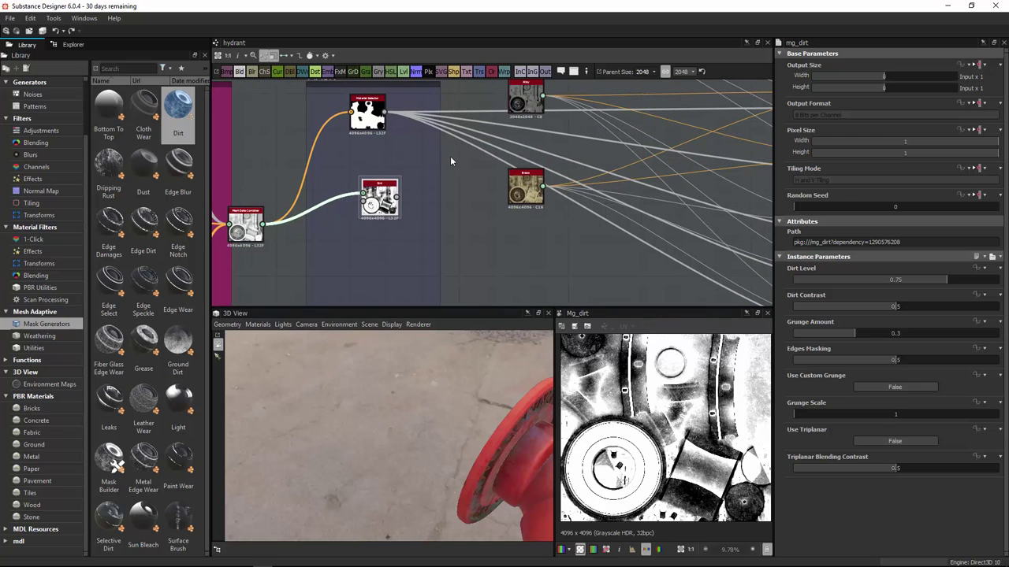
{"action": "left_click", "coordinate": [404, 72]}
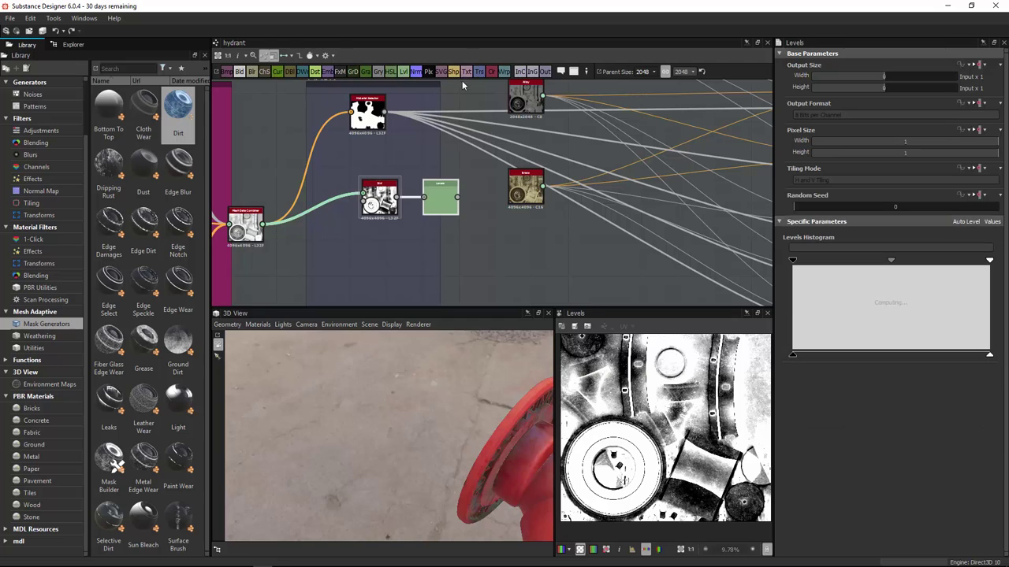
{"action": "left_click_drag", "start_coordinate": [379, 199], "coordinate": [355, 198]}
{"action": "left_click_drag", "start_coordinate": [438, 201], "coordinate": [456, 201]}
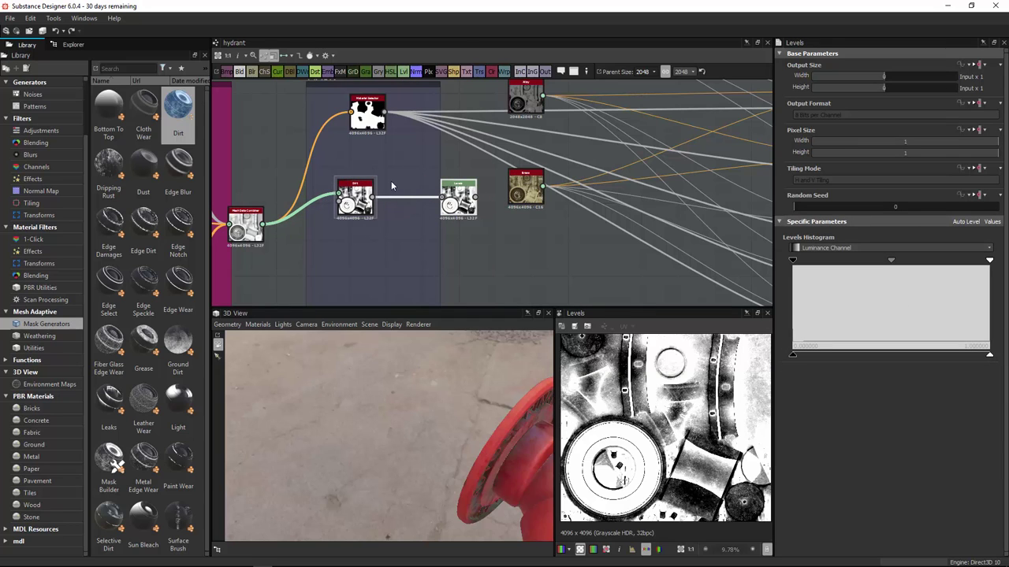
Step: Move the Paint, Alloy and Brass nodes together to a clear area above the MASK and Metal Blend frames
{"action": "scroll", "coordinate": [433, 221], "scroll_direction": "down", "scroll_amount": 5}
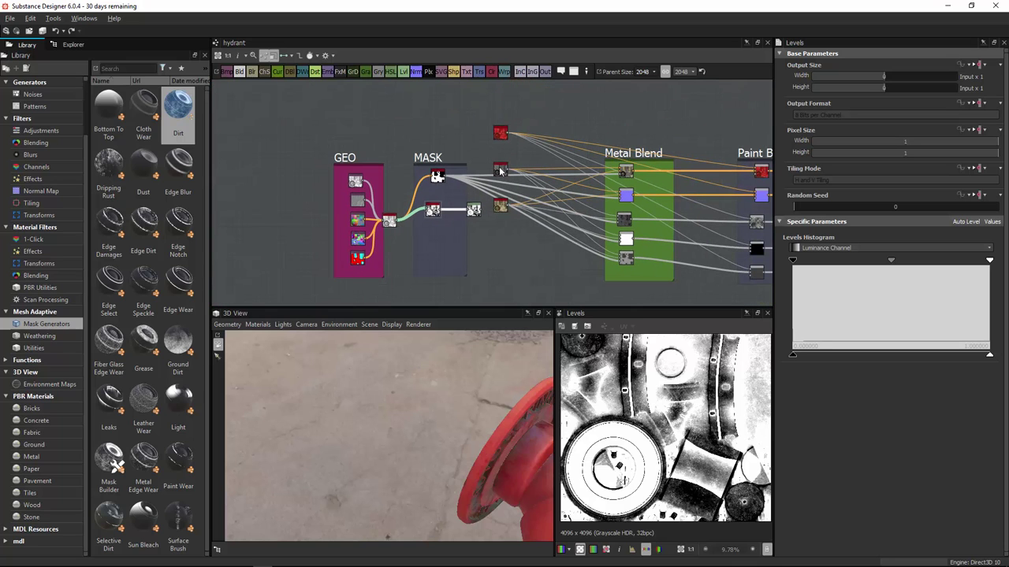
{"action": "left_click_drag", "start_coordinate": [496, 229], "coordinate": [496, 229]}
{"action": "left_click_drag", "start_coordinate": [504, 209], "coordinate": [541, 135]}
{"action": "middle_click_drag", "start_coordinate": [541, 136], "coordinate": [488, 218]}
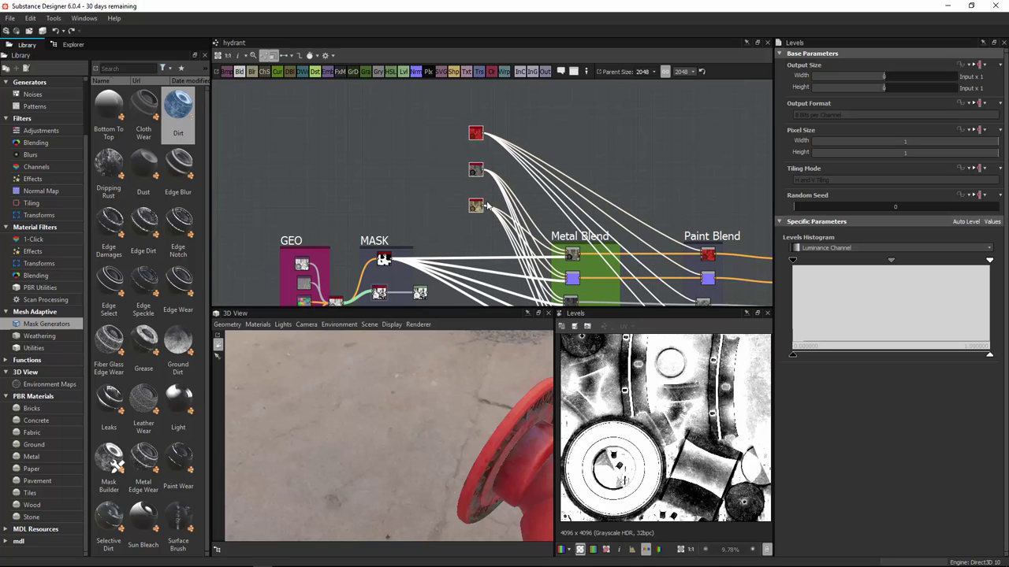
{"action": "left_click_drag", "start_coordinate": [471, 206], "coordinate": [465, 318]}
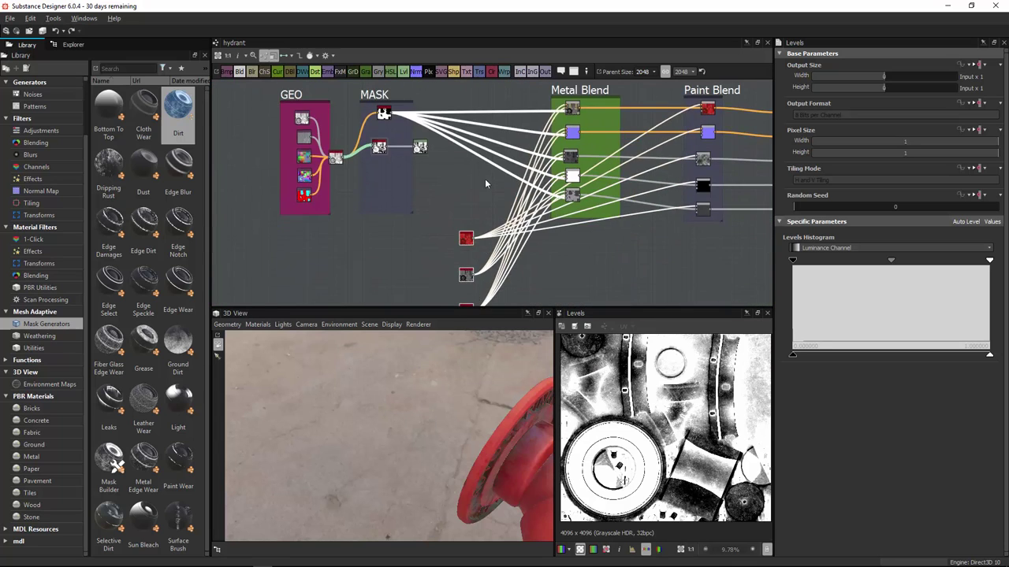
{"action": "middle_click_drag", "start_coordinate": [485, 178], "coordinate": [475, 211]}
{"action": "left_click_drag", "start_coordinate": [455, 271], "coordinate": [473, 91]}
{"action": "middle_click_drag", "start_coordinate": [472, 93], "coordinate": [459, 210]}
{"action": "left_click_drag", "start_coordinate": [460, 208], "coordinate": [459, 149]}
Step: Move the Levels node into the gap between the Metal Blend and Paint Blend frames
{"action": "middle_click_drag", "start_coordinate": [432, 189], "coordinate": [445, 97]}
{"action": "scroll", "coordinate": [418, 197], "scroll_direction": "up", "scroll_amount": 2}
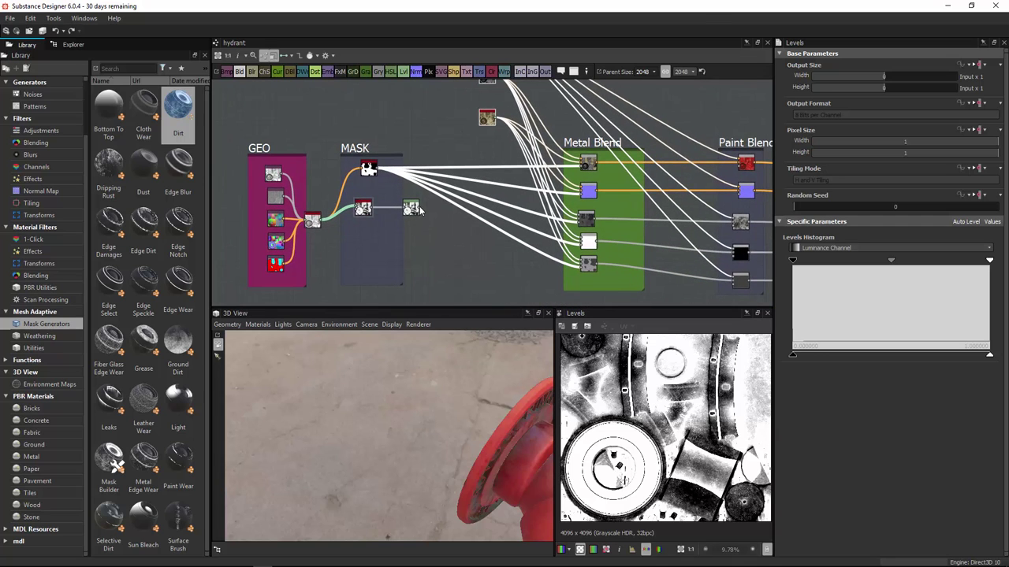
{"action": "mouse_move", "coordinate": [420, 209]}
{"action": "left_mouse_down"}
{"action": "mouse_move", "coordinate": [545, 207]}
{"action": "mouse_move", "coordinate": [702, 175]}
{"action": "left_mouse_up"}
{"action": "middle_click_drag", "start_coordinate": [617, 165], "coordinate": [400, 128]}
{"action": "scroll", "coordinate": [401, 127], "scroll_direction": "up", "scroll_amount": 2}
{"action": "scroll", "coordinate": [598, 140], "scroll_direction": "up", "scroll_amount": 1}
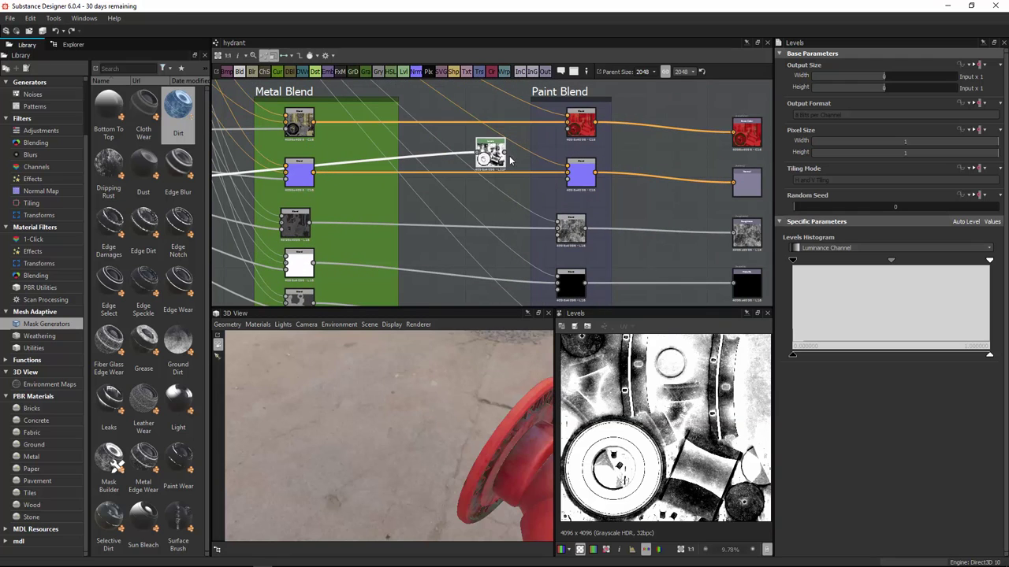
Step: Connect the Levels output to the mask inputs of all five blend nodes in the Paint Blend frame
{"action": "left_click_drag", "start_coordinate": [506, 151], "coordinate": [572, 131]}
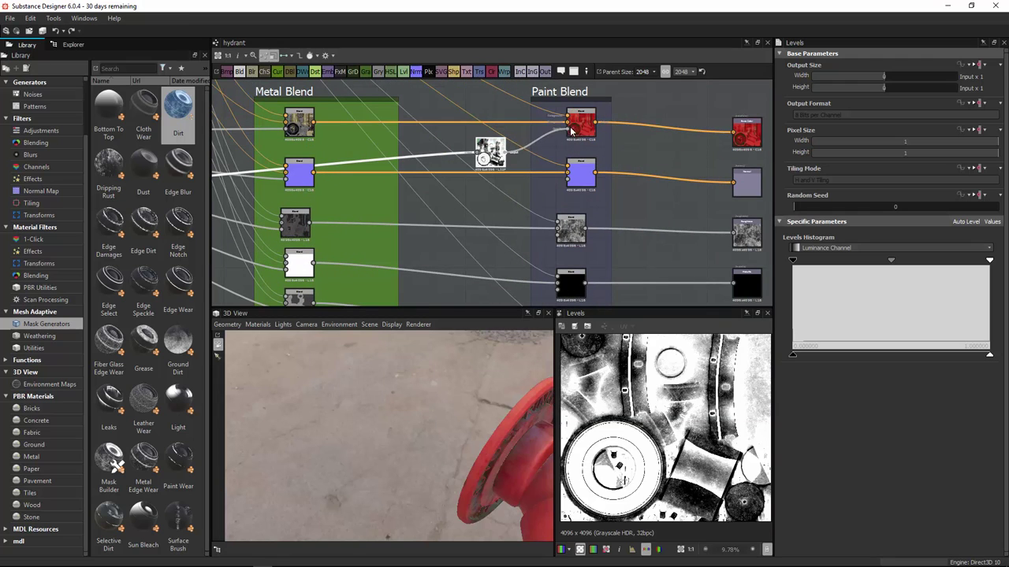
{"action": "left_click_drag", "start_coordinate": [507, 153], "coordinate": [568, 179]}
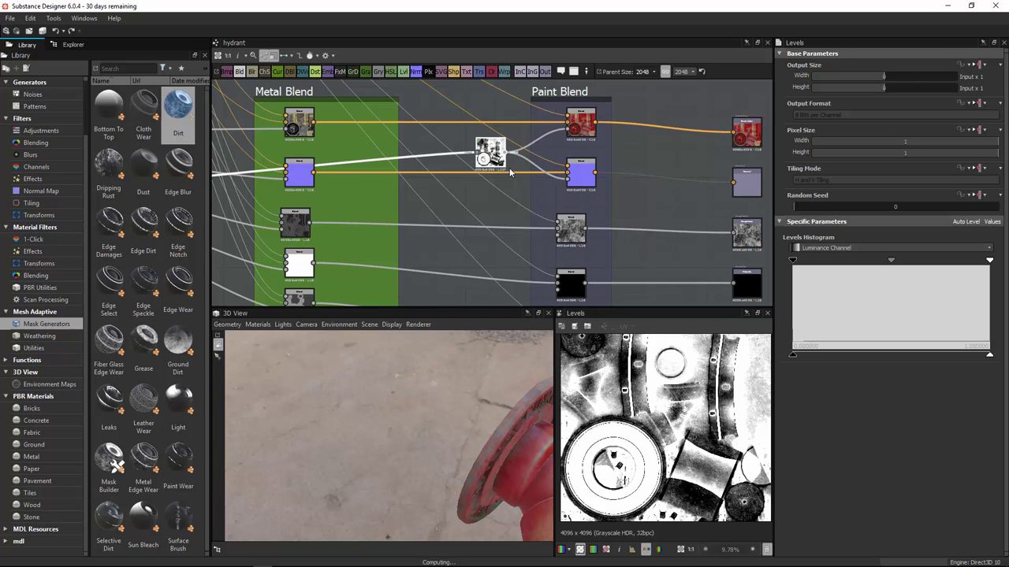
{"action": "left_click_drag", "start_coordinate": [559, 242], "coordinate": [557, 235]}
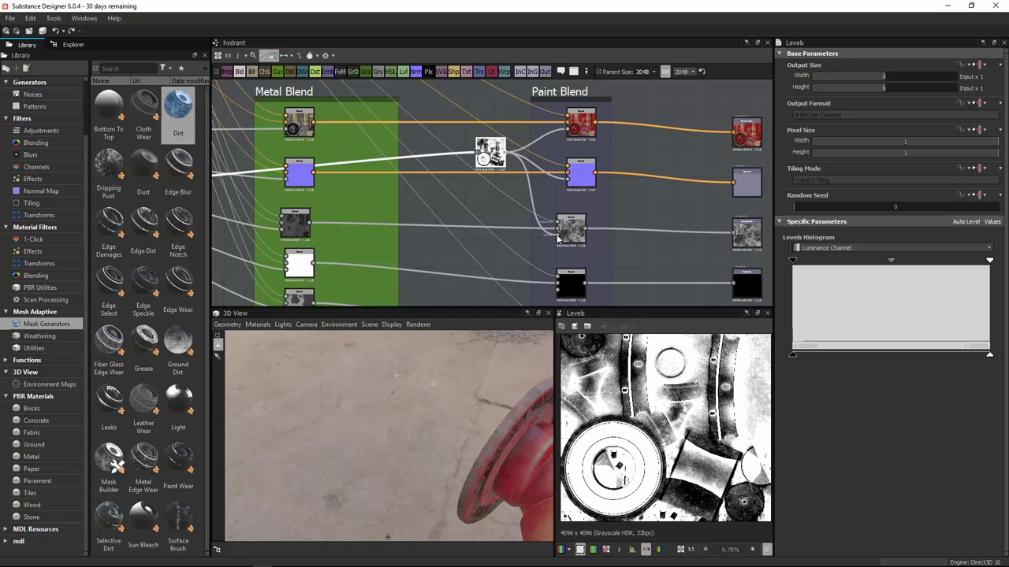
{"action": "middle_click_drag", "start_coordinate": [512, 215], "coordinate": [523, 161]}
{"action": "mouse_move", "coordinate": [509, 102]}
{"action": "left_mouse_down"}
{"action": "mouse_move", "coordinate": [491, 198]}
{"action": "mouse_move", "coordinate": [475, 219]}
{"action": "left_mouse_up"}
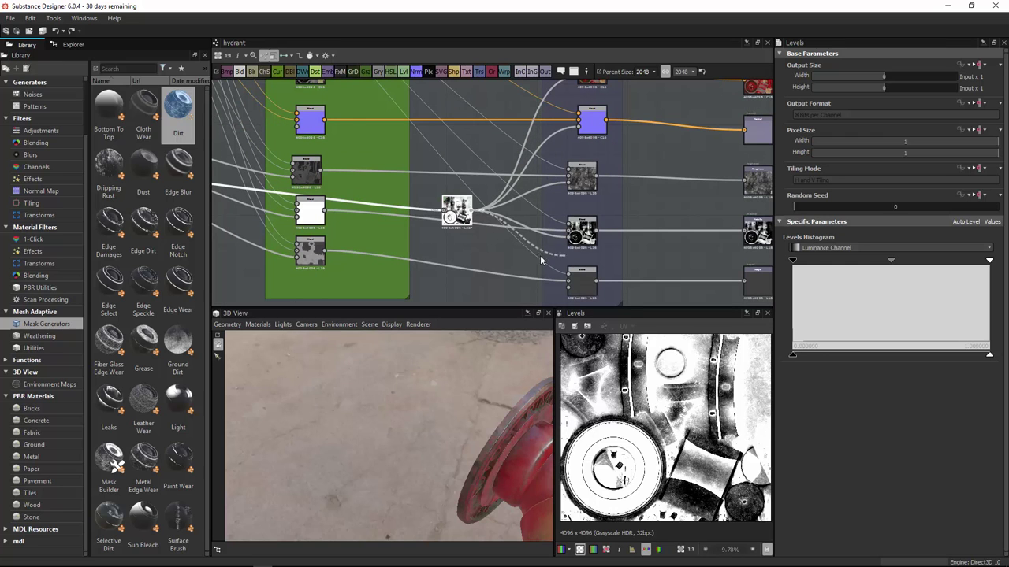
{"action": "middle_click_drag", "start_coordinate": [541, 260], "coordinate": [541, 217]}
Step: Move the Levels node back beside the Dirt node, just outside the MASK frame
{"action": "scroll", "coordinate": [494, 204], "scroll_direction": "down", "scroll_amount": 2}
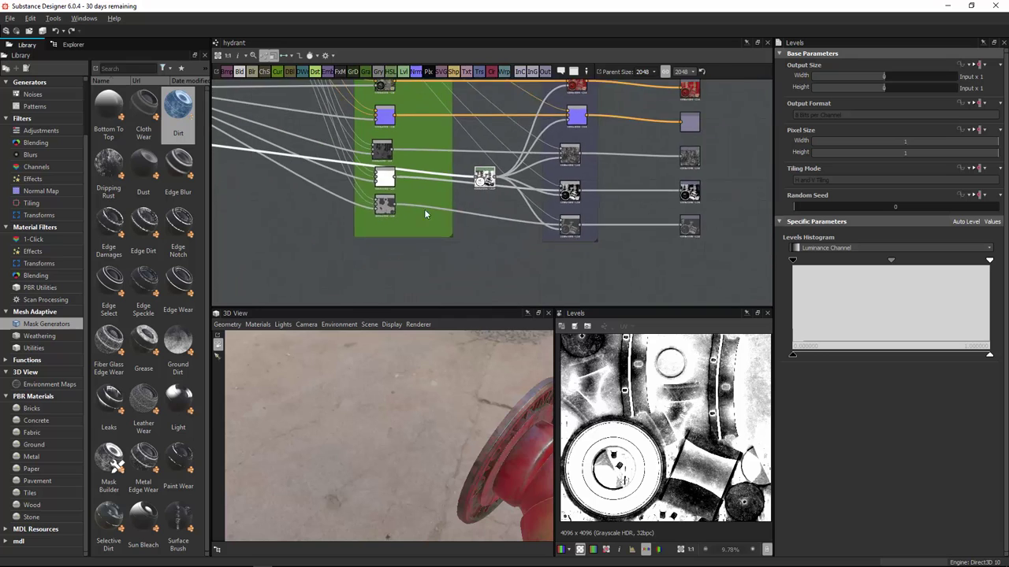
{"action": "middle_click_drag", "start_coordinate": [424, 209], "coordinate": [522, 247]}
{"action": "left_click_drag", "start_coordinate": [583, 216], "coordinate": [278, 174]}
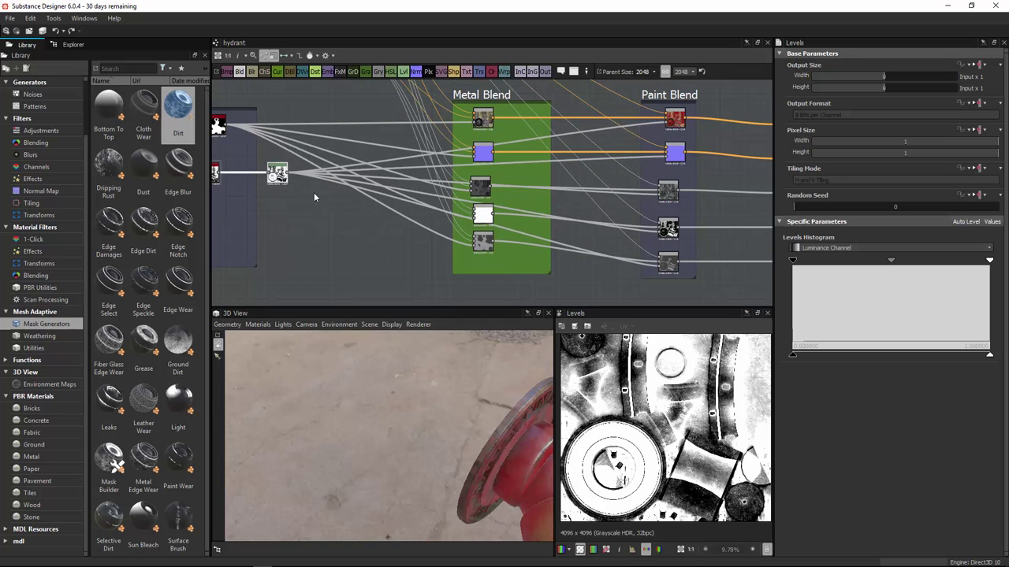
{"action": "middle_click_drag", "start_coordinate": [314, 197], "coordinate": [430, 207]}
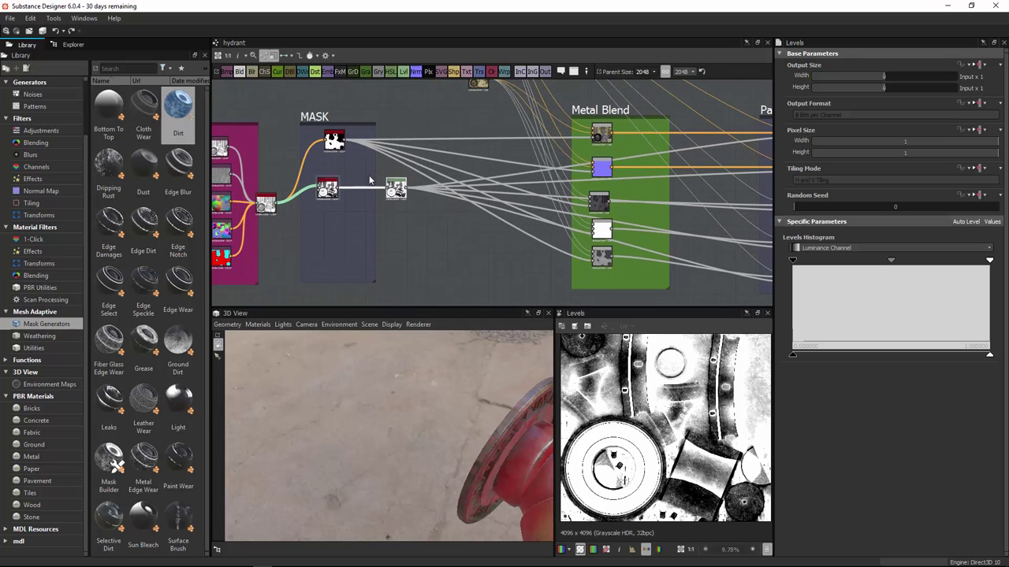
Step: Examine the masked paint wear on the hydrant model from several angles, including a close-up around the AUTO lettering
{"action": "left_click_drag", "start_coordinate": [488, 368], "coordinate": [453, 338]}
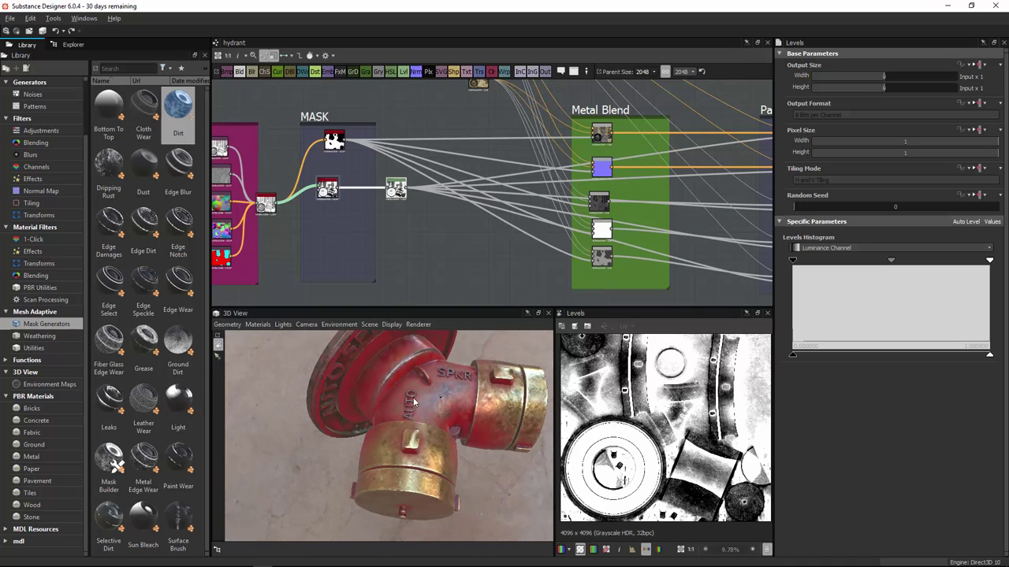
{"action": "left_click_drag", "start_coordinate": [413, 398], "coordinate": [394, 458]}
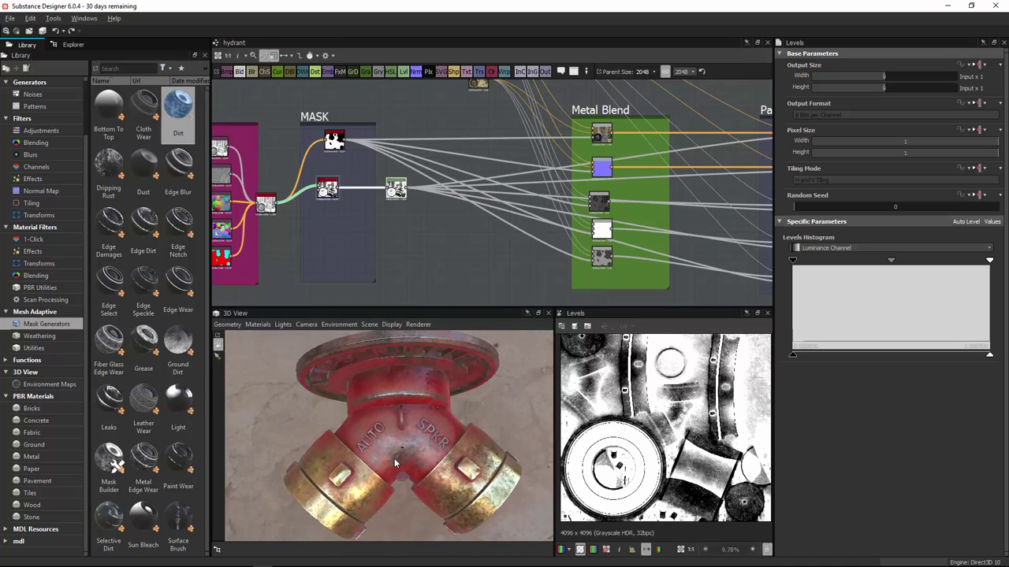
{"action": "scroll", "coordinate": [331, 215], "scroll_direction": "up", "scroll_amount": 6}
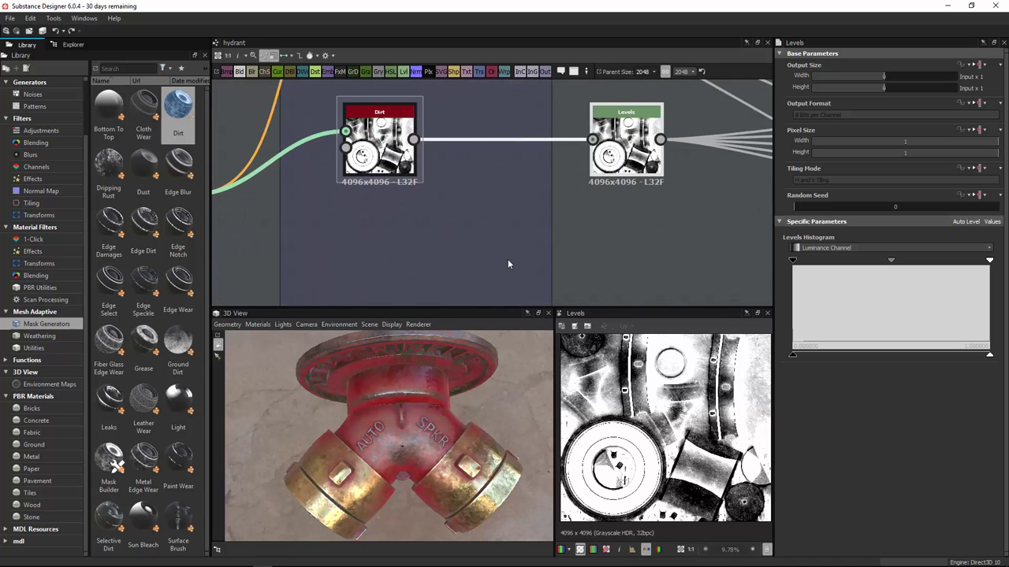
{"action": "left_click_drag", "start_coordinate": [413, 410], "coordinate": [444, 476]}
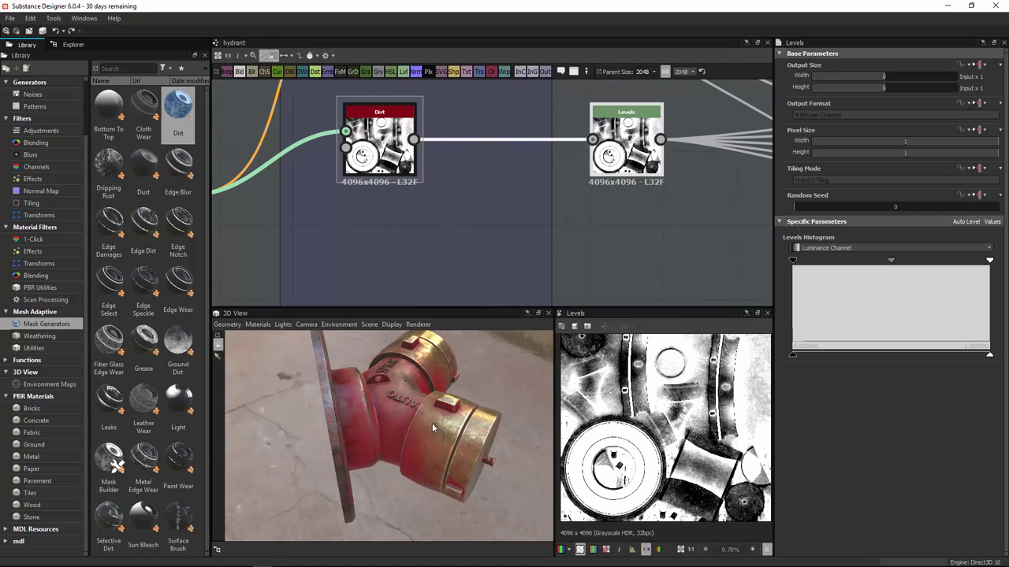
{"action": "left_click_drag", "start_coordinate": [432, 423], "coordinate": [433, 403]}
{"action": "right_click_drag", "start_coordinate": [433, 404], "coordinate": [599, 314]}
{"action": "left_click_drag", "start_coordinate": [416, 408], "coordinate": [559, 322]}
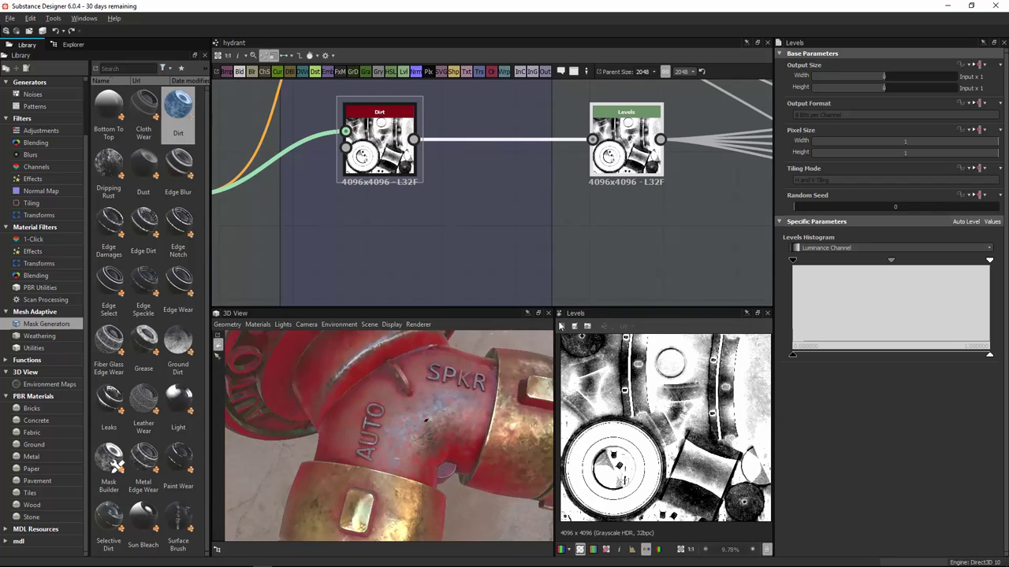
{"action": "right_click_drag", "start_coordinate": [561, 327], "coordinate": [599, 306]}
{"action": "left_click_drag", "start_coordinate": [423, 397], "coordinate": [402, 434]}
{"action": "right_click_drag", "start_coordinate": [402, 434], "coordinate": [428, 420]}
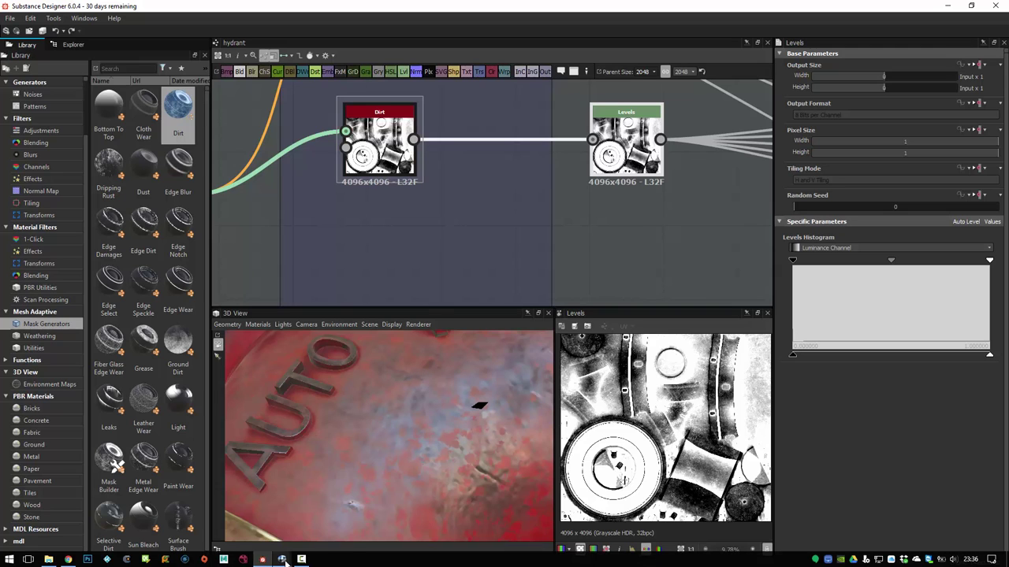
Step: Switch to the reference photo viewer, inspect the chipped red paint at 1:1 scale, and close the viewer
{"action": "mouse_move", "coordinate": [281, 558]}
{"action": "left_click", "coordinate": [245, 499]}
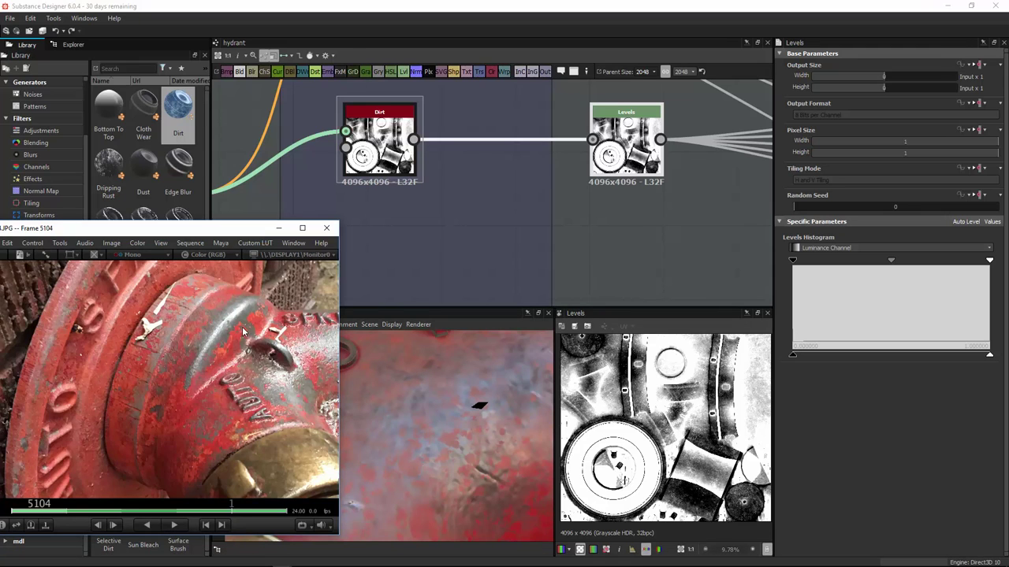
{"action": "key", "text": "1"}
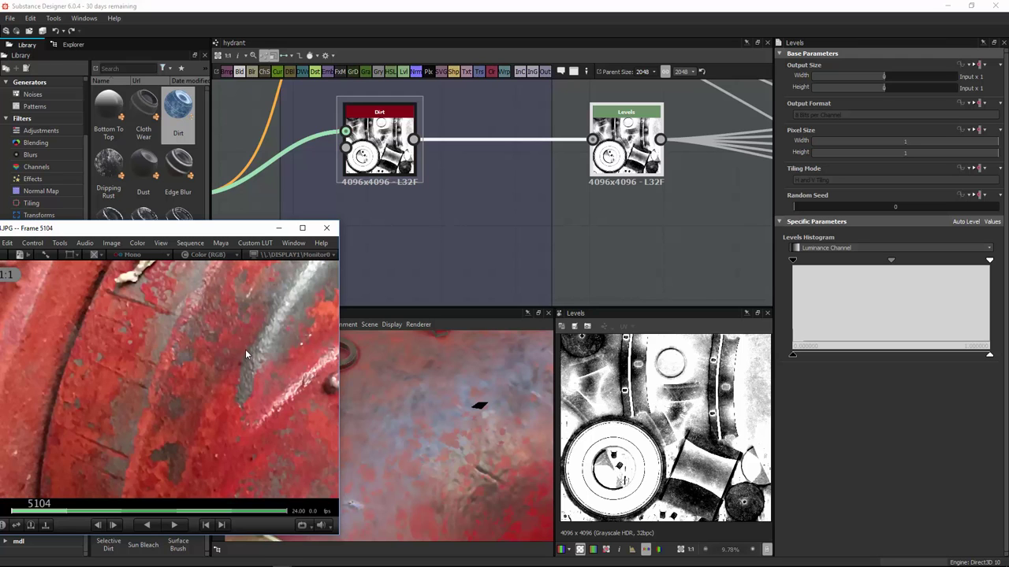
{"action": "middle_click_drag", "start_coordinate": [305, 343], "coordinate": [209, 365]}
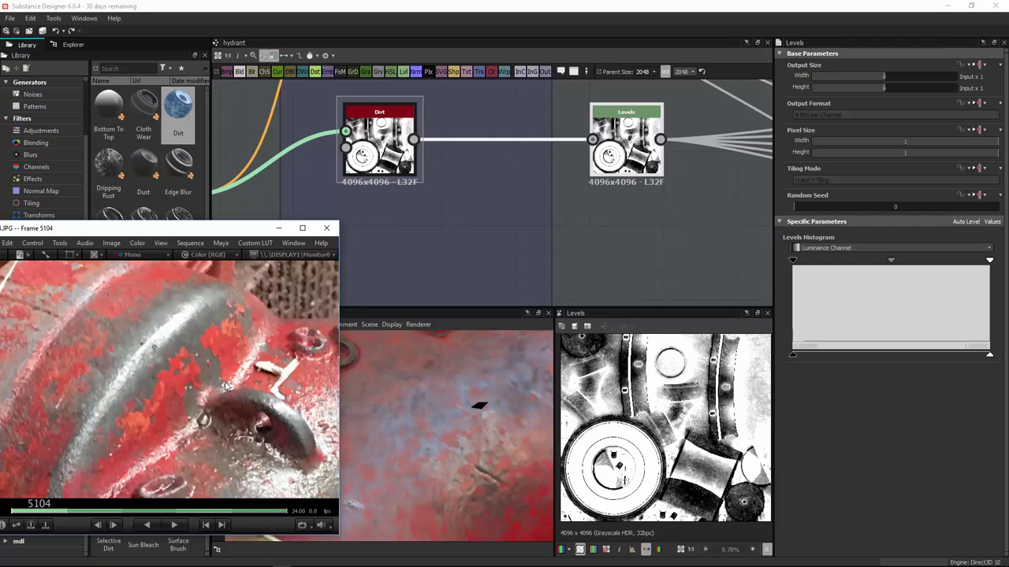
{"action": "left_click", "coordinate": [326, 228]}
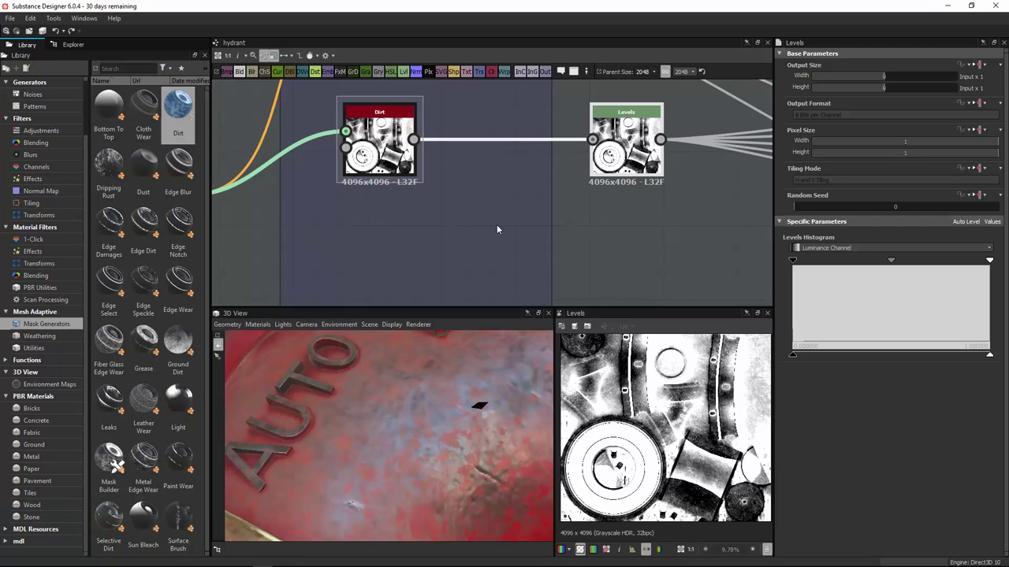
Step: Set the Dirt node's Dirt Contrast to 0.98 and check the paint edges on the hydrant
{"action": "middle_click_drag", "start_coordinate": [497, 224], "coordinate": [460, 251]}
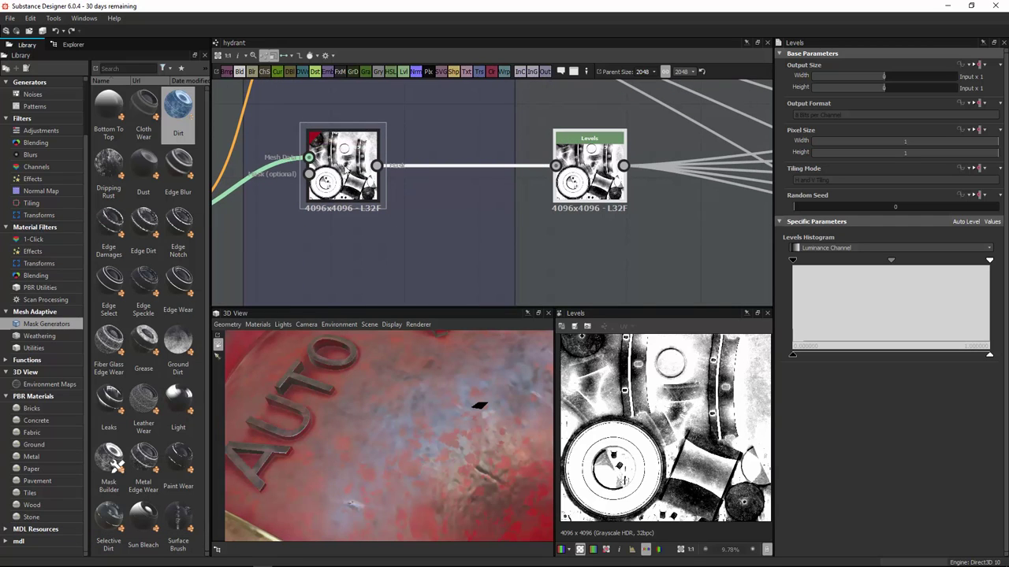
{"action": "middle_click_drag", "start_coordinate": [376, 184], "coordinate": [400, 202]}
{"action": "left_click", "coordinate": [385, 202]}
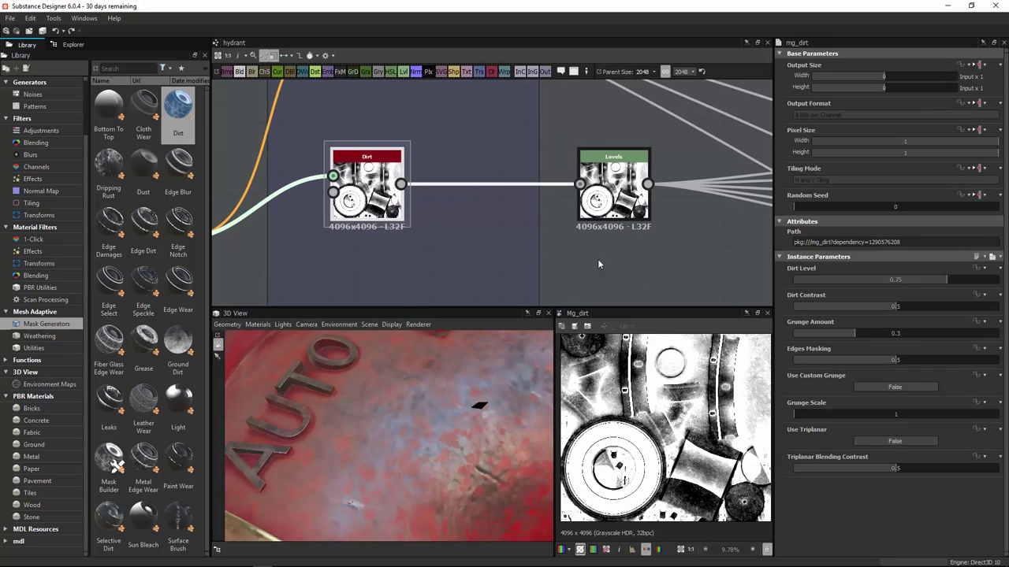
{"action": "scroll", "coordinate": [691, 390], "scroll_direction": "up", "scroll_amount": 5}
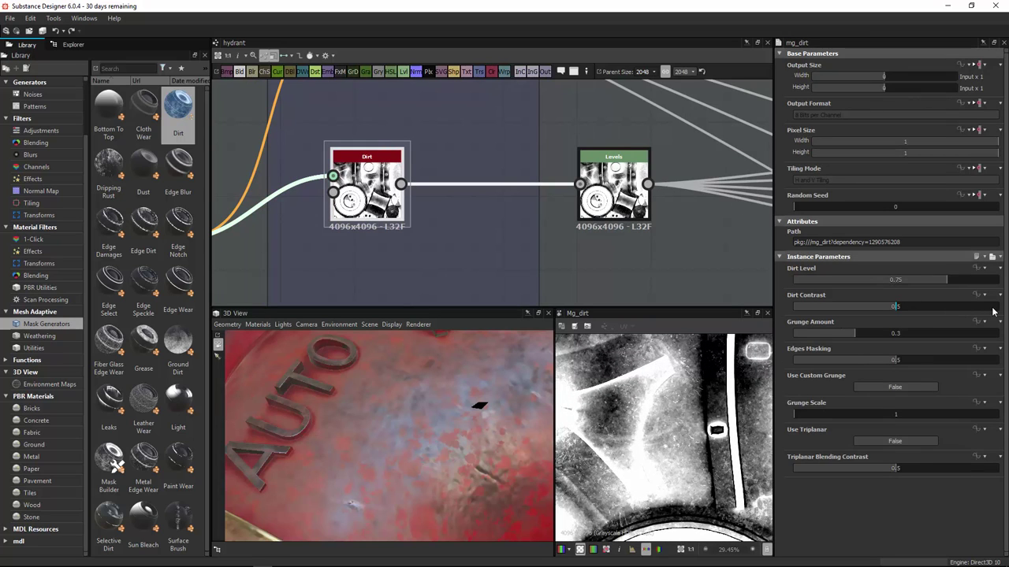
{"action": "left_click_drag", "start_coordinate": [988, 317], "coordinate": [995, 319]}
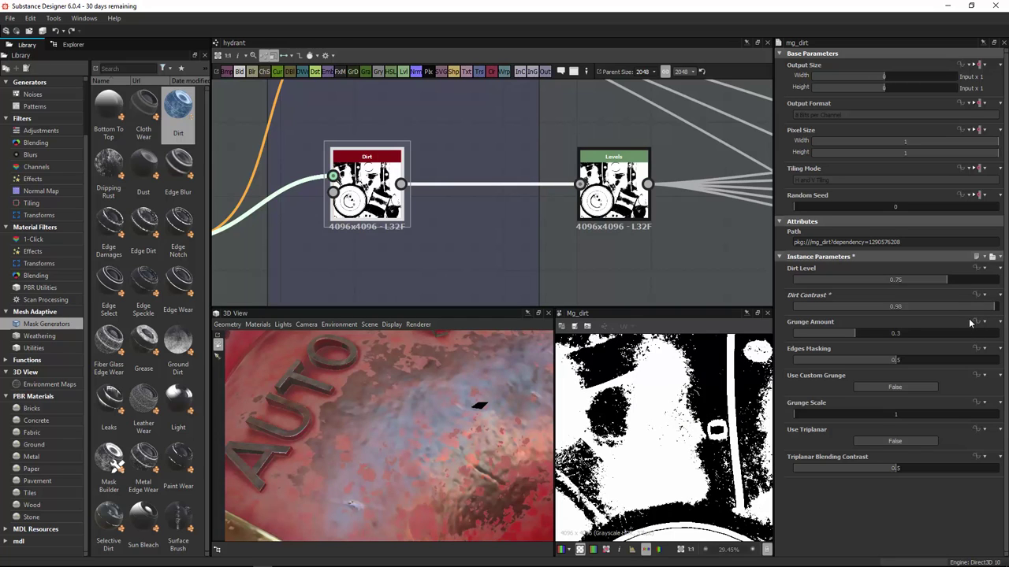
{"action": "left_click_drag", "start_coordinate": [422, 438], "coordinate": [399, 426]}
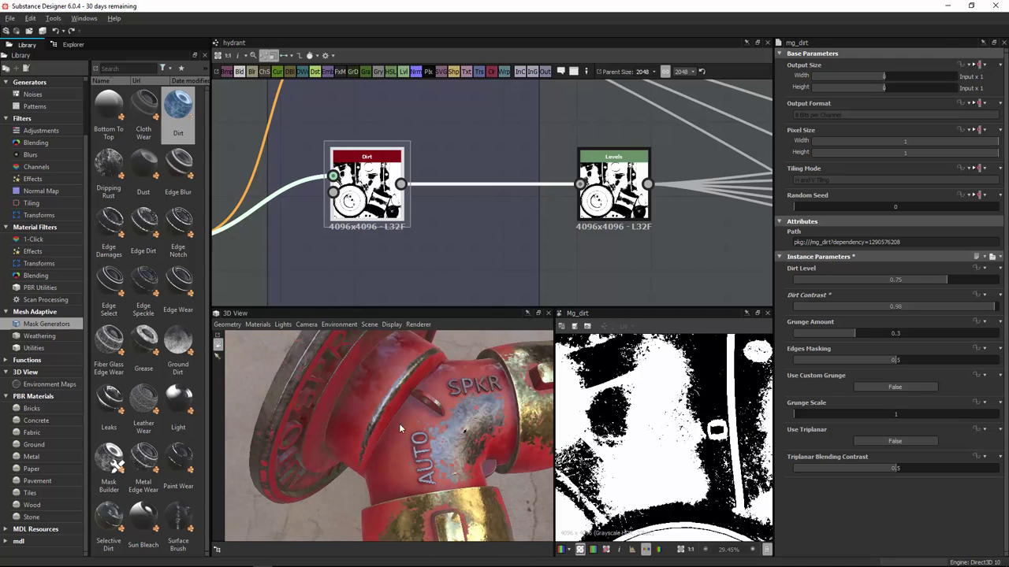
Step: Try a Grunge Amount of 0.43 on the Dirt node and inspect the hydrant's flange, body and brass caps
{"action": "left_click", "coordinate": [881, 333]}
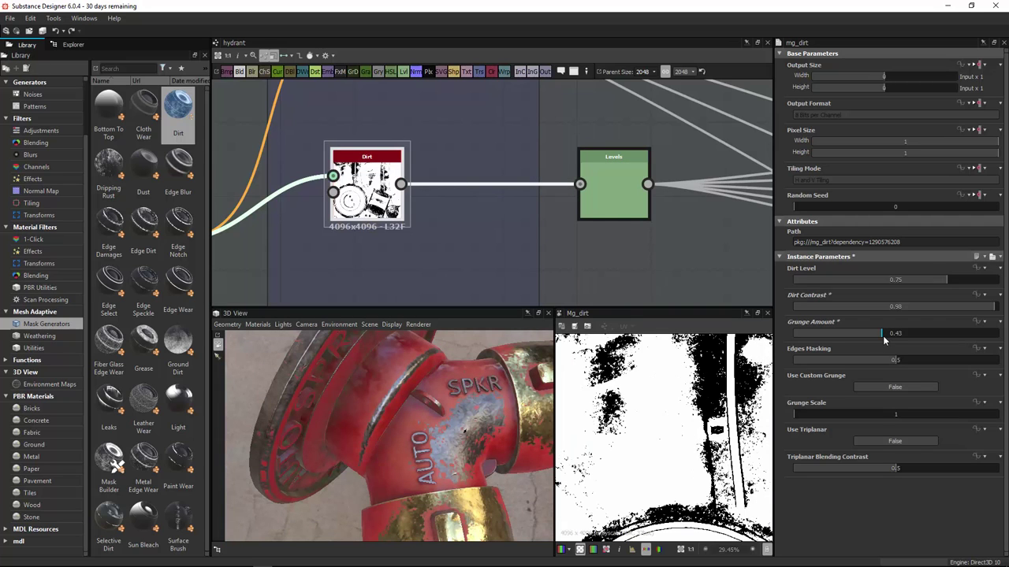
{"action": "left_click_drag", "start_coordinate": [475, 447], "coordinate": [469, 415]}
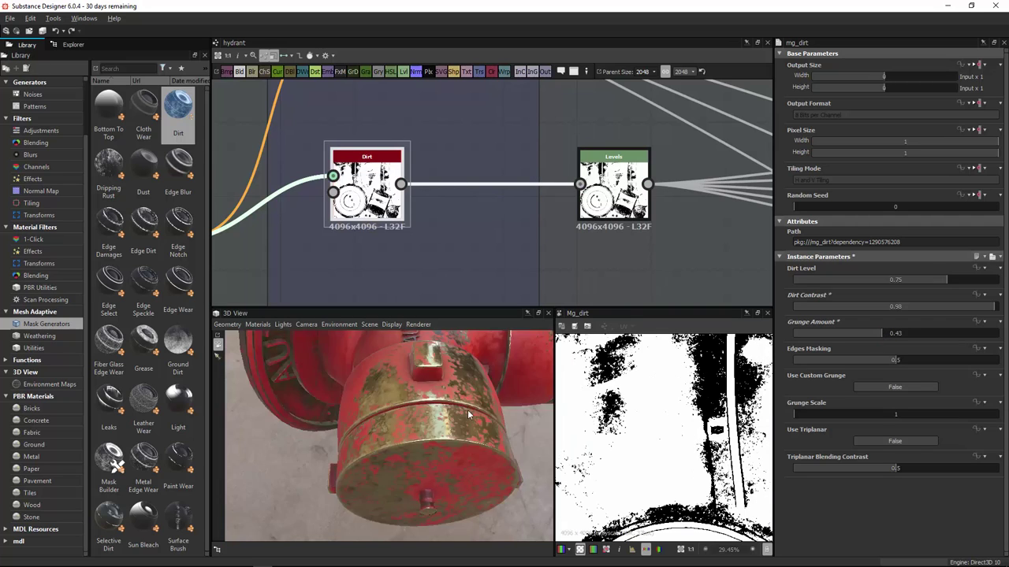
{"action": "left_click_drag", "start_coordinate": [401, 394], "coordinate": [381, 374]}
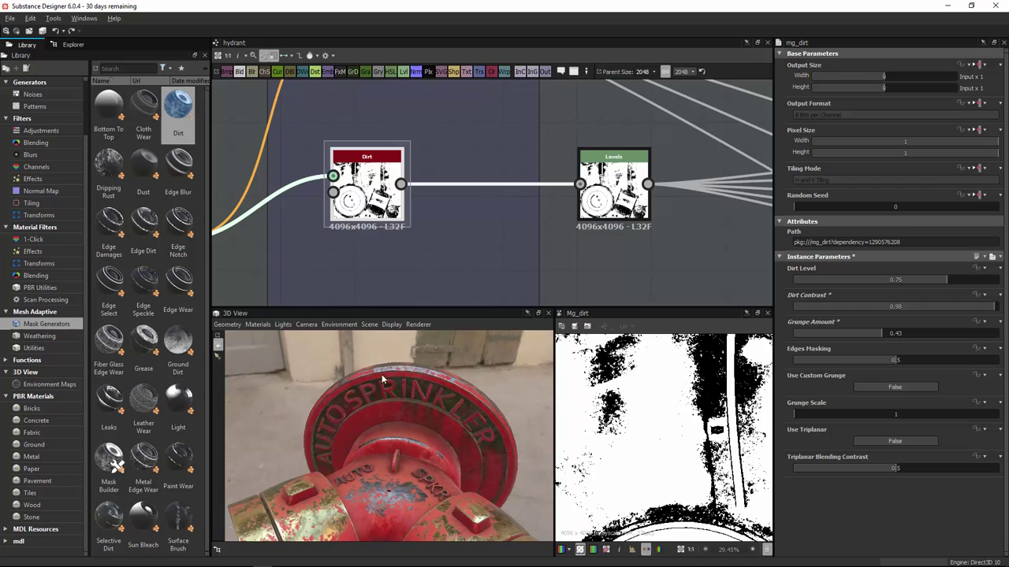
{"action": "left_click_drag", "start_coordinate": [462, 355], "coordinate": [395, 451]}
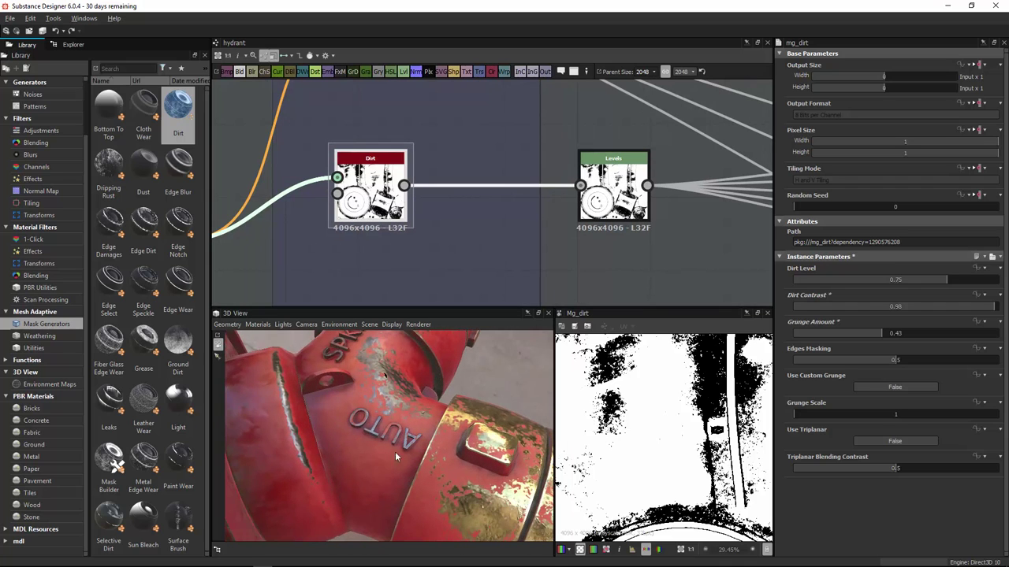
{"action": "left_click_drag", "start_coordinate": [432, 410], "coordinate": [510, 363]}
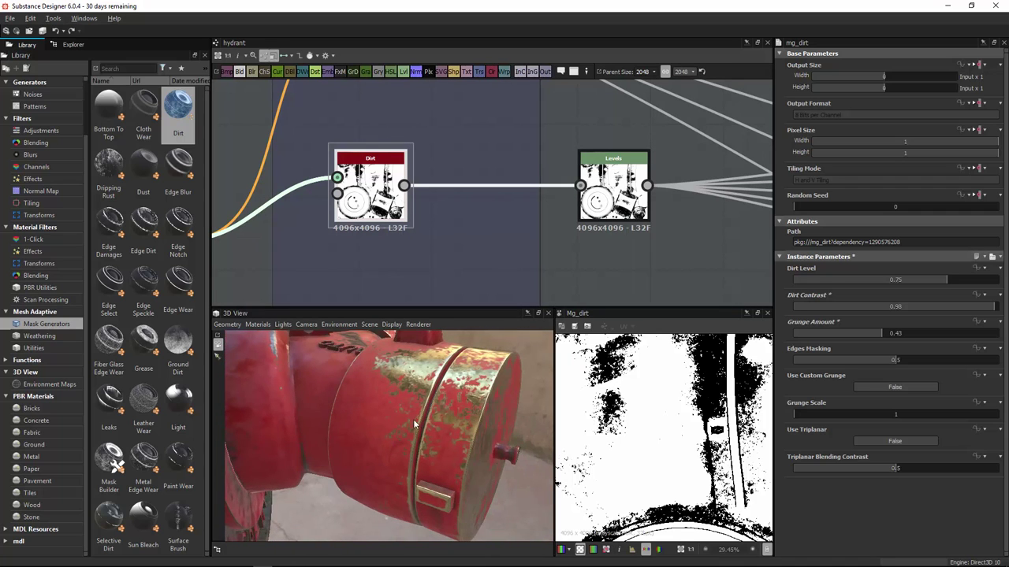
{"action": "left_click_drag", "start_coordinate": [415, 425], "coordinate": [430, 409]}
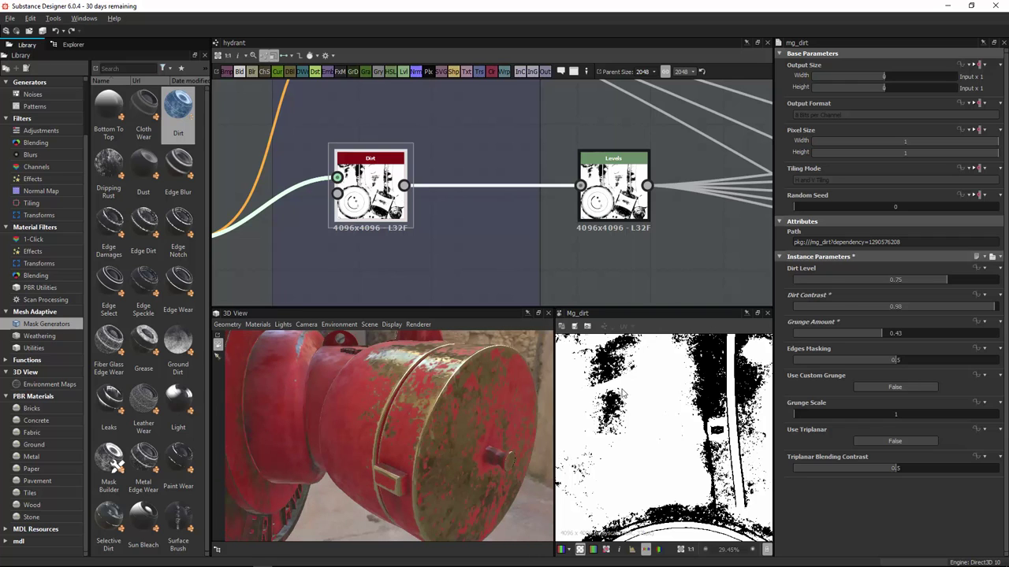
Step: Set the Dirt node's Edges Masking to 0.63 and Grunge Amount to 0.61, and check the cap's paint coverage
{"action": "left_click", "coordinate": [924, 360]}
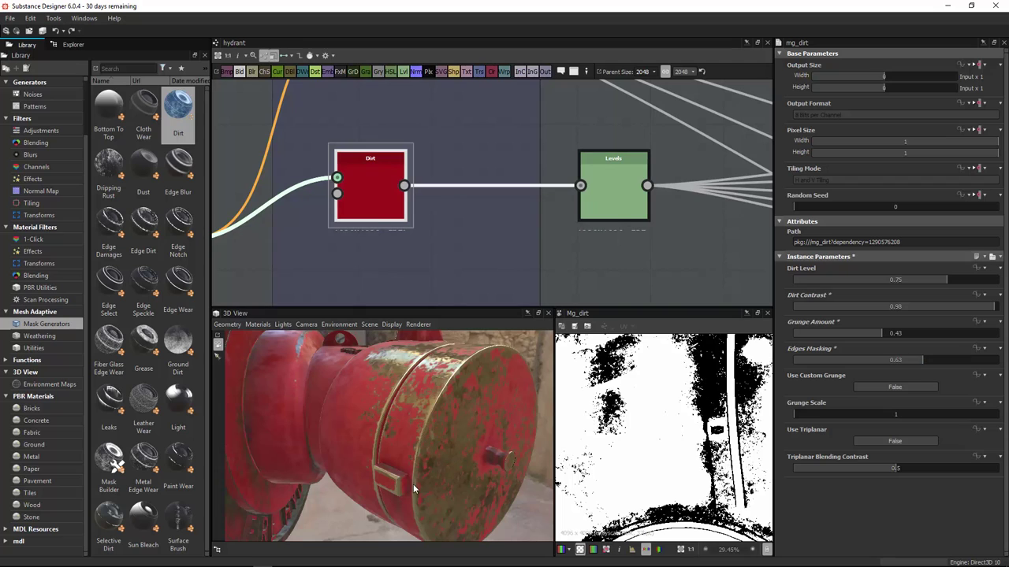
{"action": "left_click", "coordinate": [918, 332]}
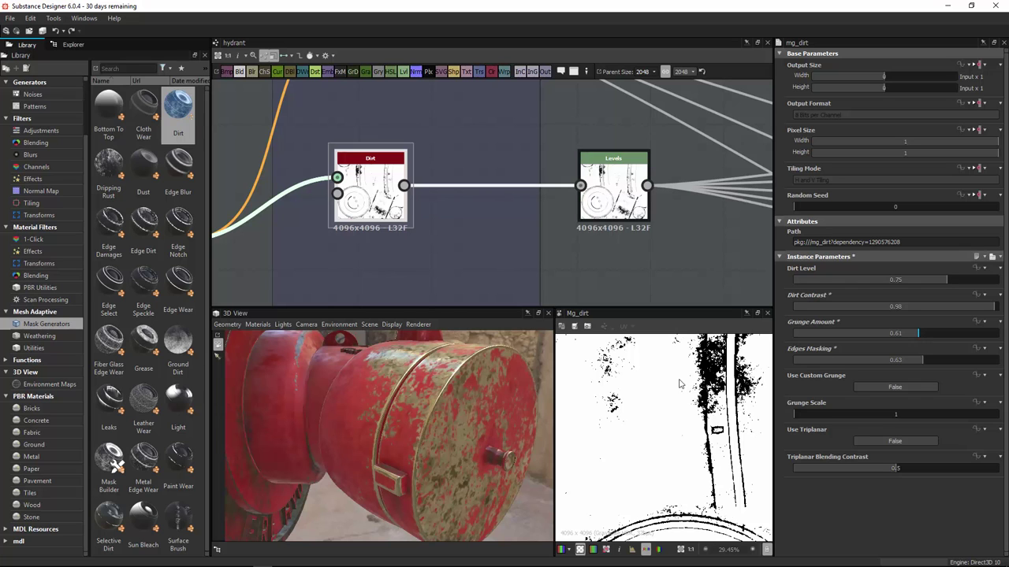
{"action": "left_click_drag", "start_coordinate": [427, 436], "coordinate": [561, 373]}
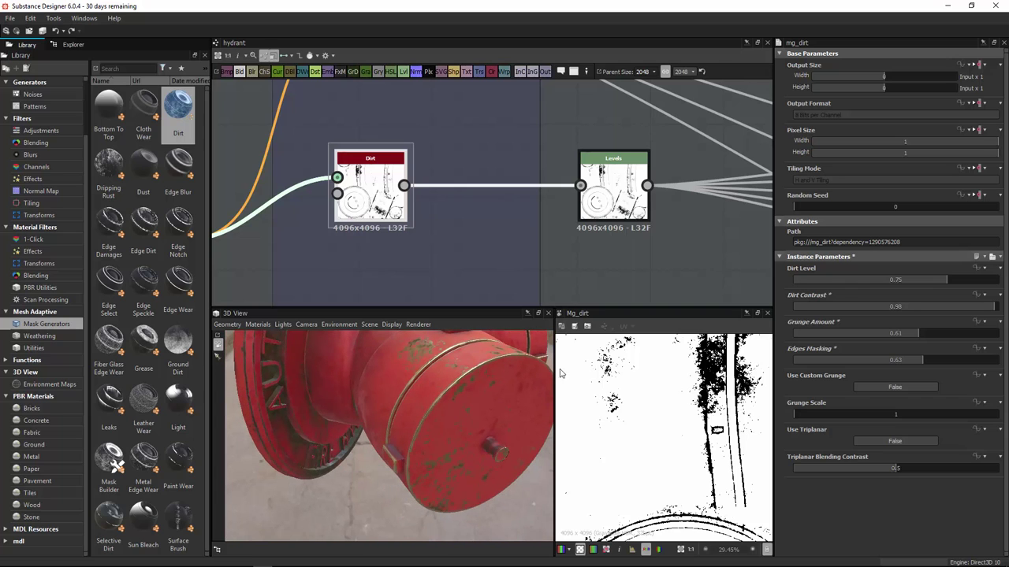
Step: Set the Dirt node's Dirt Level to 0.62 and compare the hydrant's paint wear with the reference photo
{"action": "left_click", "coordinate": [921, 279]}
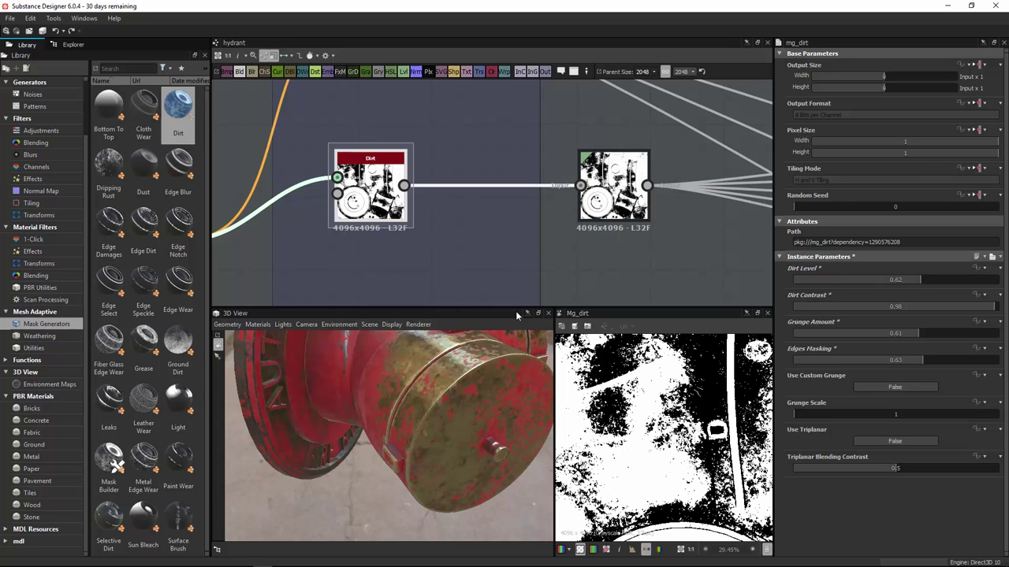
{"action": "left_click_drag", "start_coordinate": [473, 346], "coordinate": [453, 419]}
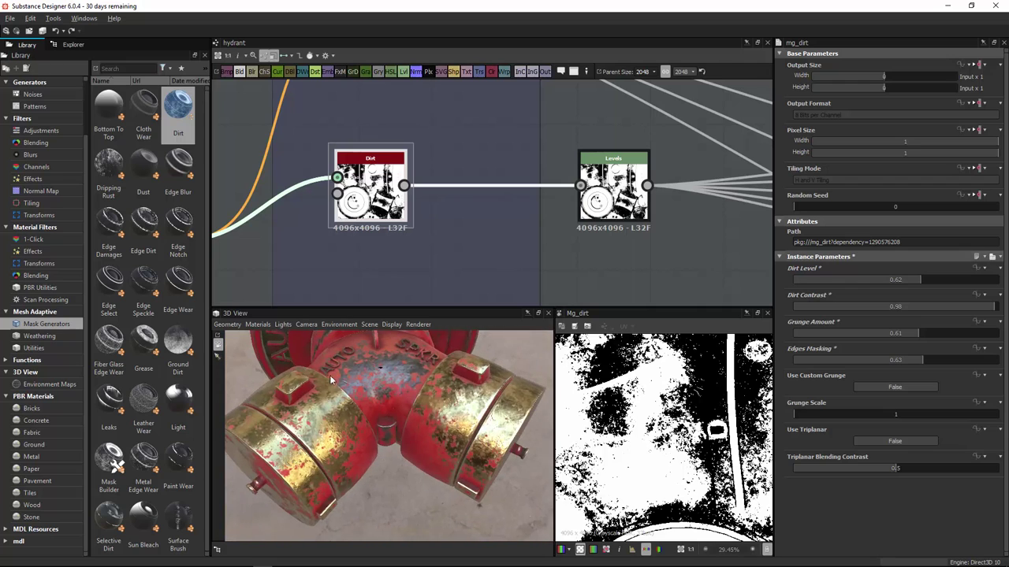
{"action": "left_click_drag", "start_coordinate": [331, 378], "coordinate": [412, 383]}
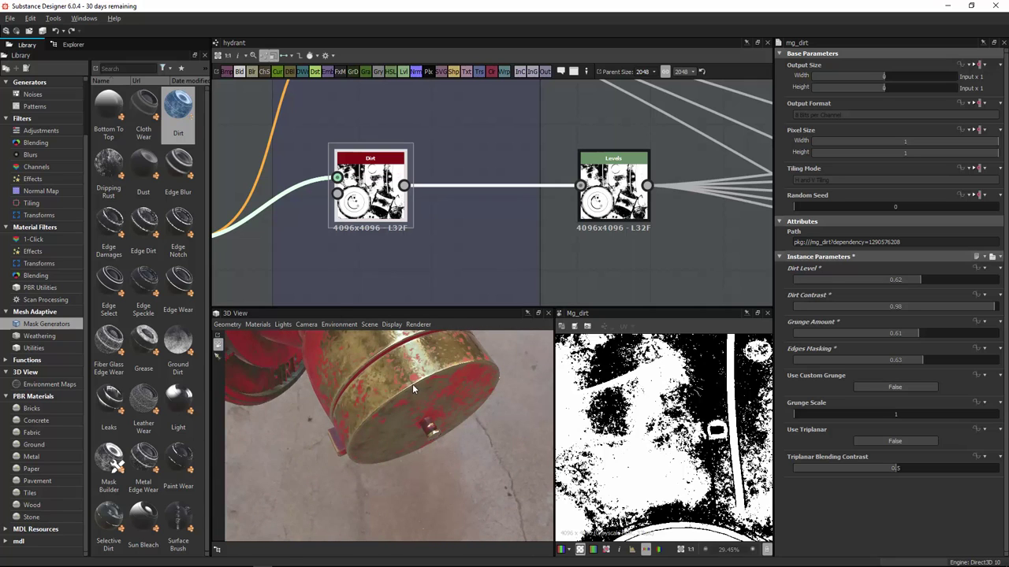
{"action": "key", "text": "alt+Tab"}
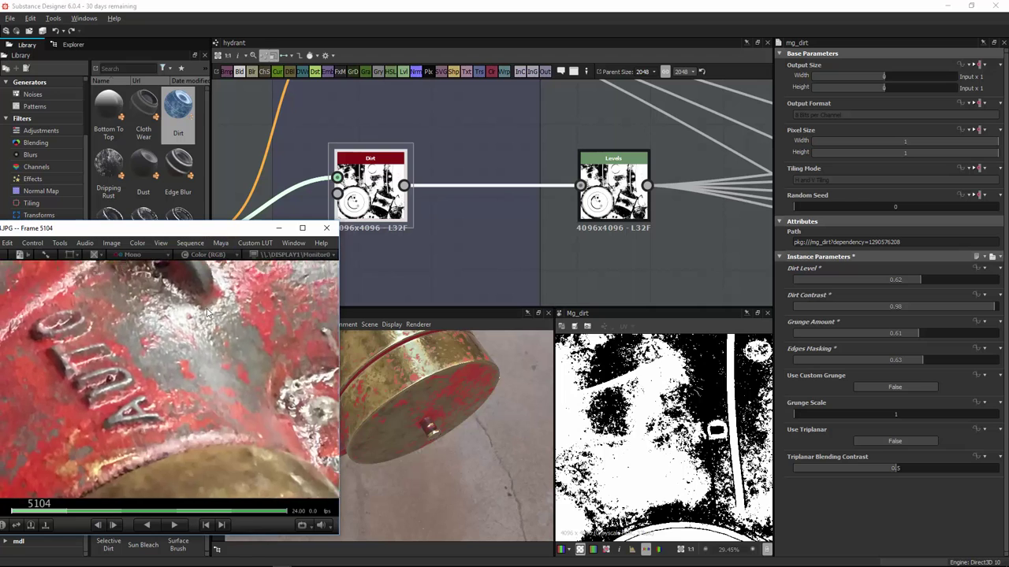
Step: Compare the chipped paint around the reference photo's brass parts and AUTO lettering with the same areas of the hydrant model
{"action": "middle_click_drag", "start_coordinate": [107, 469], "coordinate": [170, 366]}
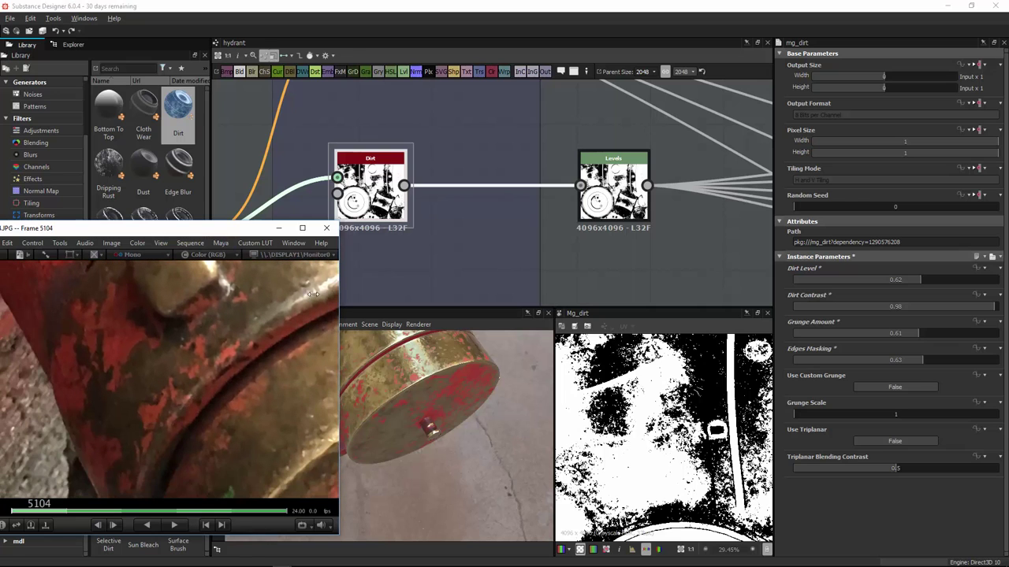
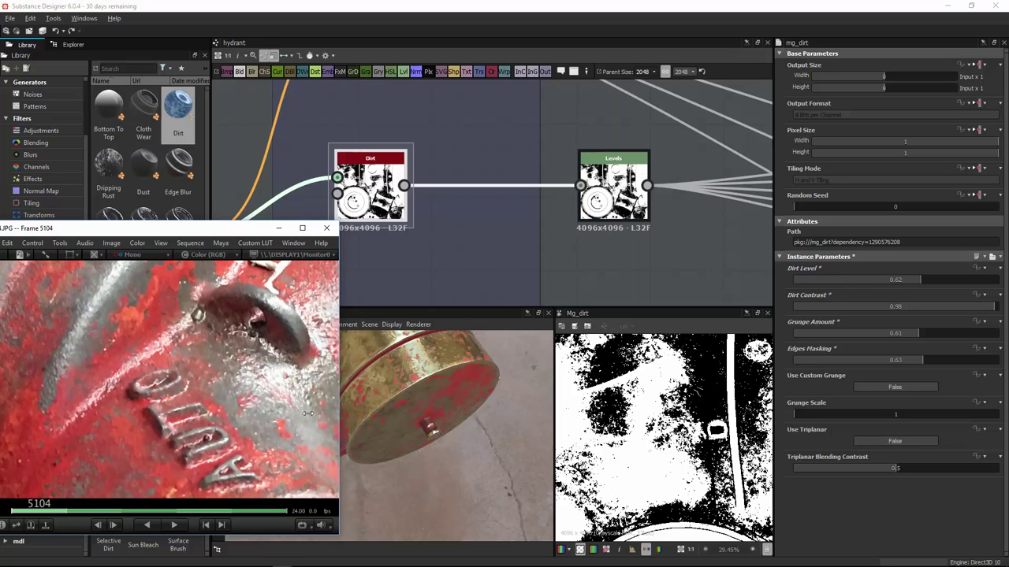
{"action": "left_click", "coordinate": [278, 228]}
{"action": "left_click_drag", "start_coordinate": [410, 394], "coordinate": [382, 409]}
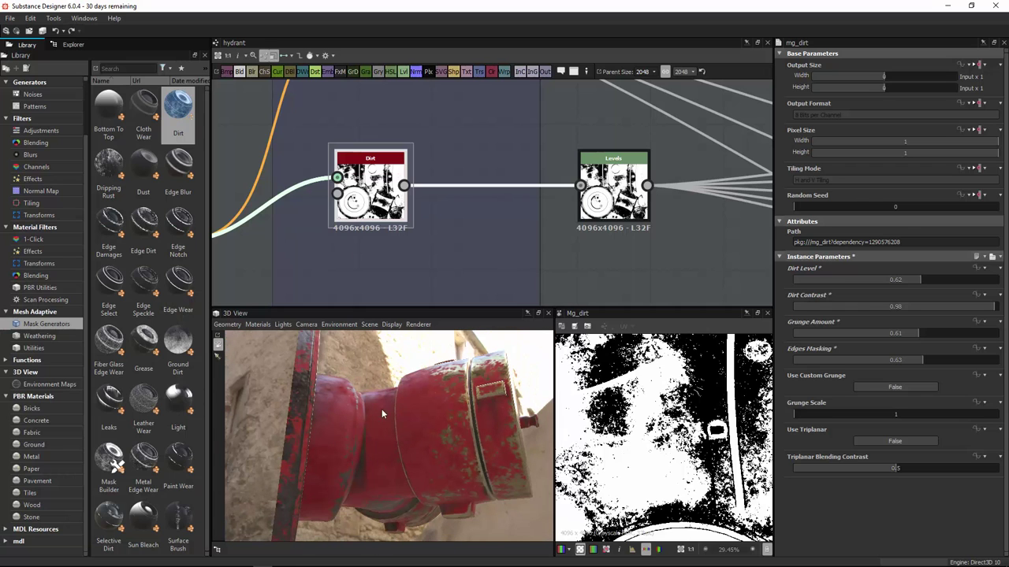
{"action": "left_click_drag", "start_coordinate": [444, 386], "coordinate": [401, 341]}
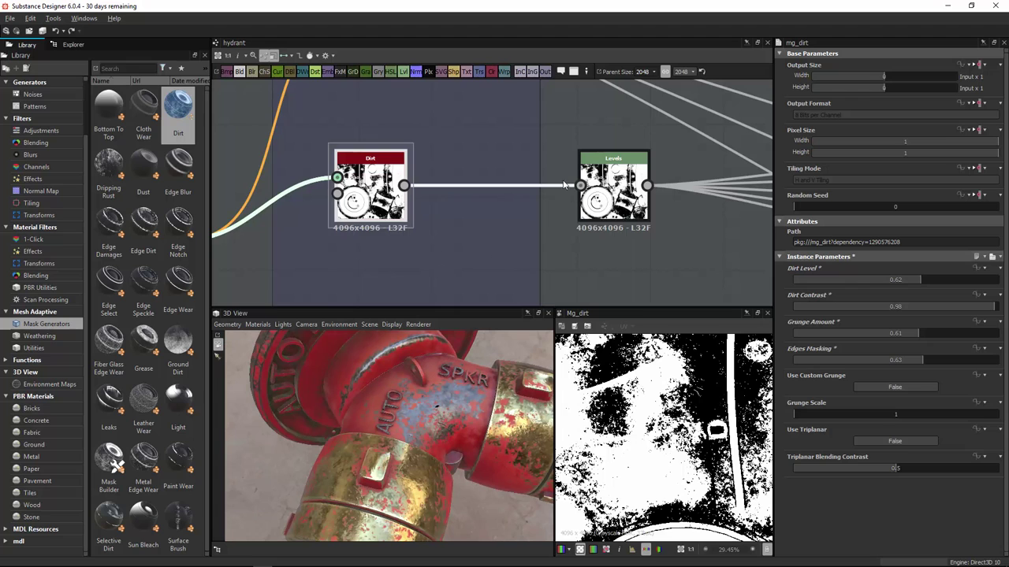
Step: Duplicate the Dirt node with its input link, align the copy above the original, and move the Levels node farther downstream to make room
{"action": "scroll", "coordinate": [564, 185], "scroll_direction": "down", "scroll_amount": 5}
{"action": "scroll", "coordinate": [549, 190], "scroll_direction": "up", "scroll_amount": 3}
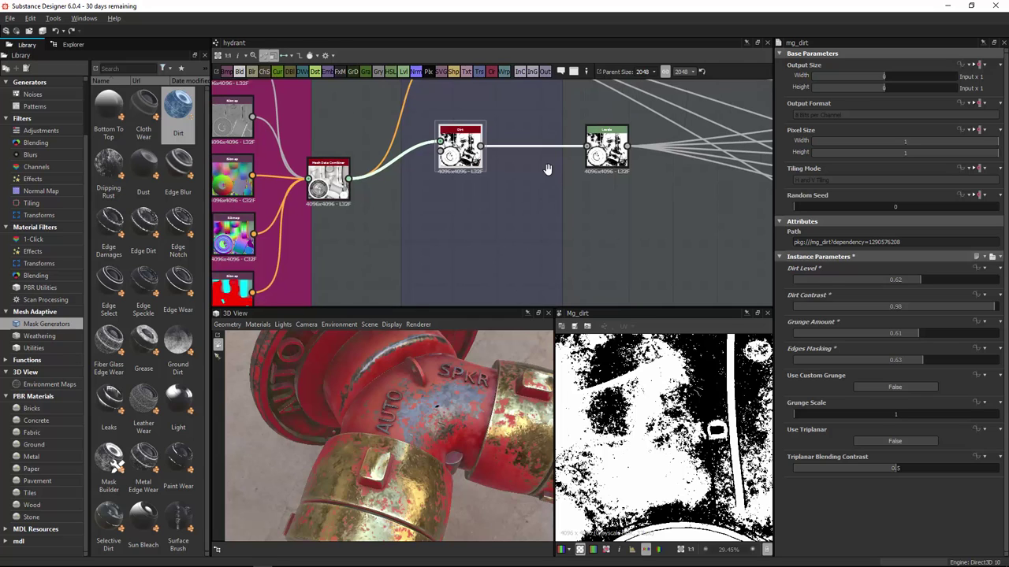
{"action": "middle_click_drag", "start_coordinate": [468, 198], "coordinate": [486, 166]}
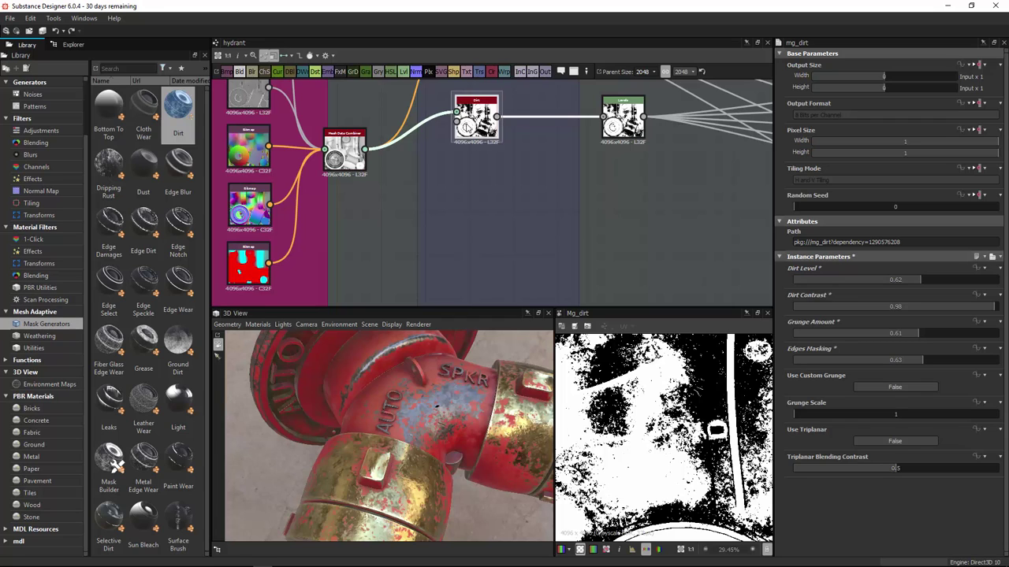
{"action": "left_click_drag", "start_coordinate": [467, 126], "coordinate": [485, 134]}
{"action": "key", "text": "ctrl+d"}
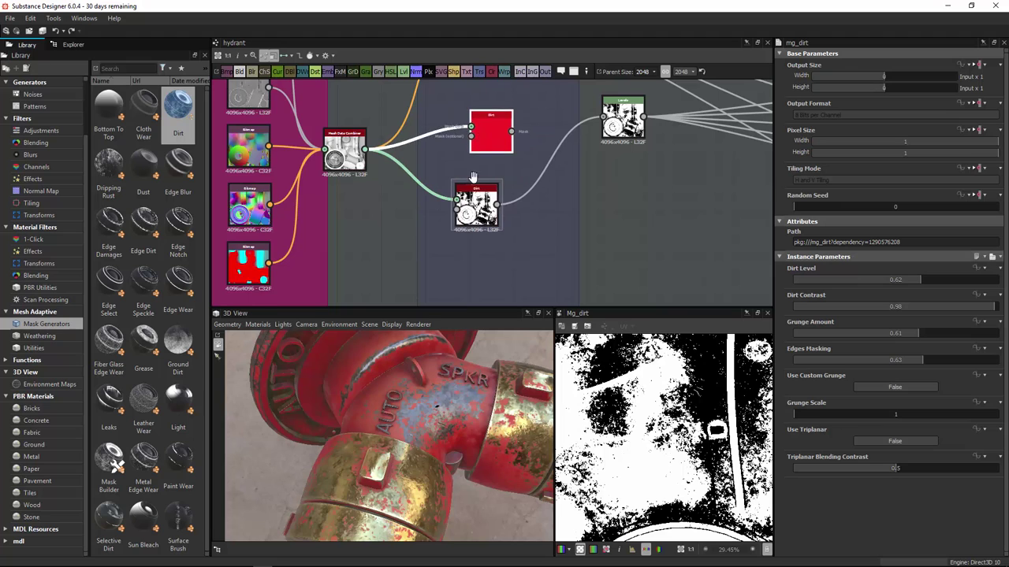
{"action": "middle_click_drag", "start_coordinate": [486, 134], "coordinate": [473, 164]}
{"action": "left_click_drag", "start_coordinate": [473, 164], "coordinate": [460, 164]}
{"action": "middle_click_drag", "start_coordinate": [501, 195], "coordinate": [394, 180]}
{"action": "left_click_drag", "start_coordinate": [502, 175], "coordinate": [568, 205]}
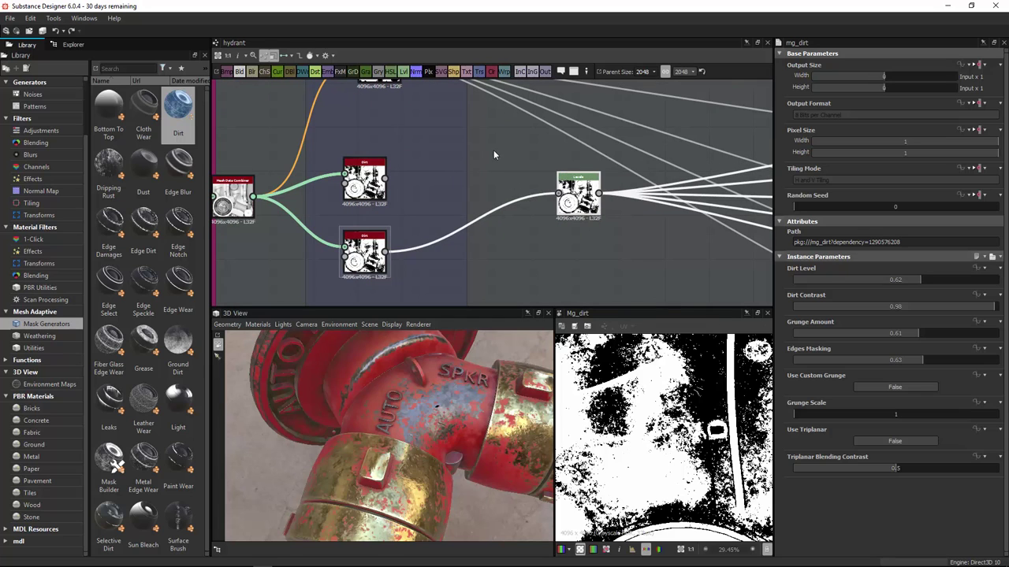
Step: Insert a Blend node that combines the upper and lower Dirt masks and feeds the Levels node
{"action": "left_click", "coordinate": [497, 155]}
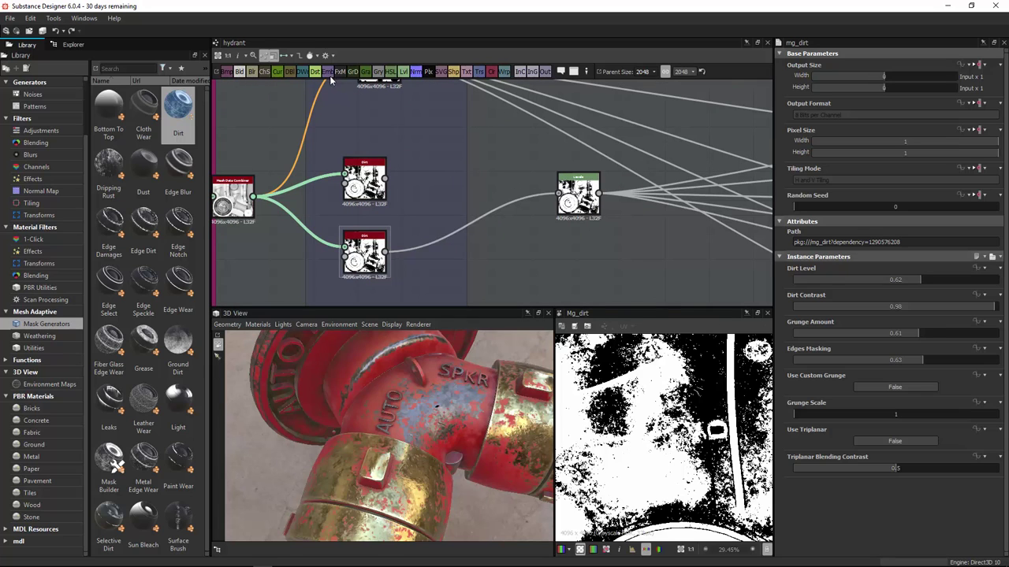
{"action": "left_click_drag", "start_coordinate": [239, 72], "coordinate": [469, 179]}
{"action": "left_click_drag", "start_coordinate": [384, 178], "coordinate": [559, 193]}
{"action": "left_click_drag", "start_coordinate": [495, 183], "coordinate": [487, 213]}
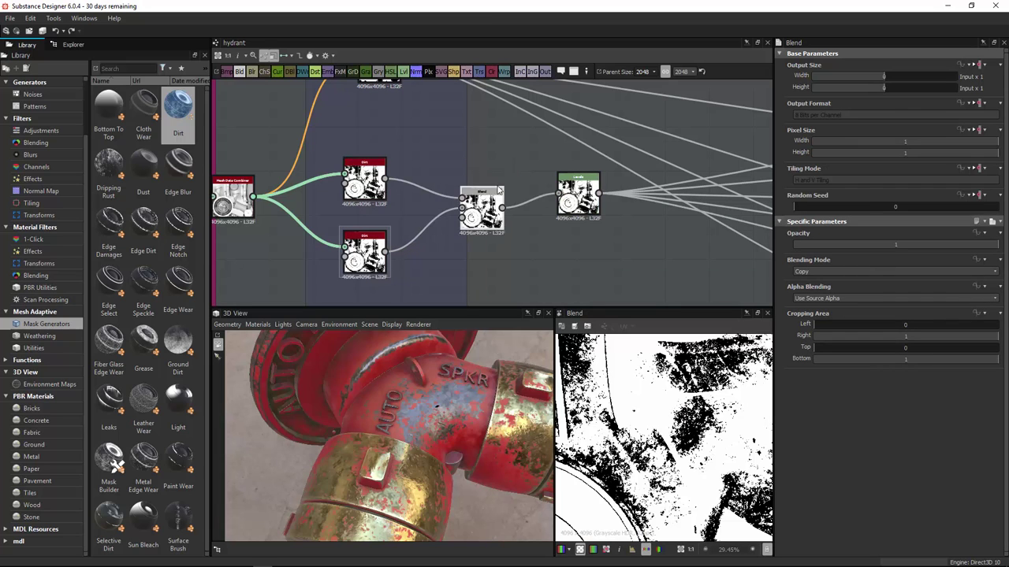
Step: Locate the Material Selector among the Mesh Adaptive utilities in the library
{"action": "middle_click_drag", "start_coordinate": [425, 215], "coordinate": [495, 187]}
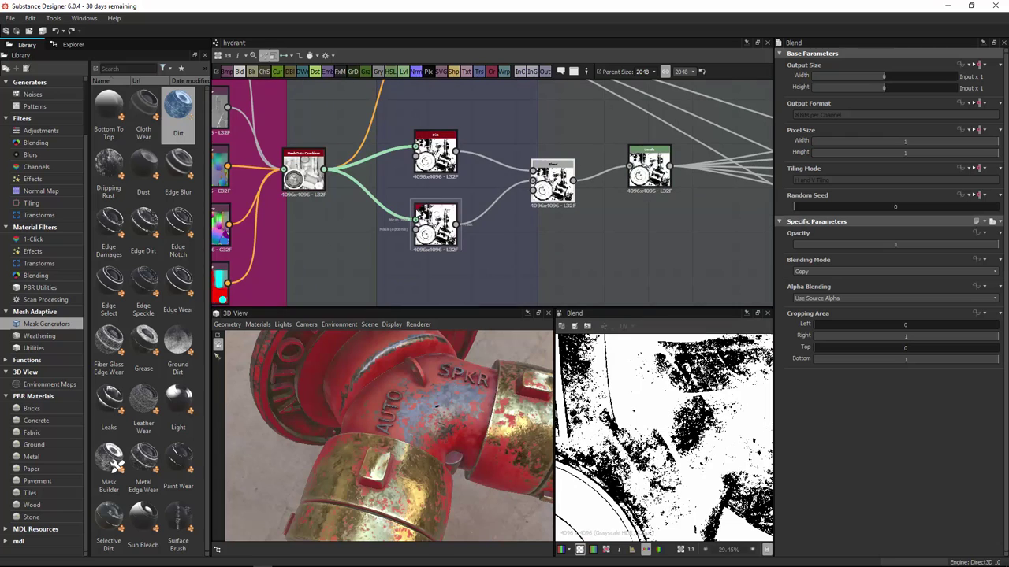
{"action": "middle_click_drag", "start_coordinate": [369, 227], "coordinate": [410, 194]}
{"action": "scroll", "coordinate": [418, 189], "scroll_direction": "down", "scroll_amount": 2}
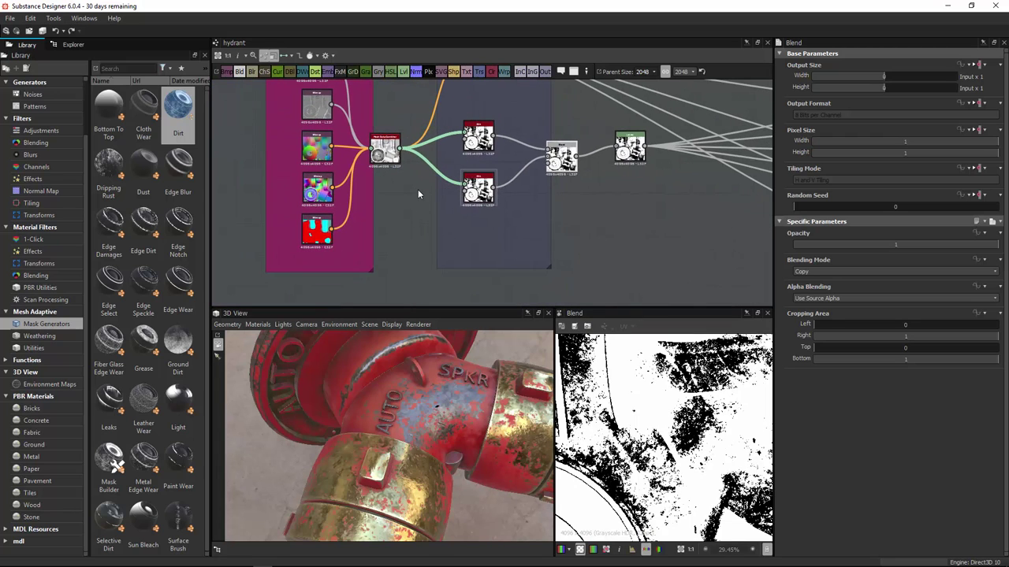
{"action": "left_click", "coordinate": [45, 349]}
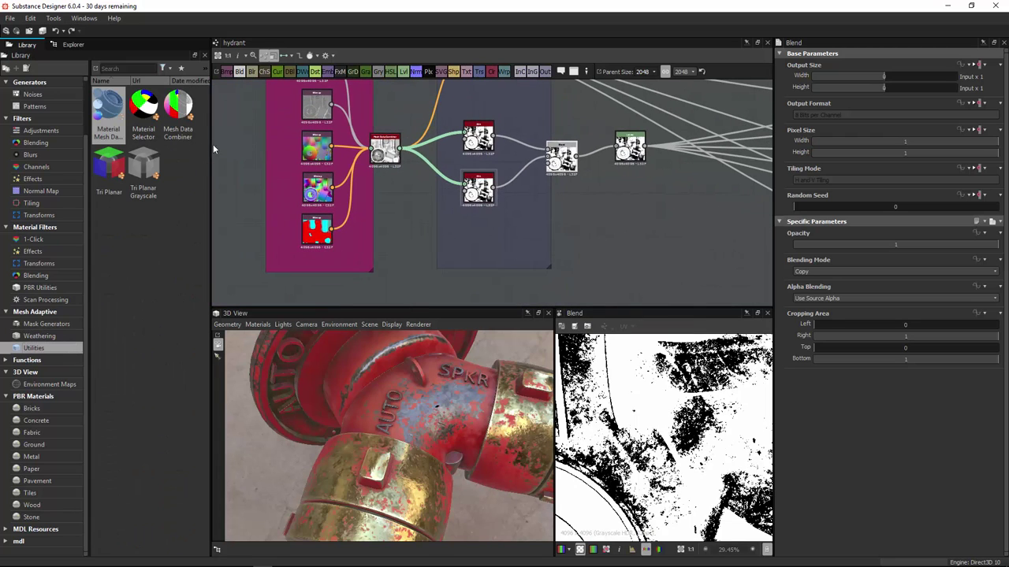
{"action": "left_click", "coordinate": [145, 114]}
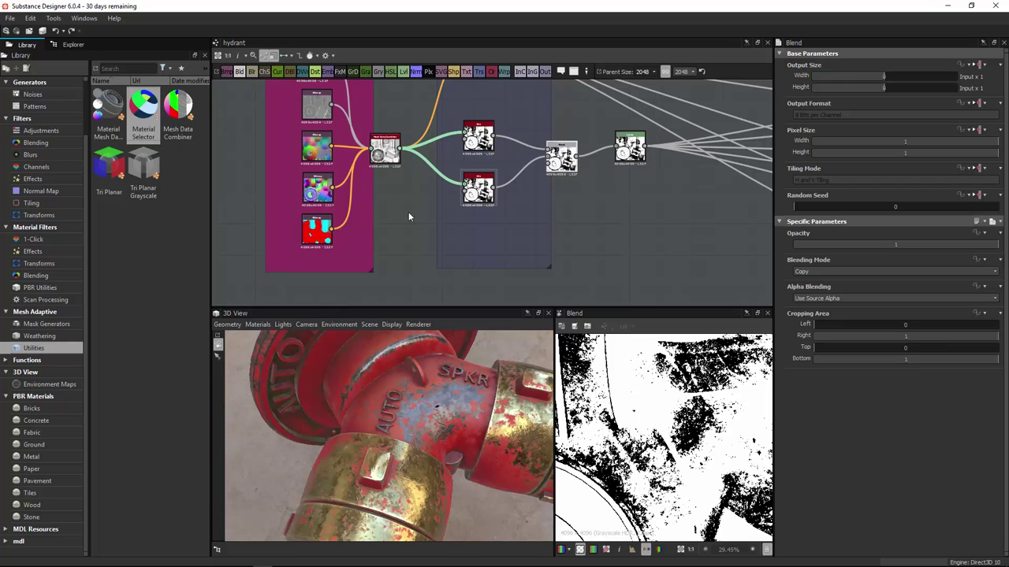
{"action": "mouse_move", "coordinate": [147, 119]}
{"action": "left_mouse_down"}
{"action": "mouse_move", "coordinate": [381, 214]}
{"action": "mouse_move", "coordinate": [252, 200]}
{"action": "mouse_move", "coordinate": [164, 119]}
{"action": "left_mouse_up"}
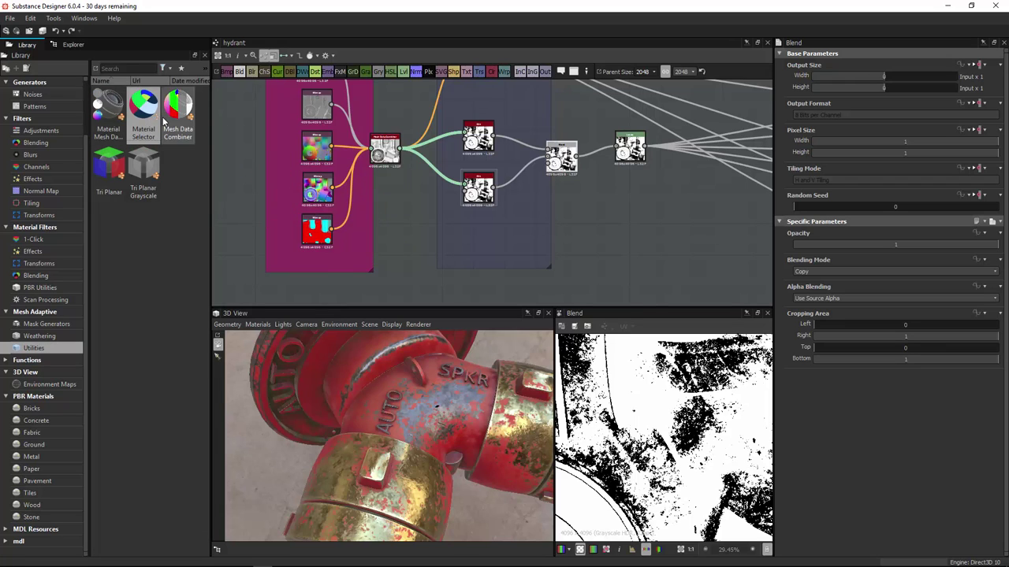
Step: Shift the Dirt, Blend and Levels nodes together and widen the MASK frame to enclose them
{"action": "scroll", "coordinate": [507, 175], "scroll_direction": "down", "scroll_amount": 3}
{"action": "middle_click_drag", "start_coordinate": [499, 156], "coordinate": [468, 194]}
{"action": "scroll", "coordinate": [457, 178], "scroll_direction": "up", "scroll_amount": 2}
{"action": "left_click_drag", "start_coordinate": [487, 114], "coordinate": [477, 132]}
{"action": "middle_click_drag", "start_coordinate": [493, 159], "coordinate": [479, 130]}
{"action": "left_click_drag", "start_coordinate": [436, 138], "coordinate": [597, 234]}
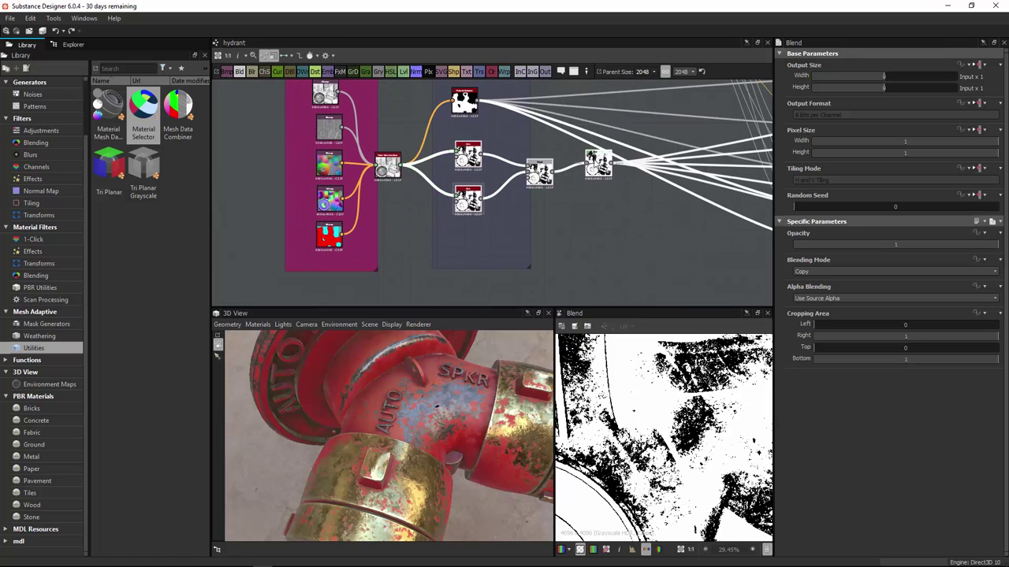
{"action": "left_click_drag", "start_coordinate": [598, 164], "coordinate": [611, 173]}
{"action": "left_click", "coordinate": [594, 223]}
{"action": "scroll", "coordinate": [596, 250], "scroll_direction": "down", "scroll_amount": 2}
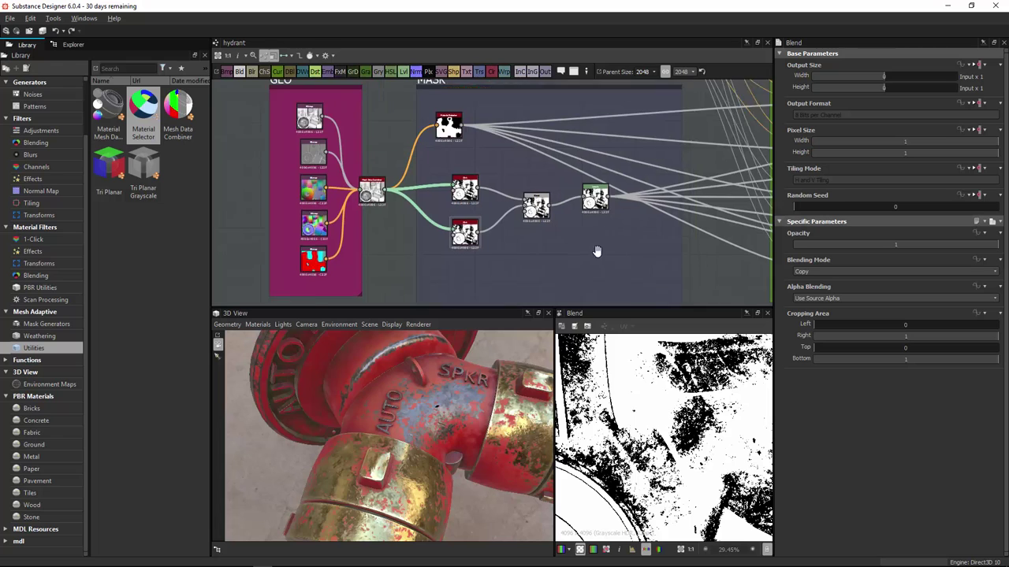
Step: Display the node links individually and connect the Material Selector output to the Blend node's opacity input
{"action": "scroll", "coordinate": [563, 251], "scroll_direction": "up", "scroll_amount": 2}
{"action": "scroll", "coordinate": [474, 163], "scroll_direction": "up", "scroll_amount": 1}
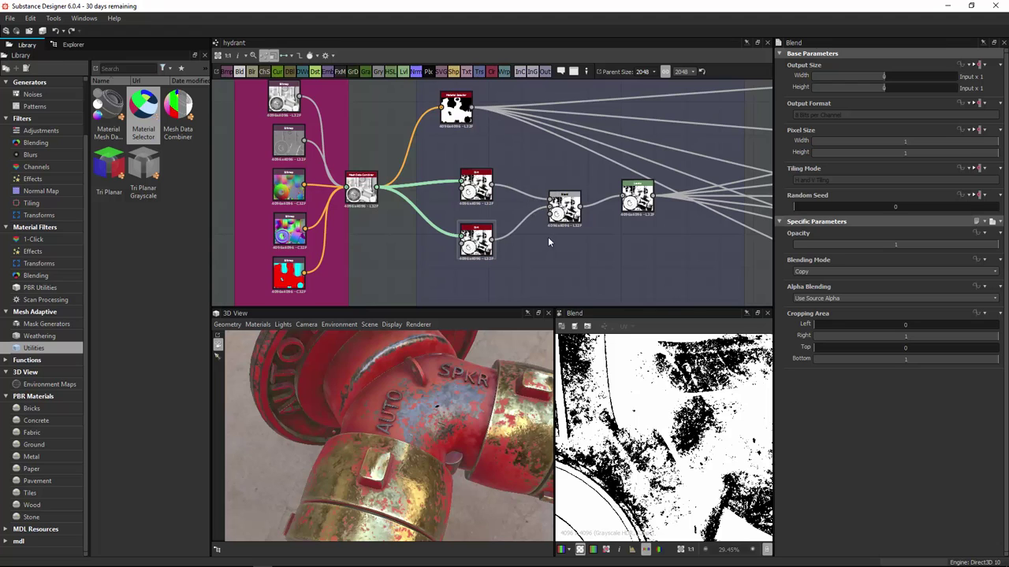
{"action": "scroll", "coordinate": [508, 197], "scroll_direction": "up", "scroll_amount": 2}
{"action": "middle_click_drag", "start_coordinate": [580, 158], "coordinate": [552, 188]}
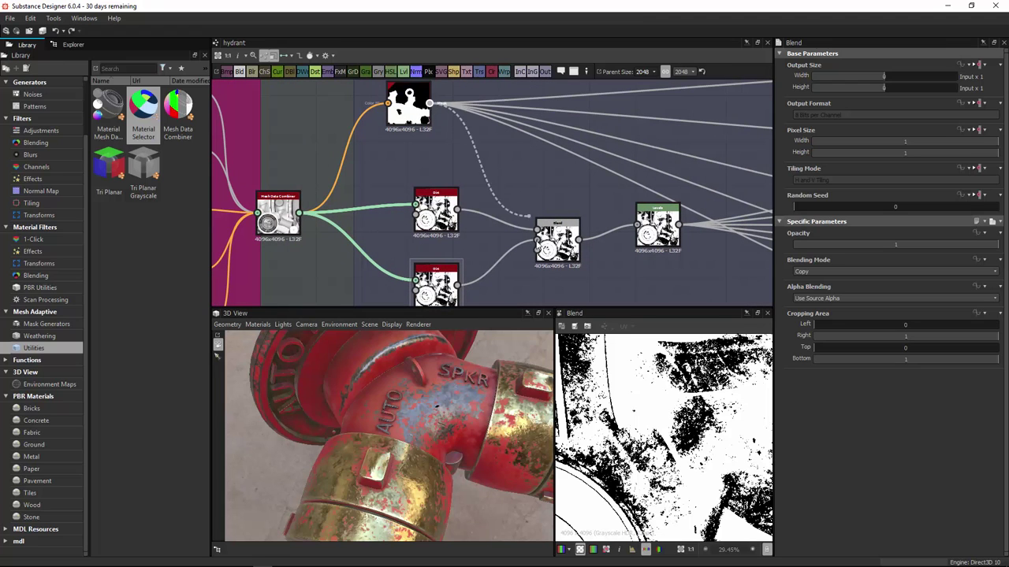
{"action": "left_click_drag", "start_coordinate": [527, 214], "coordinate": [544, 252]}
{"action": "scroll", "coordinate": [486, 253], "scroll_direction": "up", "scroll_amount": 6}
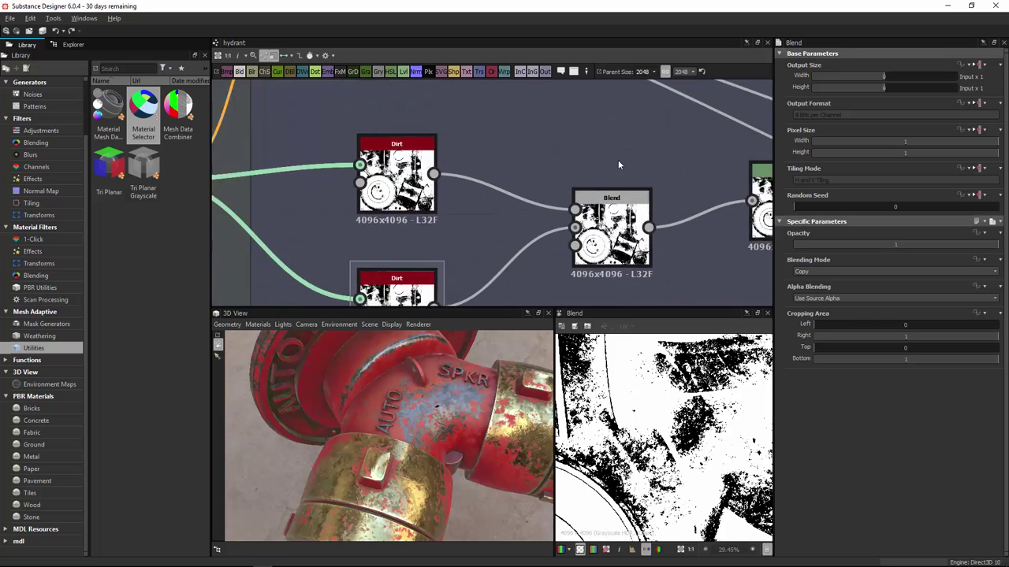
{"action": "scroll", "coordinate": [532, 240], "scroll_direction": "down", "scroll_amount": 6}
{"action": "middle_click_drag", "start_coordinate": [480, 156], "coordinate": [384, 128]}
{"action": "key", "text": "1"}
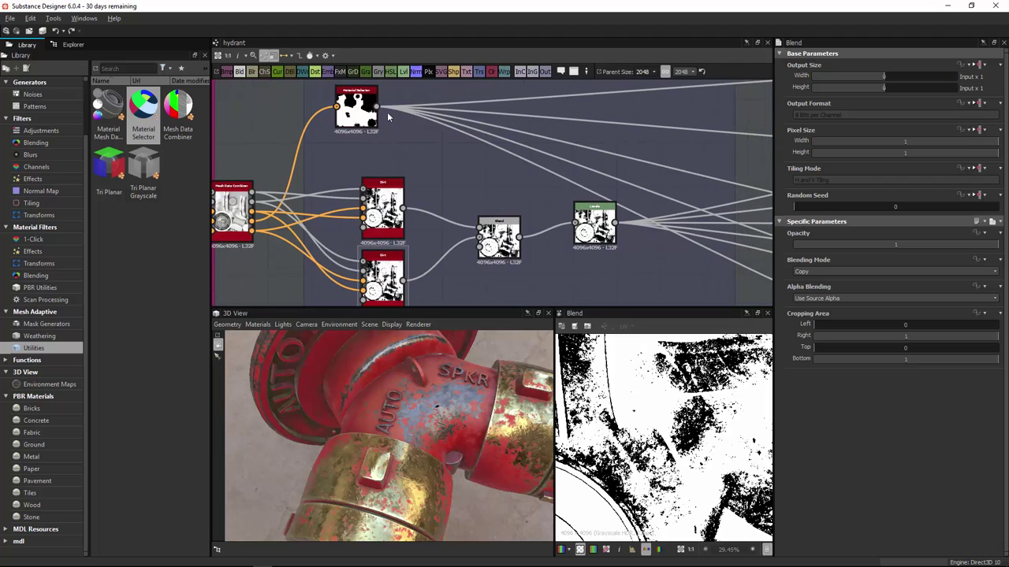
{"action": "left_click_drag", "start_coordinate": [377, 107], "coordinate": [482, 249]}
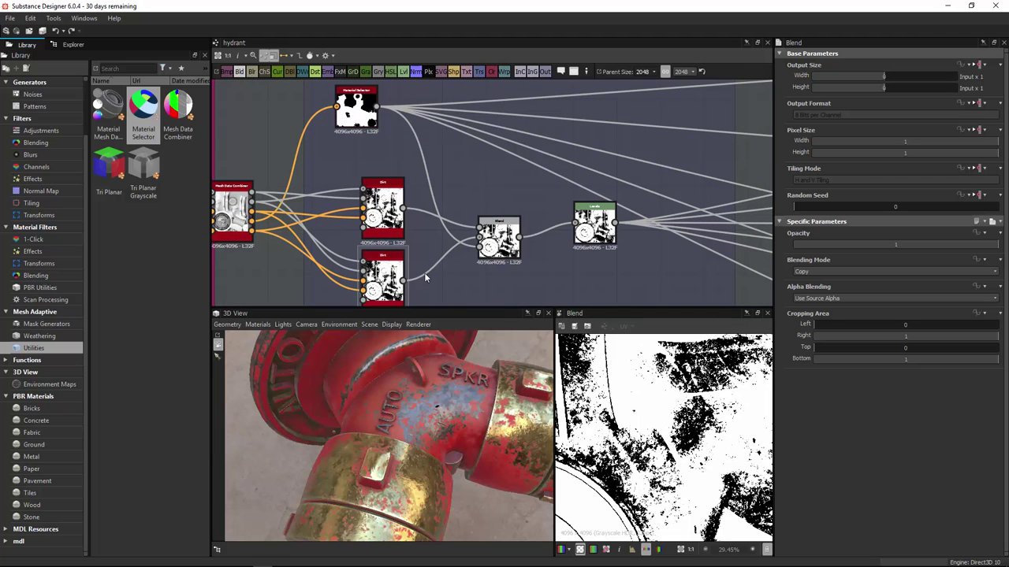
Step: Set the upper Dirt node's Random Seed to 4 and inspect the hydrant's wear in the 3D view
{"action": "scroll", "coordinate": [439, 236], "scroll_direction": "up", "scroll_amount": 4}
{"action": "middle_click_drag", "start_coordinate": [439, 235], "coordinate": [461, 190]}
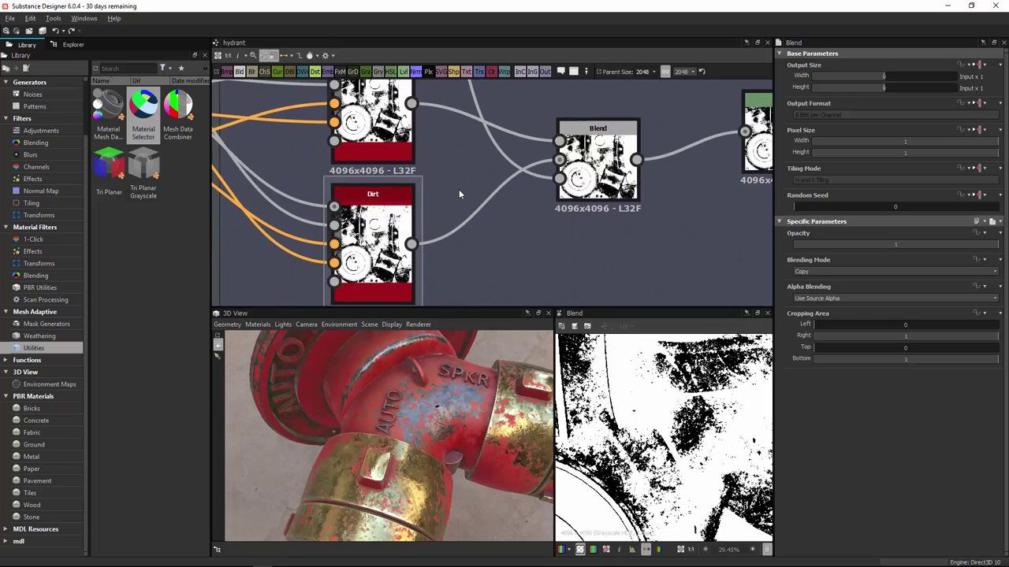
{"action": "scroll", "coordinate": [461, 189], "scroll_direction": "down", "scroll_amount": 3}
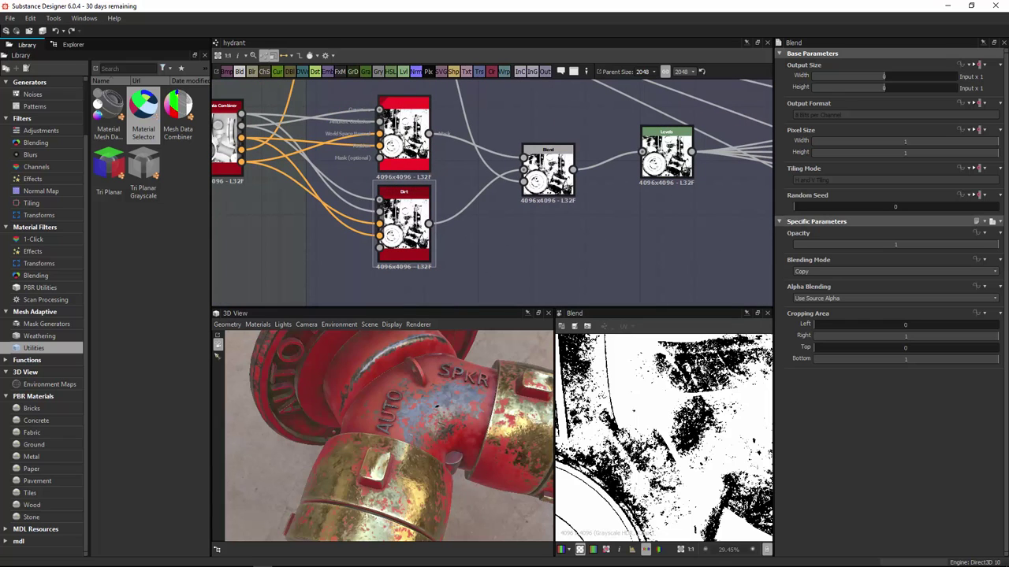
{"action": "left_click", "coordinate": [405, 137]}
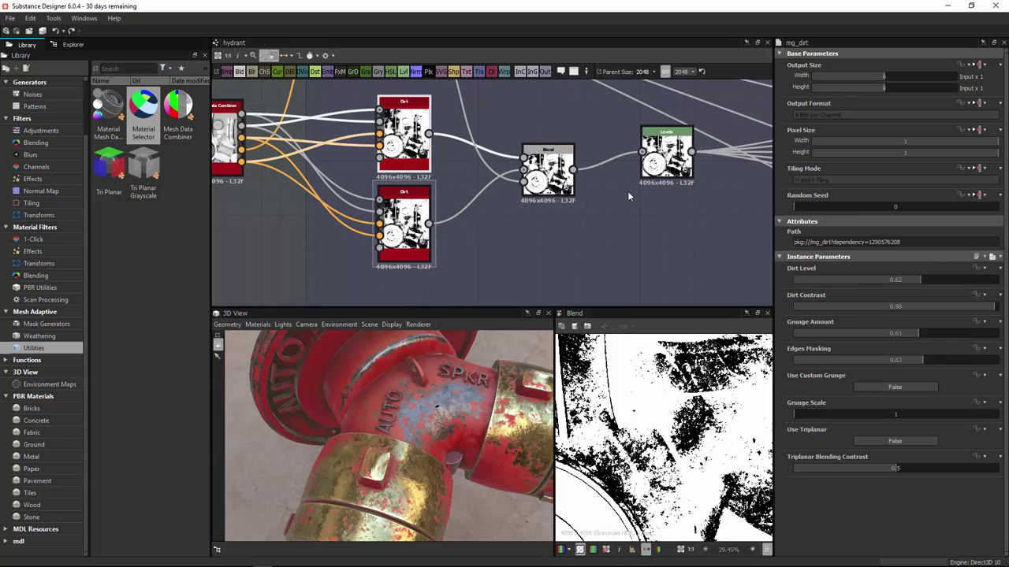
{"action": "double_click", "coordinate": [412, 133]}
{"action": "left_click_drag", "start_coordinate": [411, 133], "coordinate": [412, 127]}
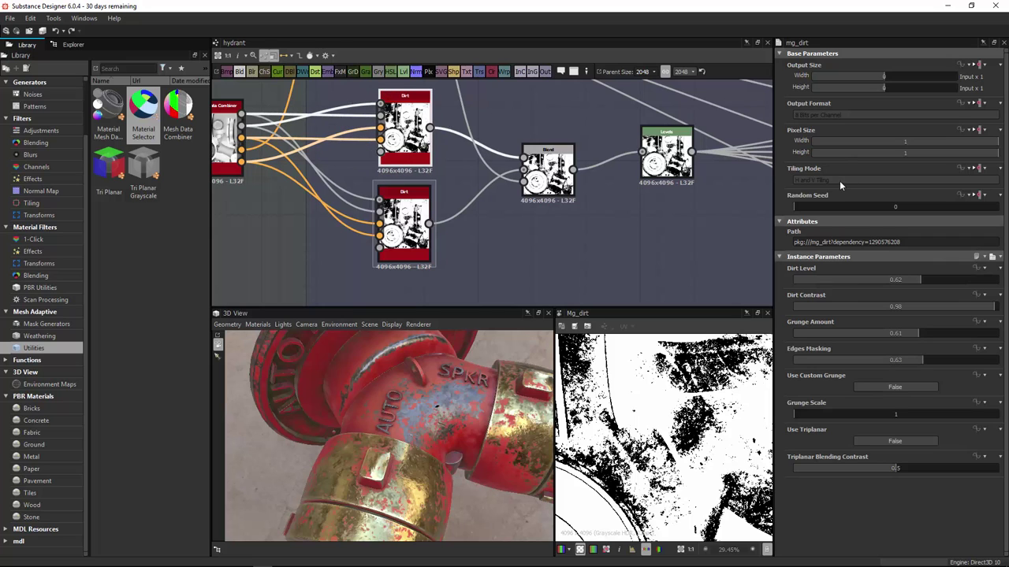
{"action": "left_click", "coordinate": [865, 208]}
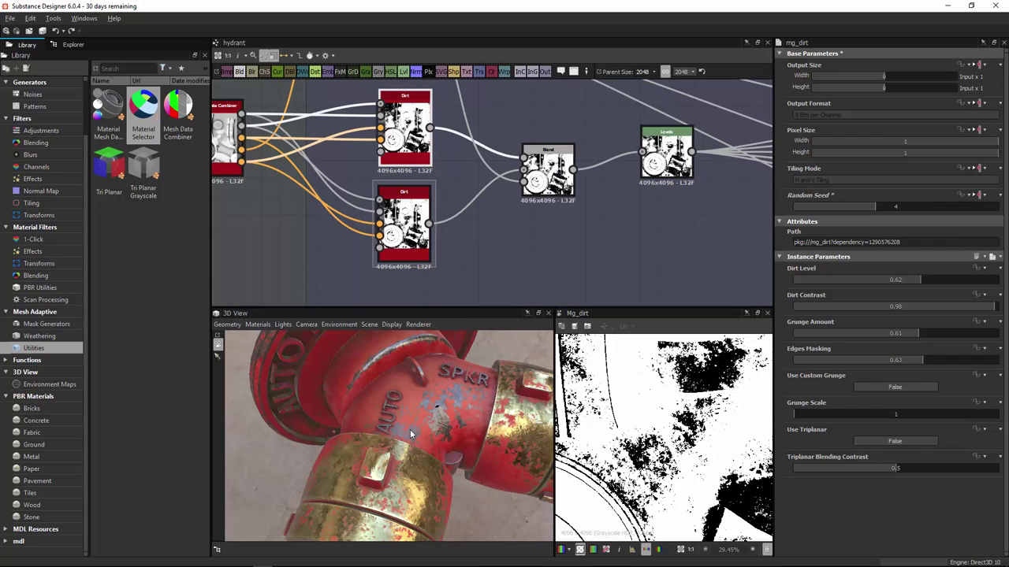
{"action": "left_click_drag", "start_coordinate": [410, 429], "coordinate": [409, 481]}
Step: Move the lower Dirt node further down and label it with a comment reading "Brass" beside it
{"action": "left_click_drag", "start_coordinate": [404, 228], "coordinate": [396, 258]}
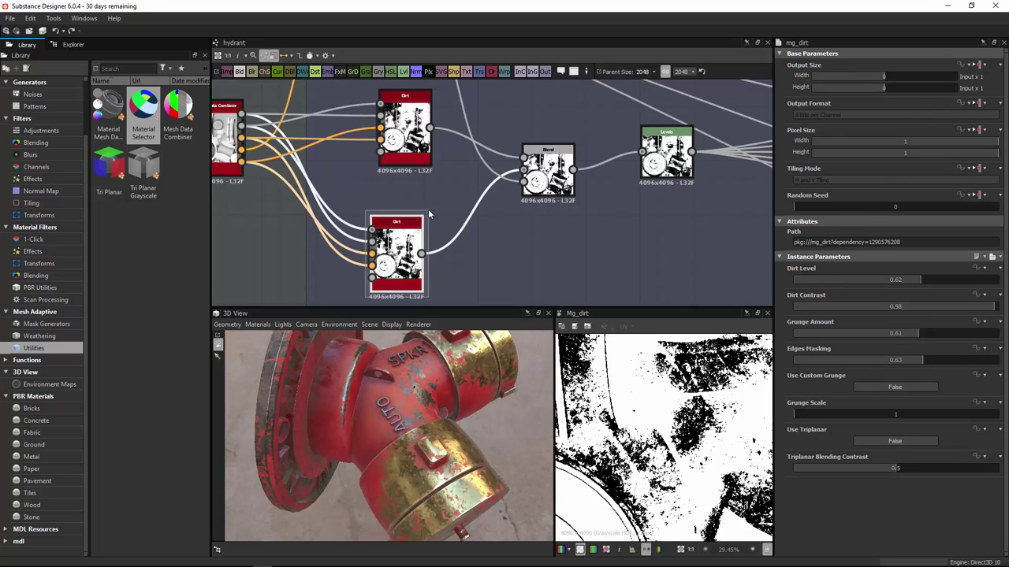
{"action": "right_click", "coordinate": [401, 223]}
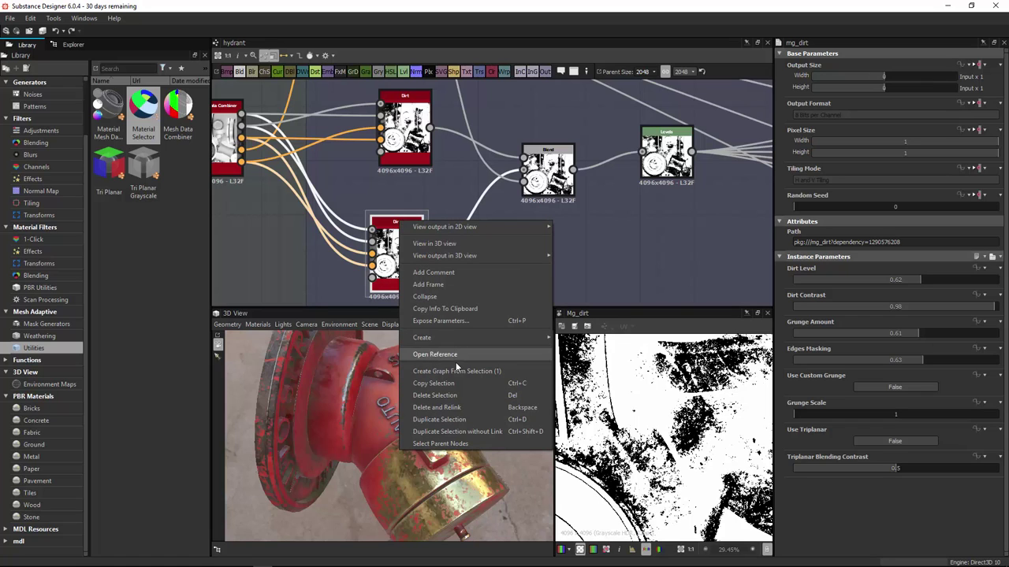
{"action": "left_click", "coordinate": [615, 235]}
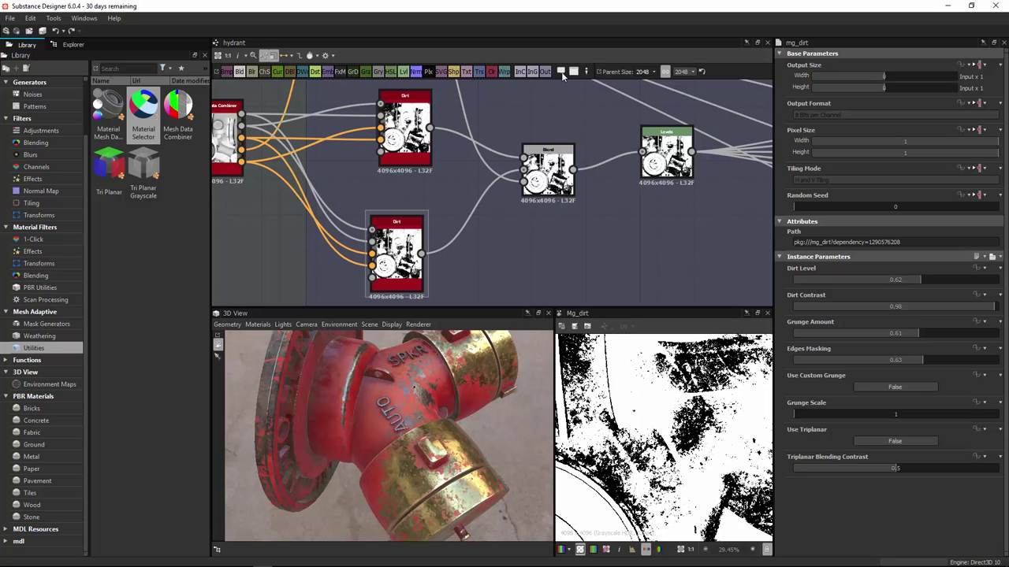
{"action": "left_click", "coordinate": [560, 71]}
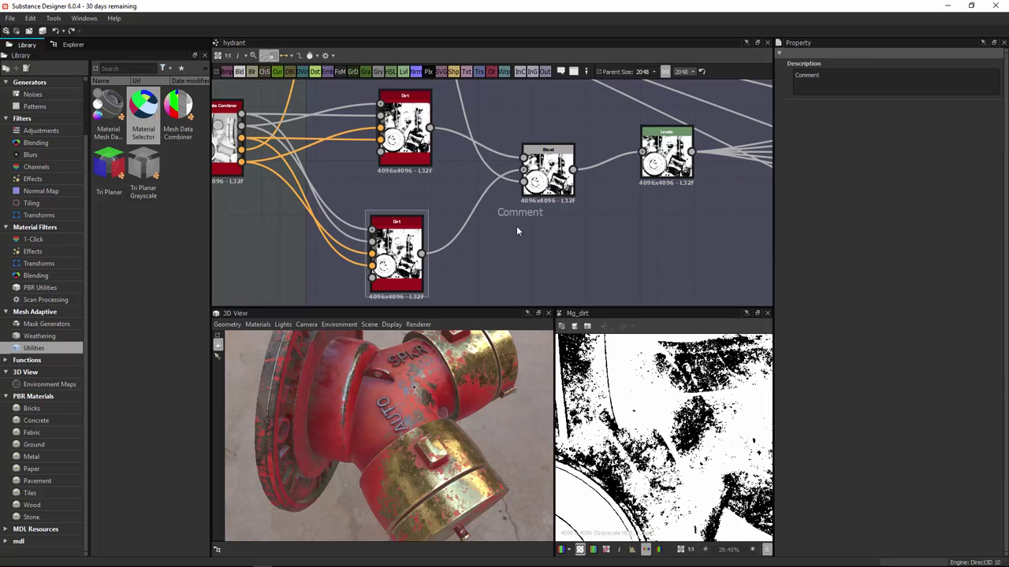
{"action": "left_click_drag", "start_coordinate": [516, 225], "coordinate": [465, 231]}
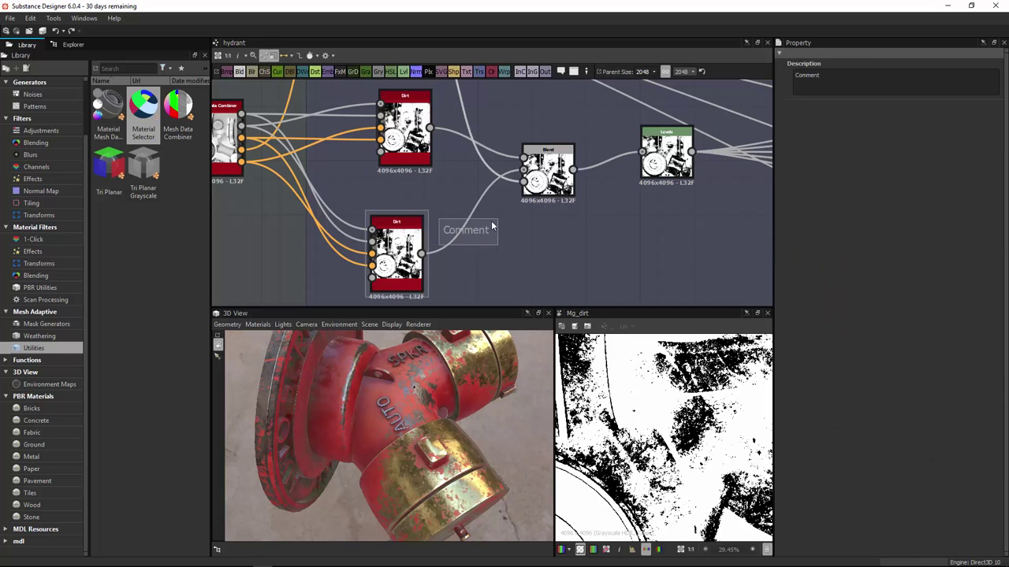
{"action": "double_click", "coordinate": [823, 78]}
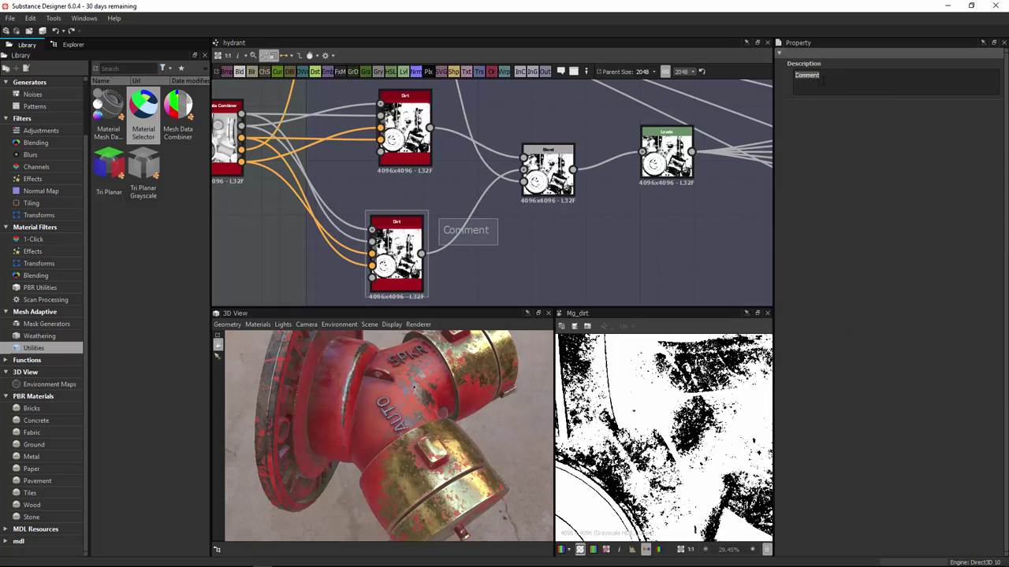
{"action": "type", "text": "Brass"}
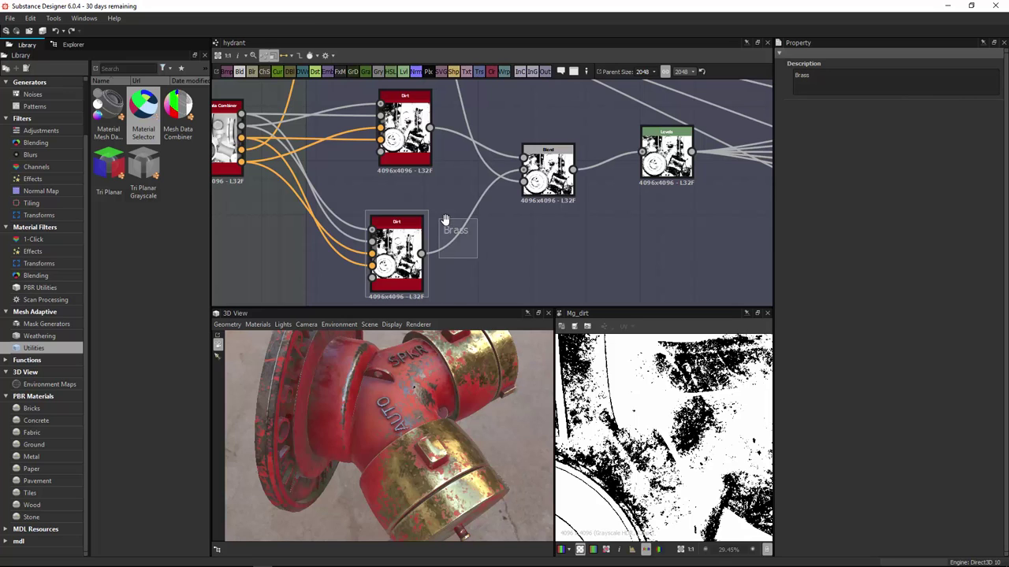
{"action": "left_click_drag", "start_coordinate": [446, 225], "coordinate": [469, 228]}
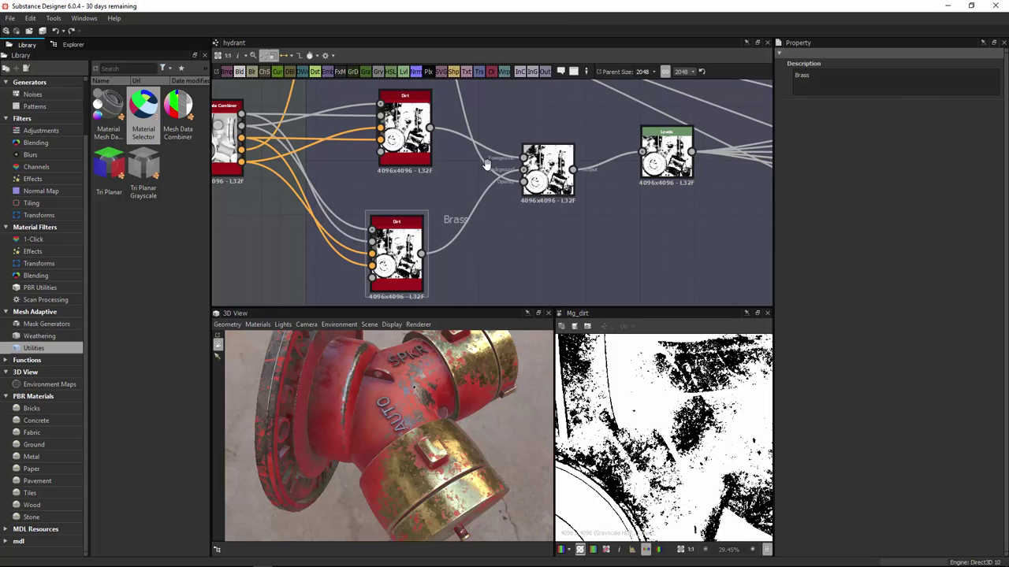
Step: Set the upper Dirt node's Dirt Level to 0.49 and Dirt Contrast to 0.95, checking the wear on the hydrant
{"action": "middle_click_drag", "start_coordinate": [498, 140], "coordinate": [483, 163]}
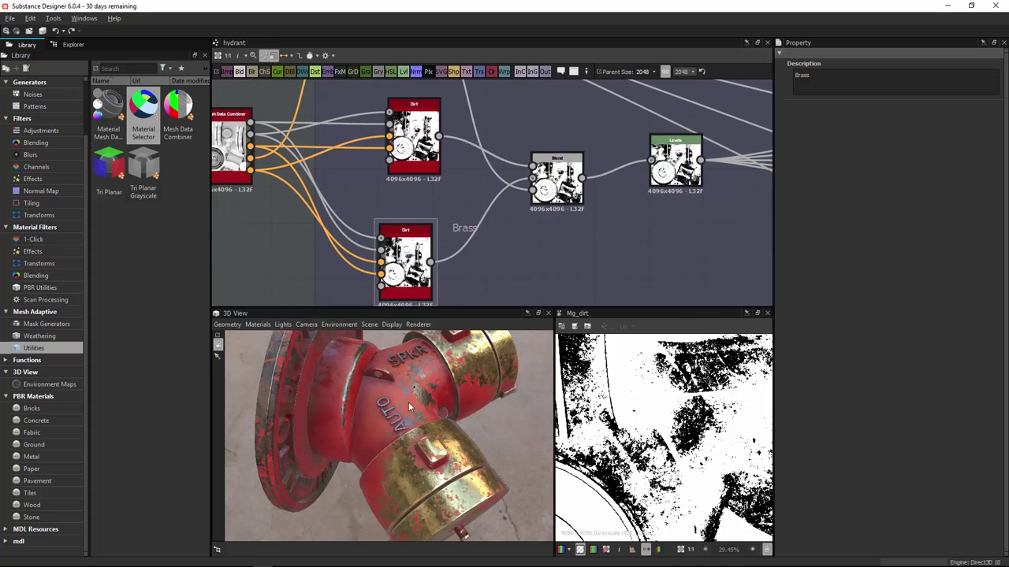
{"action": "mouse_move", "coordinate": [408, 403]}
{"action": "left_mouse_down"}
{"action": "mouse_move", "coordinate": [351, 417]}
{"action": "mouse_move", "coordinate": [420, 402]}
{"action": "mouse_move", "coordinate": [414, 439]}
{"action": "mouse_move", "coordinate": [408, 408]}
{"action": "left_mouse_up"}
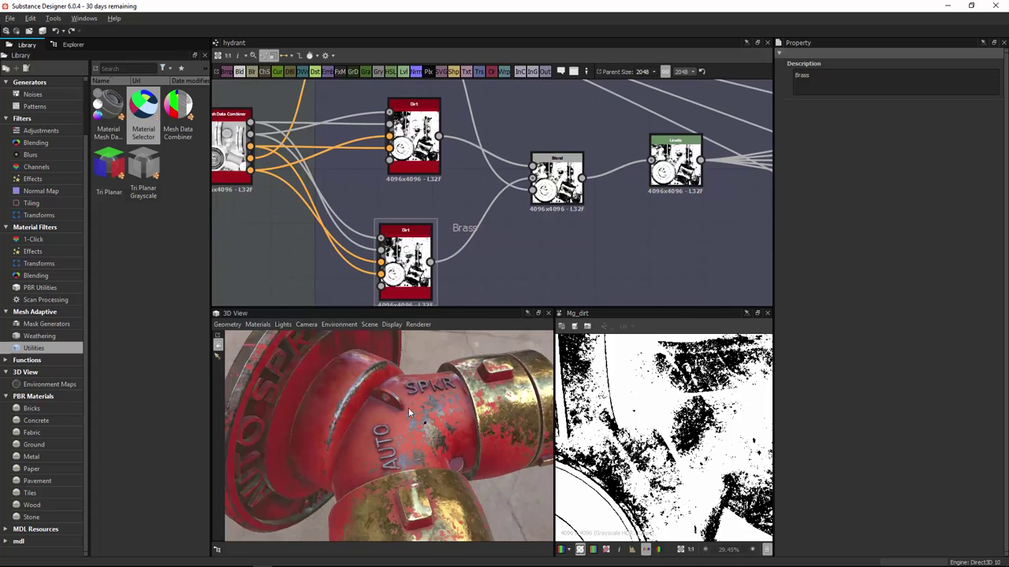
{"action": "scroll", "coordinate": [409, 412], "scroll_direction": "up", "scroll_amount": 1}
{"action": "double_click", "coordinate": [420, 145]}
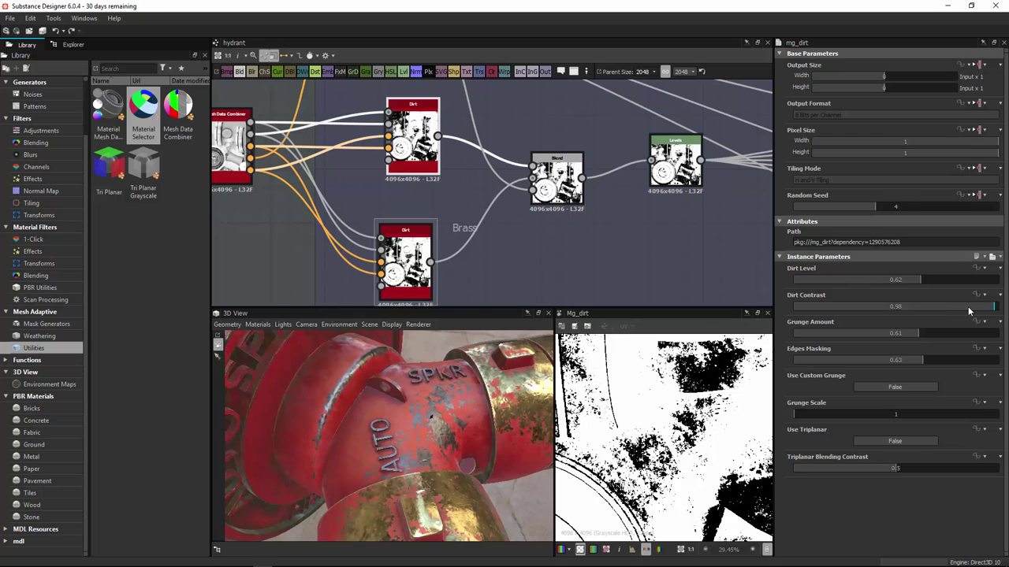
{"action": "left_click", "coordinate": [882, 282]}
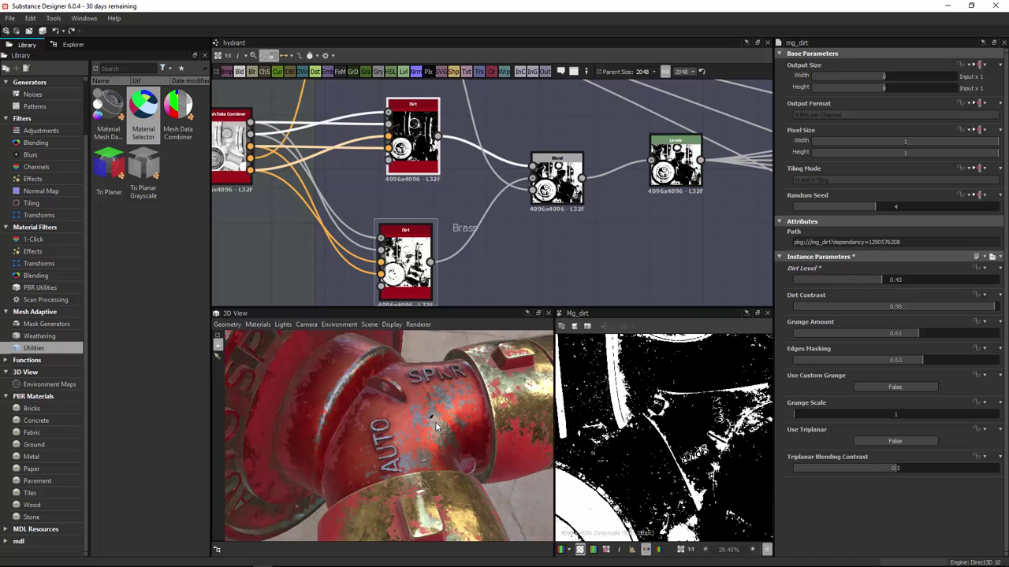
{"action": "left_click_drag", "start_coordinate": [384, 405], "coordinate": [433, 398]}
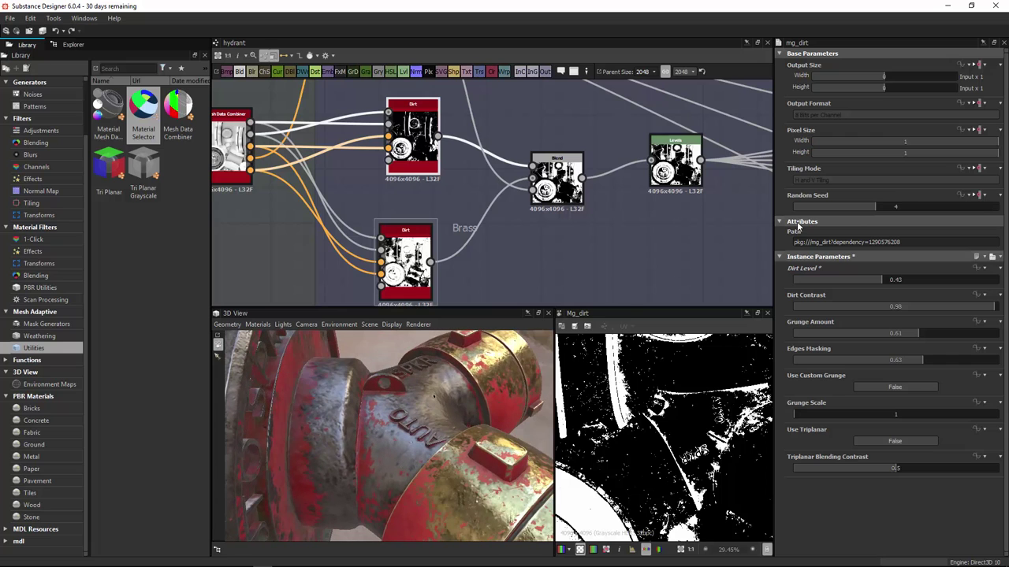
{"action": "left_click", "coordinate": [893, 281]}
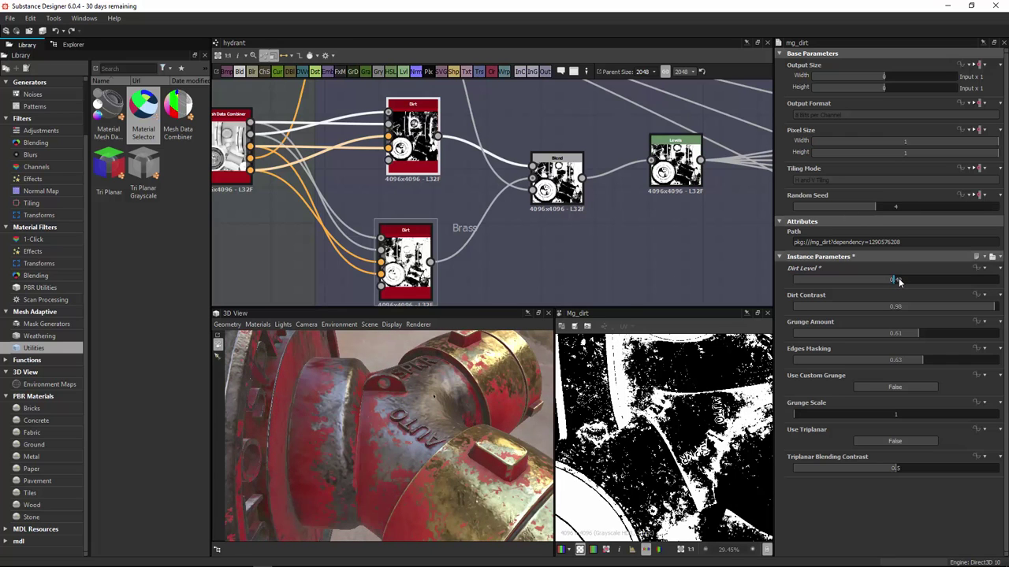
{"action": "left_click_drag", "start_coordinate": [510, 438], "coordinate": [398, 448]}
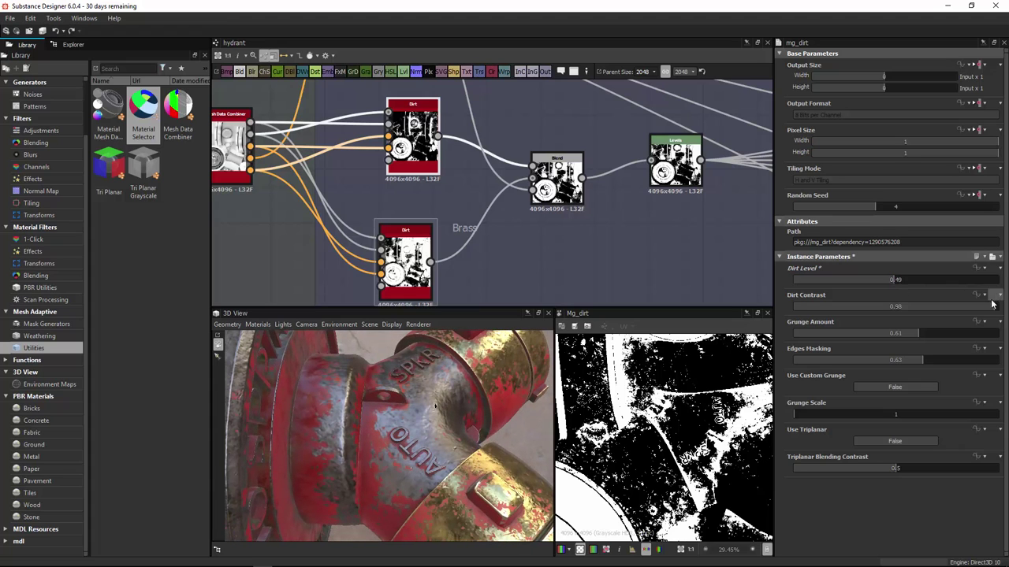
{"action": "left_click_drag", "start_coordinate": [989, 308], "coordinate": [986, 308]}
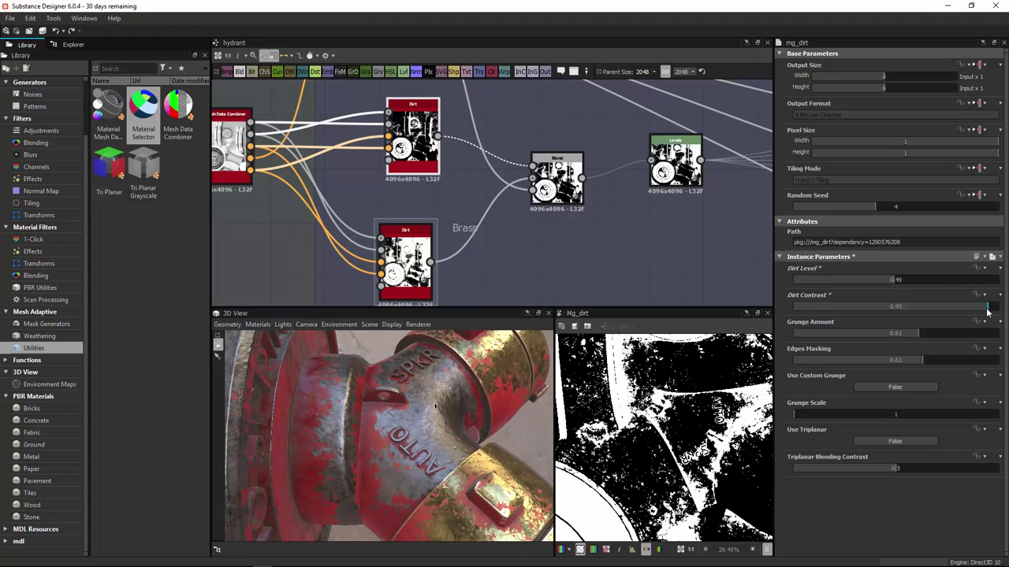
Step: Set the upper Dirt node's Grunge Amount to 0.71 and compare the hydrant's wear with the reference photo
{"action": "left_click", "coordinate": [938, 333]}
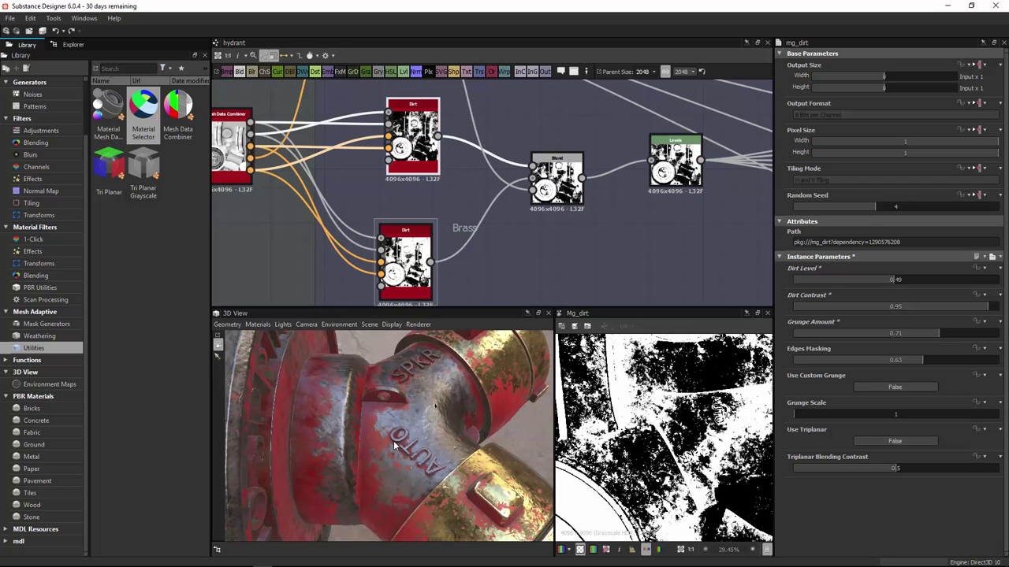
{"action": "left_click_drag", "start_coordinate": [394, 440], "coordinate": [393, 400]}
{"action": "key", "text": "alt+Tab"}
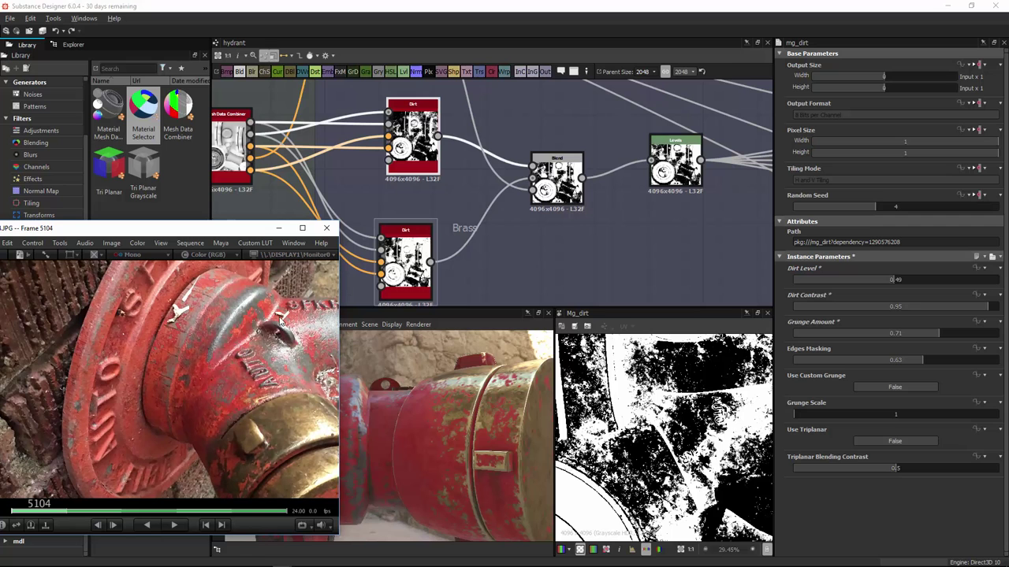
{"action": "left_click_drag", "start_coordinate": [242, 231], "coordinate": [174, 233]}
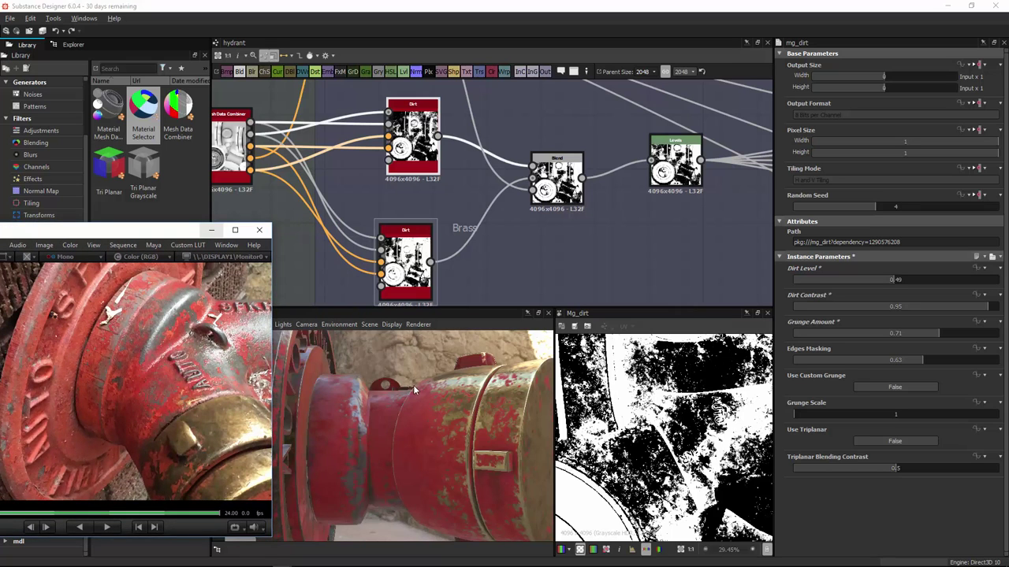
{"action": "left_click_drag", "start_coordinate": [413, 385], "coordinate": [374, 370]}
{"action": "scroll", "coordinate": [495, 360], "scroll_direction": "up", "scroll_amount": 3}
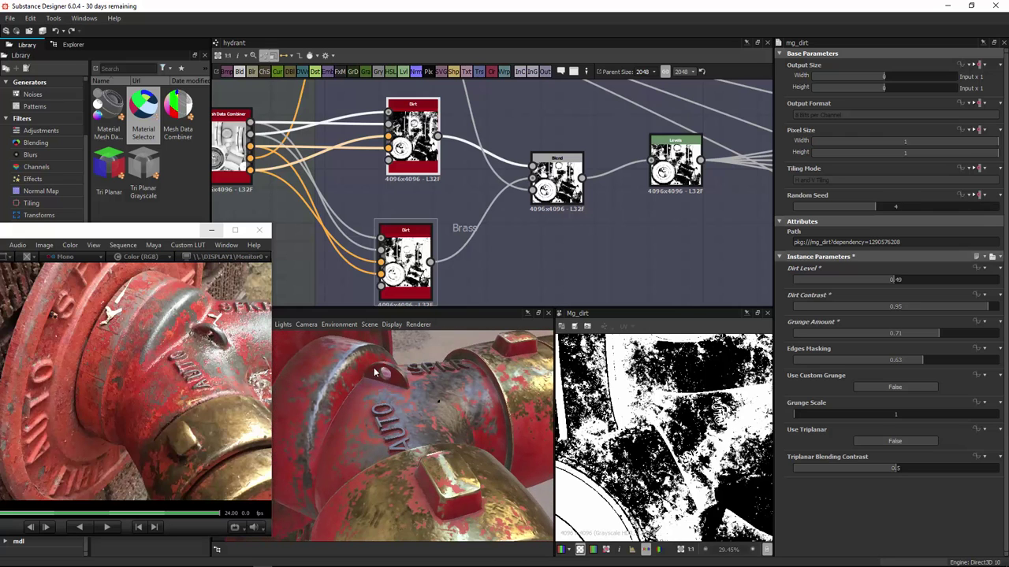
{"action": "left_click", "coordinate": [212, 230]}
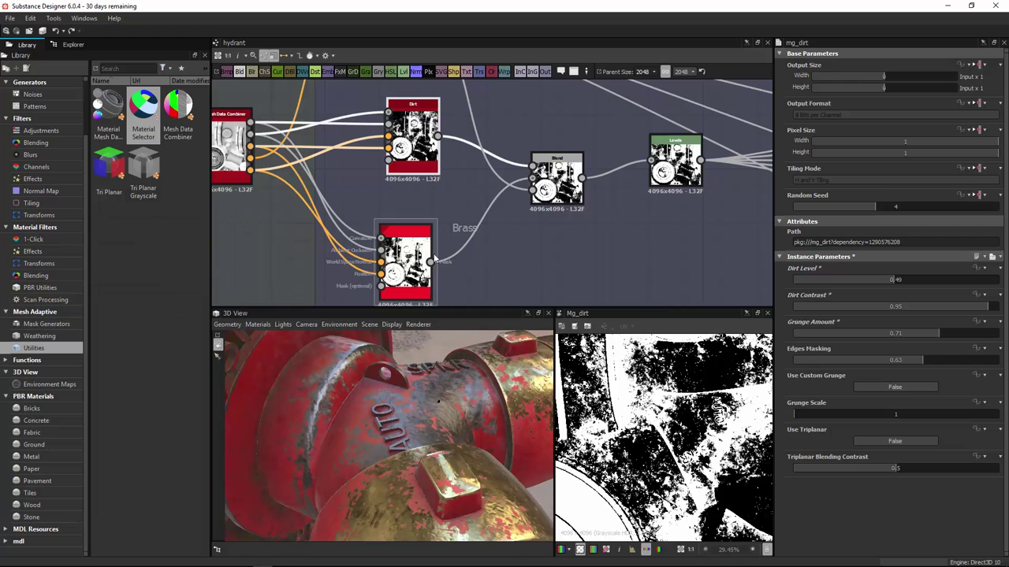
Step: Trace the mask connections from the Dirt, Blend and Levels nodes through to the Metal Blend and Paint Blend groups
{"action": "middle_click_drag", "start_coordinate": [485, 204], "coordinate": [419, 216]}
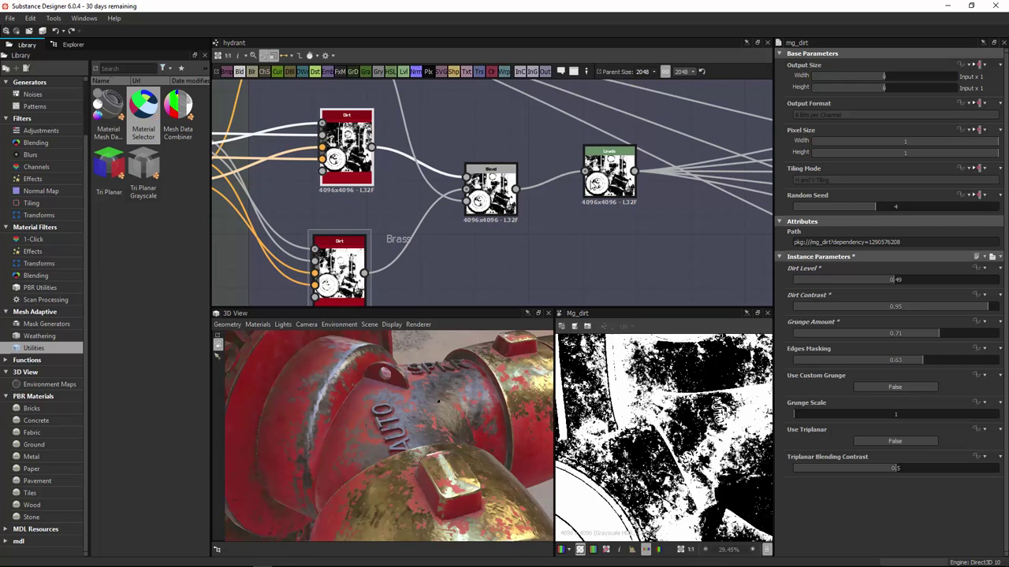
{"action": "middle_click_drag", "start_coordinate": [610, 203], "coordinate": [459, 245]}
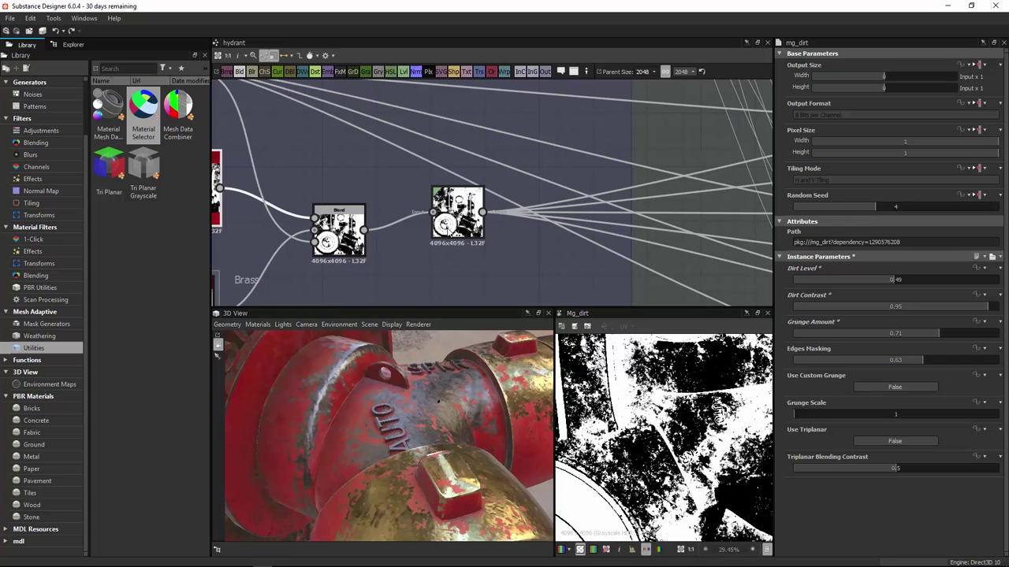
{"action": "middle_click_drag", "start_coordinate": [421, 230], "coordinate": [501, 190]}
{"action": "scroll", "coordinate": [501, 190], "scroll_direction": "down", "scroll_amount": 4}
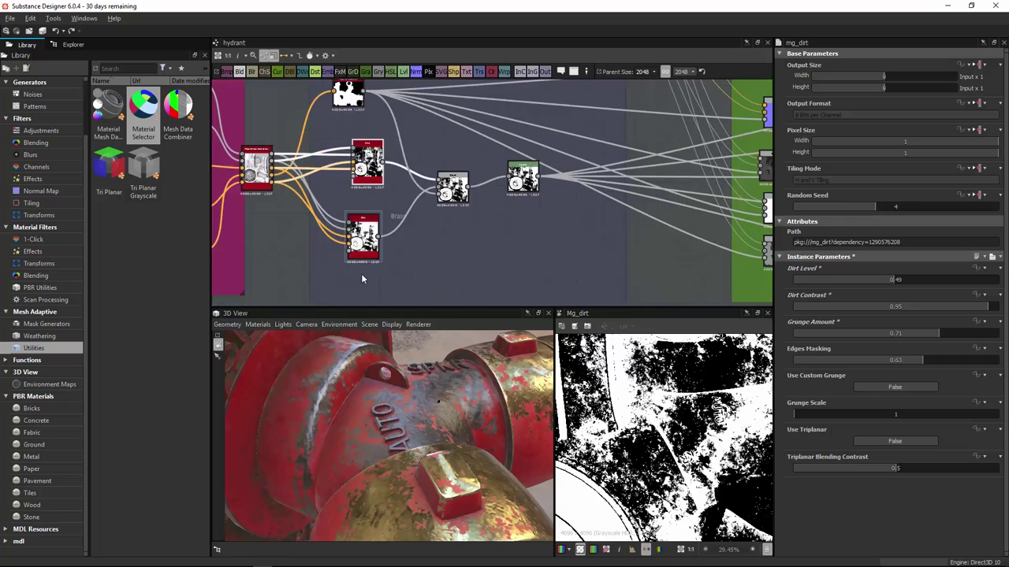
{"action": "middle_click_drag", "start_coordinate": [492, 229], "coordinate": [356, 229]}
{"action": "middle_click_drag", "start_coordinate": [707, 168], "coordinate": [482, 202]}
{"action": "middle_click_drag", "start_coordinate": [614, 181], "coordinate": [507, 162]}
{"action": "left_click_drag", "start_coordinate": [648, 164], "coordinate": [664, 160]}
{"action": "middle_click_drag", "start_coordinate": [510, 185], "coordinate": [619, 142]}
{"action": "mouse_move", "coordinate": [299, 251]}
{"action": "middle_mouse_down"}
{"action": "mouse_move", "coordinate": [513, 243]}
{"action": "mouse_move", "coordinate": [455, 269]}
{"action": "middle_mouse_up"}
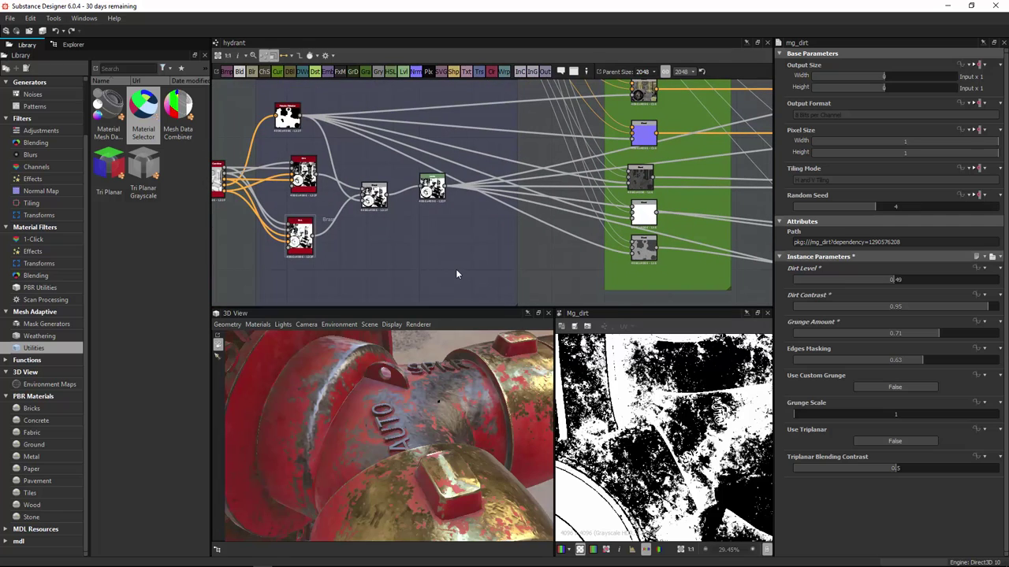
Step: Add a Normal Sobel node fed by the mask Blend node's output and inspect its normal detail up close
{"action": "key", "text": "space"}
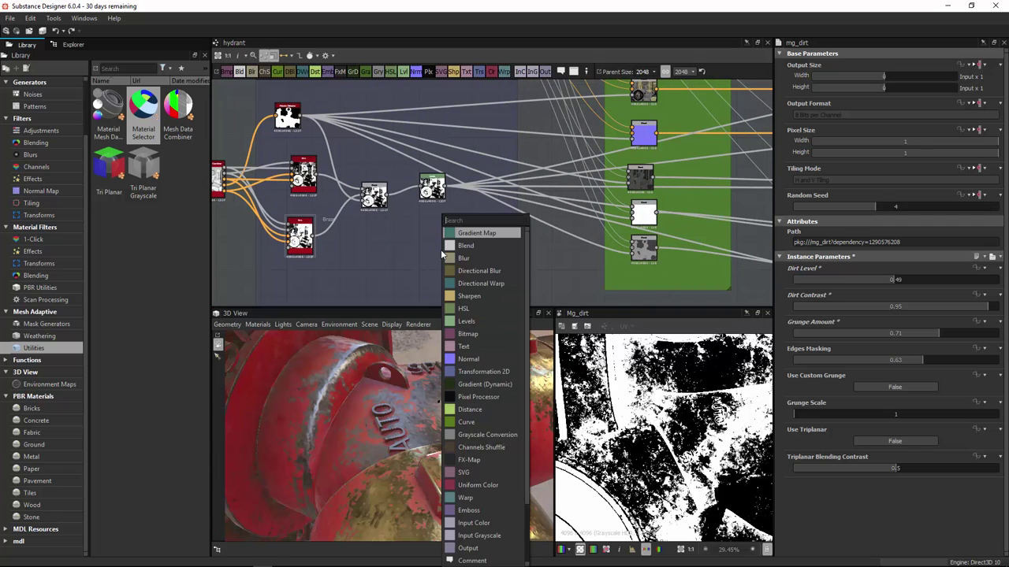
{"action": "type", "text": "sobel"}
{"action": "left_click", "coordinate": [442, 247]}
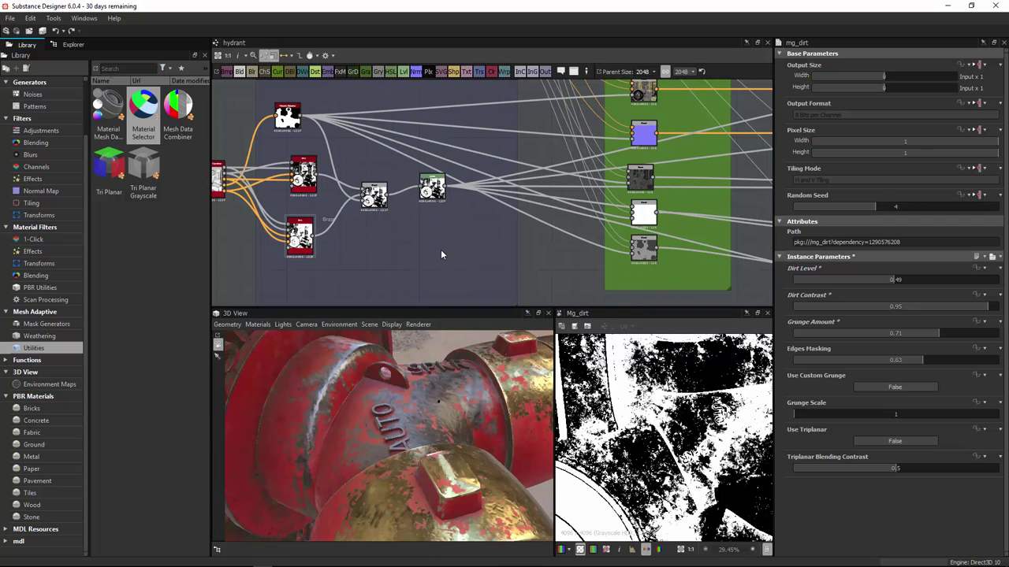
{"action": "left_click_drag", "start_coordinate": [390, 195], "coordinate": [430, 248]}
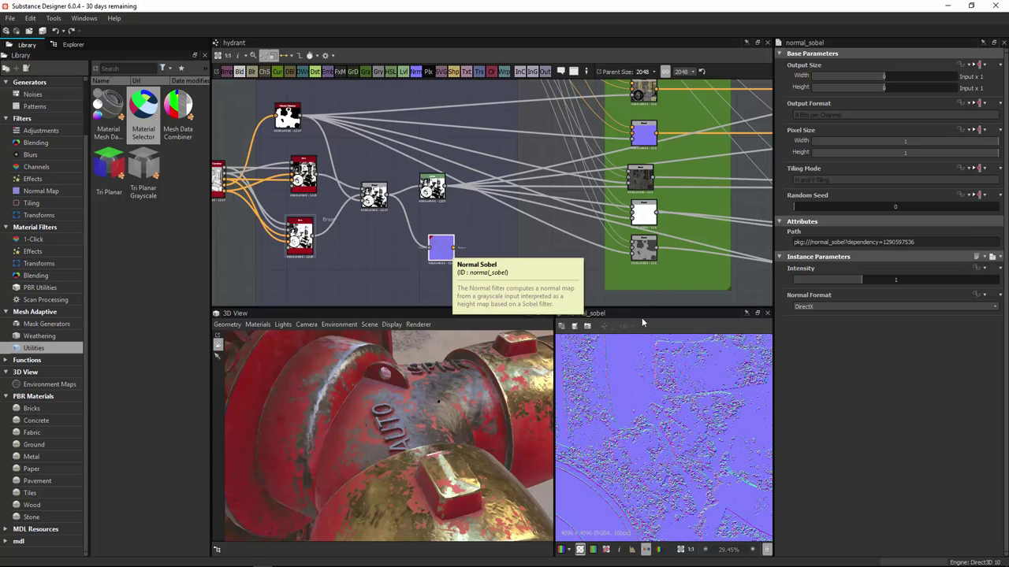
{"action": "scroll", "coordinate": [670, 411], "scroll_direction": "up", "scroll_amount": 8}
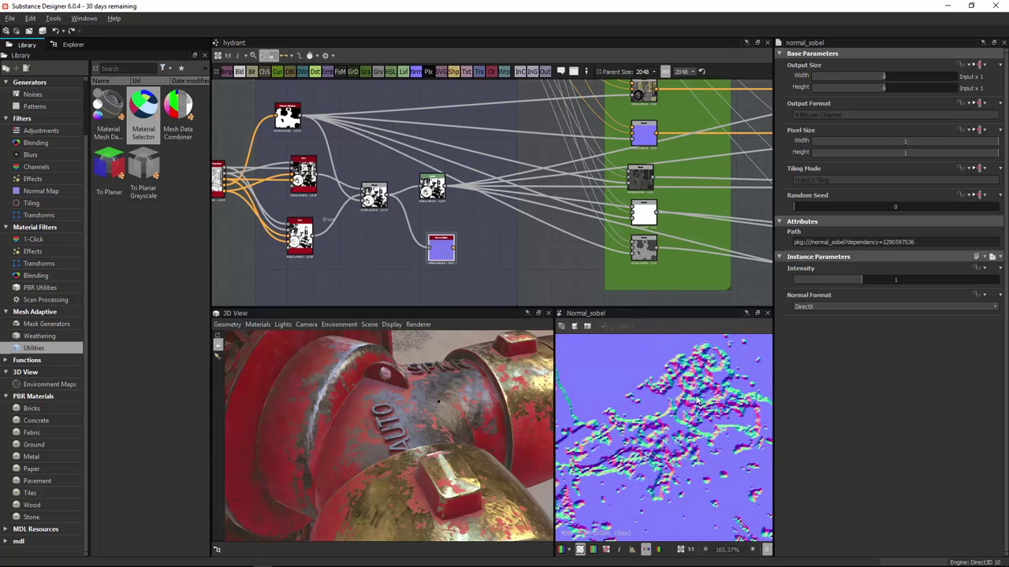
{"action": "scroll", "coordinate": [672, 431], "scroll_direction": "up", "scroll_amount": 1}
Step: Move the Normal Sobel node beyond the Paint Blend group and shift the upper output nodes upward to make room
{"action": "scroll", "coordinate": [526, 199], "scroll_direction": "down", "scroll_amount": 3}
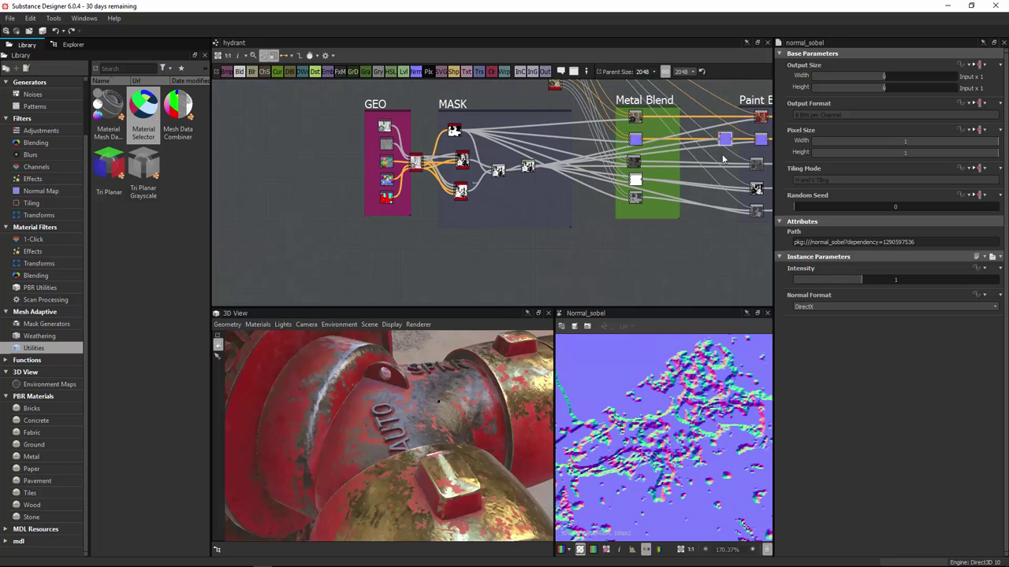
{"action": "key", "text": "f"}
{"action": "left_click_drag", "start_coordinate": [472, 165], "coordinate": [671, 214]}
{"action": "middle_click_drag", "start_coordinate": [640, 178], "coordinate": [453, 175]}
{"action": "scroll", "coordinate": [615, 145], "scroll_direction": "down", "scroll_amount": 2}
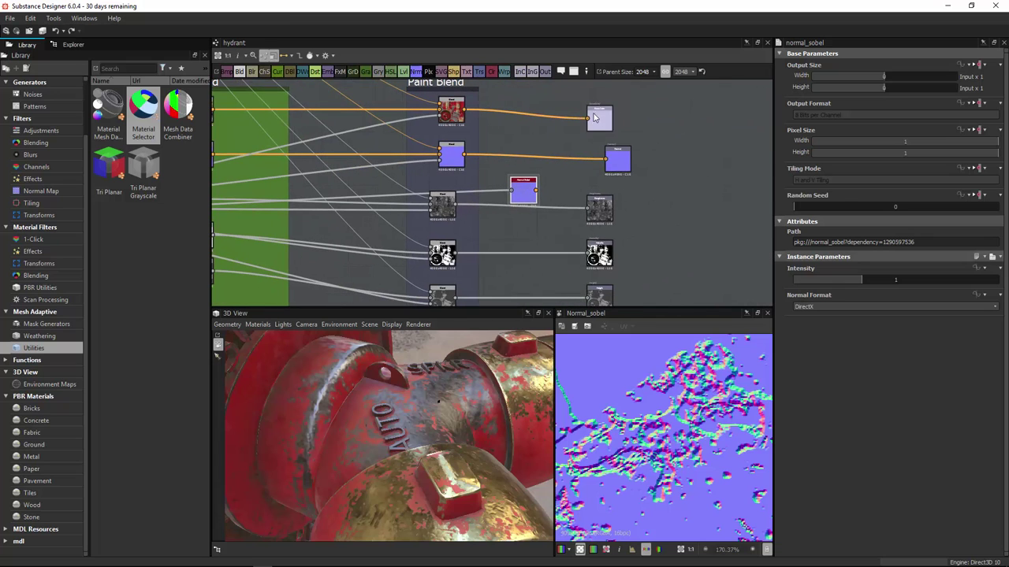
{"action": "left_click_drag", "start_coordinate": [598, 119], "coordinate": [599, 81]}
{"action": "left_click_drag", "start_coordinate": [613, 174], "coordinate": [609, 141]}
{"action": "left_click_drag", "start_coordinate": [522, 203], "coordinate": [568, 185]}
{"action": "scroll", "coordinate": [528, 193], "scroll_direction": "up", "scroll_amount": 3}
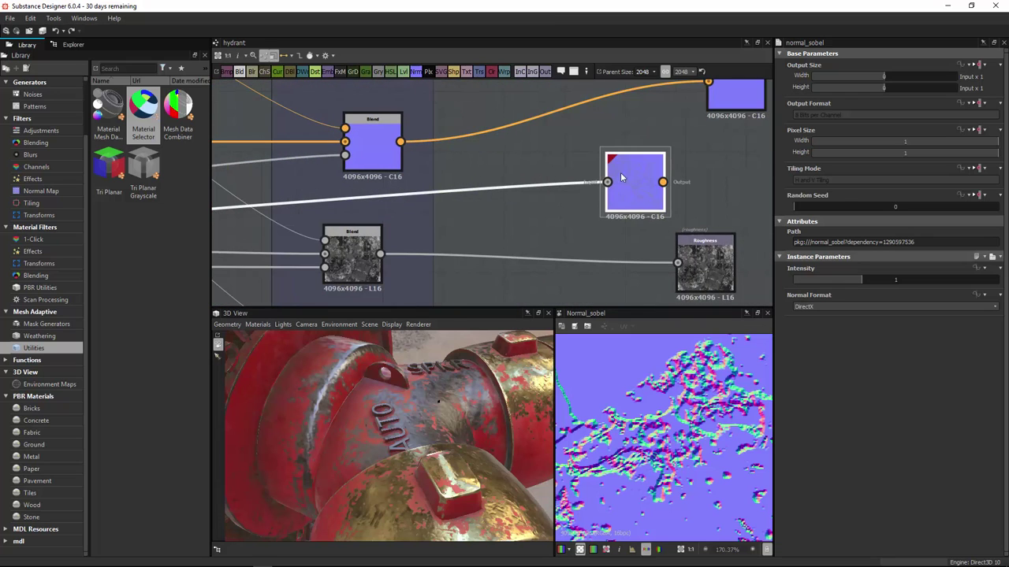
{"action": "left_click_drag", "start_coordinate": [638, 180], "coordinate": [554, 223]}
Step: Add a Normal Combine node above the Normal Sobel node
{"action": "key", "text": "space"}
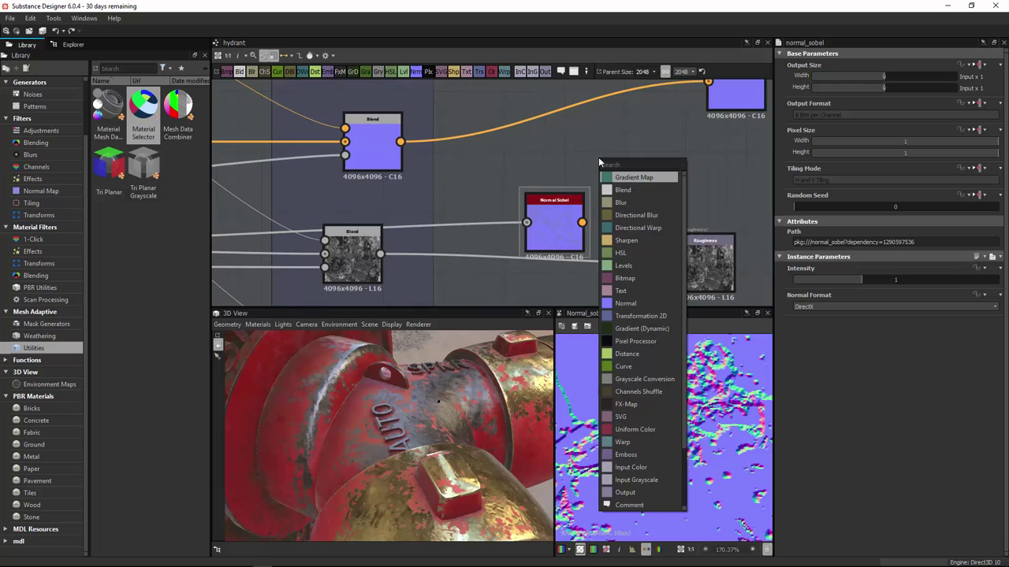
{"action": "type", "text": "normal"}
{"action": "key", "text": "Down"}
{"action": "key", "text": "Down"}
{"action": "key", "text": "Down"}
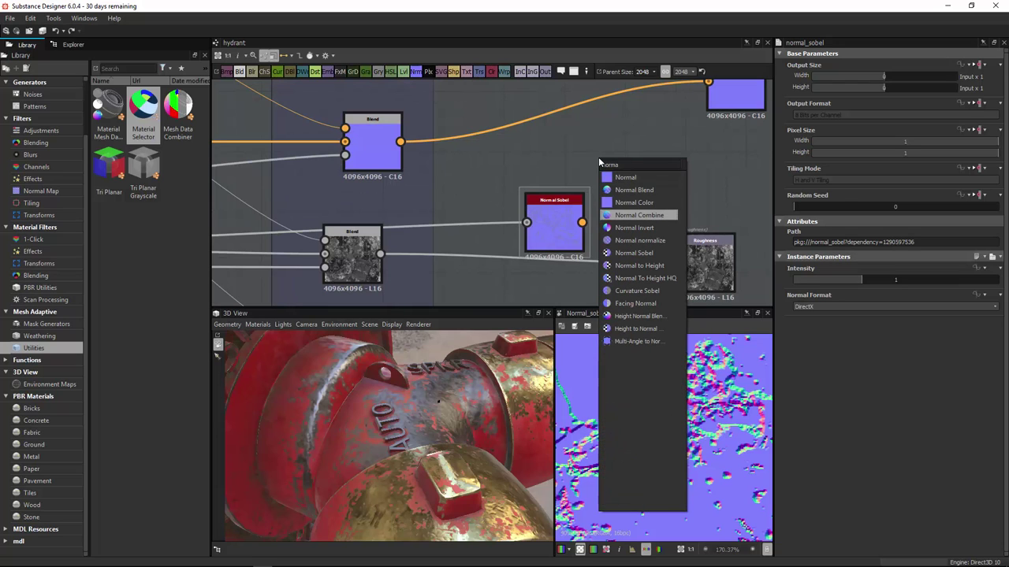
{"action": "key", "text": "Return"}
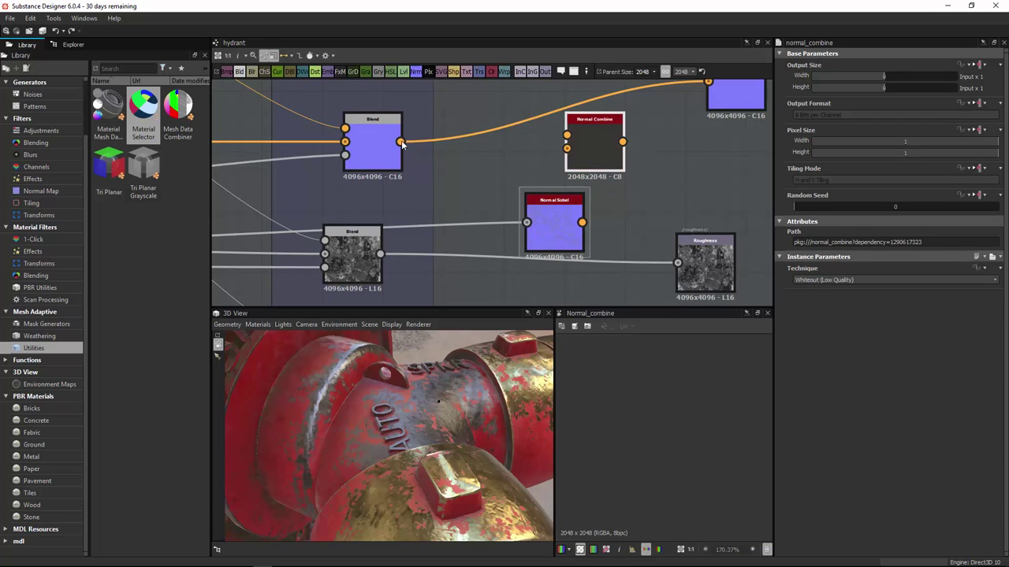
Step: Feed the Paint Blend normal and the Normal Sobel output into Normal Combine, and connect its result to the Normal output
{"action": "left_click_drag", "start_coordinate": [401, 143], "coordinate": [567, 135]}
{"action": "left_click_drag", "start_coordinate": [582, 222], "coordinate": [566, 147]}
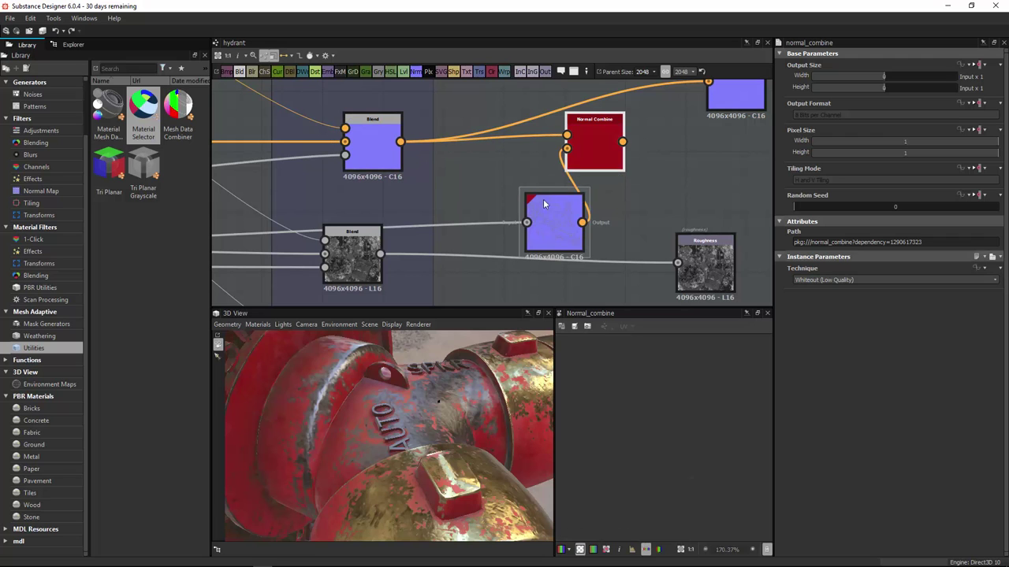
{"action": "left_click_drag", "start_coordinate": [544, 204], "coordinate": [503, 183]}
{"action": "middle_click_drag", "start_coordinate": [604, 139], "coordinate": [526, 187]}
{"action": "left_click_drag", "start_coordinate": [546, 189], "coordinate": [631, 129]}
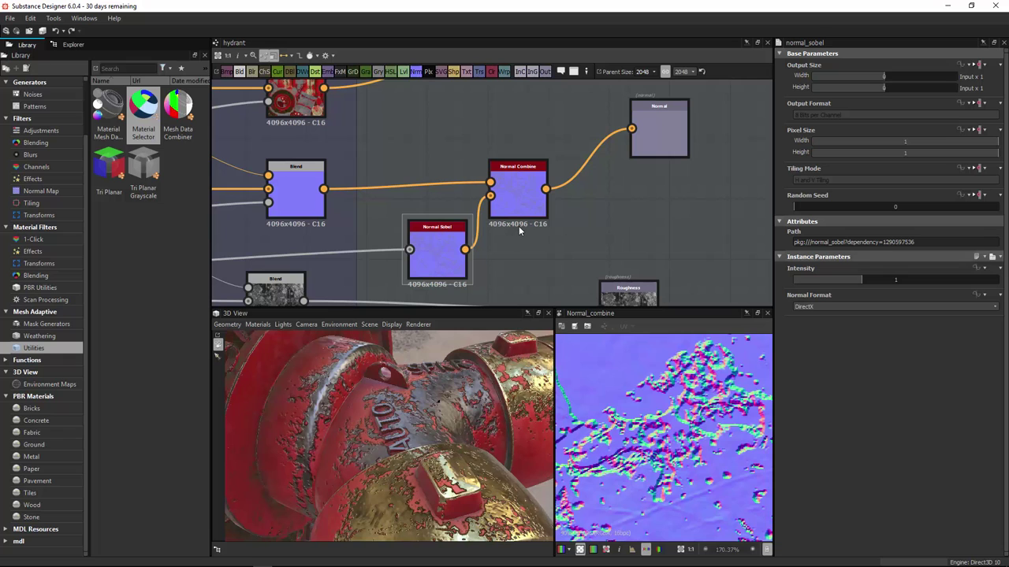
Step: Examine the relief along the chipped paint edges on the hydrant's brass caps and body up close
{"action": "middle_click_drag", "start_coordinate": [432, 447], "coordinate": [417, 418]}
{"action": "right_click_drag", "start_coordinate": [417, 418], "coordinate": [494, 412]}
{"action": "left_click_drag", "start_coordinate": [495, 412], "coordinate": [450, 406]}
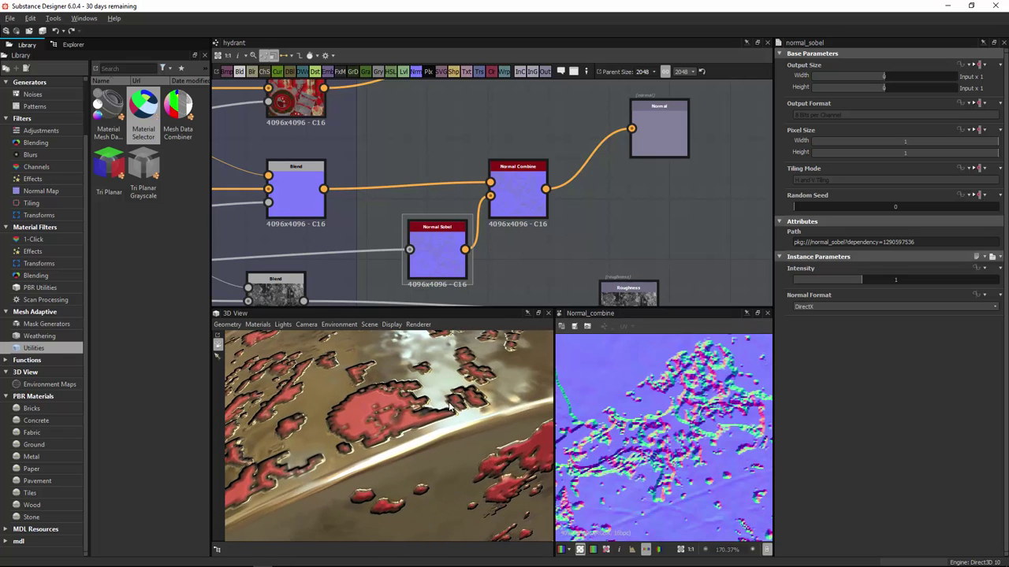
{"action": "left_click_drag", "start_coordinate": [517, 412], "coordinate": [430, 408]}
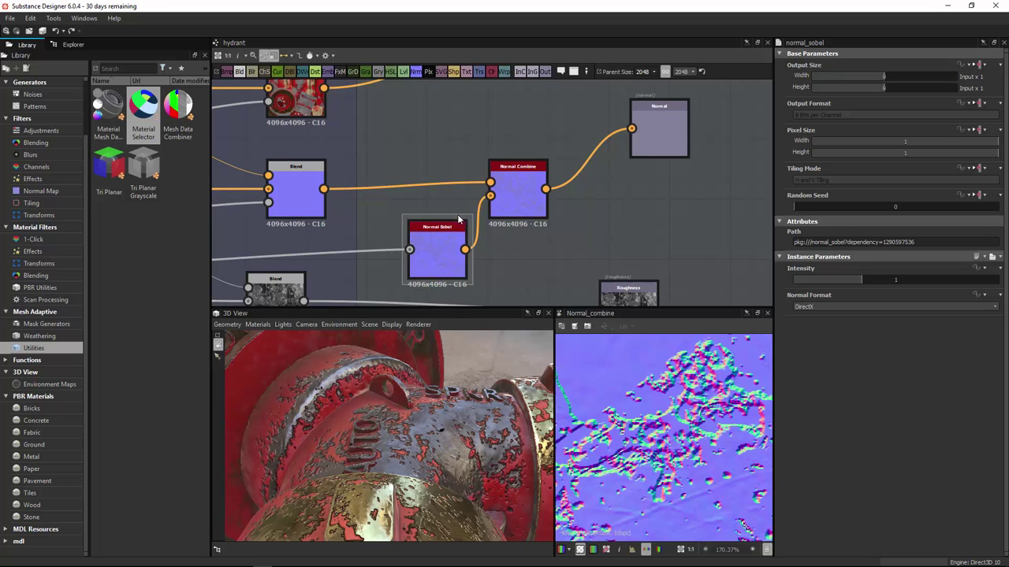
Step: Try a Normal Sobel Intensity of 0.41, reduce it to 0.16, and check the paint relief on the hydrant
{"action": "scroll", "coordinate": [504, 232], "scroll_direction": "down", "scroll_amount": 5}
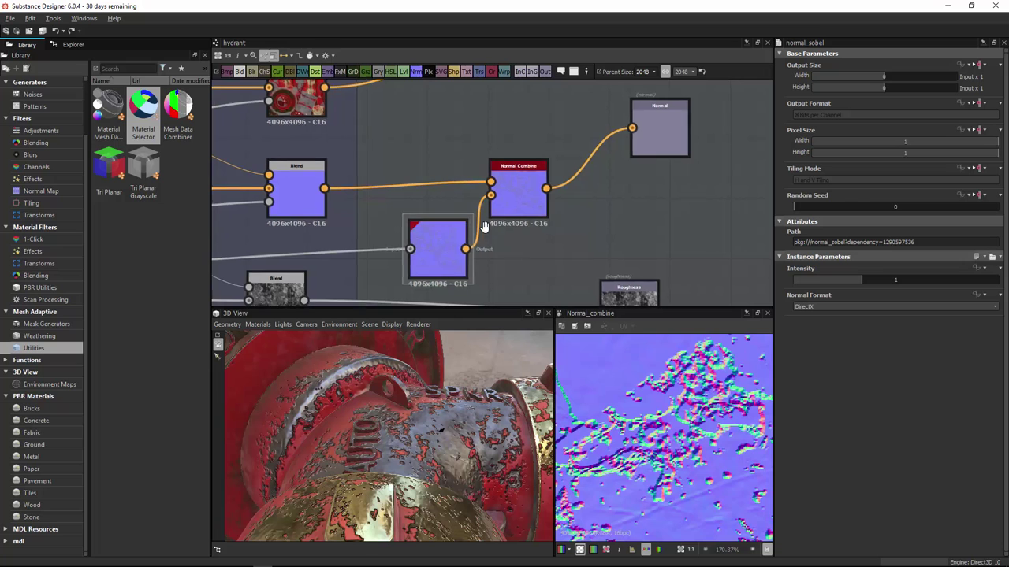
{"action": "scroll", "coordinate": [469, 230], "scroll_direction": "up", "scroll_amount": 8}
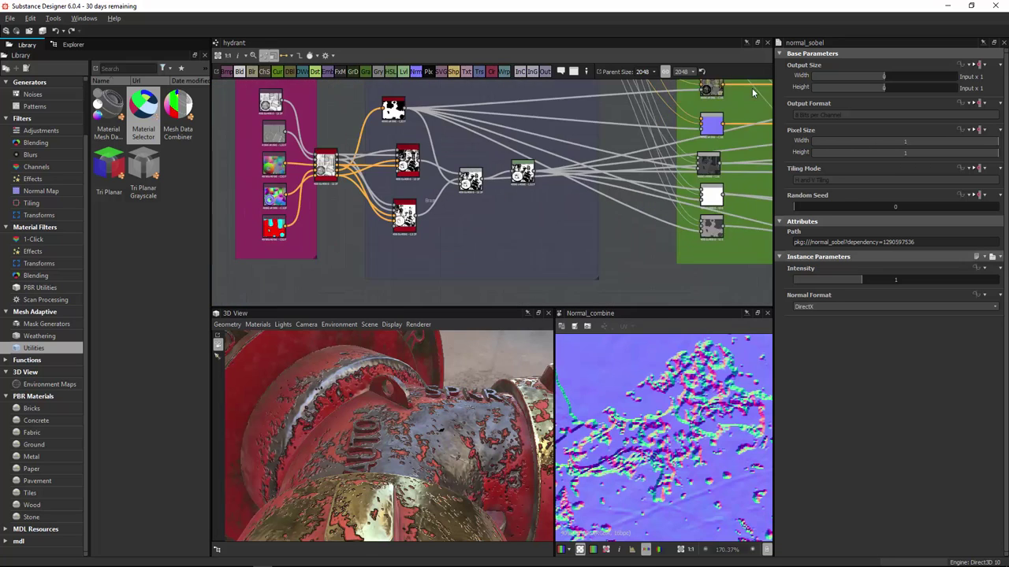
{"action": "middle_click_drag", "start_coordinate": [657, 207], "coordinate": [516, 216]}
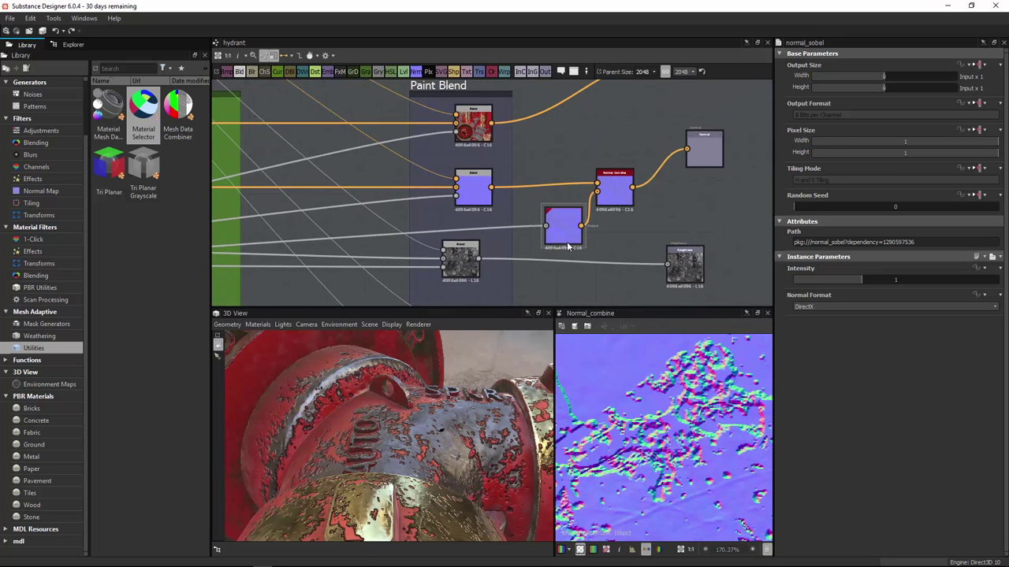
{"action": "left_click", "coordinate": [820, 279]}
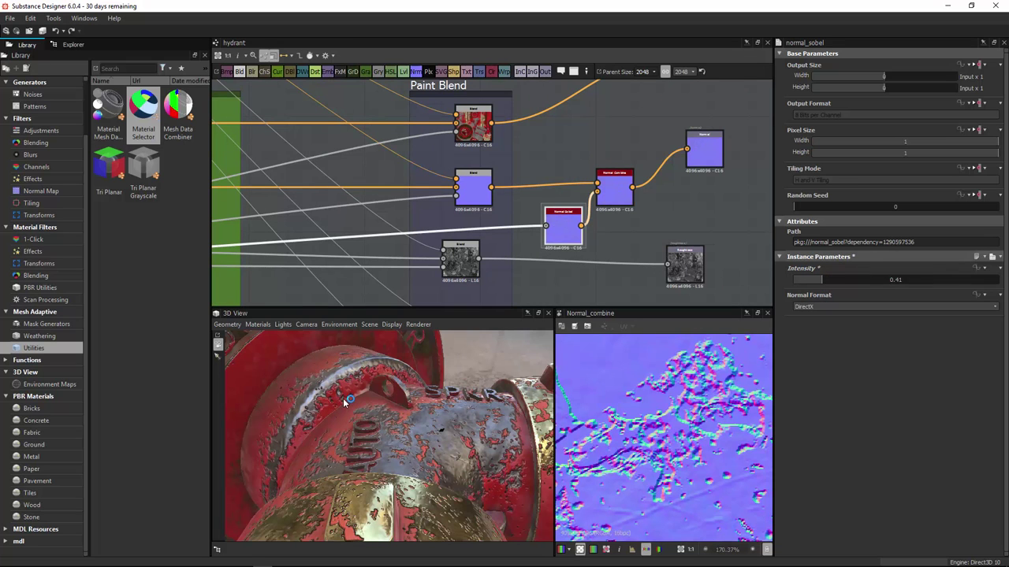
{"action": "left_click_drag", "start_coordinate": [378, 444], "coordinate": [489, 465]}
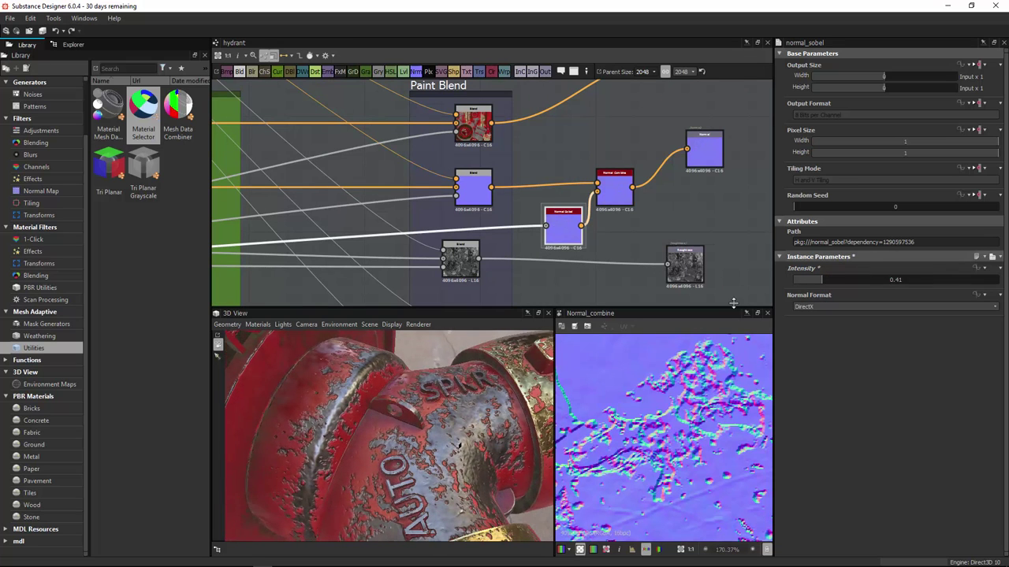
{"action": "left_click", "coordinate": [804, 281]}
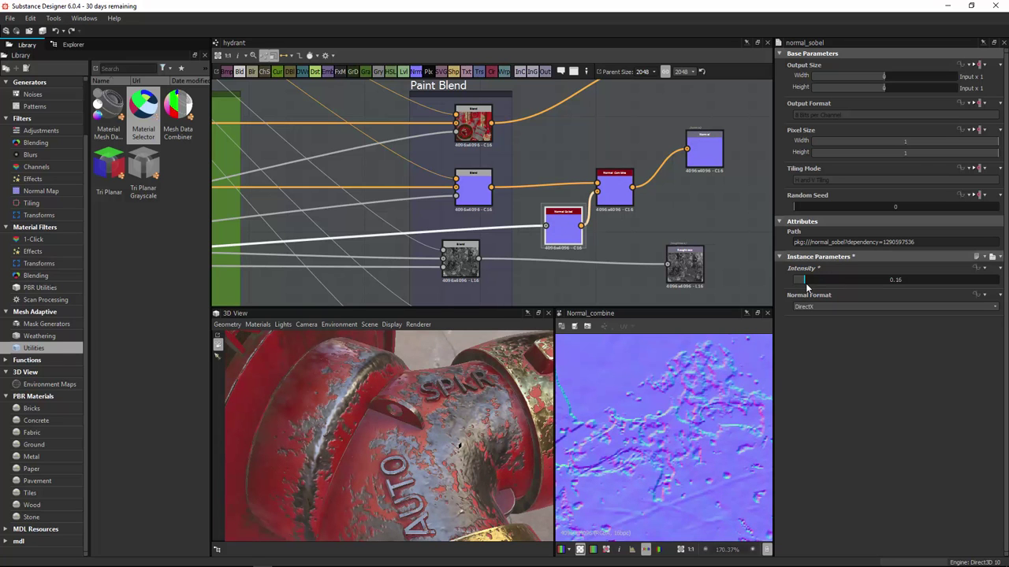
{"action": "left_click_drag", "start_coordinate": [451, 457], "coordinate": [484, 371]}
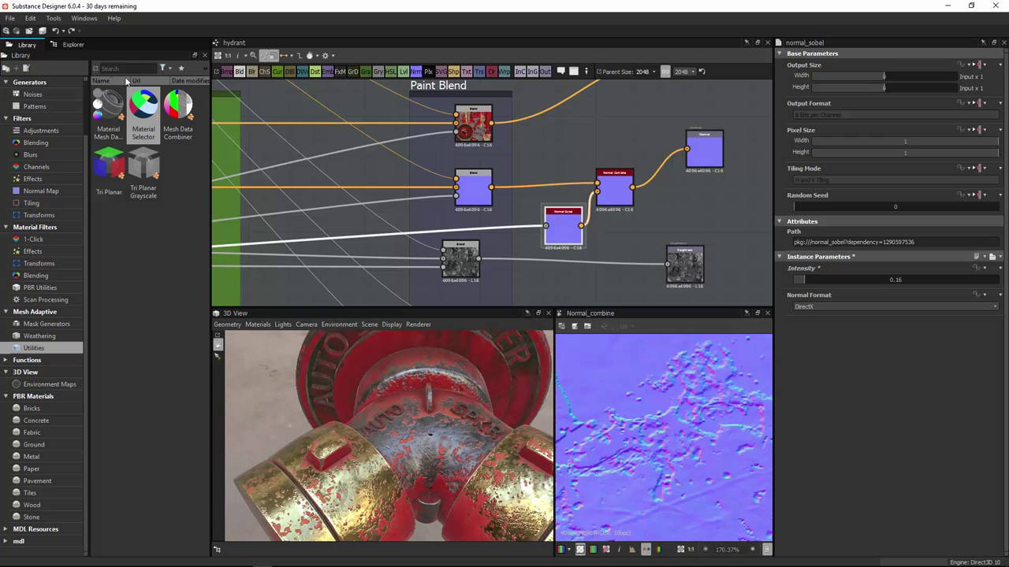
Step: Enlarge the 3D view, frame the whole hydrant and switch to the photoreal renderer
{"action": "left_click_drag", "start_coordinate": [554, 327], "coordinate": [528, 126]}
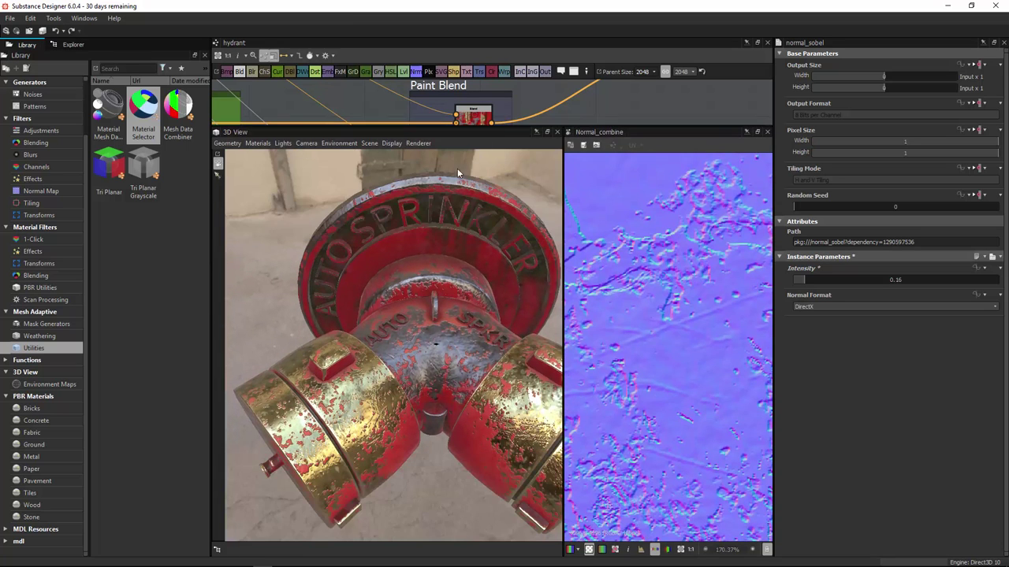
{"action": "left_click_drag", "start_coordinate": [476, 258], "coordinate": [437, 235]}
{"action": "left_click", "coordinate": [418, 142]}
{"action": "left_click", "coordinate": [426, 184]}
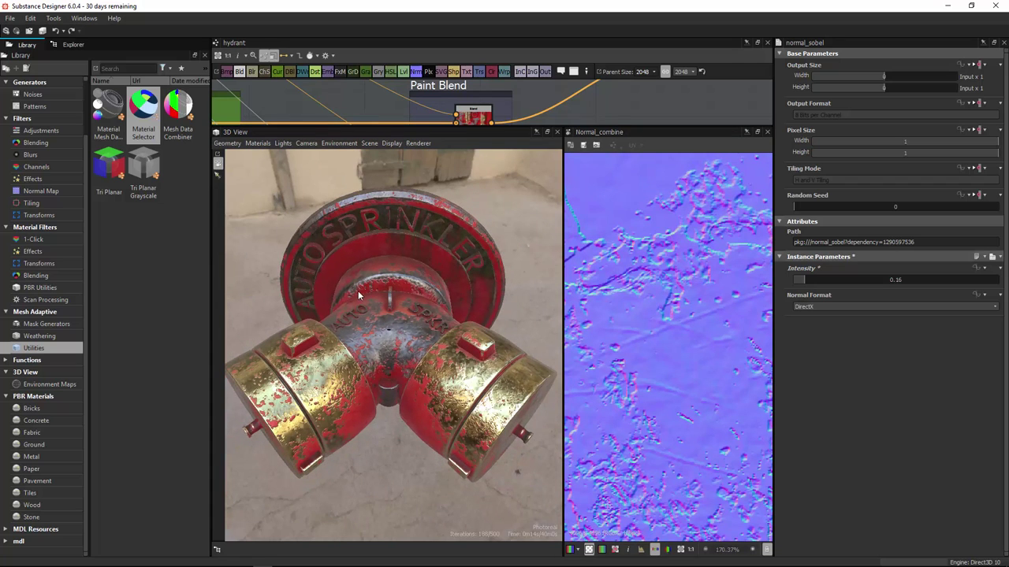
Step: Rotate the environment lighting around the hydrant and compare the render with the reference photo
{"action": "left_click_drag", "start_coordinate": [357, 290], "coordinate": [350, 211]}
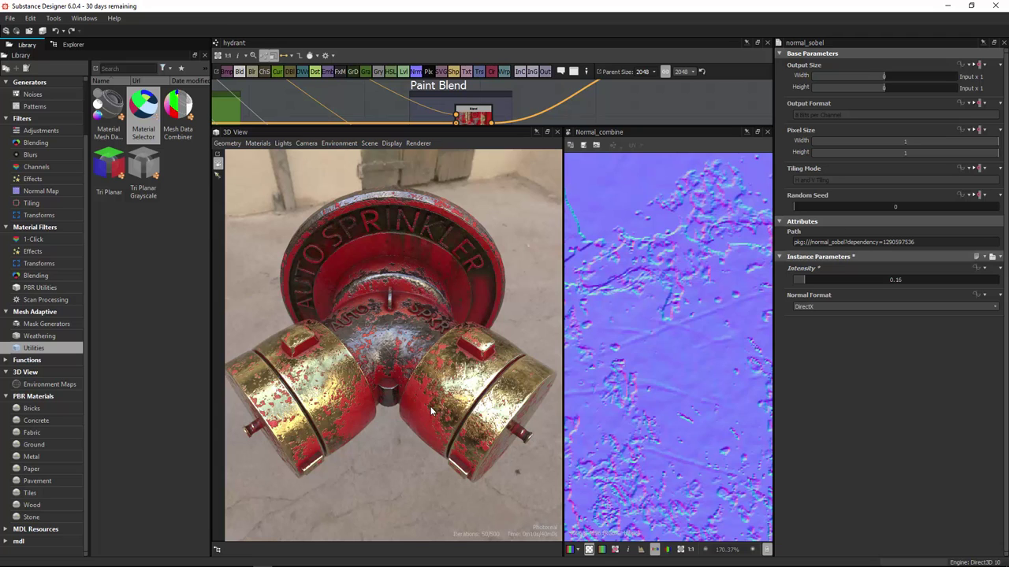
{"action": "key", "text": "alt+Tab"}
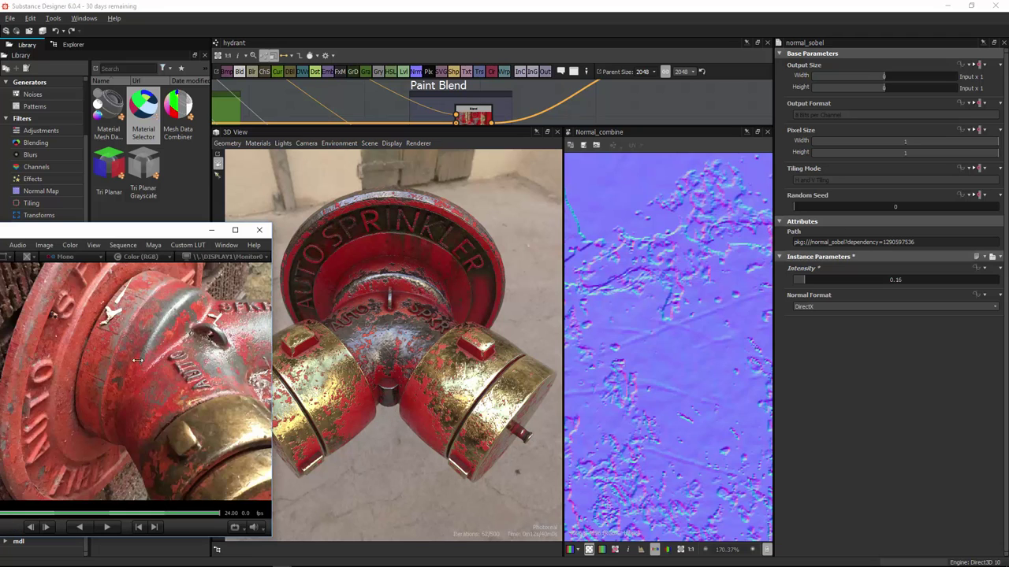
{"action": "left_click", "coordinate": [211, 229]}
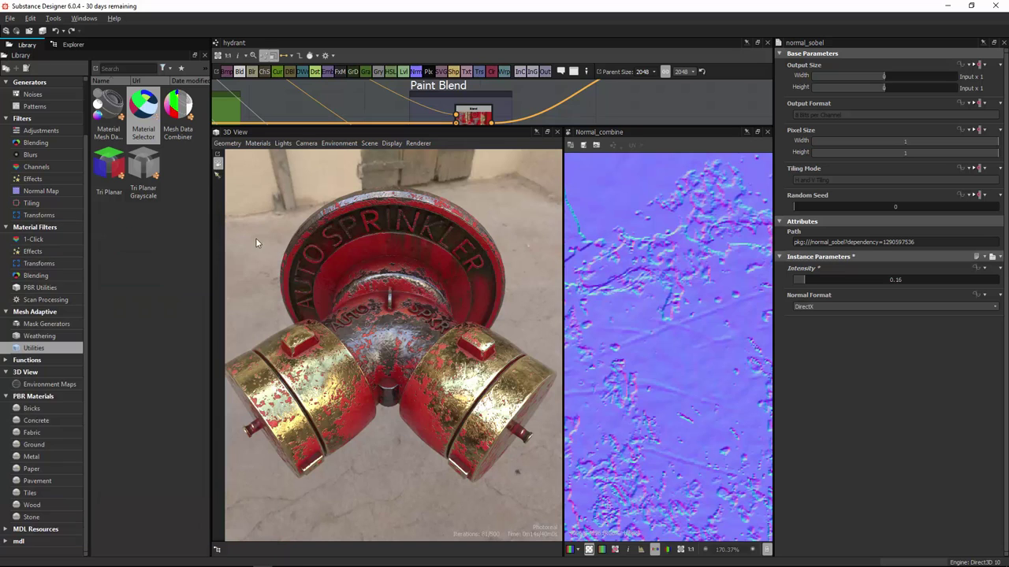
Step: Lower the Normal Sobel Intensity to 0.06 and enlarge the 3D view to check the hydrant
{"action": "left_click_drag", "start_coordinate": [799, 282], "coordinate": [798, 282]}
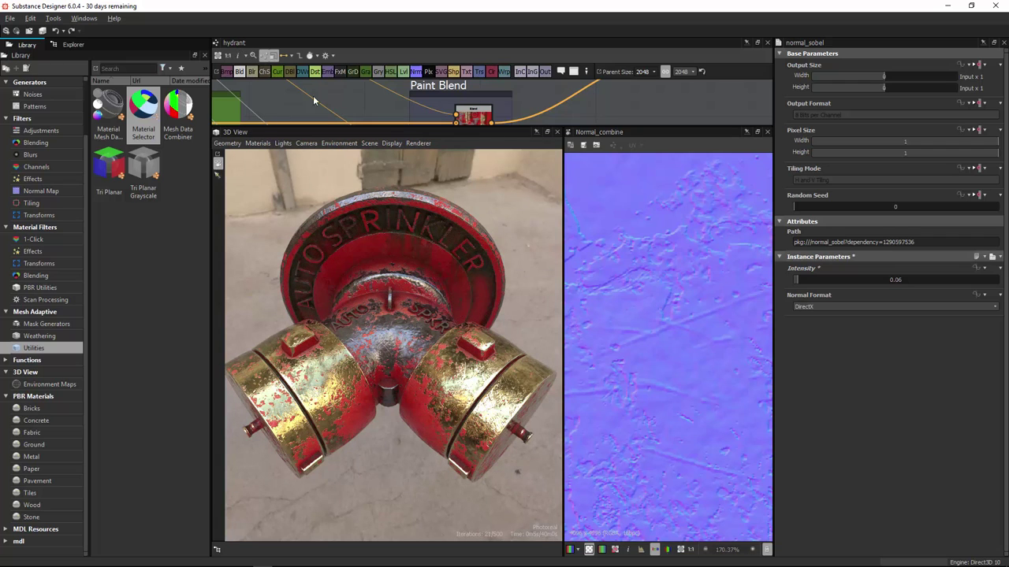
{"action": "double_click", "coordinate": [307, 132]}
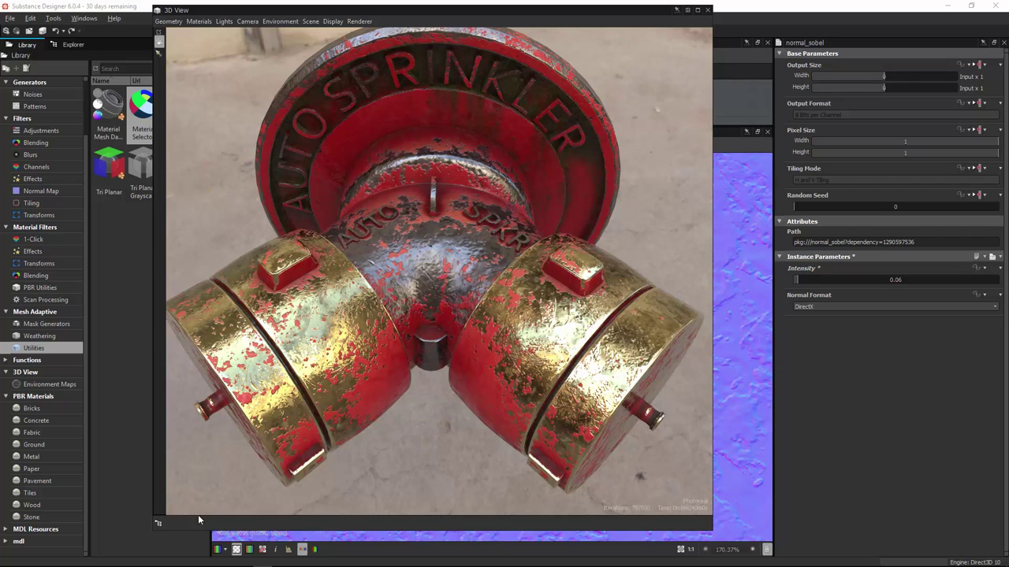
Step: Switch to the RV image viewer, enlarge its window and flip between the reference photo and the wip_pass.PNG render
{"action": "mouse_move", "coordinate": [262, 563]}
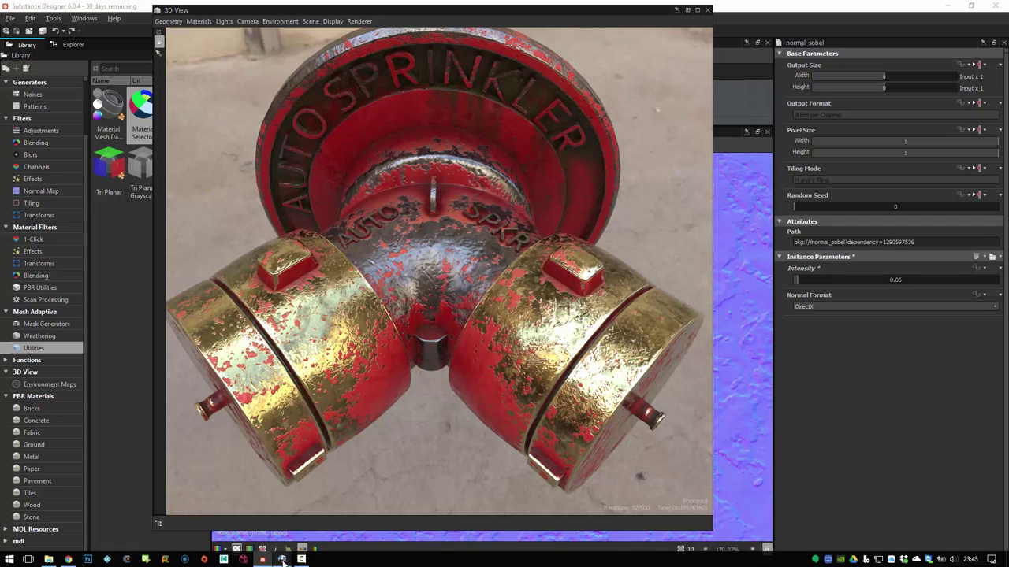
{"action": "left_click", "coordinate": [236, 508]}
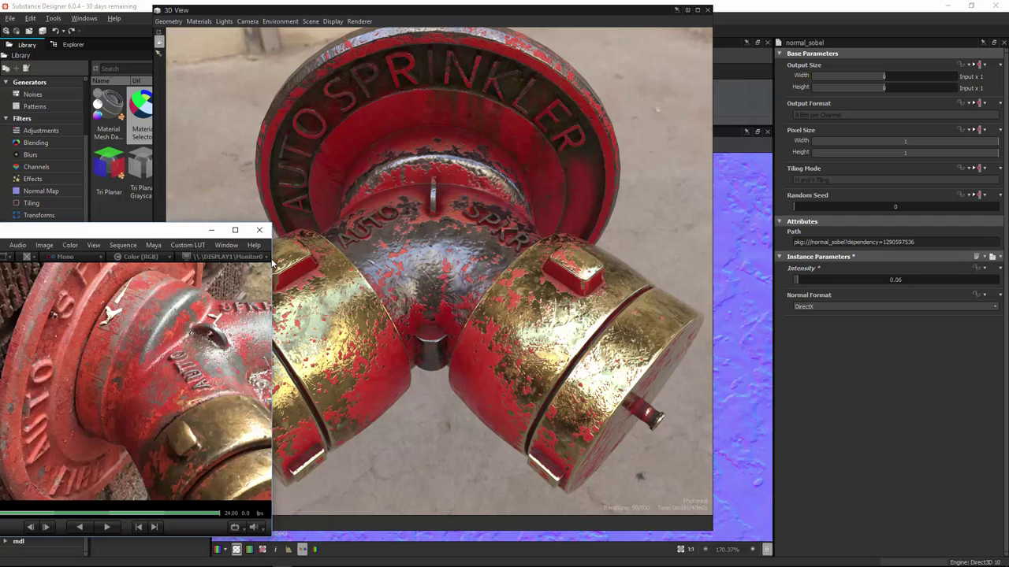
{"action": "left_click_drag", "start_coordinate": [269, 258], "coordinate": [487, 258]}
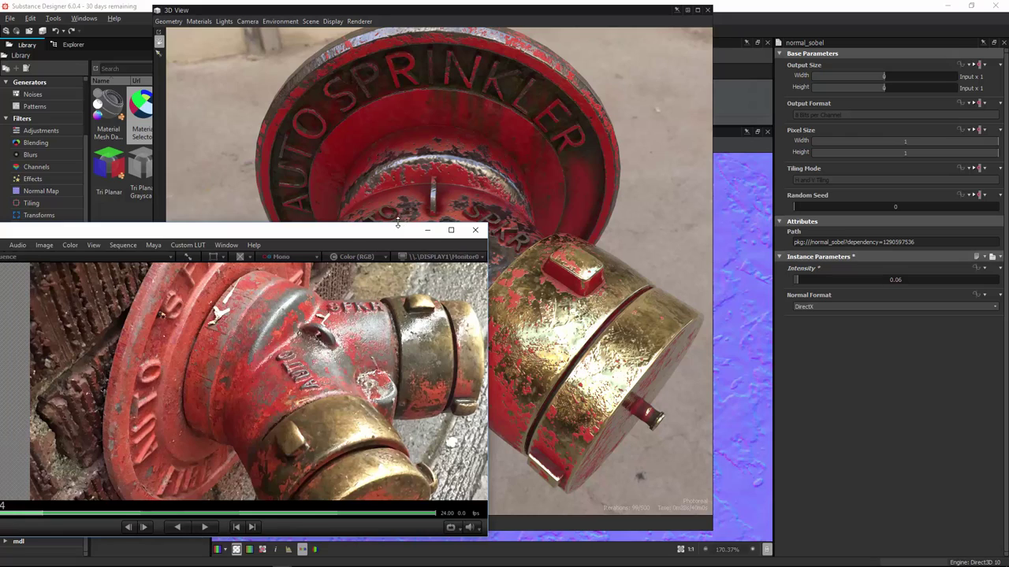
{"action": "left_click_drag", "start_coordinate": [396, 224], "coordinate": [397, 110]}
{"action": "left_click", "coordinate": [423, 514]}
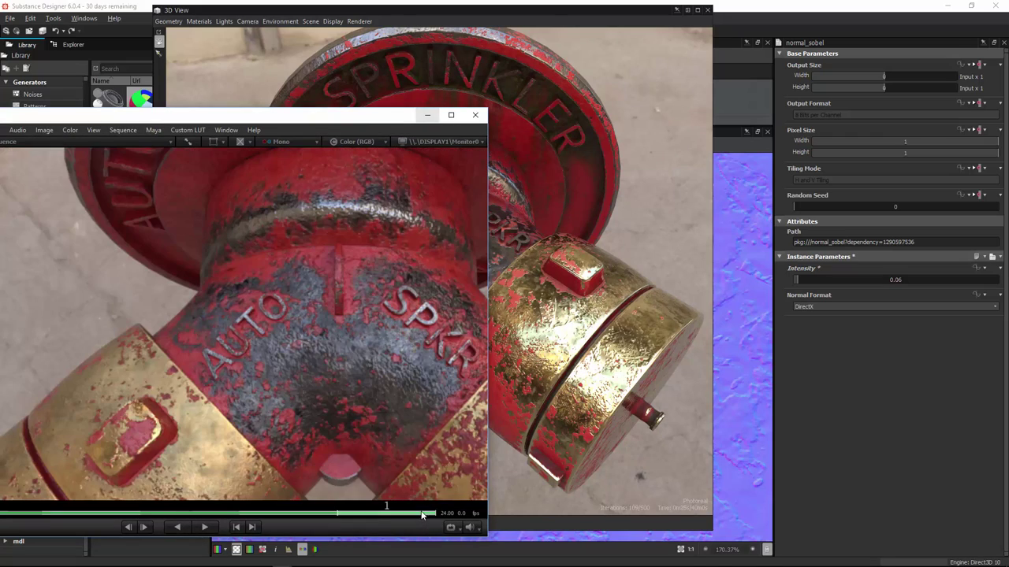
{"action": "key", "text": "space"}
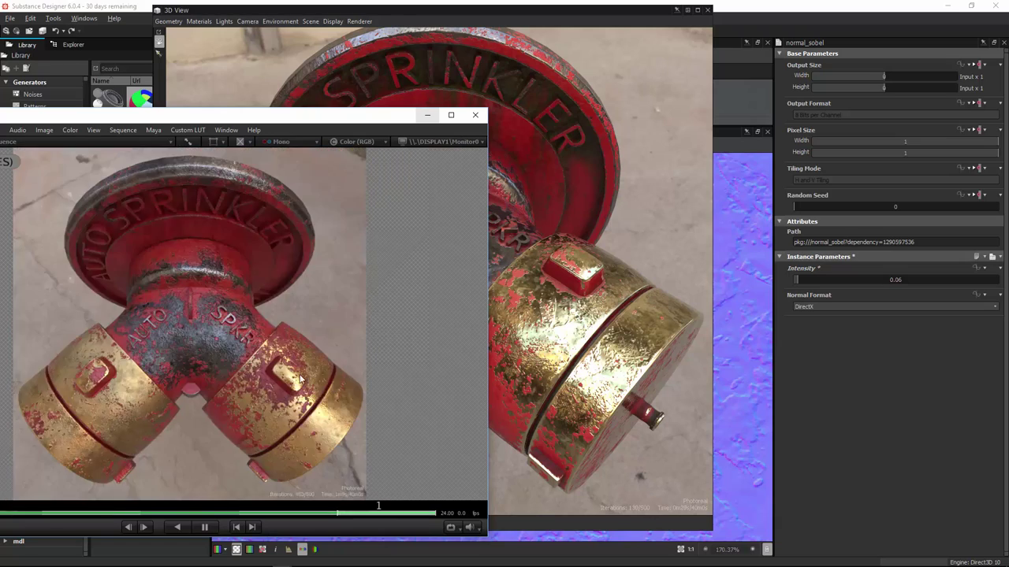
{"action": "key", "text": "space"}
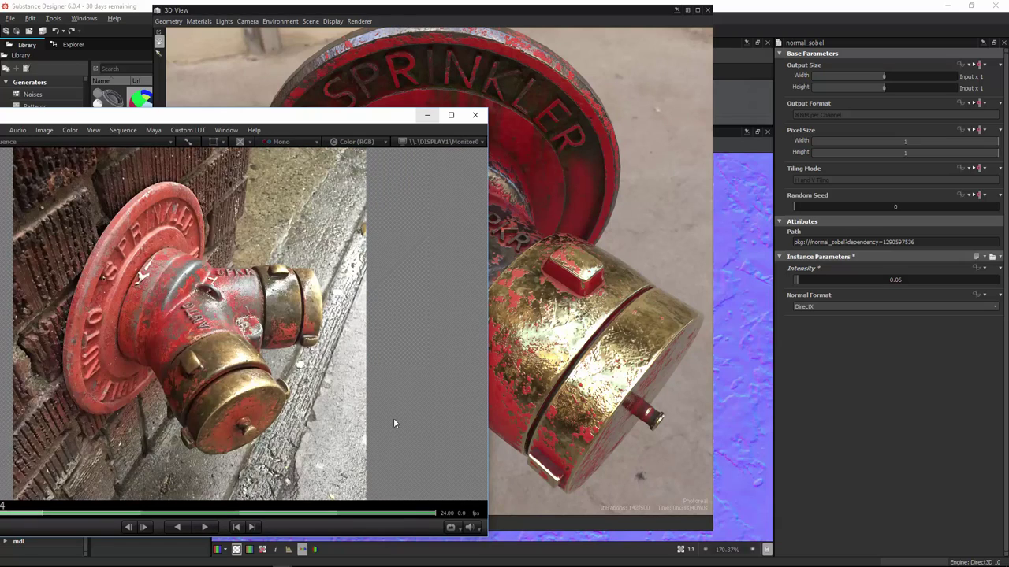
{"action": "left_click", "coordinate": [414, 515]}
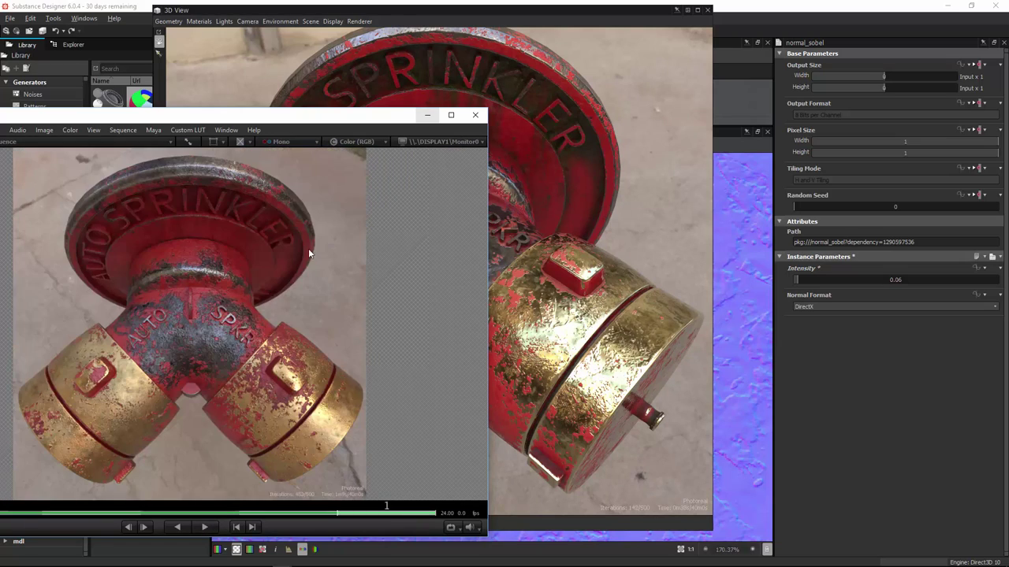
Step: Place the wip_pass.PNG render beside the 3D view and compare it with the current hydrant render
{"action": "left_click_drag", "start_coordinate": [257, 118], "coordinate": [762, 66]}
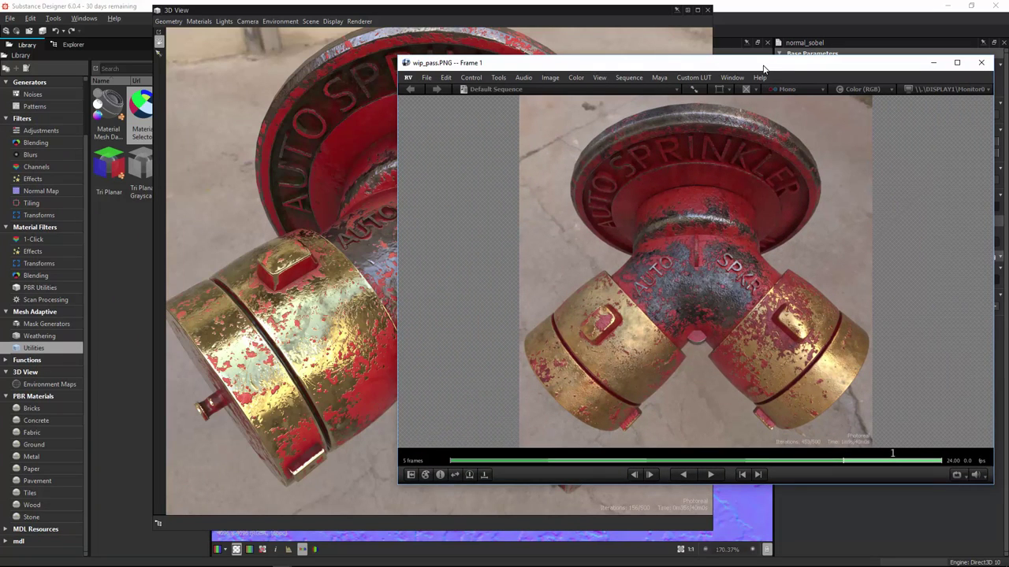
{"action": "left_click_drag", "start_coordinate": [778, 124], "coordinate": [768, 123]}
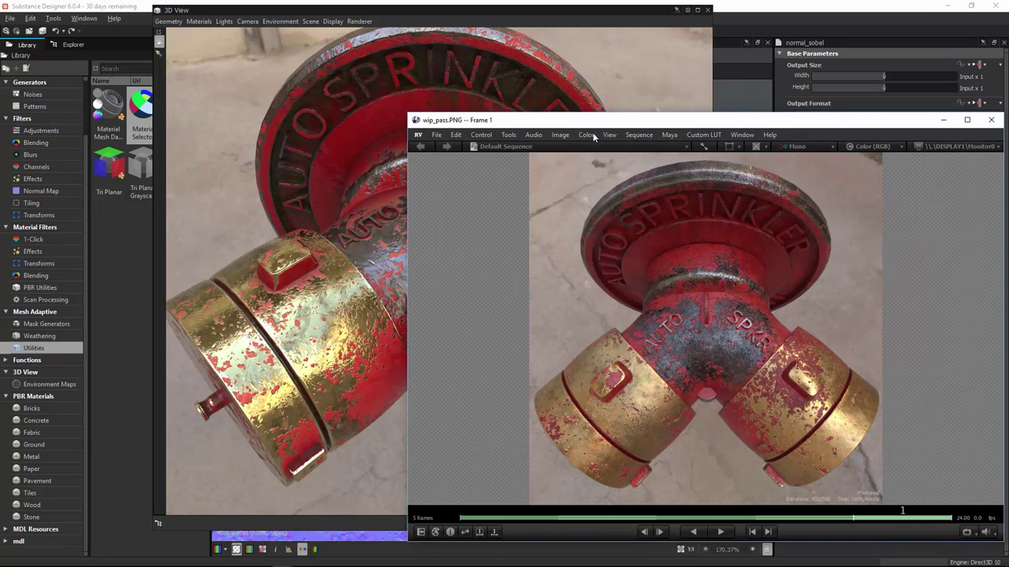
{"action": "left_click_drag", "start_coordinate": [571, 125], "coordinate": [697, 88]}
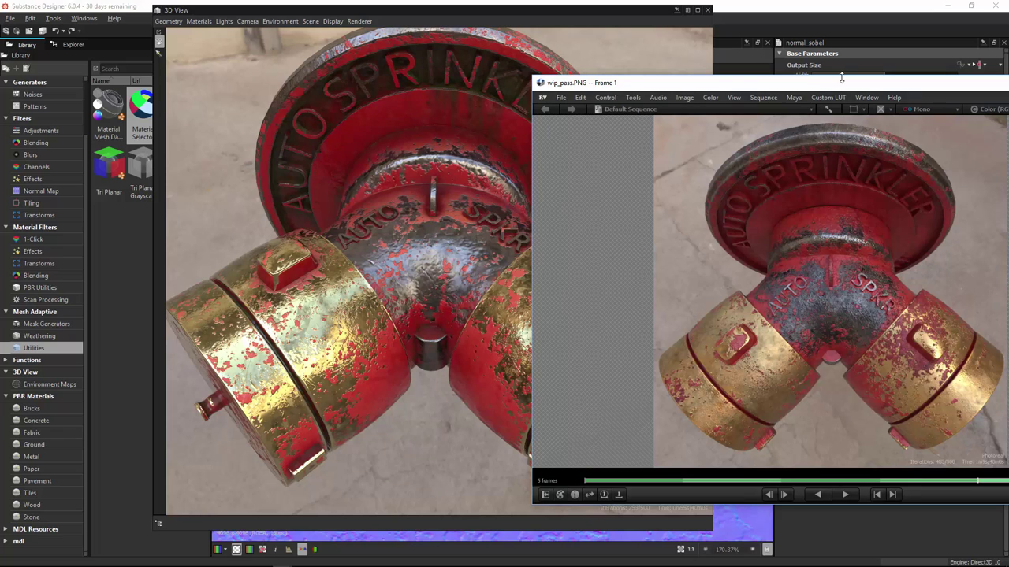
{"action": "left_click_drag", "start_coordinate": [842, 77], "coordinate": [745, 89]}
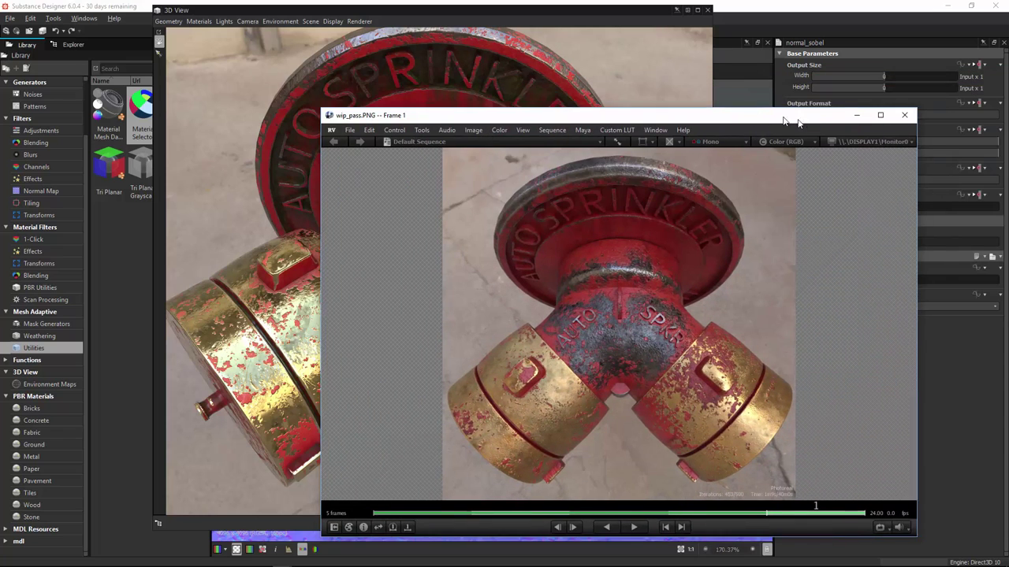
{"action": "left_click_drag", "start_coordinate": [707, 117], "coordinate": [684, 117]}
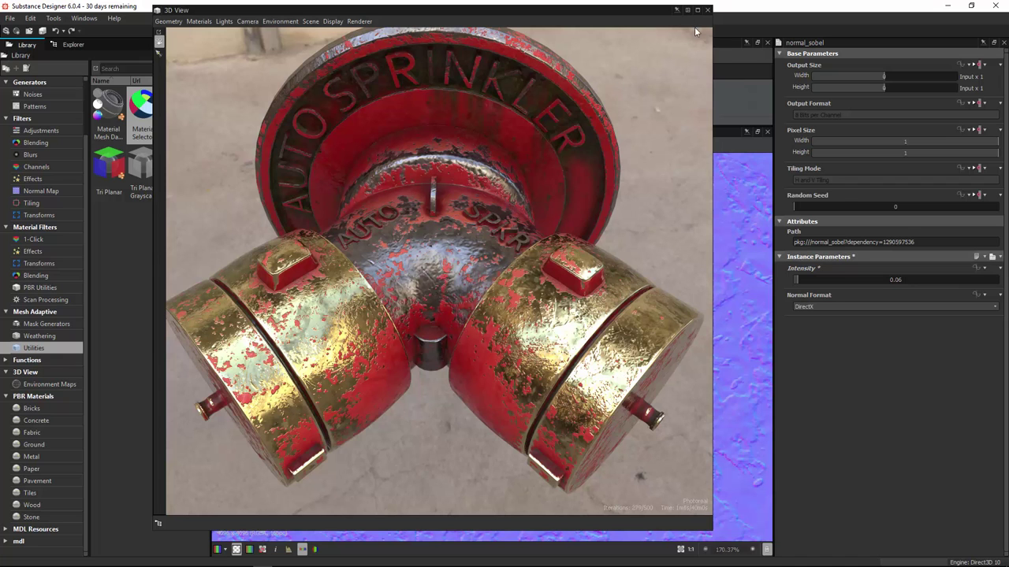
Step: Dock the 3D view below the graph beside the 2D view, resize the areas and switch the renderer to OpenGL
{"action": "left_click_drag", "start_coordinate": [628, 15], "coordinate": [278, 270]}
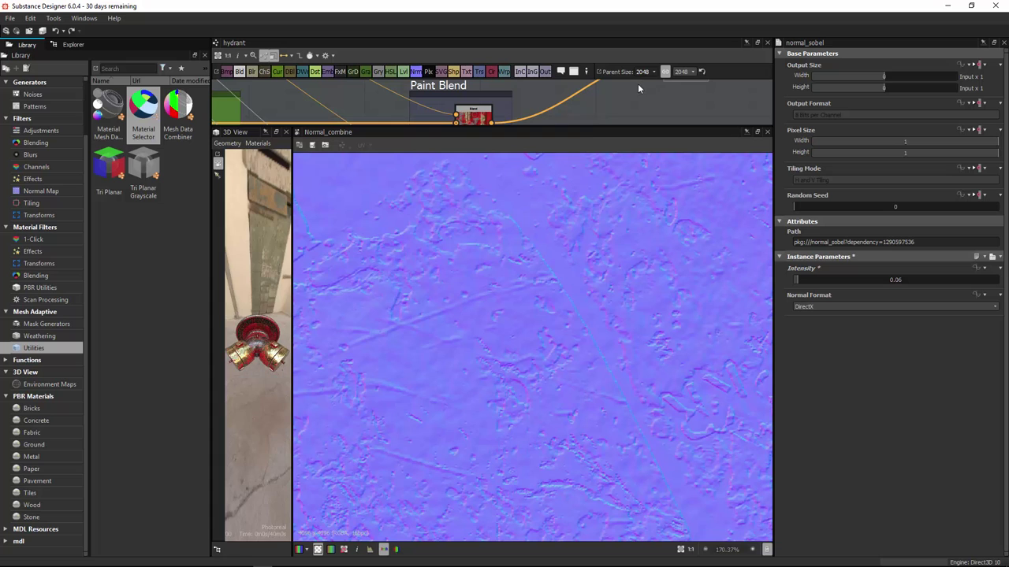
{"action": "left_click_drag", "start_coordinate": [522, 138], "coordinate": [354, 344]}
{"action": "left_click_drag", "start_coordinate": [294, 423], "coordinate": [515, 399]}
{"action": "left_click", "coordinate": [418, 348]}
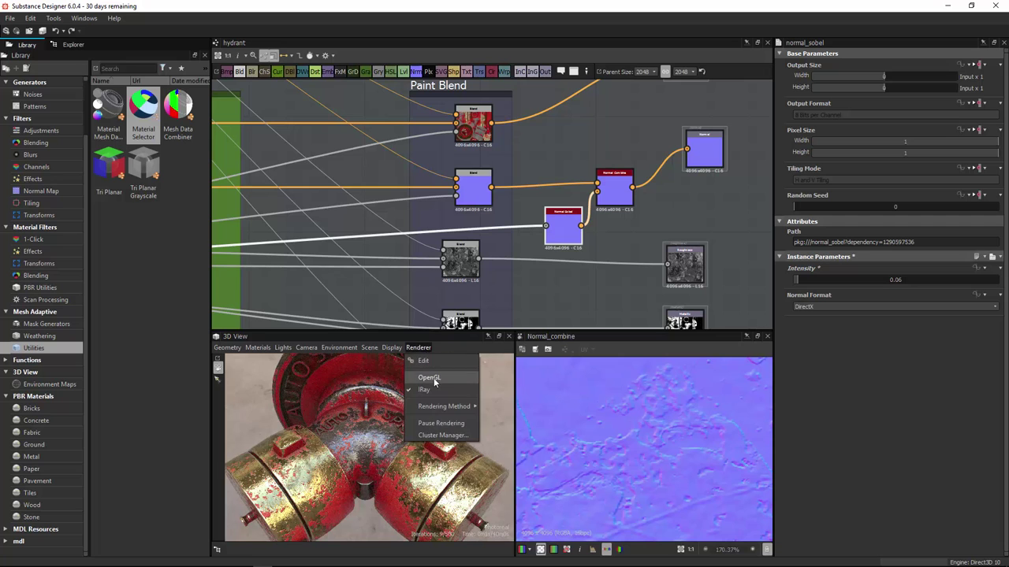
{"action": "left_click", "coordinate": [443, 369]}
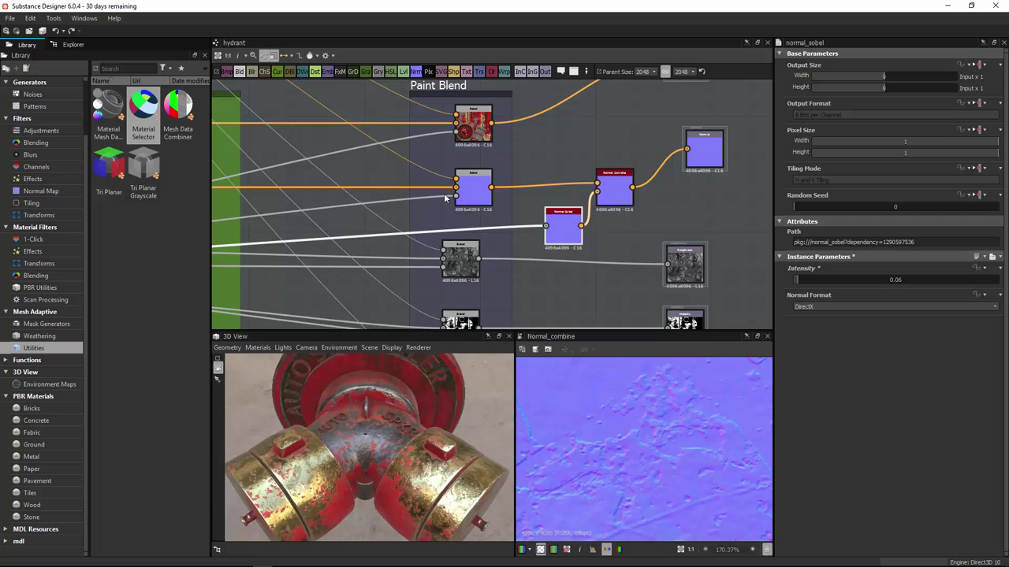
Step: Open the Alloy graph from the Hydrant_Training.sbs package and inspect its output nodes
{"action": "scroll", "coordinate": [533, 168], "scroll_direction": "down", "scroll_amount": 2}
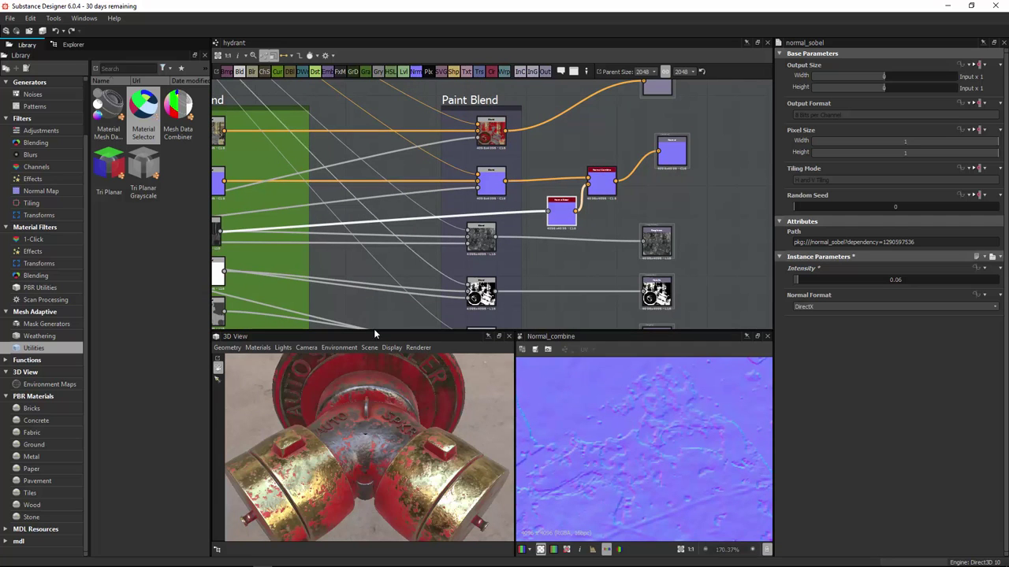
{"action": "left_click", "coordinate": [63, 44]}
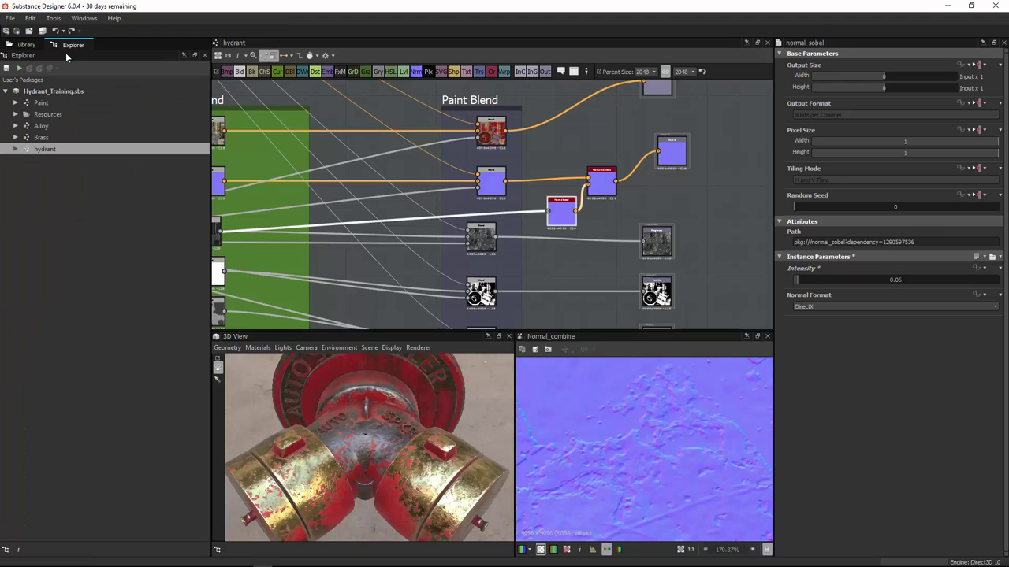
{"action": "double_click", "coordinate": [63, 126]}
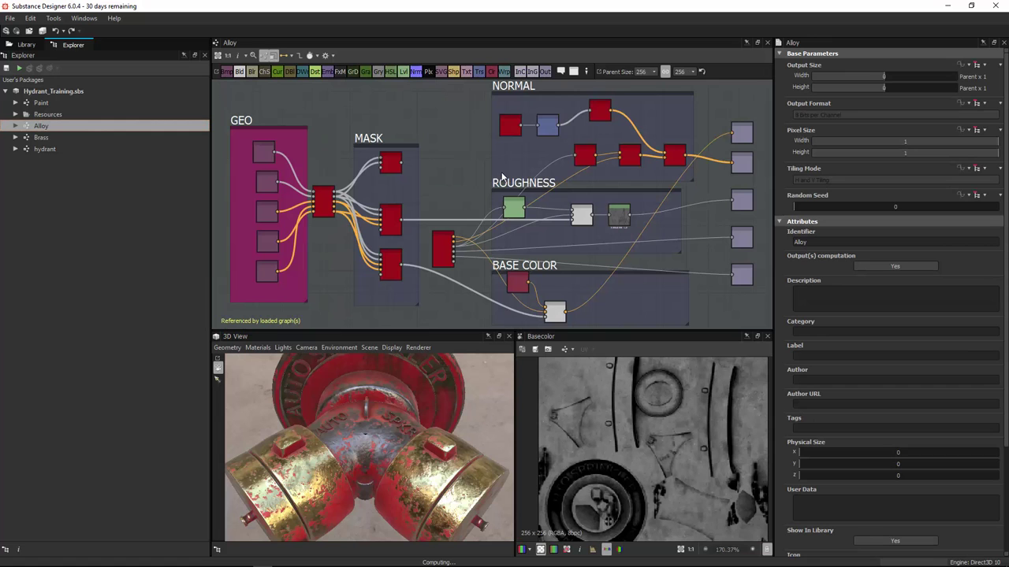
{"action": "middle_click_drag", "start_coordinate": [724, 186], "coordinate": [634, 149]}
{"action": "scroll", "coordinate": [656, 182], "scroll_direction": "up", "scroll_amount": 3}
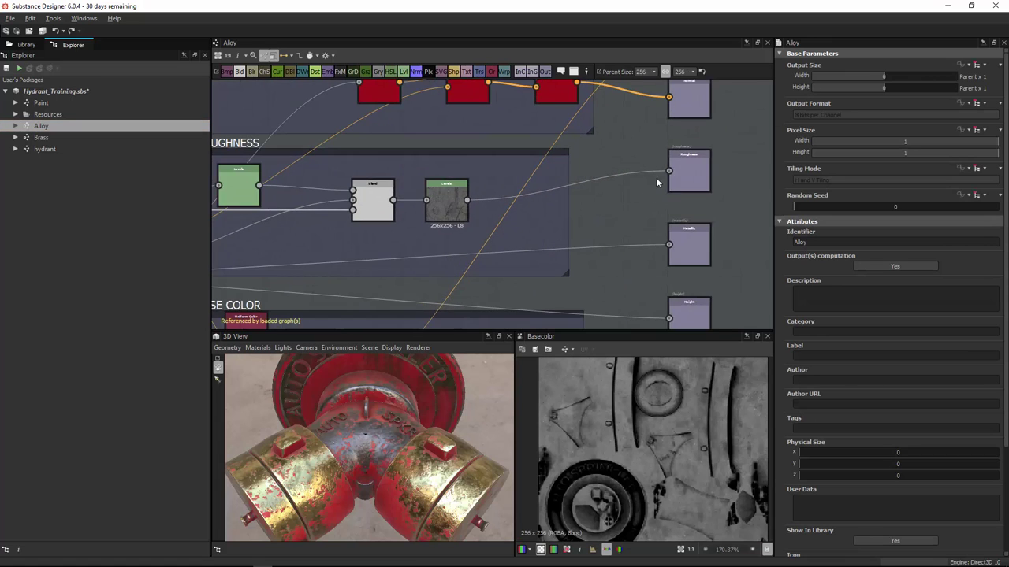
{"action": "scroll", "coordinate": [656, 182], "scroll_direction": "up", "scroll_amount": 2}
{"action": "middle_click_drag", "start_coordinate": [608, 281], "coordinate": [596, 259]}
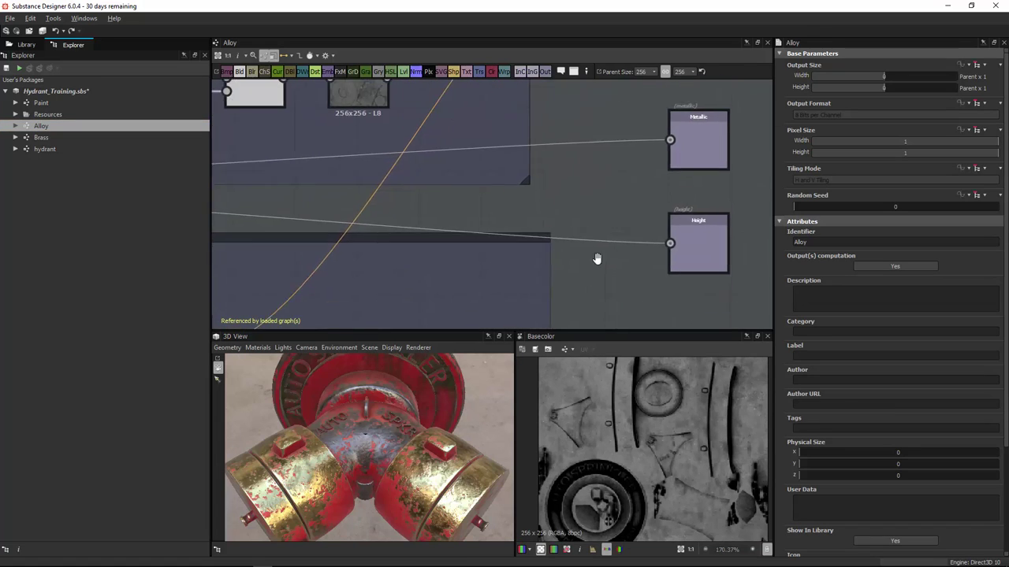
Step: Show the Alloy graph's outputs on the hydrant in the 3D view
{"action": "middle_click_drag", "start_coordinate": [597, 106], "coordinate": [688, 236]}
{"action": "scroll", "coordinate": [590, 192], "scroll_direction": "down", "scroll_amount": 2}
{"action": "middle_click_drag", "start_coordinate": [504, 238], "coordinate": [583, 243]}
{"action": "left_click_drag", "start_coordinate": [441, 168], "coordinate": [582, 214]}
{"action": "left_click", "coordinate": [582, 141]}
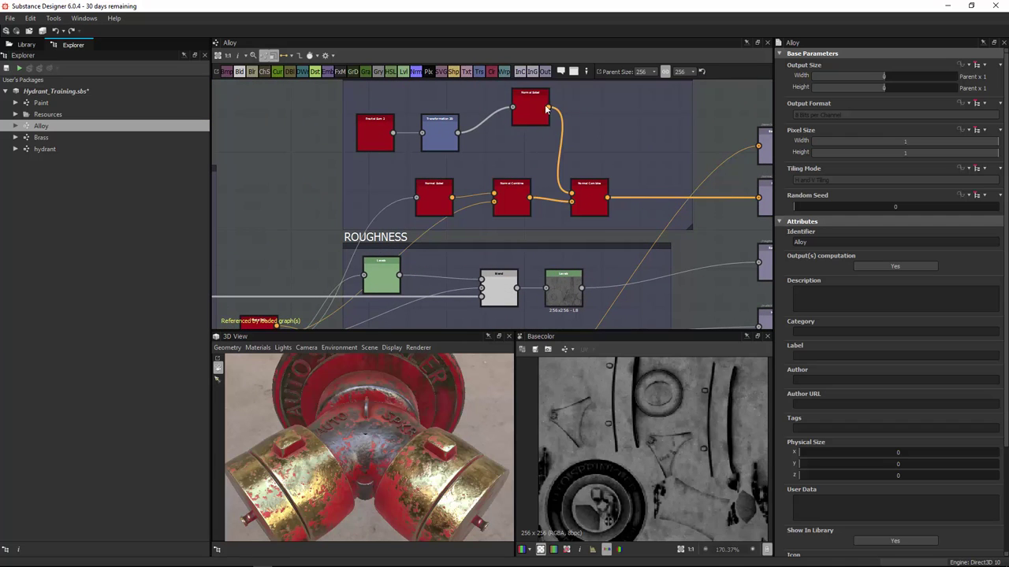
{"action": "left_click_drag", "start_coordinate": [538, 109], "coordinate": [499, 110]}
{"action": "left_click", "coordinate": [623, 144]}
{"action": "middle_click_drag", "start_coordinate": [624, 144], "coordinate": [536, 136]}
{"action": "right_click", "coordinate": [619, 124]}
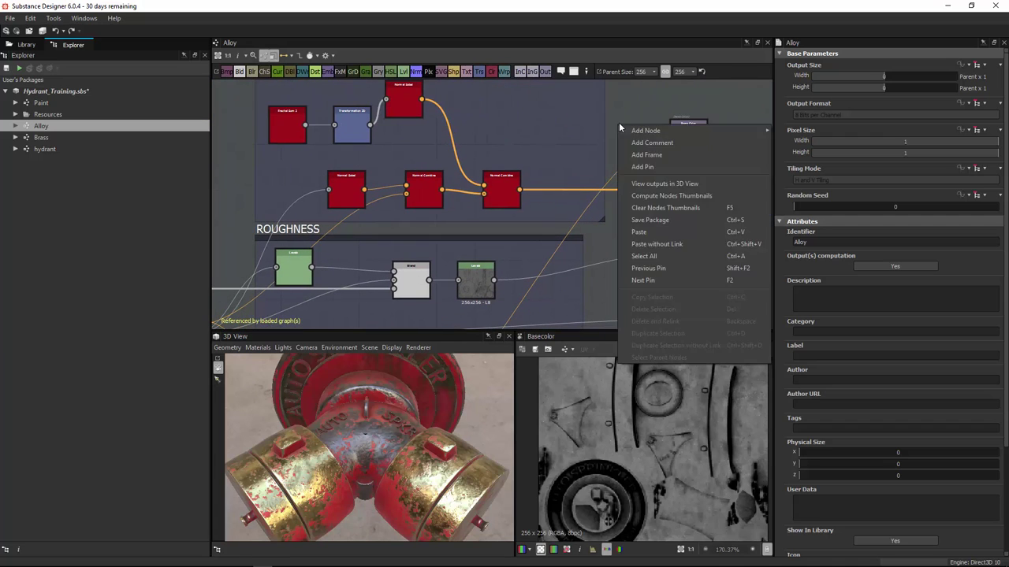
{"action": "left_click", "coordinate": [661, 183]}
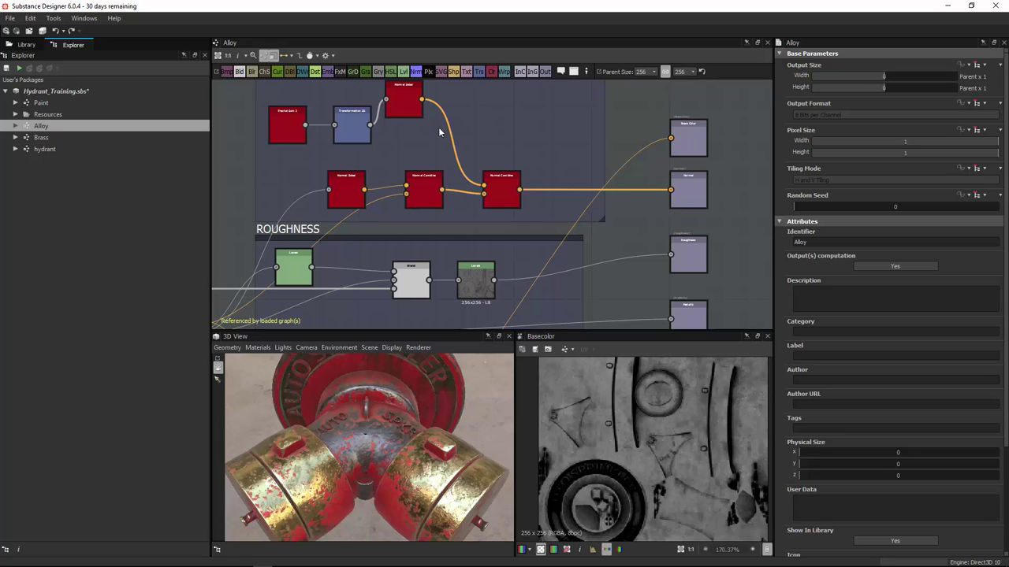
Step: Disconnect the last Normal Combine node from the Alloy graph's Normal output and reconnect it to force a recompute
{"action": "left_click", "coordinate": [53, 18]}
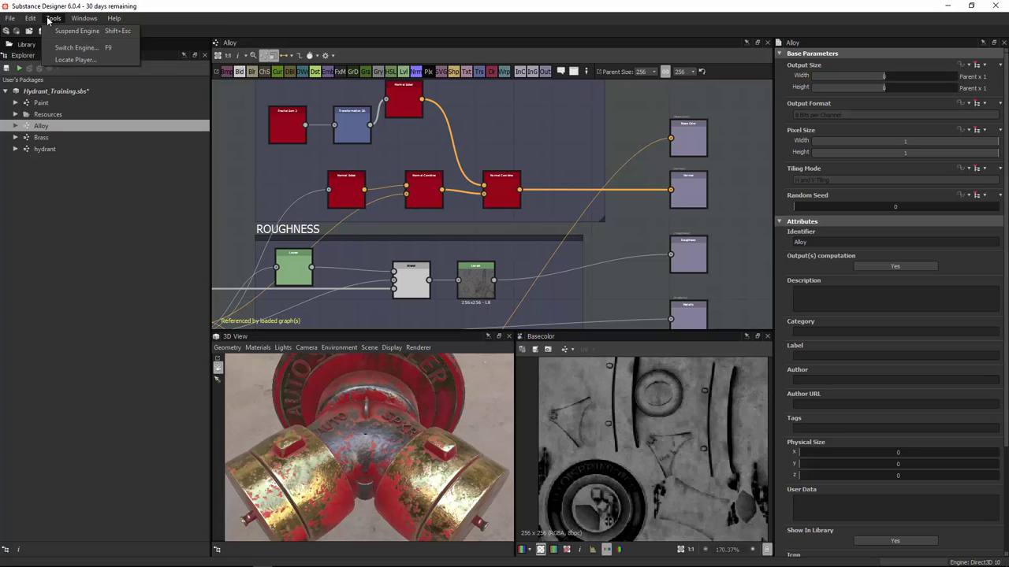
{"action": "left_click", "coordinate": [54, 17]}
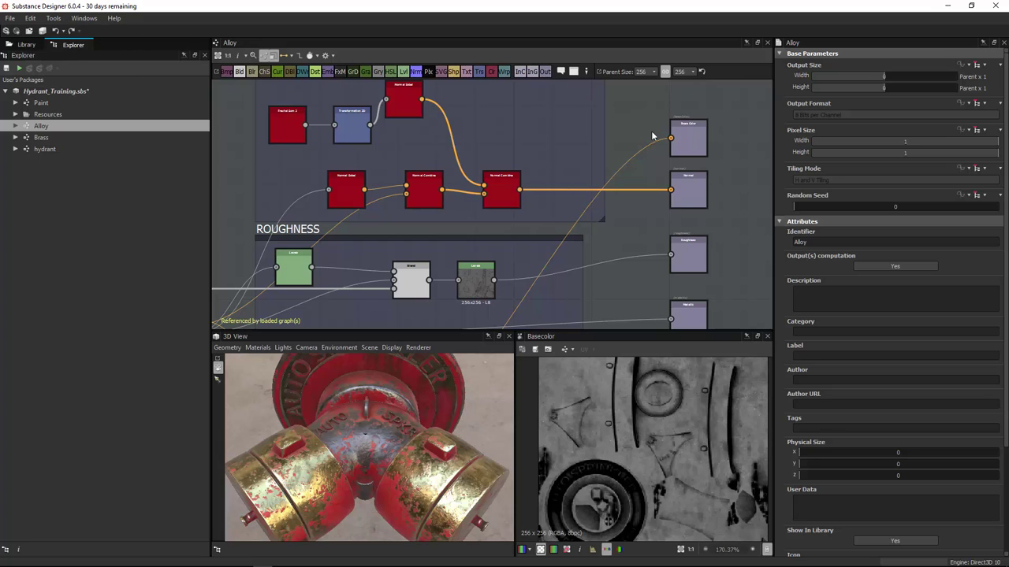
{"action": "left_click", "coordinate": [501, 199]}
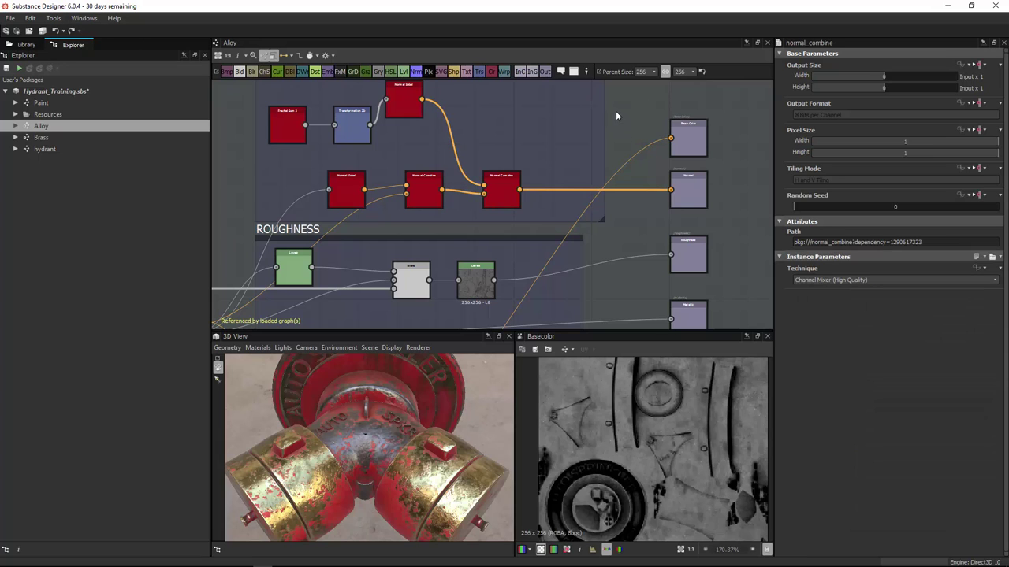
{"action": "left_click", "coordinate": [688, 140]}
{"action": "left_click", "coordinate": [662, 190]}
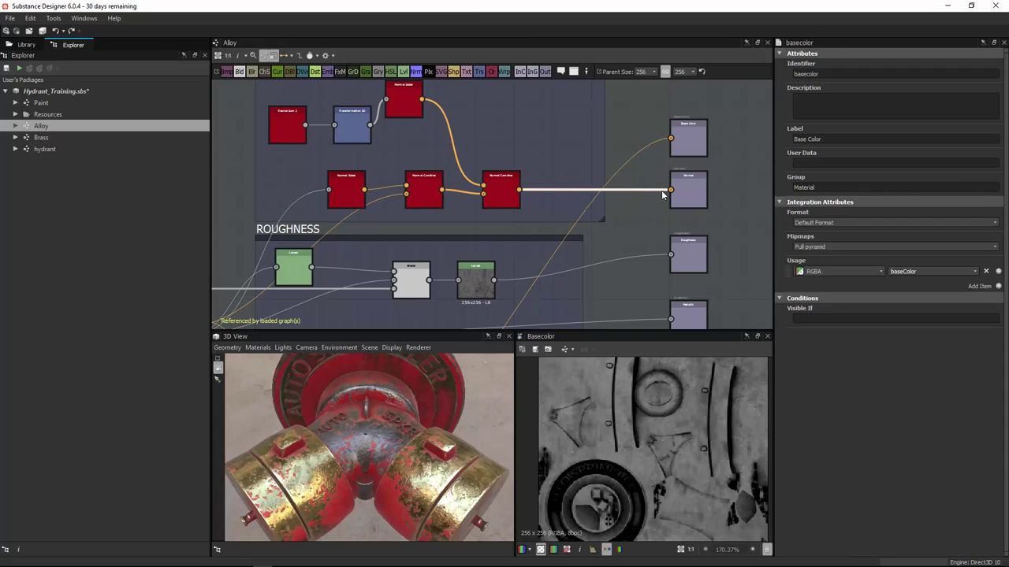
{"action": "key", "text": "Delete"}
{"action": "left_click_drag", "start_coordinate": [521, 190], "coordinate": [681, 192]}
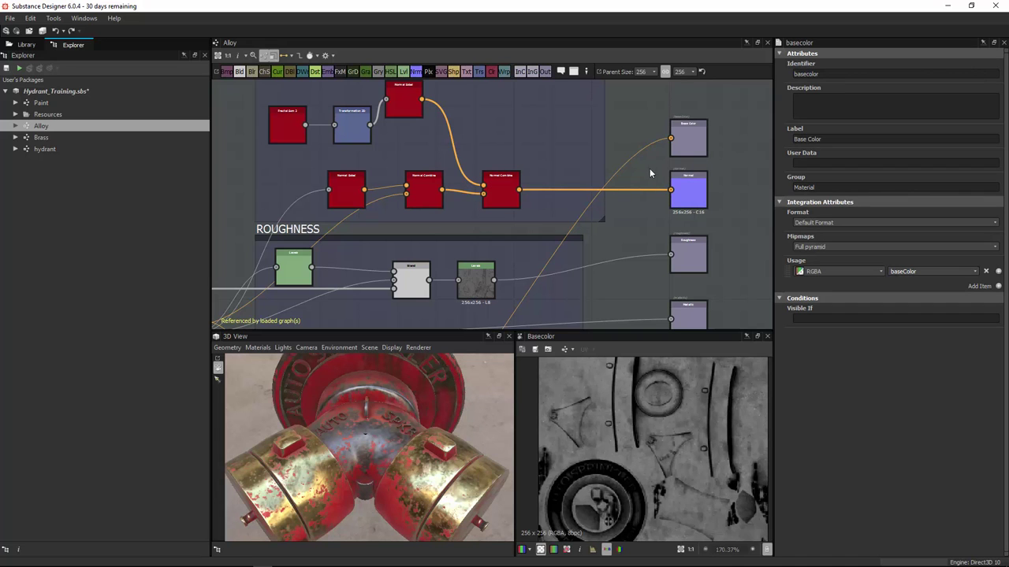
Step: Set the Alloy graph's parent size to 512 × 512 and inspect the material on the hydrant from another angle
{"action": "middle_click_drag", "start_coordinate": [589, 228], "coordinate": [610, 130]}
{"action": "scroll", "coordinate": [611, 131], "scroll_direction": "down", "scroll_amount": 2}
{"action": "middle_click_drag", "start_coordinate": [546, 202], "coordinate": [516, 285]}
{"action": "right_click", "coordinate": [613, 130]}
{"action": "left_click", "coordinate": [617, 110]}
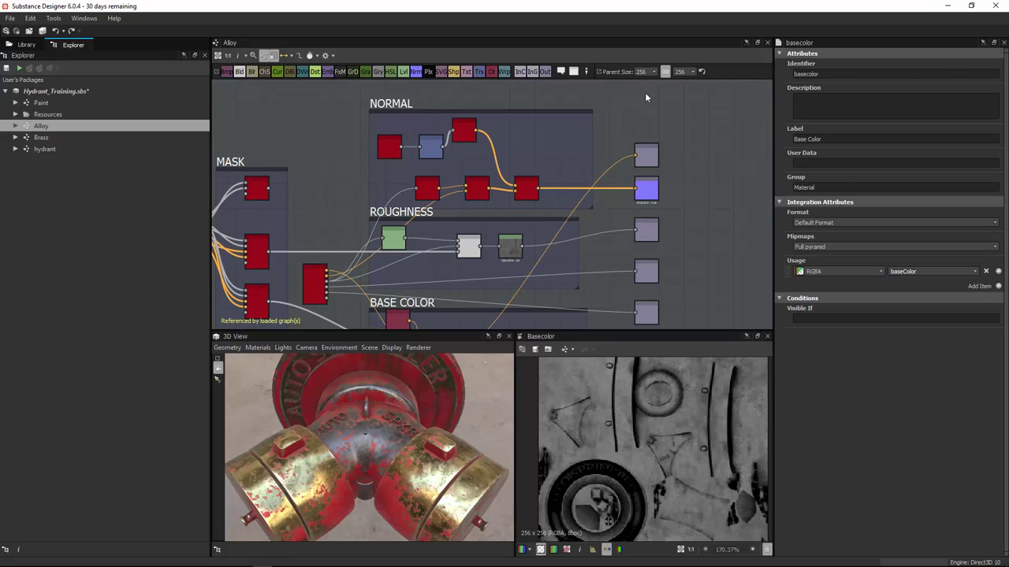
{"action": "left_click", "coordinate": [653, 72]}
{"action": "left_click", "coordinate": [643, 115]}
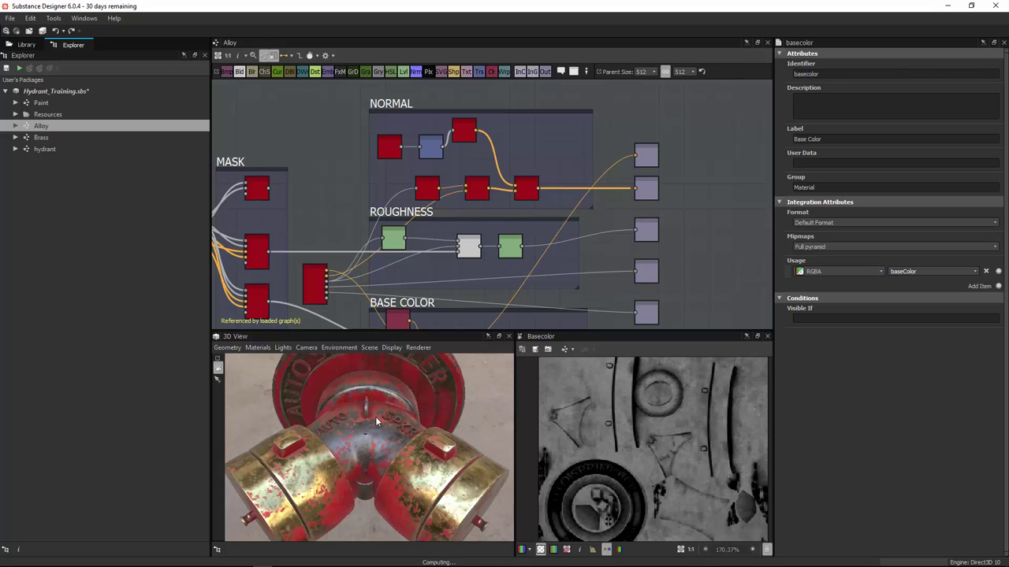
{"action": "left_click_drag", "start_coordinate": [376, 428], "coordinate": [374, 416]}
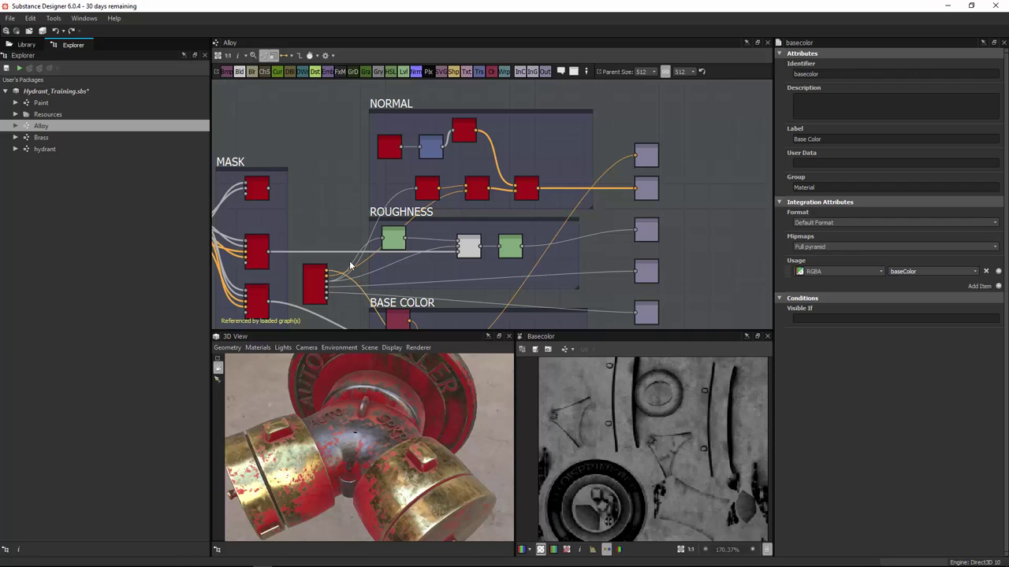
{"action": "scroll", "coordinate": [348, 229], "scroll_direction": "down", "scroll_amount": 2}
{"action": "scroll", "coordinate": [346, 231], "scroll_direction": "up", "scroll_amount": 2}
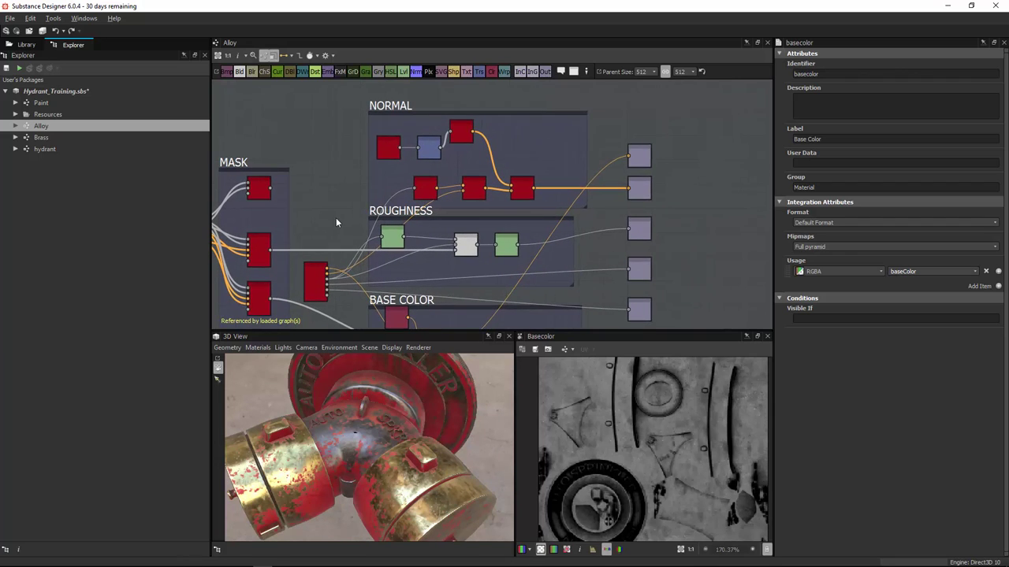
{"action": "middle_click_drag", "start_coordinate": [336, 217], "coordinate": [338, 193]}
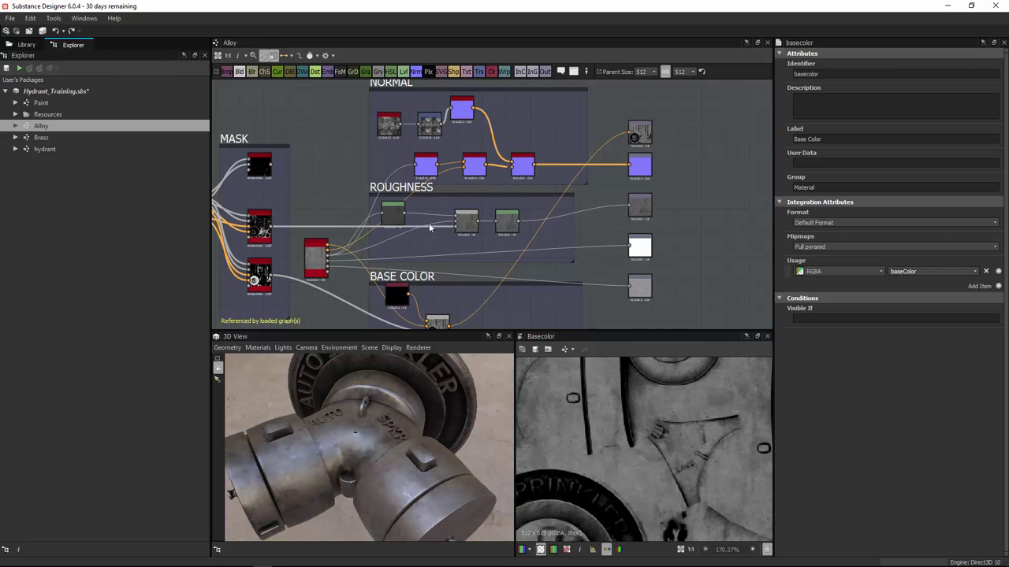
Step: Set the Alloy graph's parent size to 1024 × 1024 and inspect the material on the hydrant
{"action": "mouse_move", "coordinate": [374, 428]}
{"action": "left_mouse_down"}
{"action": "mouse_move", "coordinate": [395, 500]}
{"action": "mouse_move", "coordinate": [388, 418]}
{"action": "mouse_move", "coordinate": [468, 411]}
{"action": "mouse_move", "coordinate": [416, 451]}
{"action": "mouse_move", "coordinate": [390, 418]}
{"action": "left_mouse_up"}
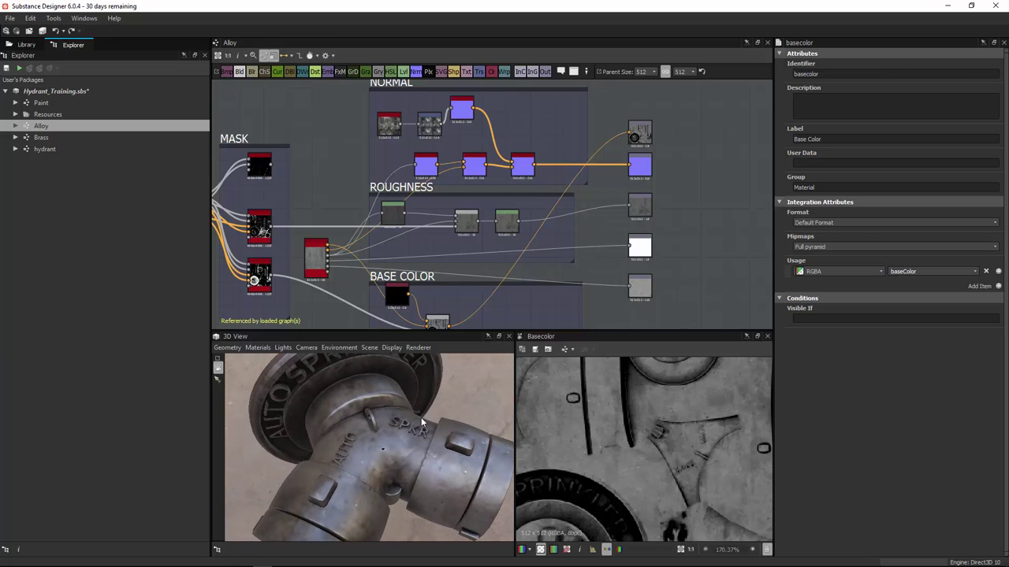
{"action": "left_click", "coordinate": [641, 71]}
{"action": "left_click", "coordinate": [650, 123]}
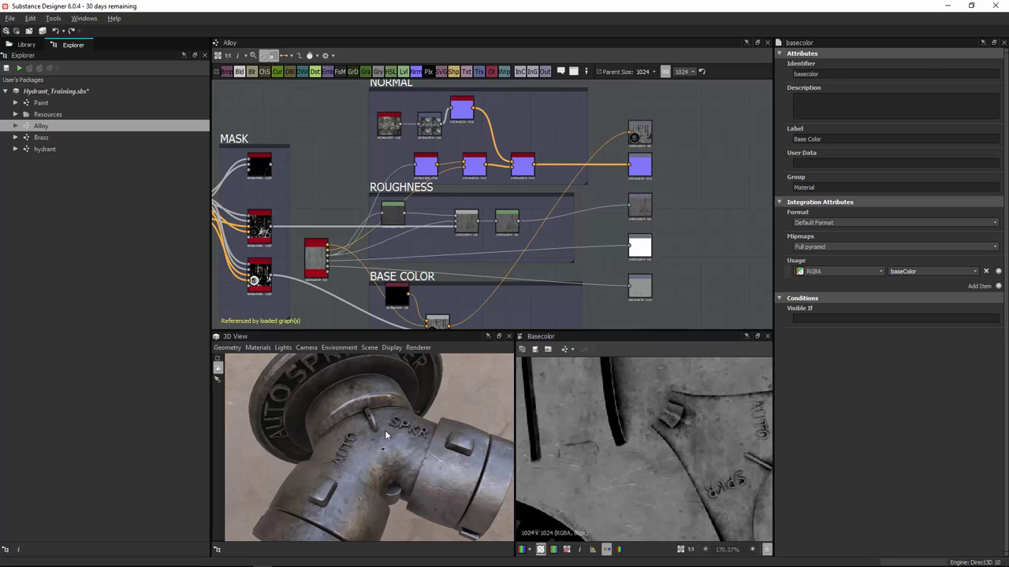
{"action": "mouse_move", "coordinate": [386, 435]}
{"action": "left_mouse_down"}
{"action": "mouse_move", "coordinate": [458, 375]}
{"action": "mouse_move", "coordinate": [456, 420]}
{"action": "mouse_move", "coordinate": [385, 425]}
{"action": "mouse_move", "coordinate": [407, 485]}
{"action": "mouse_move", "coordinate": [394, 431]}
{"action": "left_mouse_up"}
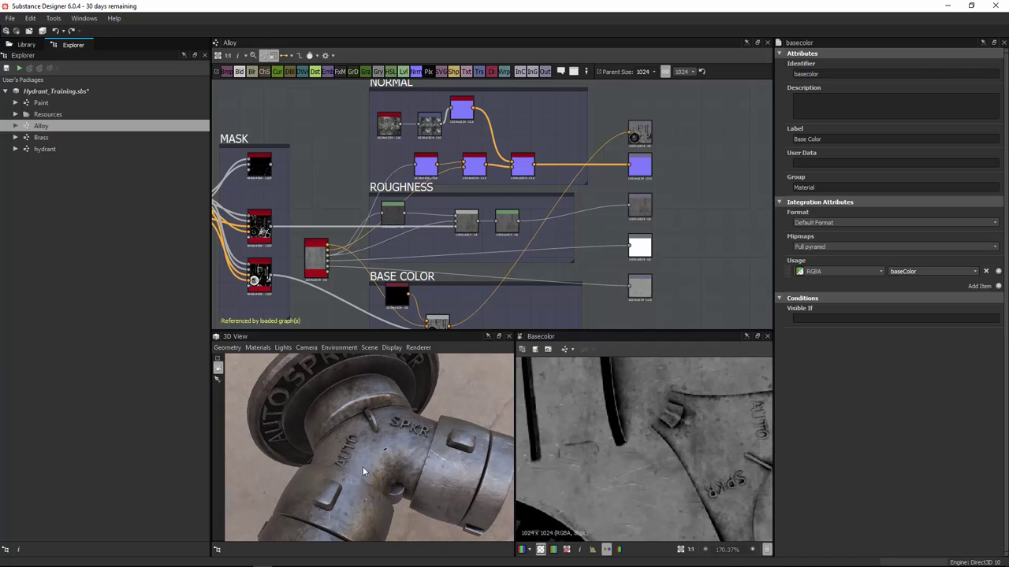
Step: Add a Normal Combine node and insert it between the last Normal Combine and the graph's Normal output
{"action": "scroll", "coordinate": [478, 166], "scroll_direction": "up", "scroll_amount": 5}
{"action": "middle_click_drag", "start_coordinate": [499, 162], "coordinate": [442, 198]}
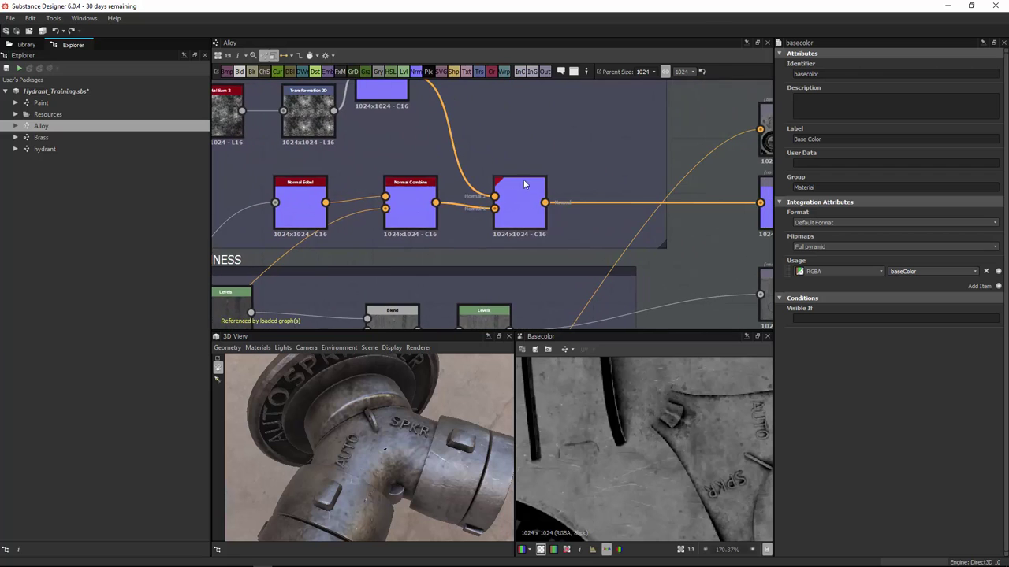
{"action": "middle_click_drag", "start_coordinate": [598, 131], "coordinate": [504, 152]}
{"action": "scroll", "coordinate": [608, 140], "scroll_direction": "up", "scroll_amount": 5}
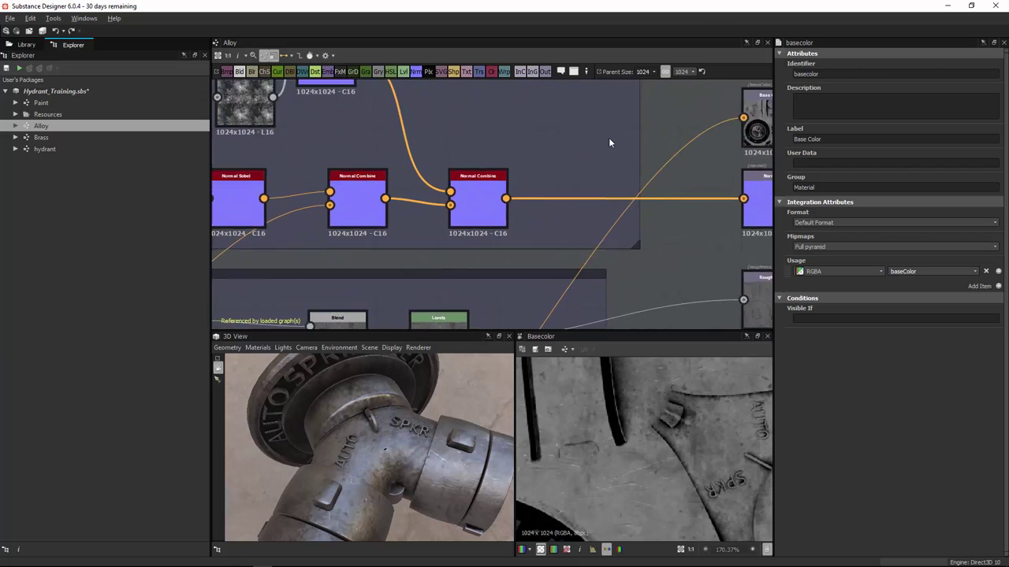
{"action": "scroll", "coordinate": [549, 146], "scroll_direction": "down", "scroll_amount": 5}
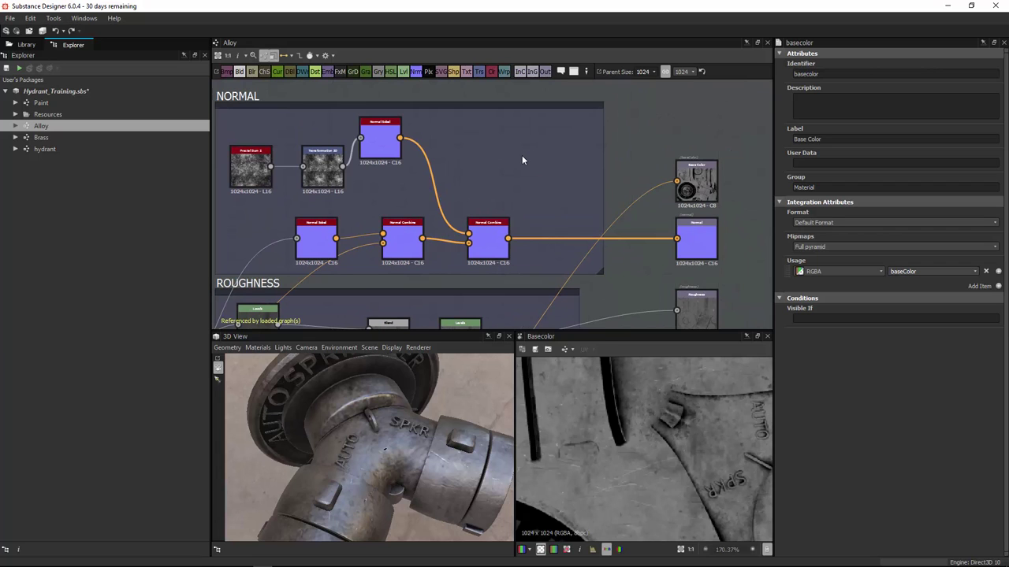
{"action": "key", "text": "space"}
{"action": "type", "text": "norm"}
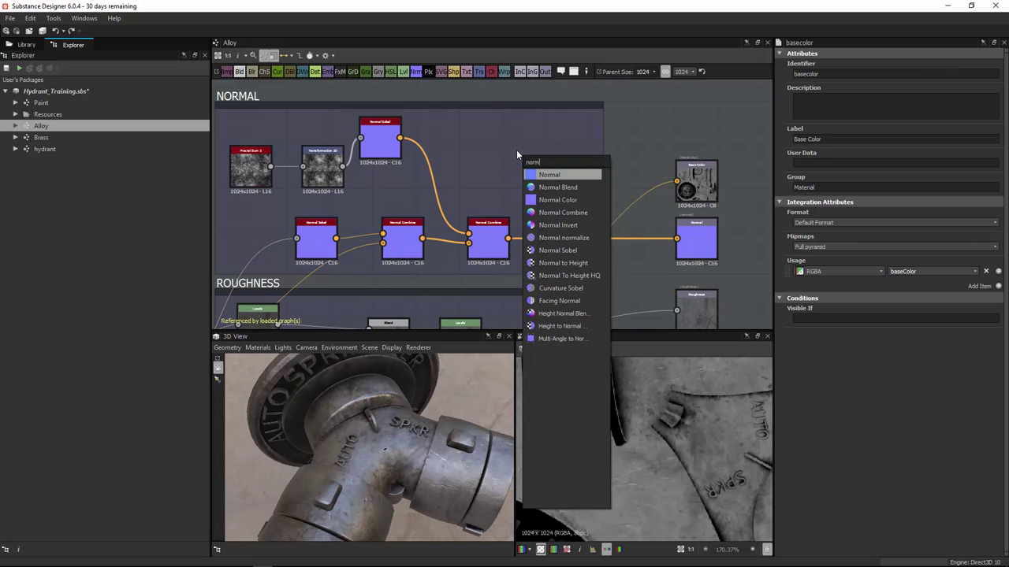
{"action": "key", "text": "Down"}
{"action": "key", "text": "Down"}
{"action": "key", "text": "Down"}
{"action": "key", "text": "Return"}
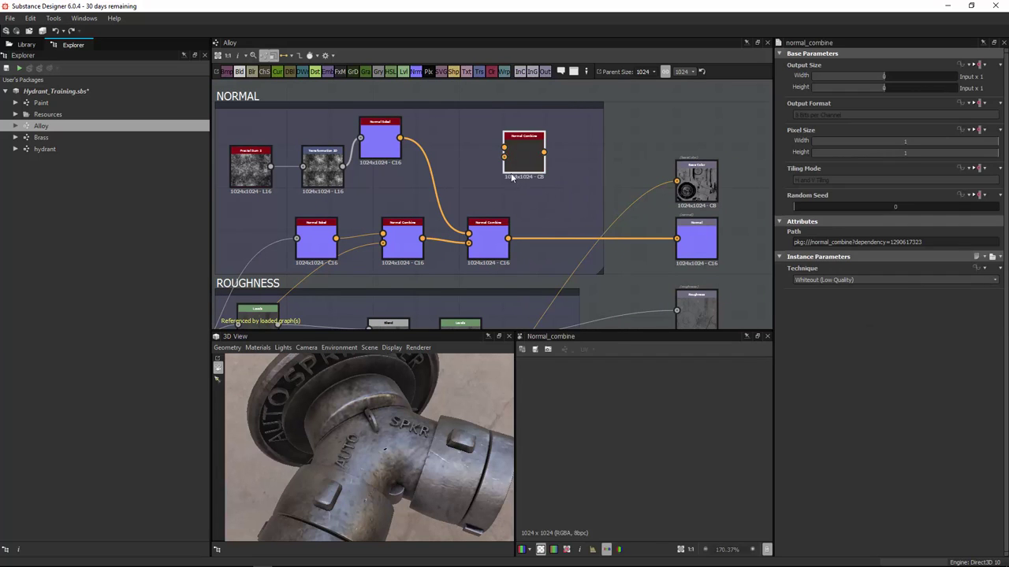
{"action": "left_click_drag", "start_coordinate": [508, 238], "coordinate": [676, 238]}
{"action": "left_click_drag", "start_coordinate": [525, 155], "coordinate": [576, 242]}
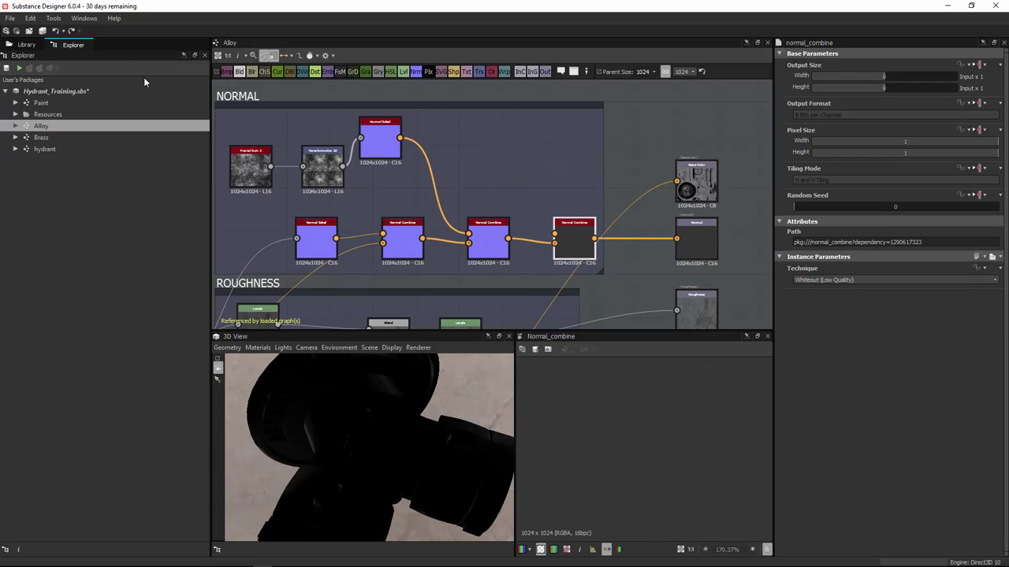
Step: Browse the library's noise generators and add Fractal Sum 1 to the NORMAL frame
{"action": "left_click", "coordinate": [25, 45]}
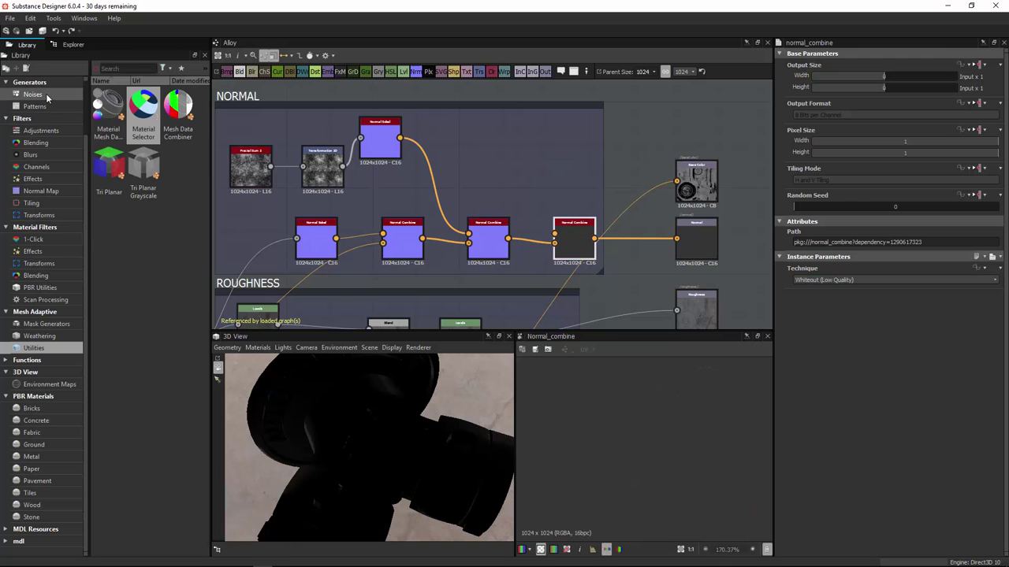
{"action": "left_click_drag", "start_coordinate": [207, 119], "coordinate": [209, 158]}
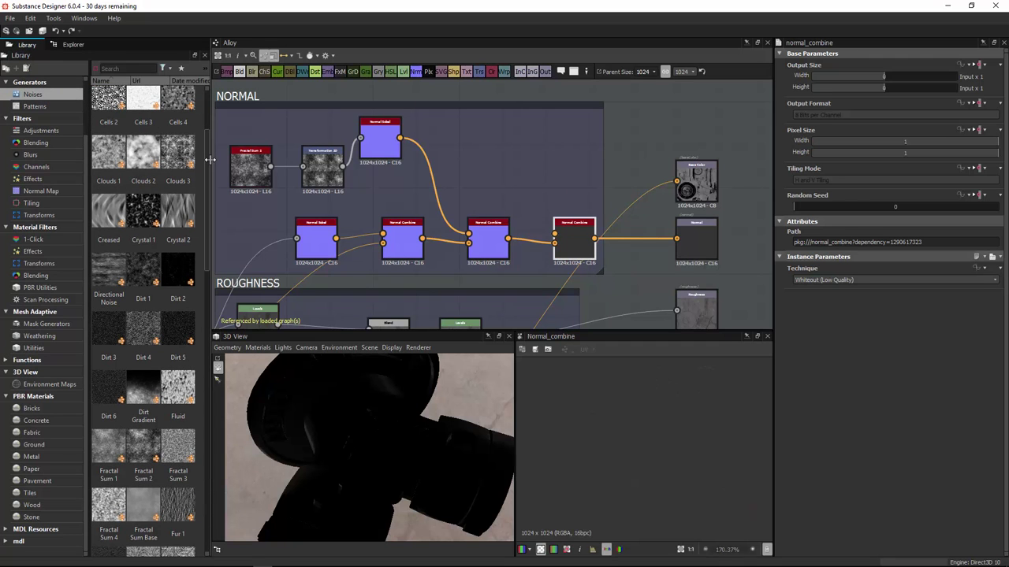
{"action": "scroll", "coordinate": [207, 134], "scroll_direction": "up", "scroll_amount": 3}
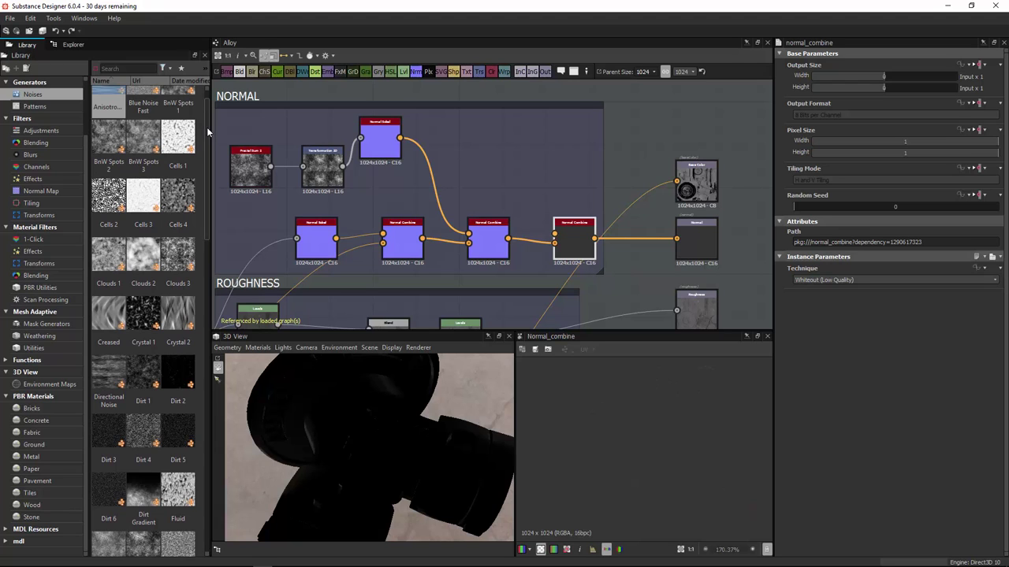
{"action": "left_click_drag", "start_coordinate": [207, 127], "coordinate": [217, 186]}
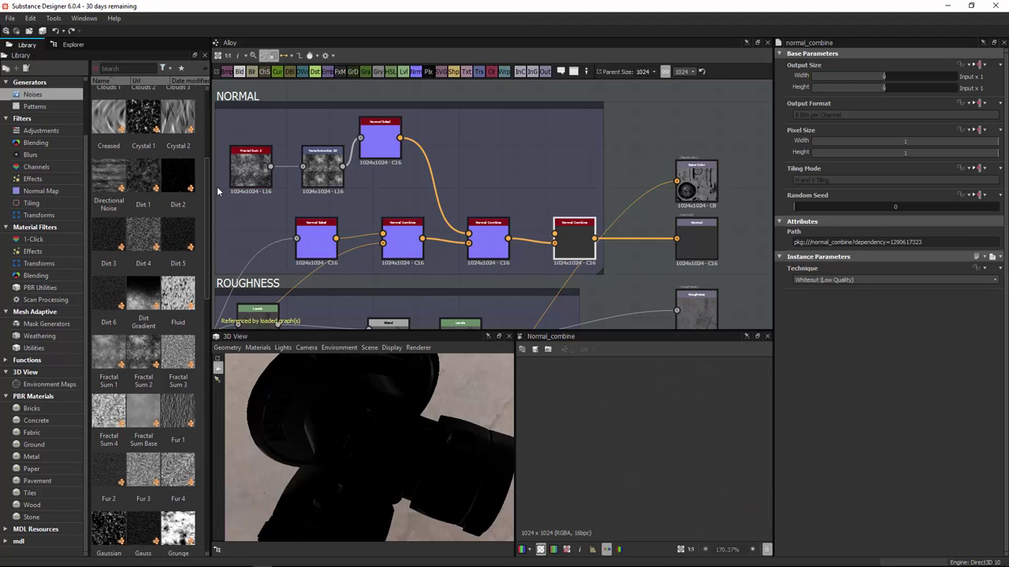
{"action": "left_click_drag", "start_coordinate": [217, 186], "coordinate": [226, 247]}
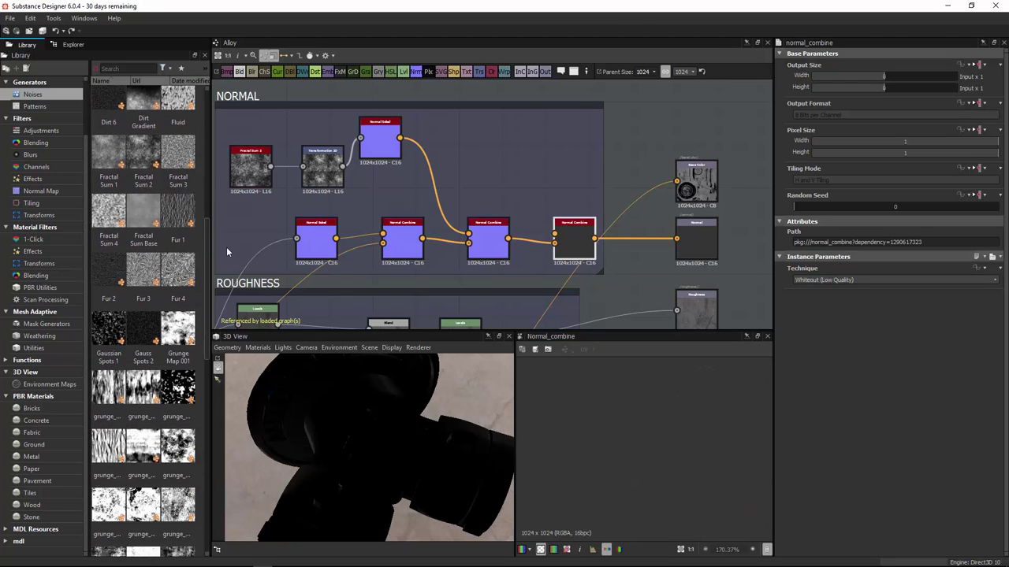
{"action": "scroll", "coordinate": [233, 291], "scroll_direction": "down", "scroll_amount": 2}
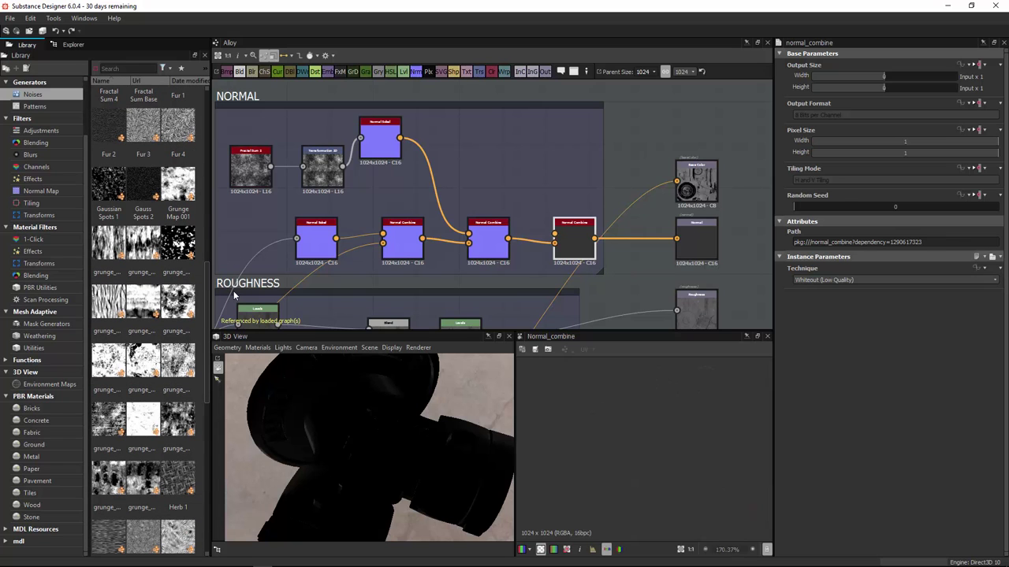
{"action": "scroll", "coordinate": [233, 291], "scroll_direction": "down", "scroll_amount": 3}
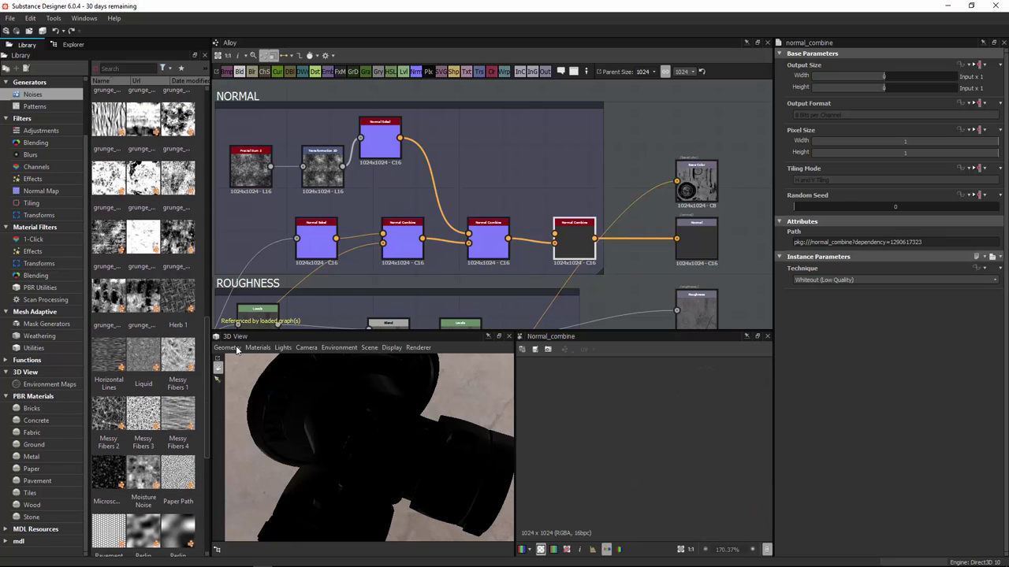
{"action": "scroll", "coordinate": [237, 350], "scroll_direction": "down", "scroll_amount": 4}
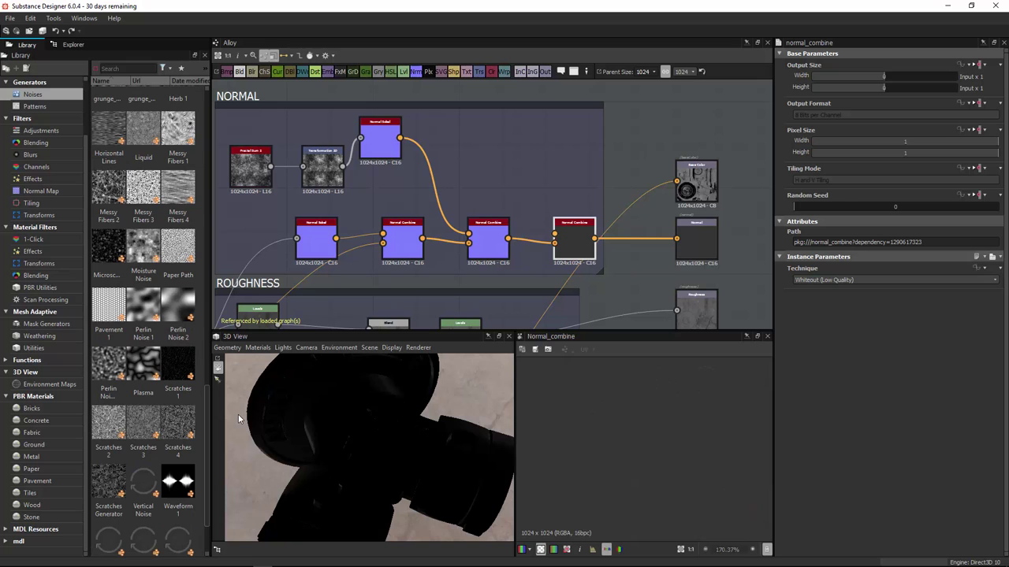
{"action": "scroll", "coordinate": [238, 414], "scroll_direction": "up", "scroll_amount": 9}
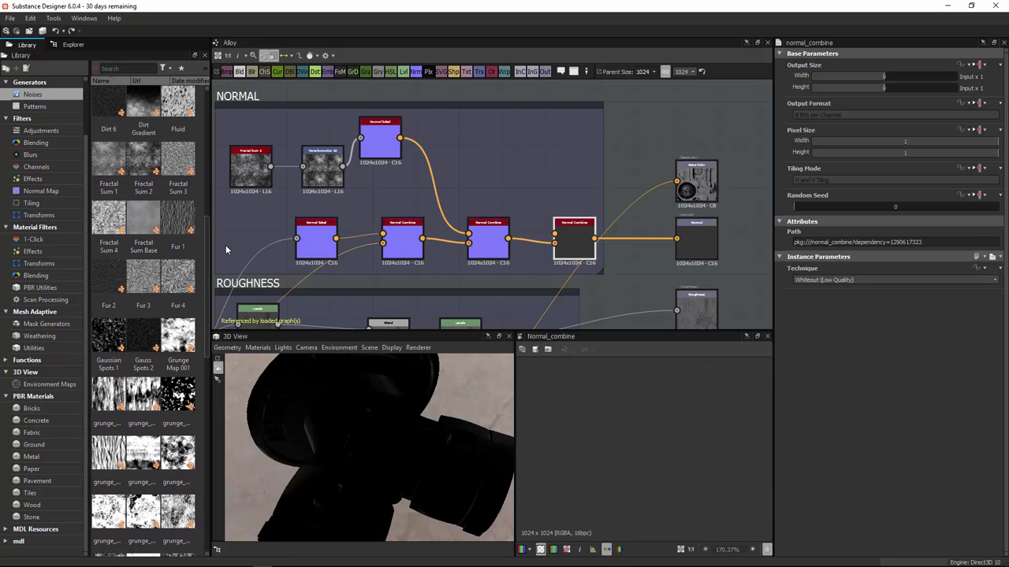
{"action": "scroll", "coordinate": [225, 249], "scroll_direction": "up", "scroll_amount": 2}
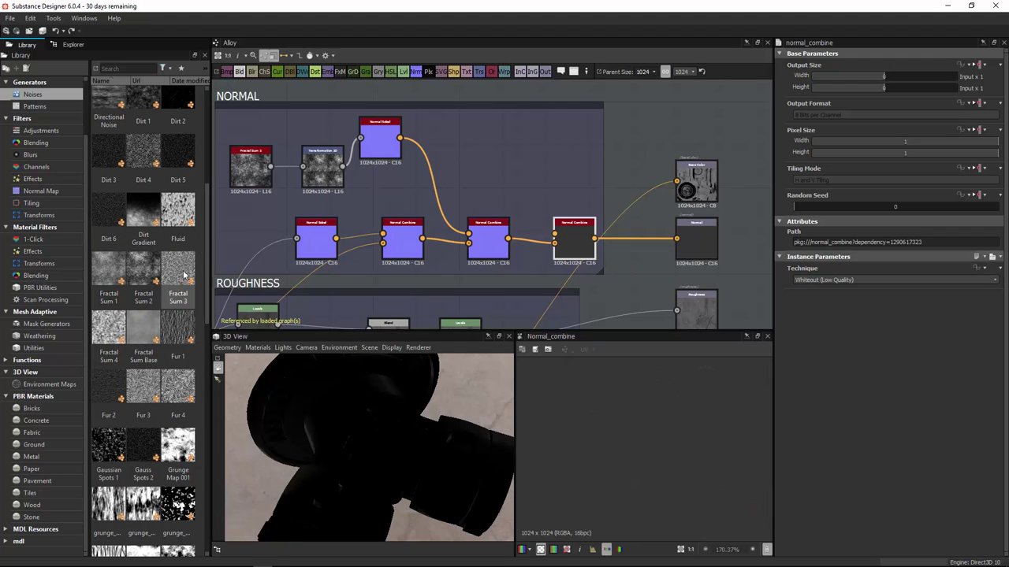
{"action": "left_click_drag", "start_coordinate": [108, 268], "coordinate": [501, 165]}
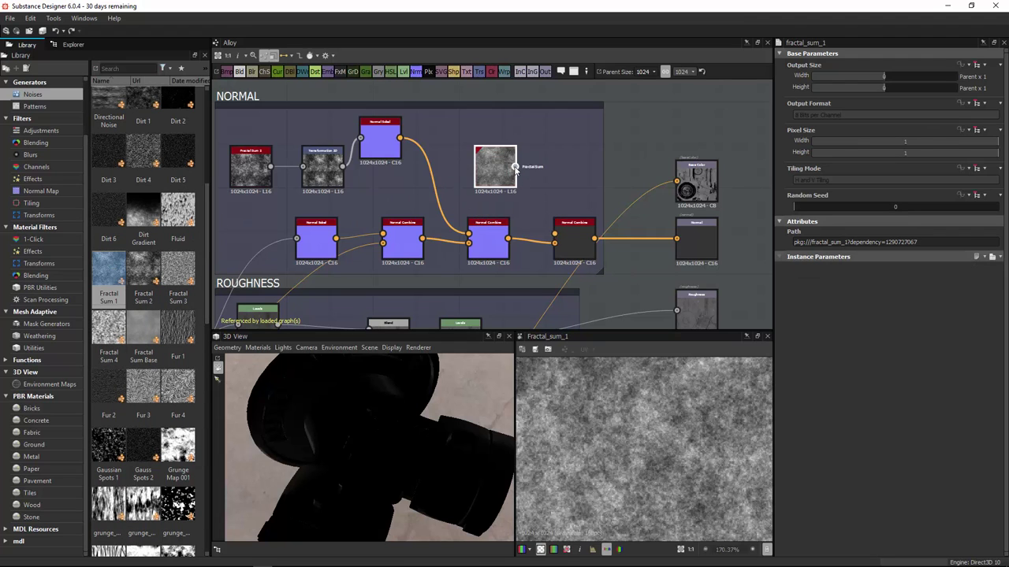
Step: Try feeding Fractal Sum 1 directly into the new Normal Combine, and remove the Gradient Map between them
{"action": "left_click_drag", "start_coordinate": [567, 218], "coordinate": [561, 233]}
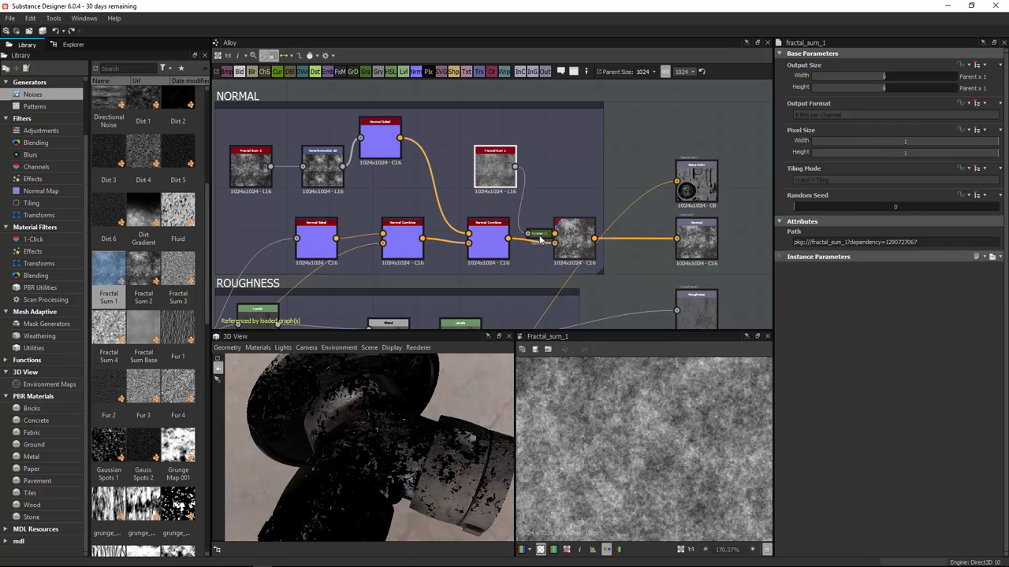
{"action": "left_click_drag", "start_coordinate": [388, 429], "coordinate": [431, 403]}
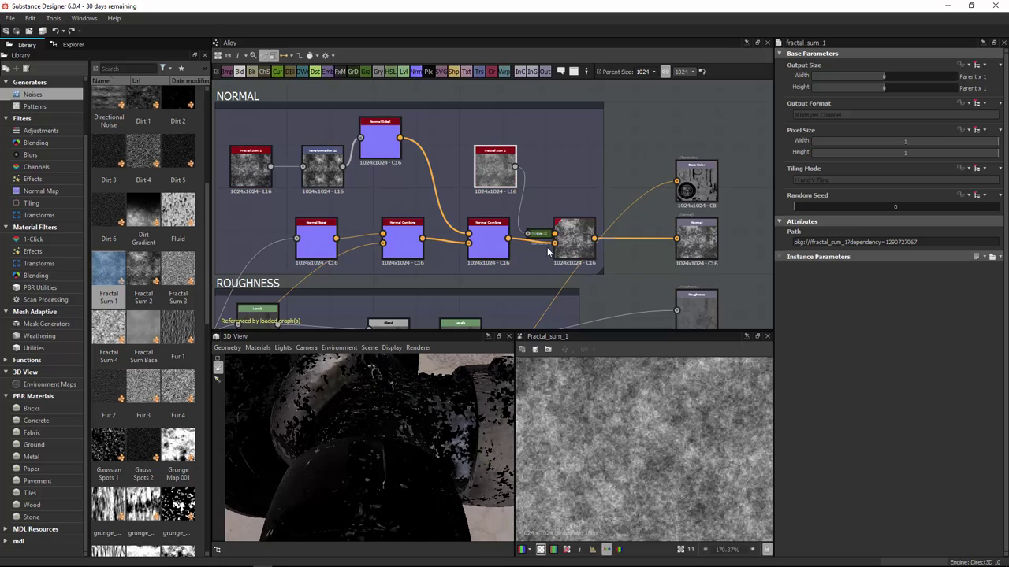
{"action": "scroll", "coordinate": [547, 248], "scroll_direction": "up", "scroll_amount": 4}
{"action": "middle_click_drag", "start_coordinate": [608, 198], "coordinate": [566, 247]}
{"action": "left_click_drag", "start_coordinate": [572, 258], "coordinate": [618, 246]}
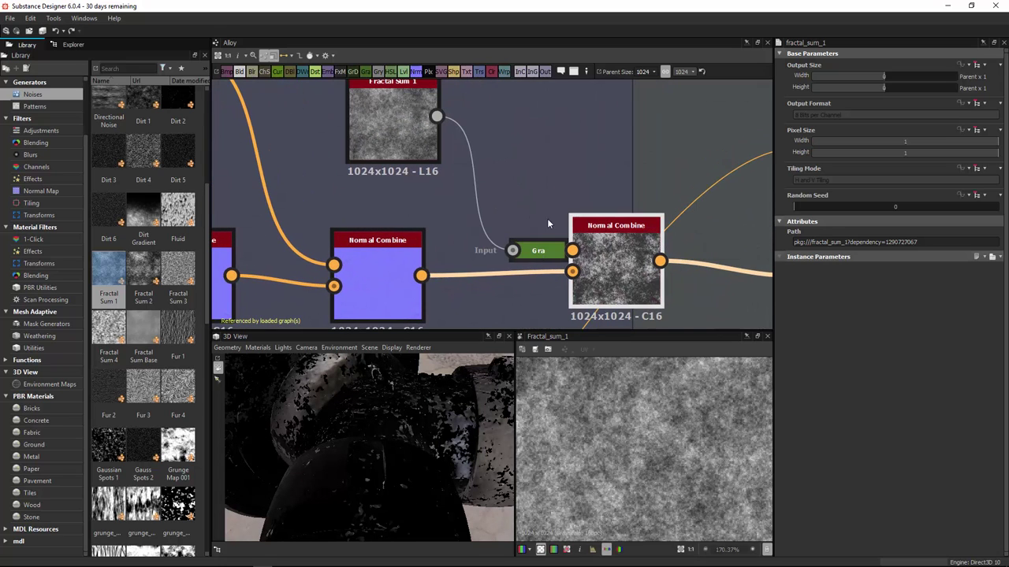
{"action": "scroll", "coordinate": [548, 223], "scroll_direction": "down", "scroll_amount": 2}
{"action": "left_click", "coordinate": [539, 246]}
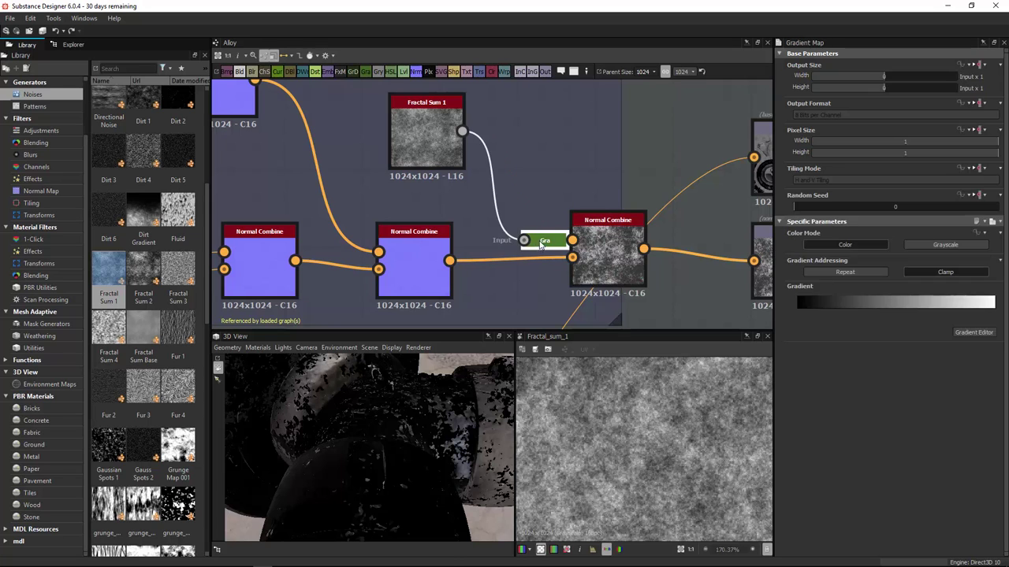
{"action": "key", "text": "Delete"}
Step: Convert Fractal Sum 1 with a Normal Sobel node and connect it to the new Normal Combine's first input
{"action": "left_click", "coordinate": [440, 128]}
{"action": "key", "text": "space"}
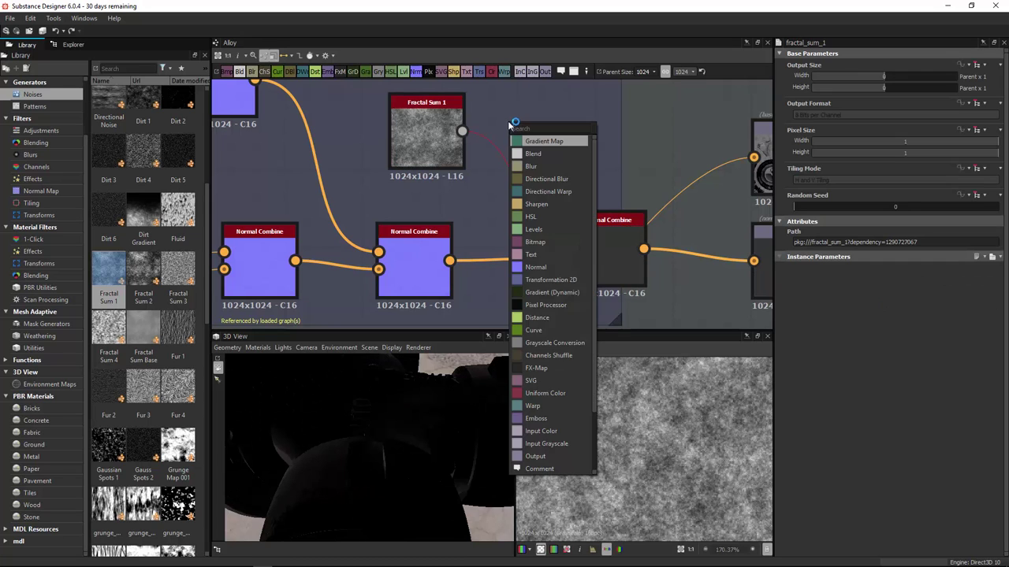
{"action": "type", "text": "sobel"}
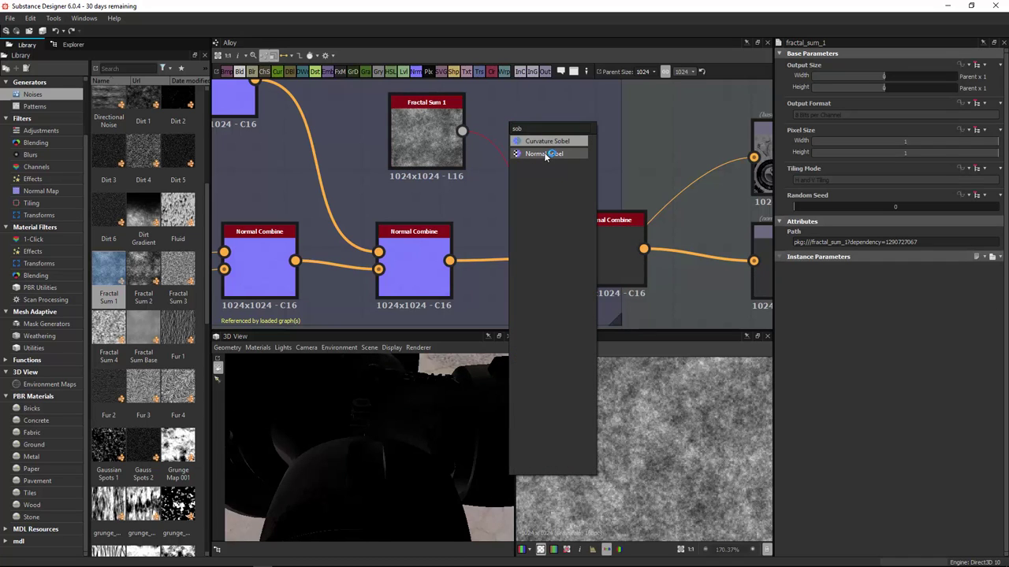
{"action": "left_click", "coordinate": [547, 155]}
{"action": "left_click_drag", "start_coordinate": [492, 134], "coordinate": [530, 134]}
{"action": "left_click_drag", "start_coordinate": [463, 131], "coordinate": [506, 131]}
{"action": "left_click_drag", "start_coordinate": [430, 132], "coordinate": [378, 132]}
{"action": "left_click_drag", "start_coordinate": [515, 138], "coordinate": [572, 240]}
{"action": "left_click_drag", "start_coordinate": [447, 418], "coordinate": [453, 485]}
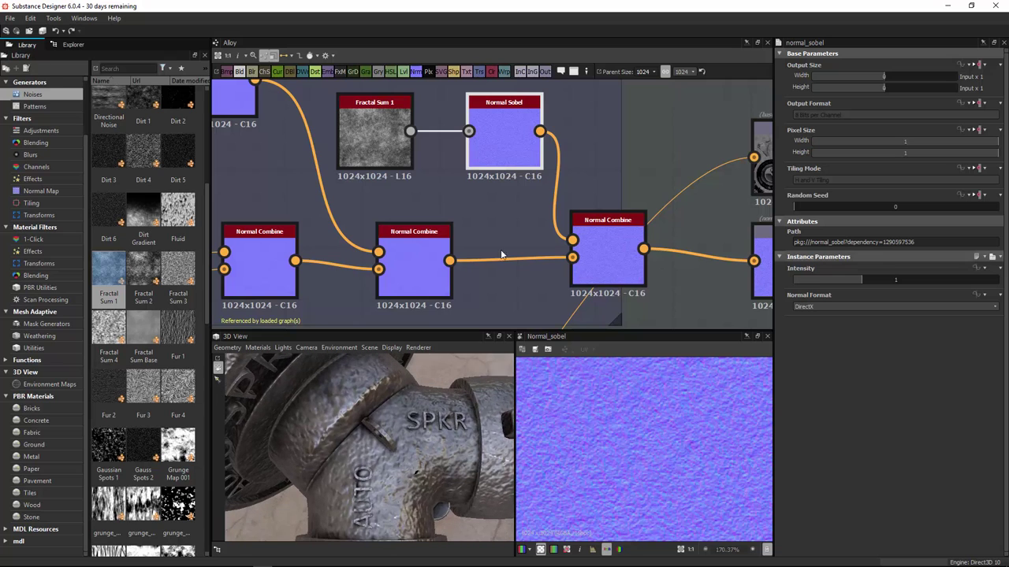
Step: Rearrange the NORMAL frame's upper nodes to make room between Fractal Sum 1 and its Normal Sobel, and preview the noise
{"action": "scroll", "coordinate": [425, 192], "scroll_direction": "down", "scroll_amount": 1}
{"action": "middle_click_drag", "start_coordinate": [469, 165], "coordinate": [562, 210]}
{"action": "left_click_drag", "start_coordinate": [473, 193], "coordinate": [426, 193]}
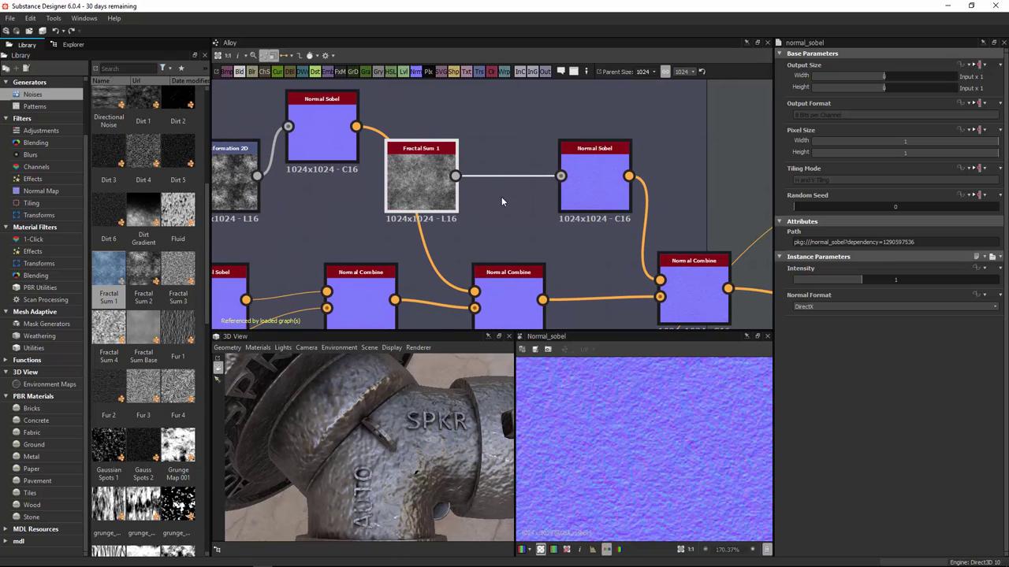
{"action": "double_click", "coordinate": [436, 173]}
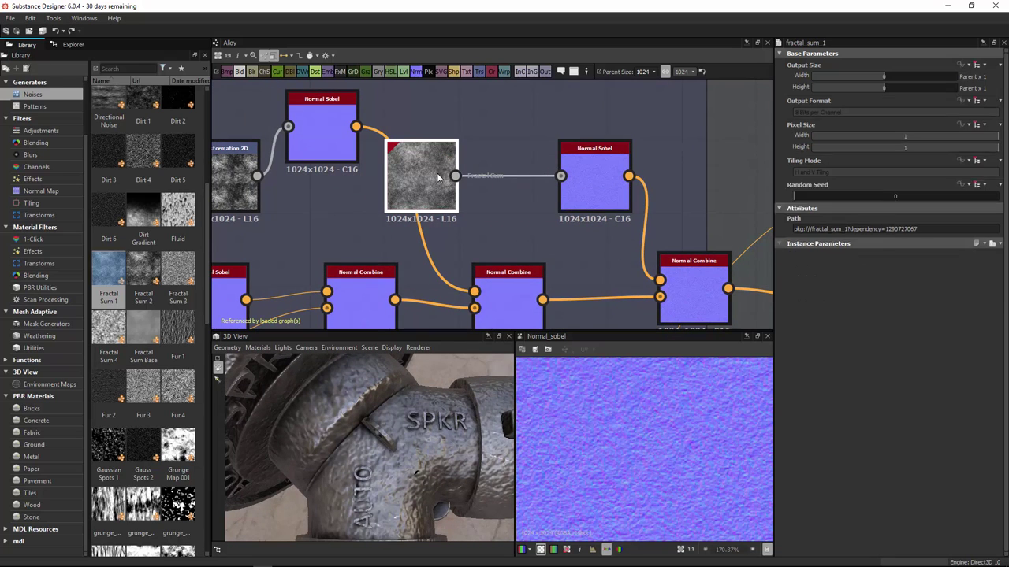
{"action": "middle_click_drag", "start_coordinate": [461, 174], "coordinate": [525, 196]}
{"action": "scroll", "coordinate": [581, 150], "scroll_direction": "down", "scroll_amount": 2}
{"action": "left_click_drag", "start_coordinate": [437, 189], "coordinate": [386, 155]}
{"action": "left_click_drag", "start_coordinate": [525, 196], "coordinate": [467, 163]}
{"action": "left_click_drag", "start_coordinate": [581, 156], "coordinate": [523, 153]}
{"action": "middle_click_drag", "start_coordinate": [656, 182], "coordinate": [554, 195]}
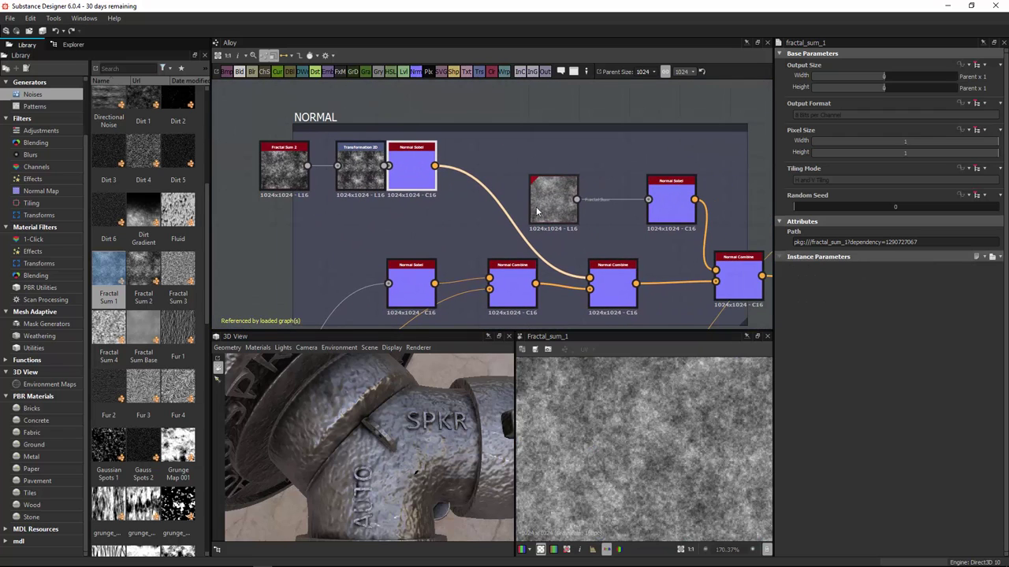
Step: Insert a Transformation 2D node between Fractal Sum 1 and its Normal Sobel
{"action": "scroll", "coordinate": [554, 196], "scroll_direction": "up", "scroll_amount": 2}
{"action": "left_click_drag", "start_coordinate": [555, 197], "coordinate": [517, 176]}
{"action": "left_click", "coordinate": [482, 71]}
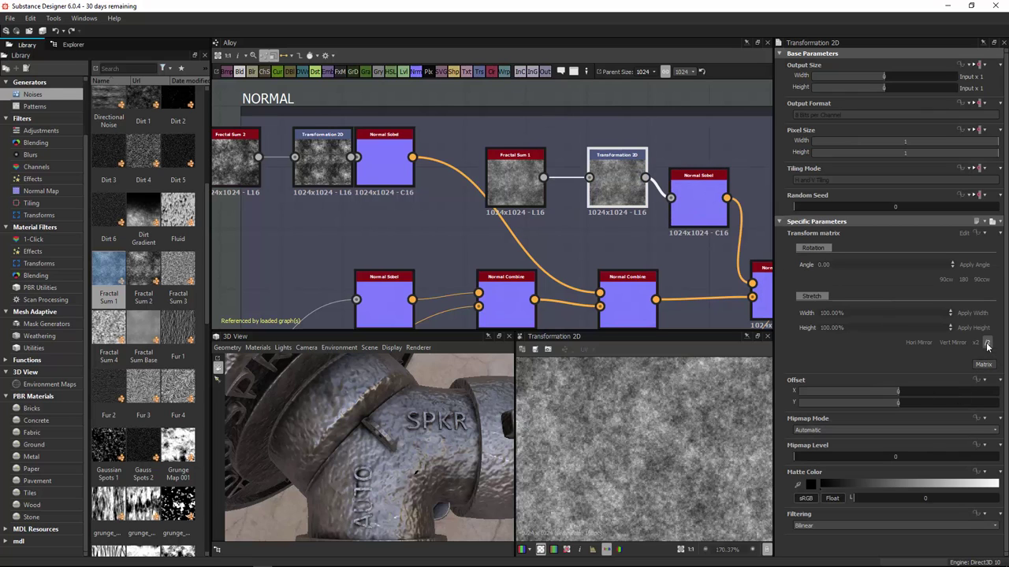
Step: Halve the scale of Fractal Sum 1's Transformation 2D three times and inspect the finer bumps on the hydrant
{"action": "left_click", "coordinate": [988, 345]}
{"action": "left_click", "coordinate": [987, 344]}
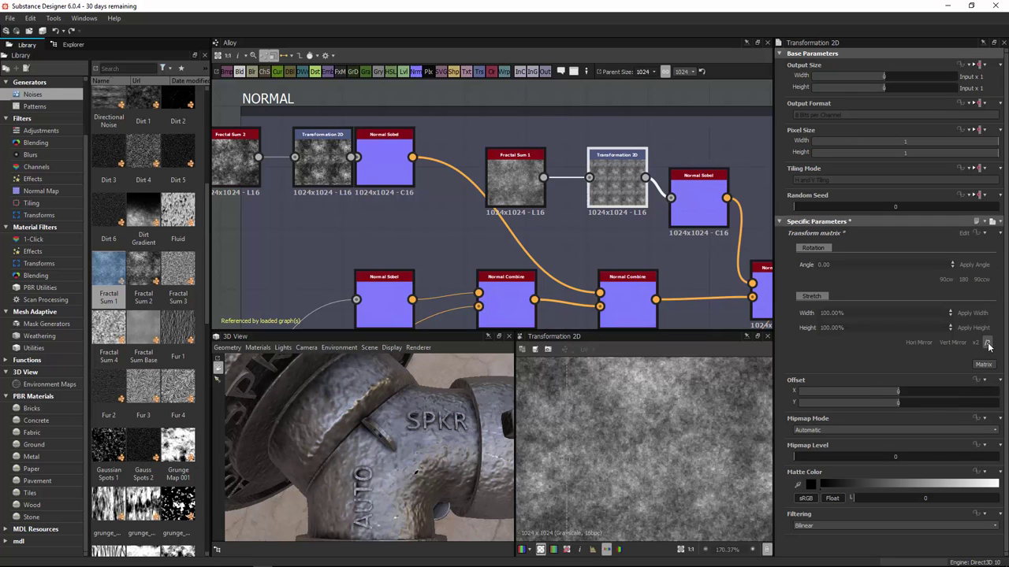
{"action": "left_click", "coordinate": [988, 343]}
{"action": "scroll", "coordinate": [576, 479], "scroll_direction": "down", "scroll_amount": 5}
{"action": "scroll", "coordinate": [578, 479], "scroll_direction": "up", "scroll_amount": 3}
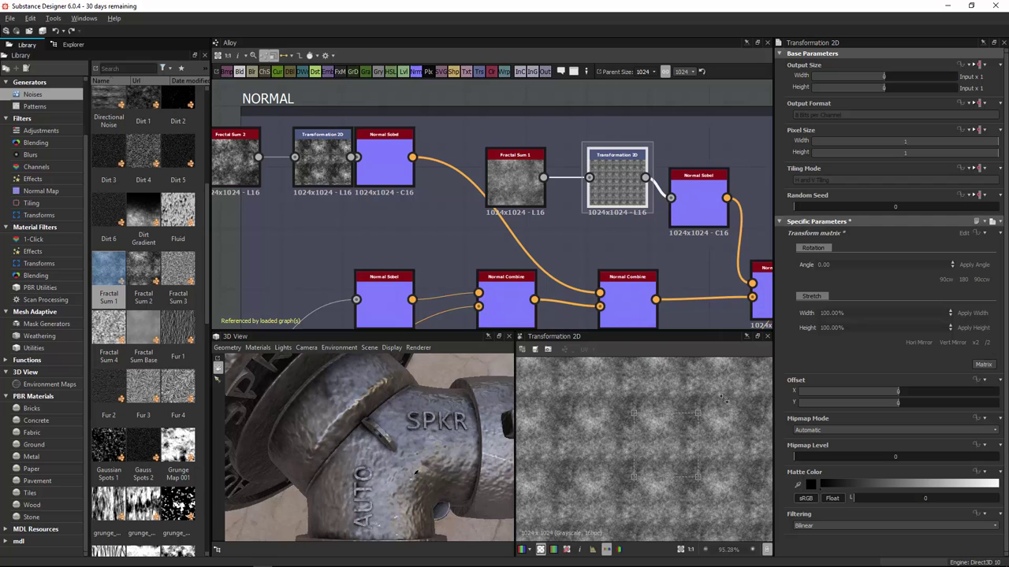
{"action": "left_click_drag", "start_coordinate": [376, 459], "coordinate": [400, 433]}
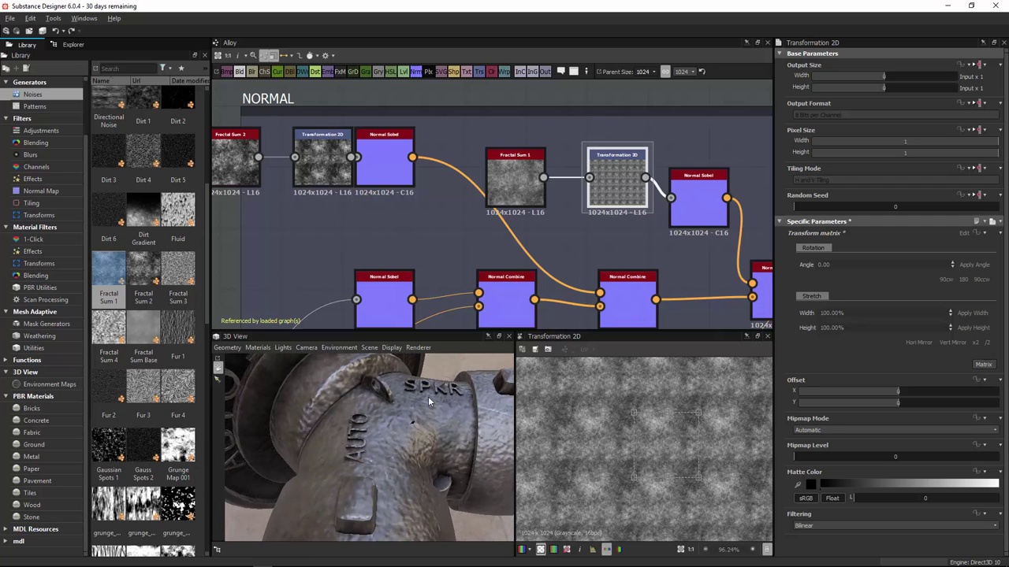
{"action": "middle_click_drag", "start_coordinate": [561, 242], "coordinate": [491, 241]}
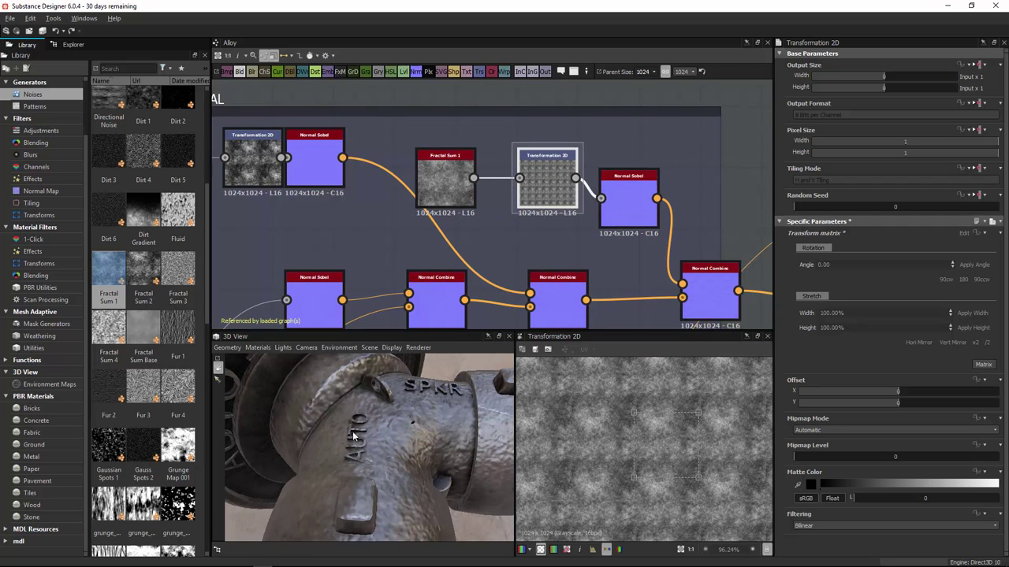
Step: Move the Transformation 2D node closer to Fractal Sum 1 and set the intensity of its Normal Sobel to 0.93
{"action": "left_click_drag", "start_coordinate": [400, 427], "coordinate": [431, 359]}
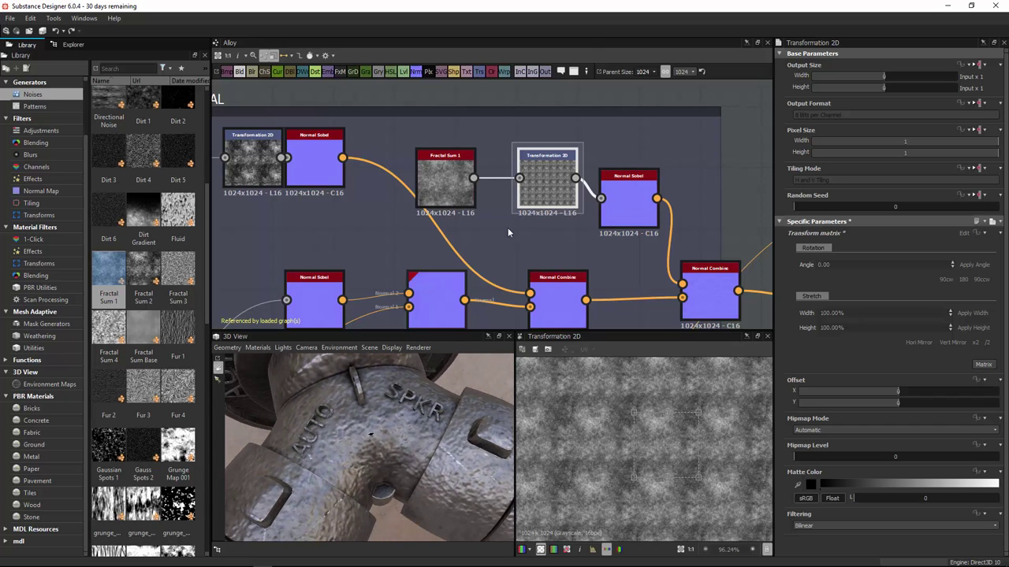
{"action": "left_click_drag", "start_coordinate": [551, 183], "coordinate": [530, 183]}
{"action": "double_click", "coordinate": [621, 200]}
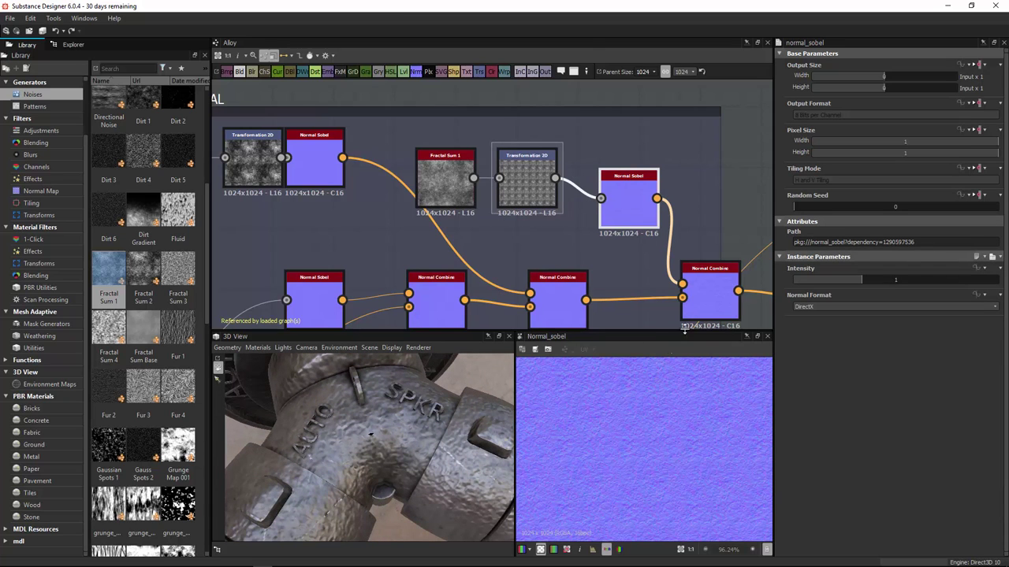
{"action": "left_click_drag", "start_coordinate": [814, 280], "coordinate": [856, 279]}
Step: Render the hydrant with IRay and inspect the bumpy alloy surface around the AUTO and SPKR lettering
{"action": "left_click", "coordinate": [421, 349]}
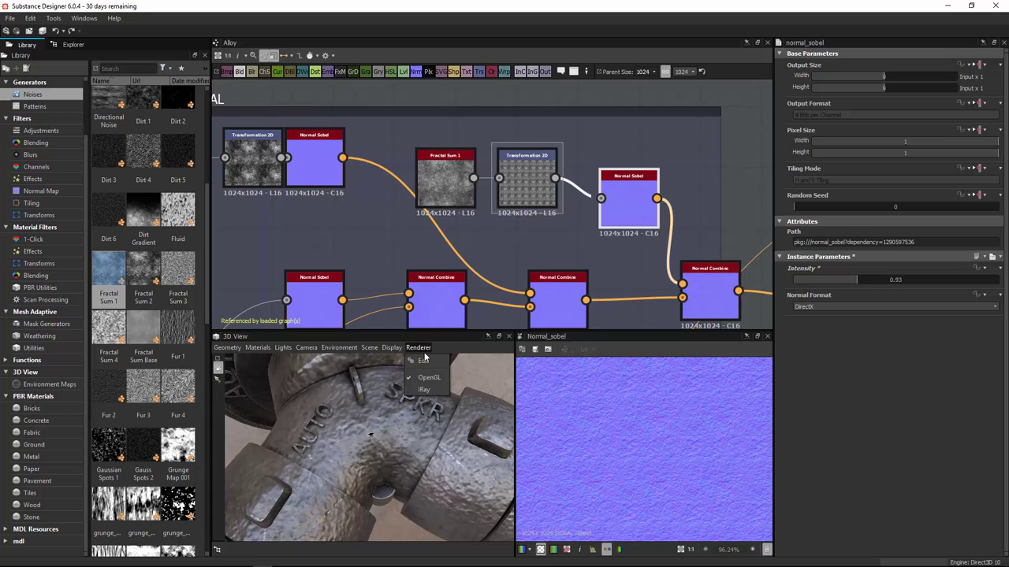
{"action": "left_click", "coordinate": [432, 393]}
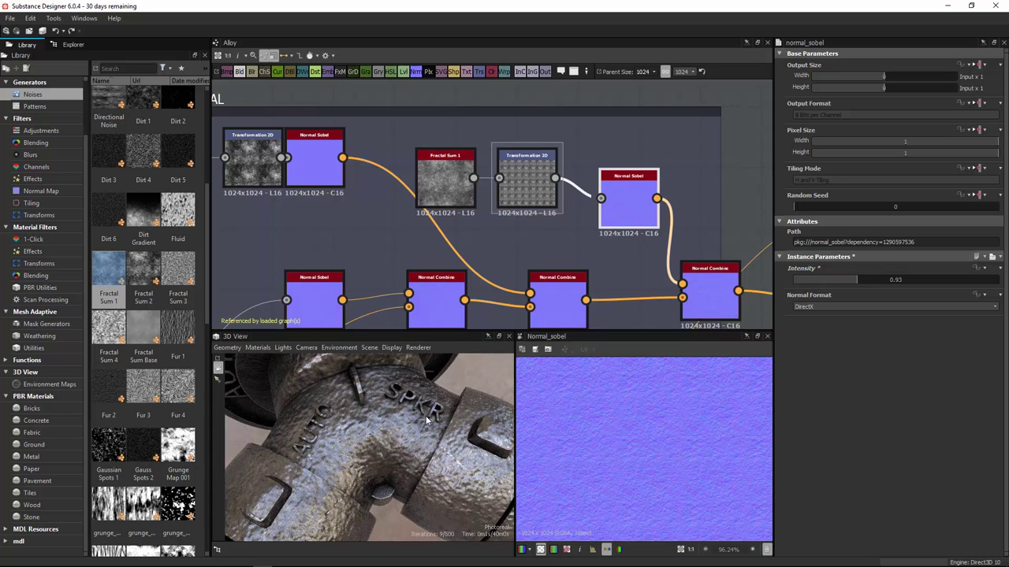
{"action": "left_click_drag", "start_coordinate": [421, 456], "coordinate": [411, 442]}
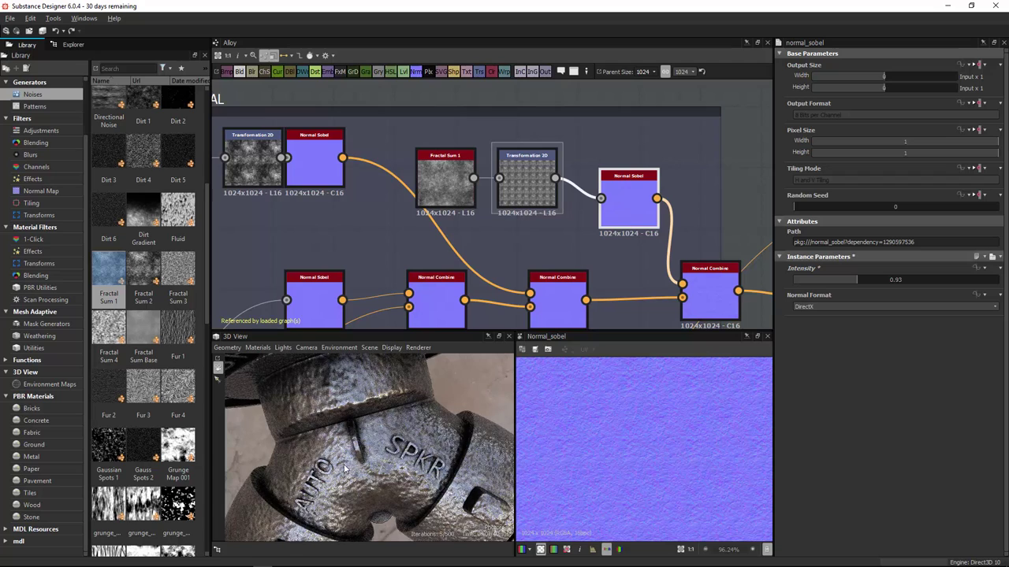
{"action": "left_click_drag", "start_coordinate": [344, 465], "coordinate": [347, 430]}
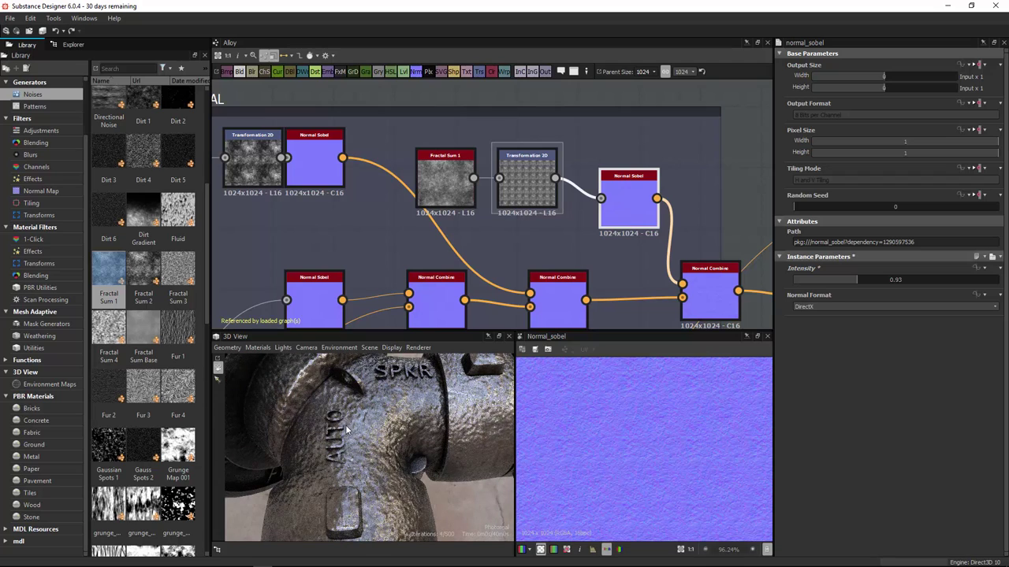
Step: Set the Alloy graph's parent size to 2048 and the Normal Sobel's intensity to 0.27, checking the relief on the hydrant
{"action": "left_click", "coordinate": [645, 72]}
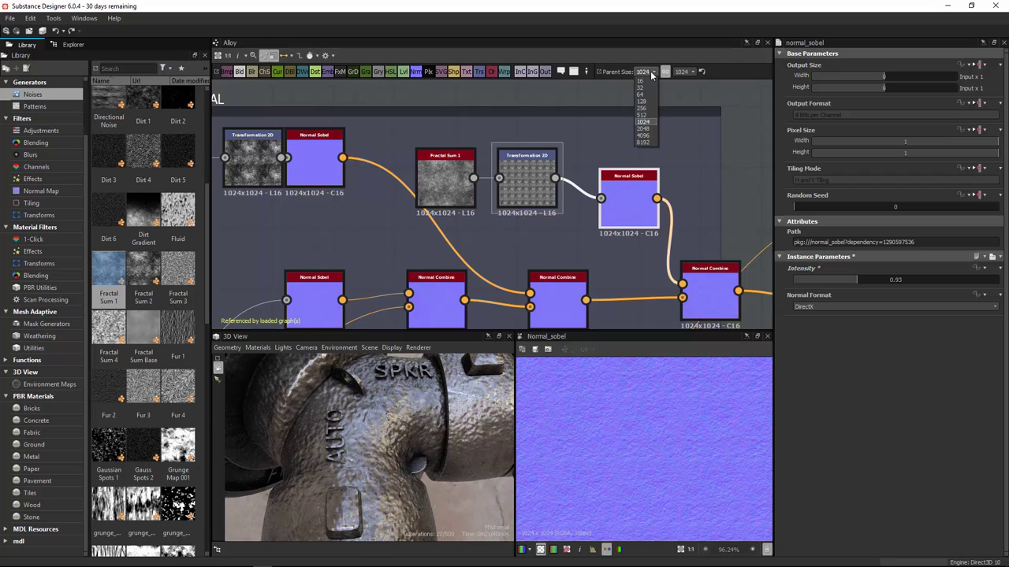
{"action": "left_click", "coordinate": [648, 132]}
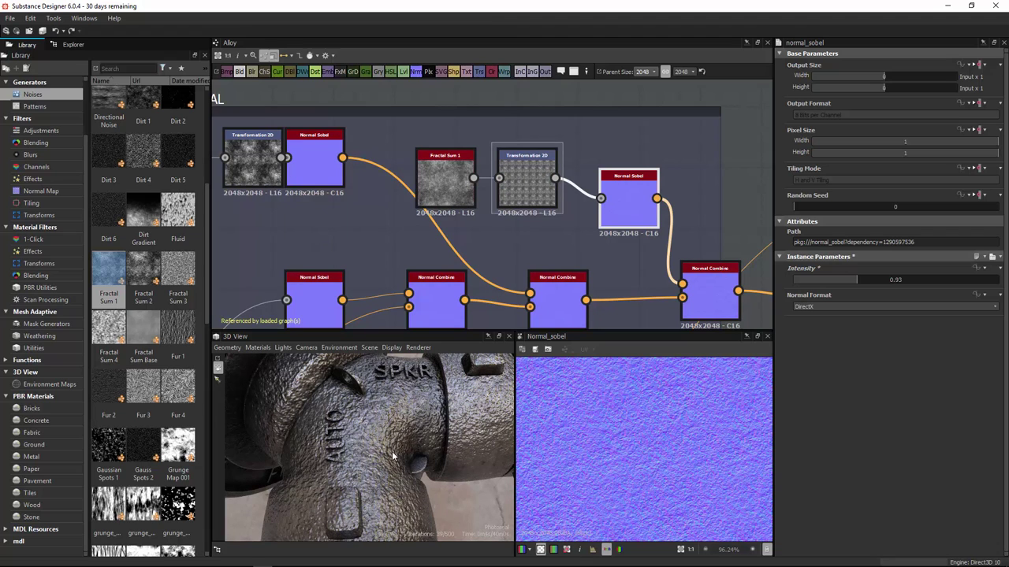
{"action": "left_click_drag", "start_coordinate": [392, 455], "coordinate": [374, 444]}
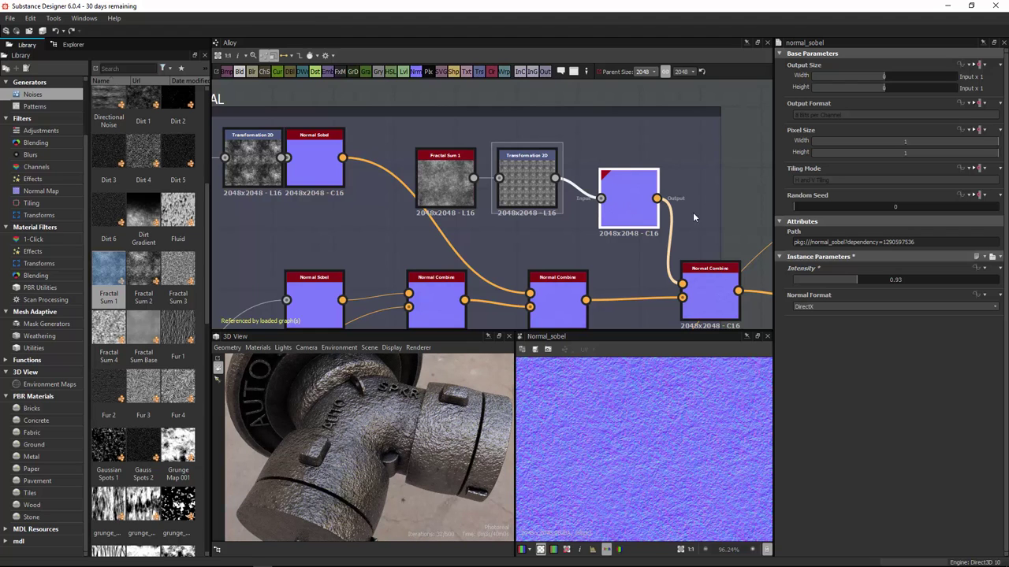
{"action": "left_click_drag", "start_coordinate": [823, 283], "coordinate": [813, 283]}
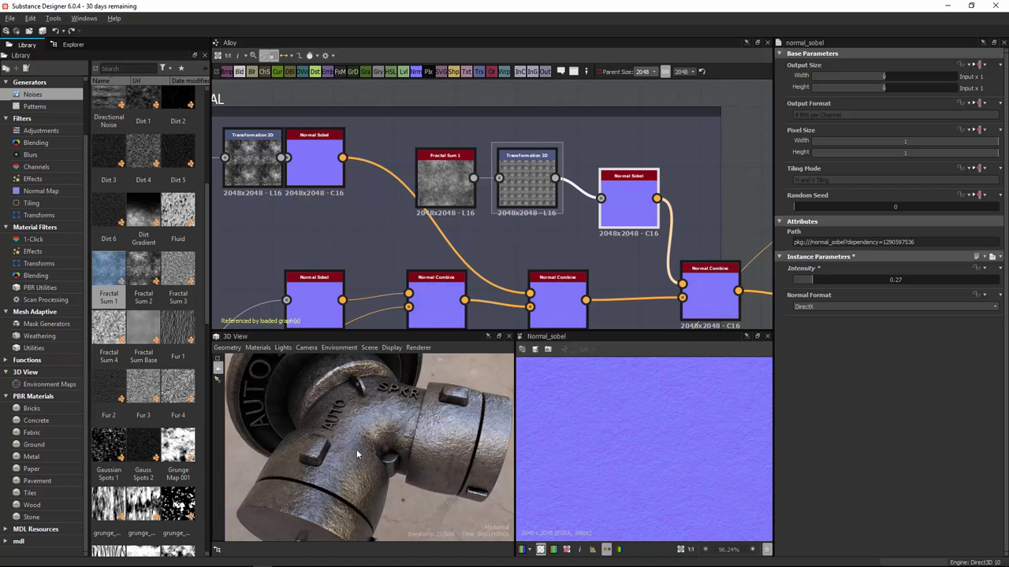
{"action": "left_click_drag", "start_coordinate": [356, 450], "coordinate": [327, 441]}
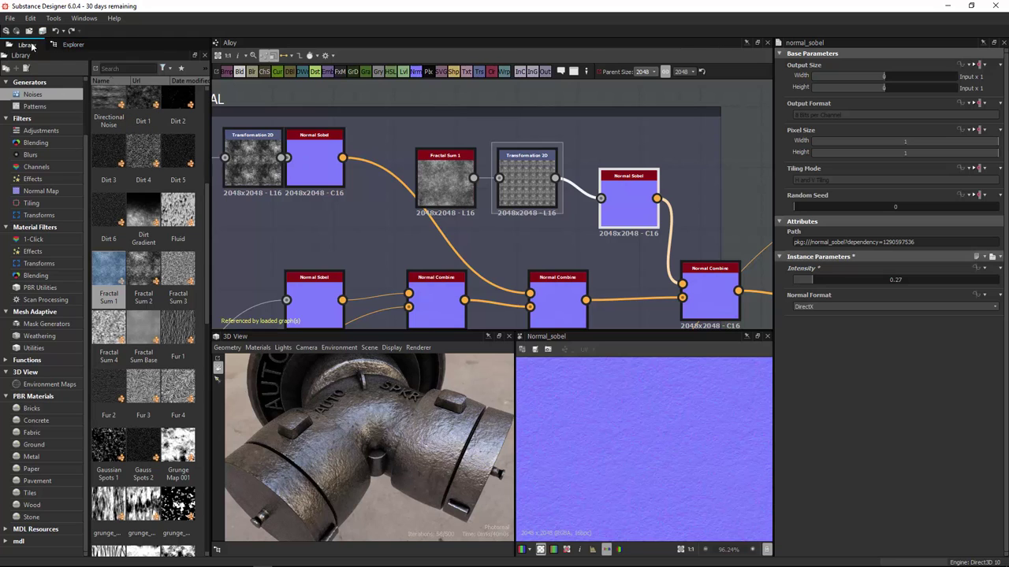
Step: Open the hydrant graph and display its outputs on the 3D model to check the combined paint, alloy and brass
{"action": "left_click", "coordinate": [73, 44]}
{"action": "left_click", "coordinate": [55, 149]}
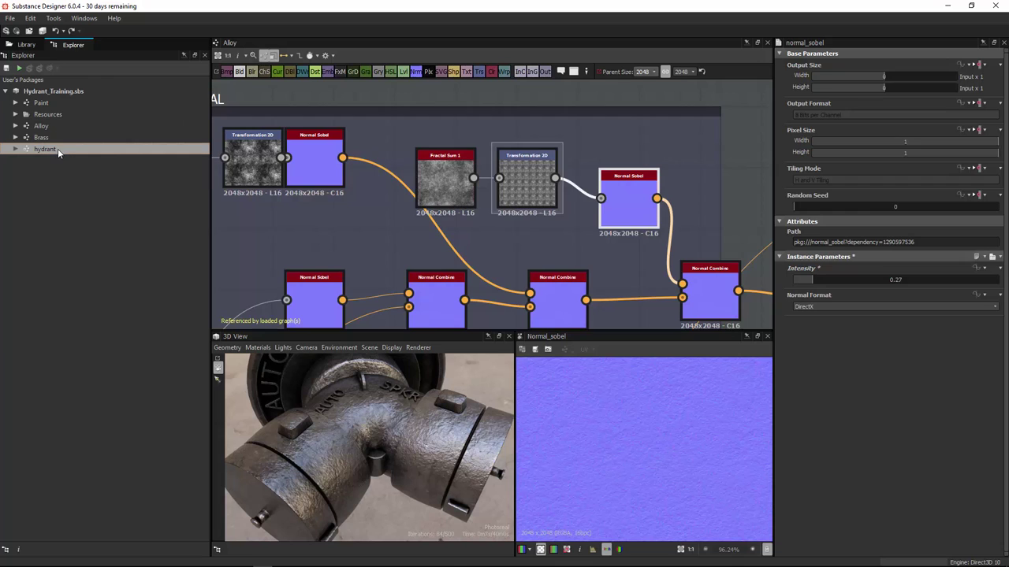
{"action": "double_click", "coordinate": [58, 148]}
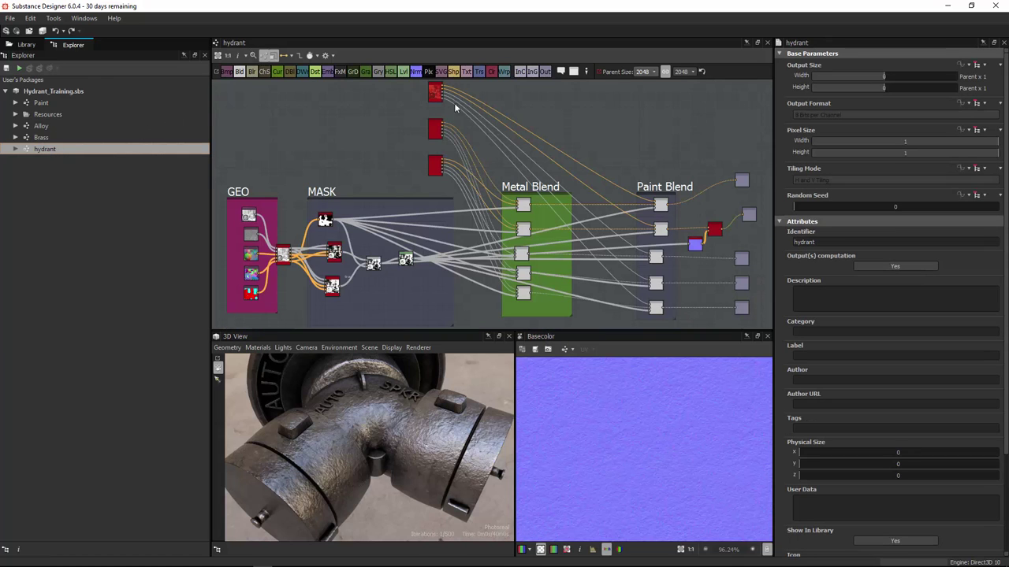
{"action": "middle_click_drag", "start_coordinate": [556, 121], "coordinate": [456, 115]}
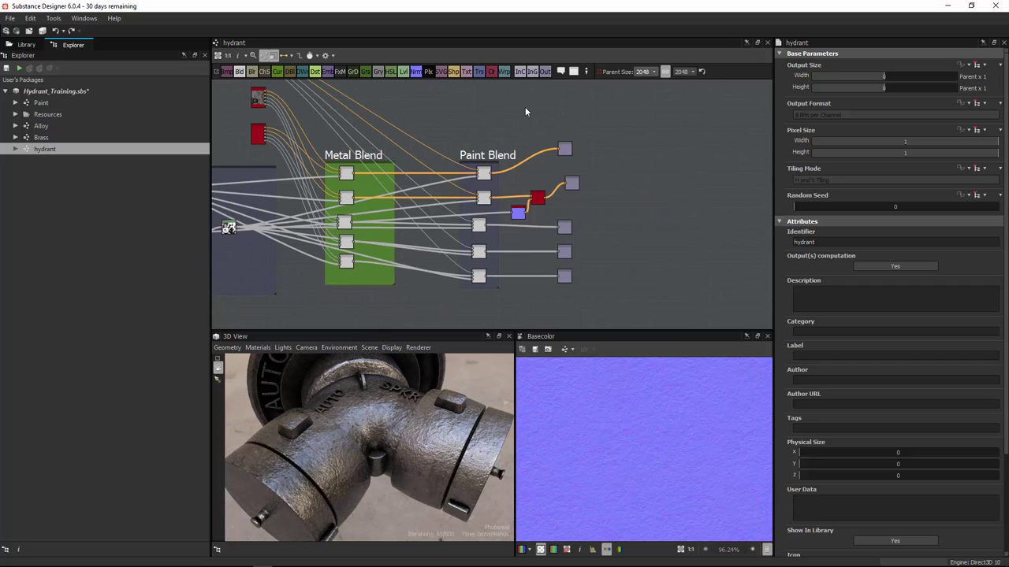
{"action": "right_click", "coordinate": [525, 107]}
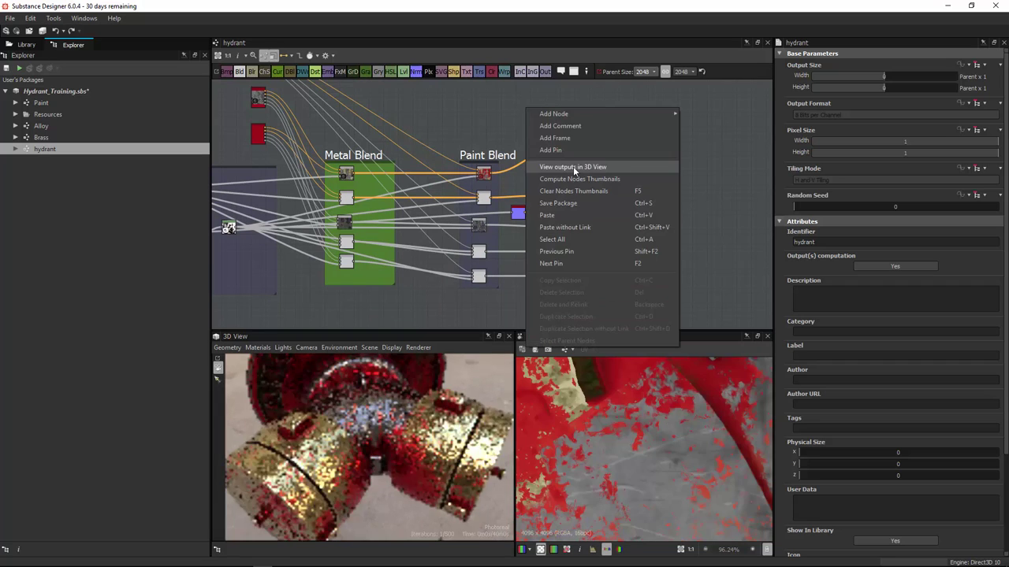
{"action": "left_click", "coordinate": [485, 113]}
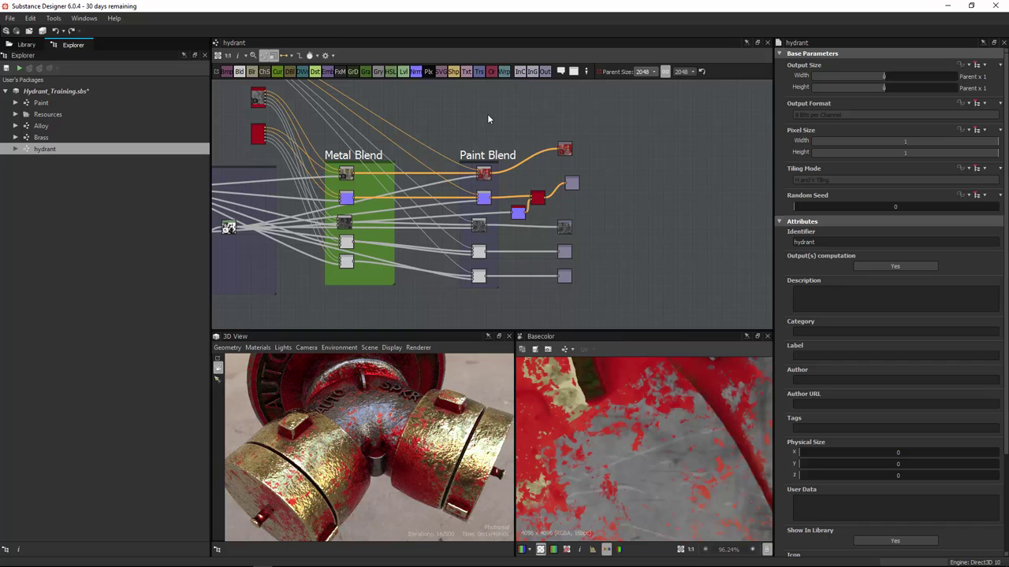
{"action": "left_click_drag", "start_coordinate": [342, 437], "coordinate": [319, 382]}
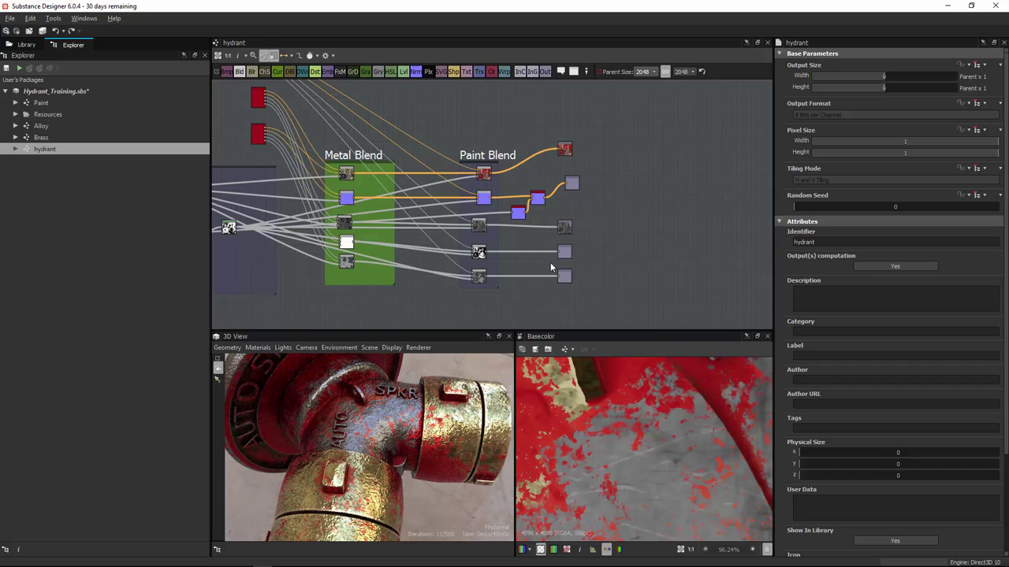
{"action": "scroll", "coordinate": [550, 263], "scroll_direction": "up", "scroll_amount": 1}
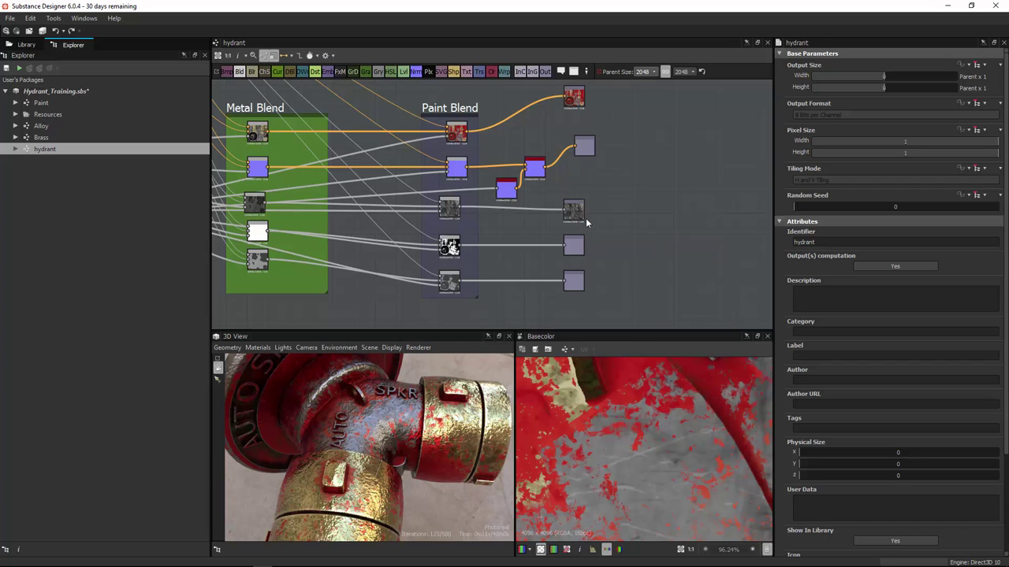
Step: Switch the renderer to OpenGL and set the hydrant graph's parent size to 4096
{"action": "left_click", "coordinate": [418, 348]}
{"action": "left_click", "coordinate": [425, 380]}
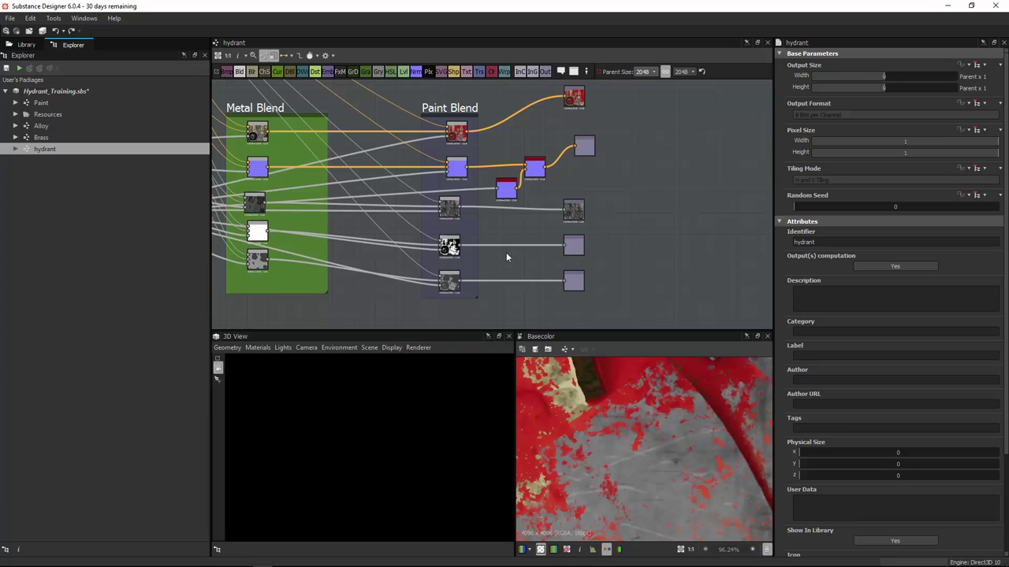
{"action": "left_click", "coordinate": [650, 72]}
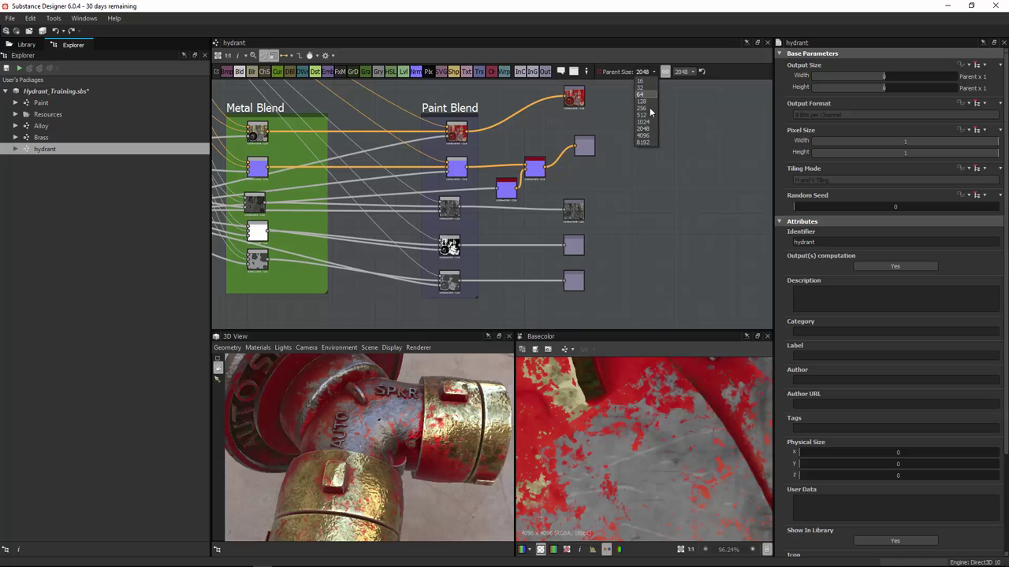
{"action": "left_click", "coordinate": [645, 135]}
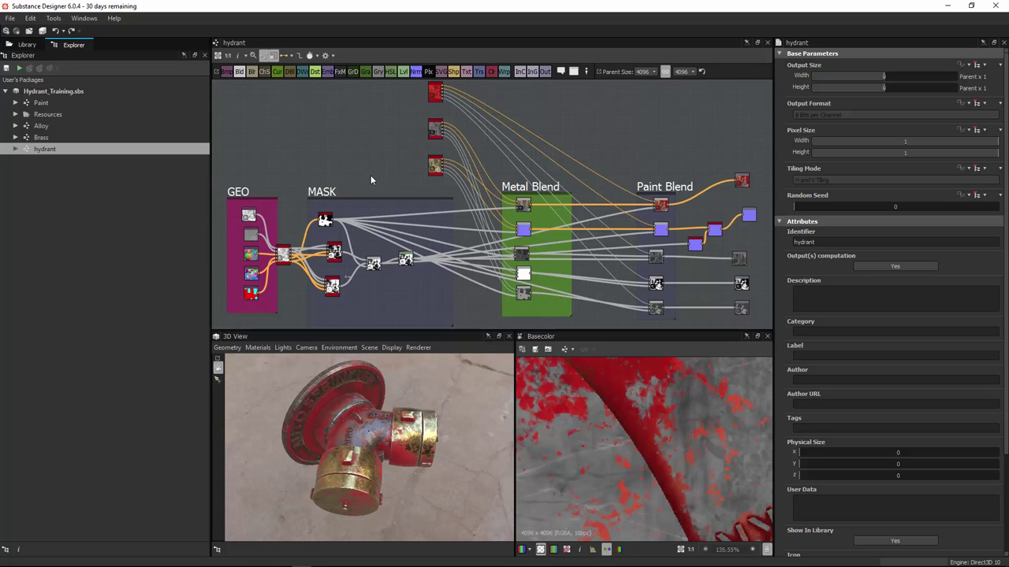
Step: Examine the chipped paint, alloy neck and brass caps of the hydrant up close from several angles
{"action": "right_click_drag", "start_coordinate": [348, 450], "coordinate": [548, 345]}
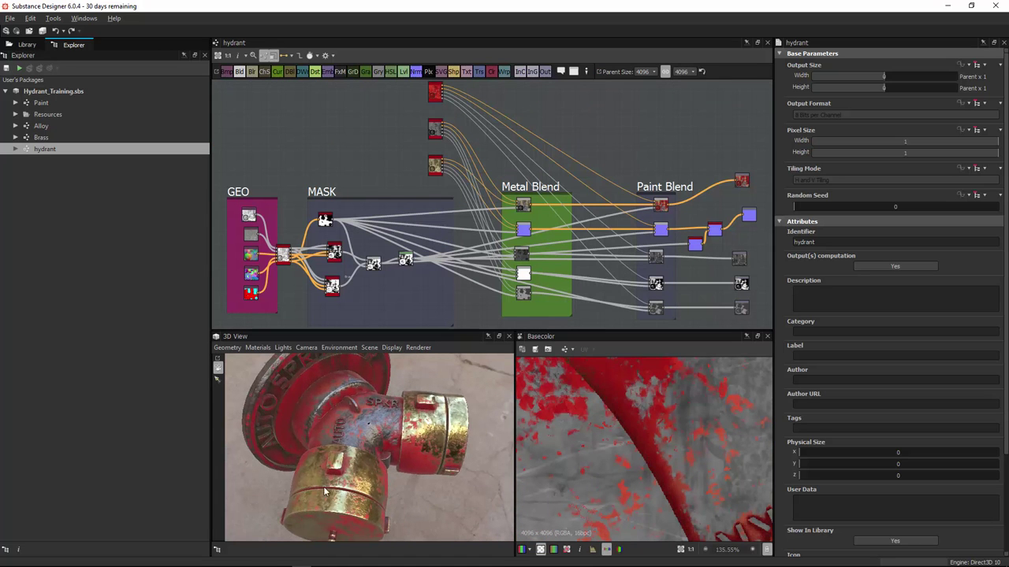
{"action": "right_click_drag", "start_coordinate": [324, 490], "coordinate": [490, 352]}
{"action": "right_click_drag", "start_coordinate": [341, 461], "coordinate": [332, 437]}
{"action": "left_click_drag", "start_coordinate": [332, 436], "coordinate": [353, 361]}
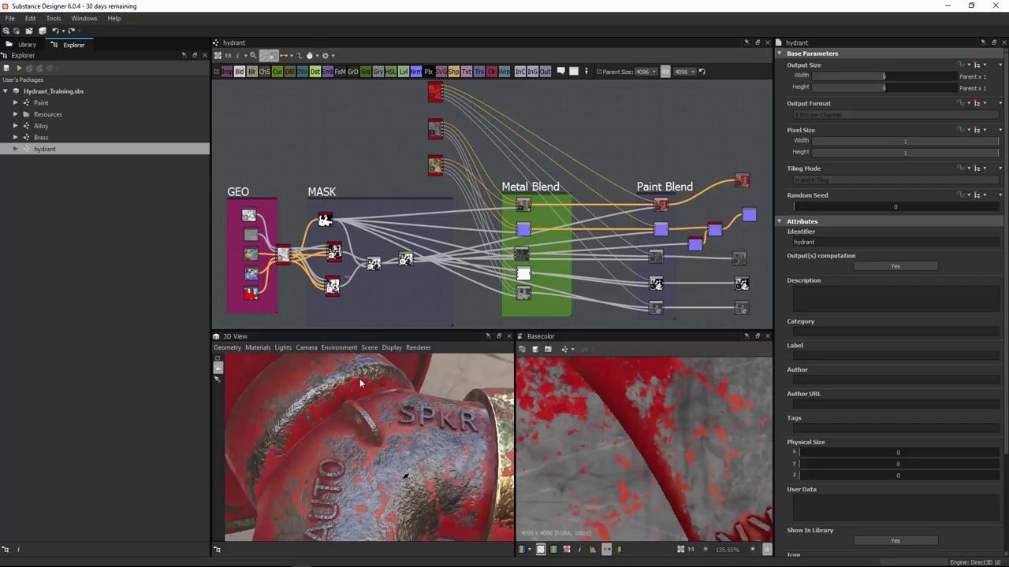
{"action": "left_click_drag", "start_coordinate": [432, 403], "coordinate": [314, 463]}
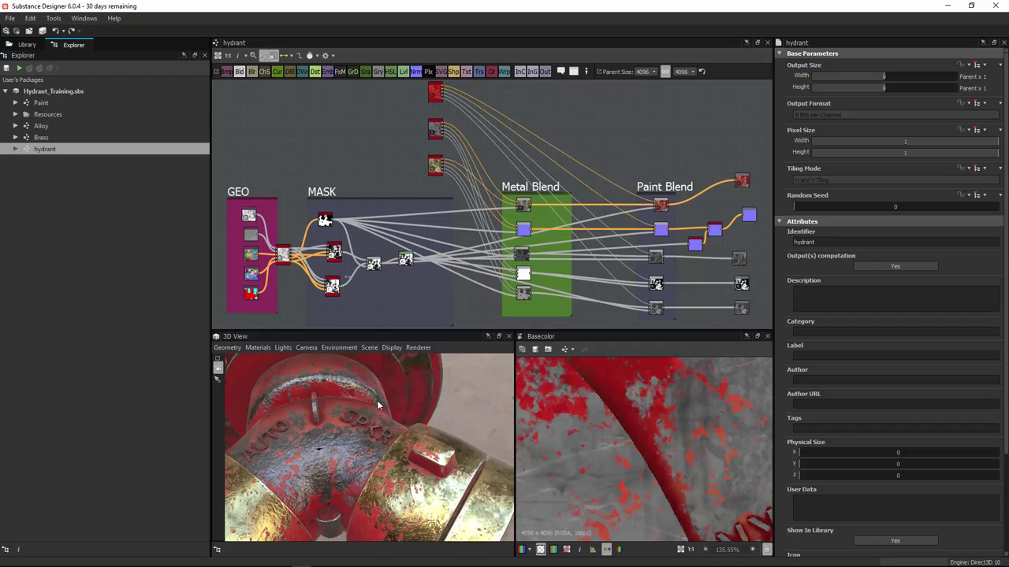
{"action": "left_click_drag", "start_coordinate": [377, 405], "coordinate": [276, 378]}
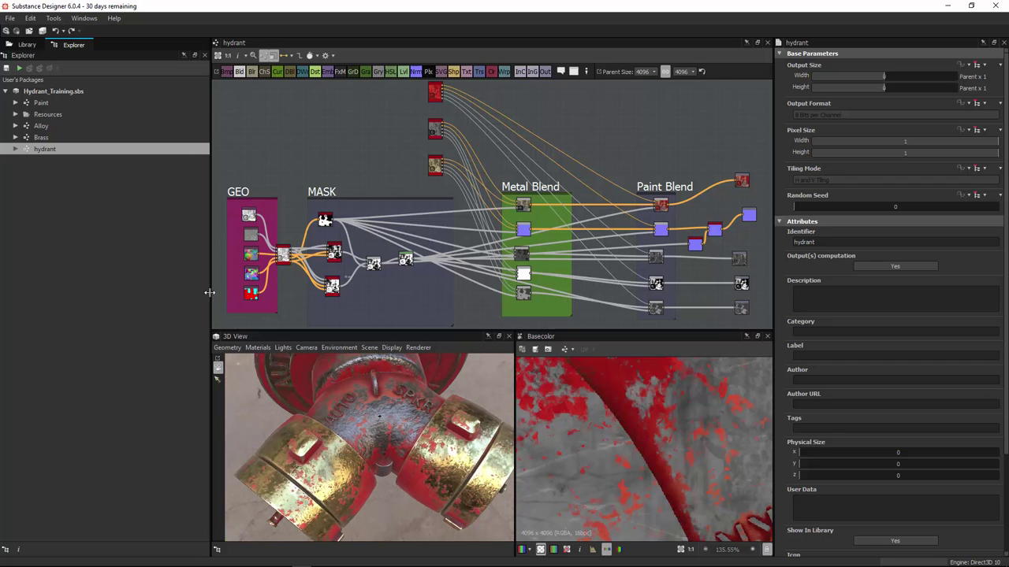
Step: Narrow the package explorer, then undock the 3D view and enlarge it into a floating window over the graph
{"action": "left_click_drag", "start_coordinate": [209, 292], "coordinate": [124, 286]}
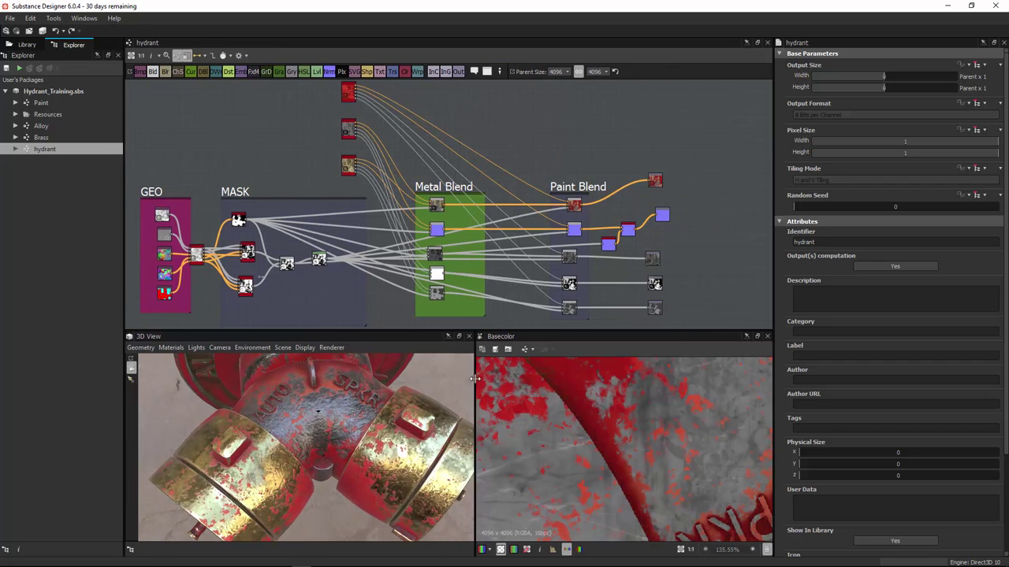
{"action": "left_click_drag", "start_coordinate": [475, 379], "coordinate": [563, 376]}
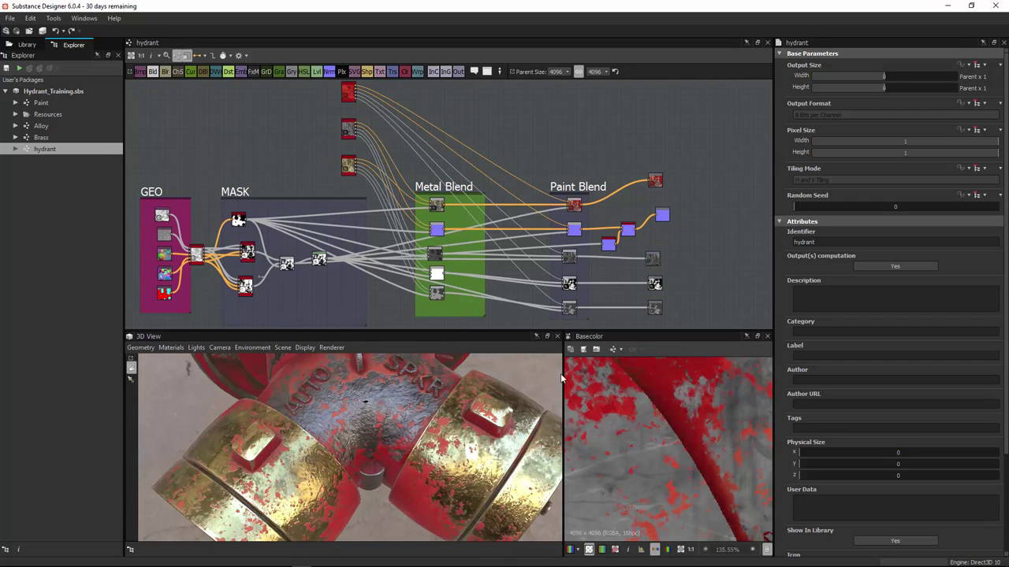
{"action": "left_click_drag", "start_coordinate": [562, 379], "coordinate": [478, 378]}
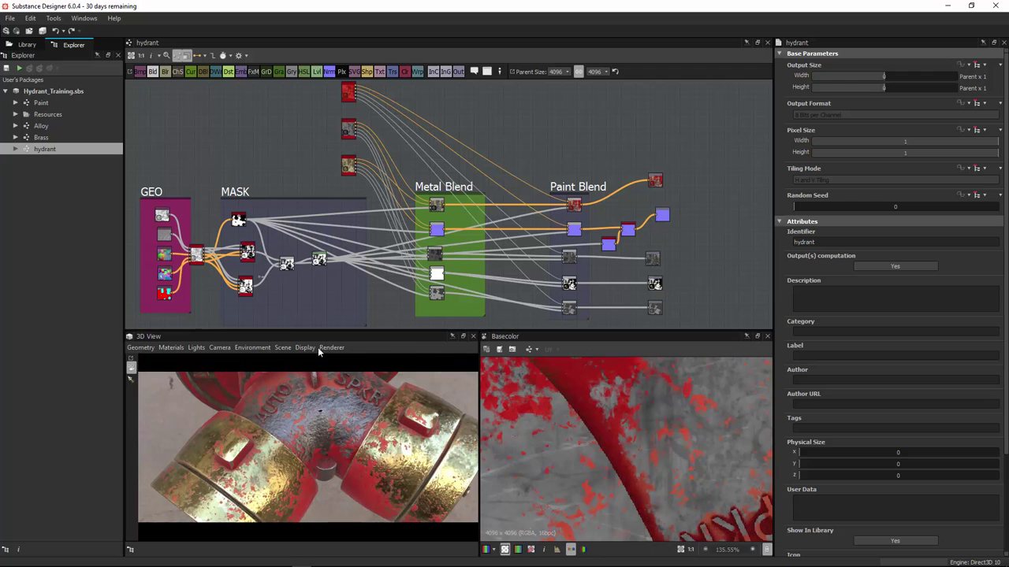
{"action": "left_click_drag", "start_coordinate": [164, 331], "coordinate": [256, 24]}
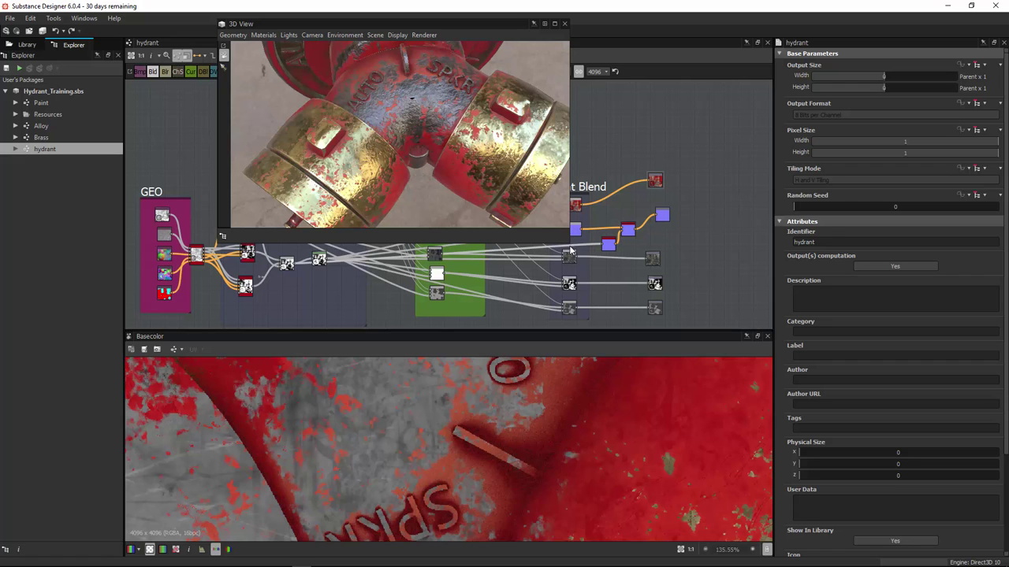
{"action": "left_click_drag", "start_coordinate": [567, 242], "coordinate": [790, 542]}
{"action": "left_click_drag", "start_coordinate": [461, 26], "coordinate": [406, 22]}
Step: Frame the whole hydrant at an angle with both brass caps visible and render it with IRay
{"action": "left_click_drag", "start_coordinate": [495, 215], "coordinate": [470, 212]}
{"action": "mouse_move", "coordinate": [458, 225]}
{"action": "left_mouse_down"}
{"action": "mouse_move", "coordinate": [432, 206]}
{"action": "mouse_move", "coordinate": [462, 207]}
{"action": "mouse_move", "coordinate": [437, 255]}
{"action": "mouse_move", "coordinate": [411, 219]}
{"action": "mouse_move", "coordinate": [450, 223]}
{"action": "left_mouse_up"}
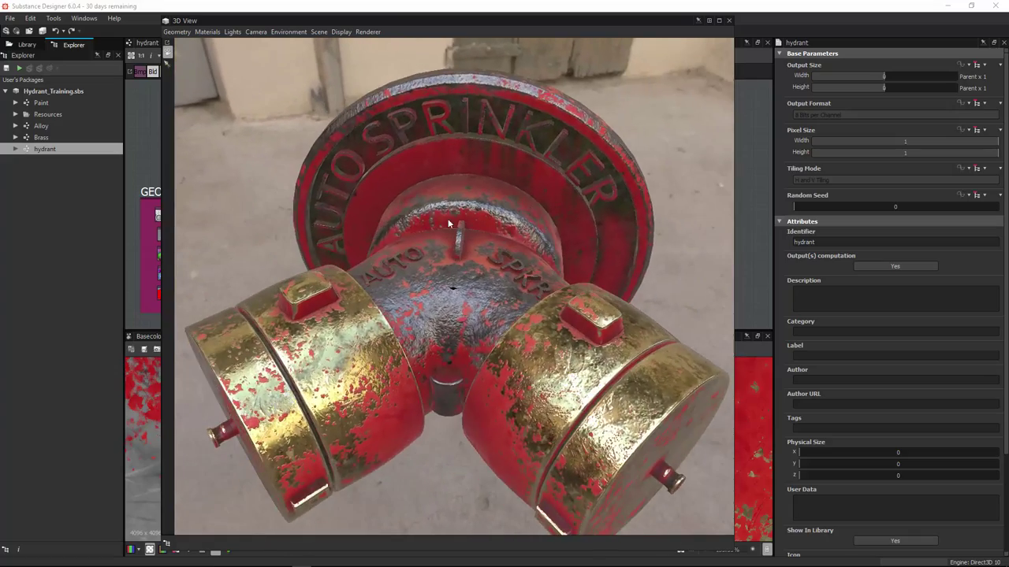
{"action": "right_click_drag", "start_coordinate": [450, 223], "coordinate": [423, 273]}
{"action": "left_click_drag", "start_coordinate": [424, 273], "coordinate": [530, 162]}
{"action": "left_click", "coordinate": [377, 33]}
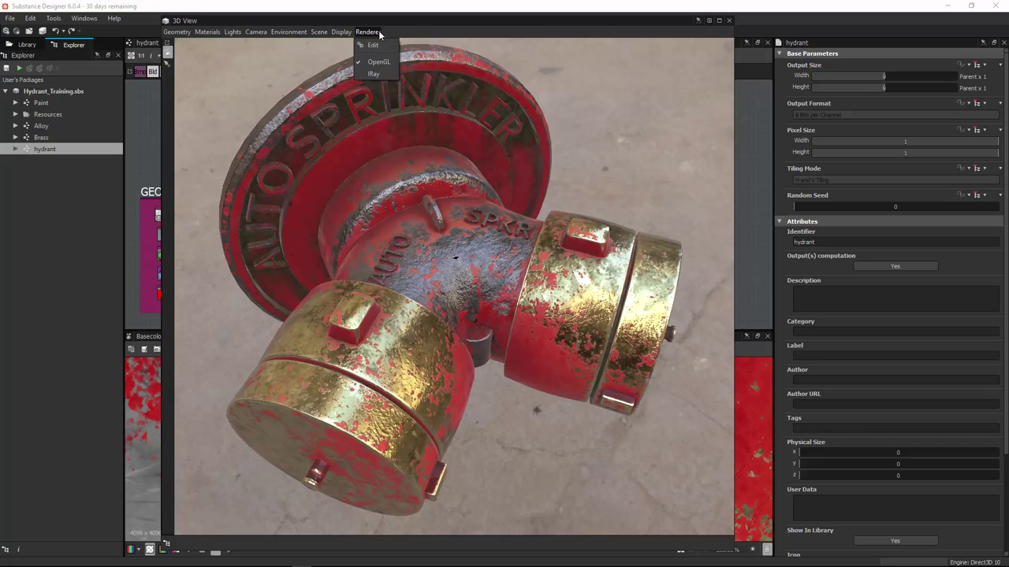
{"action": "left_click", "coordinate": [375, 73]}
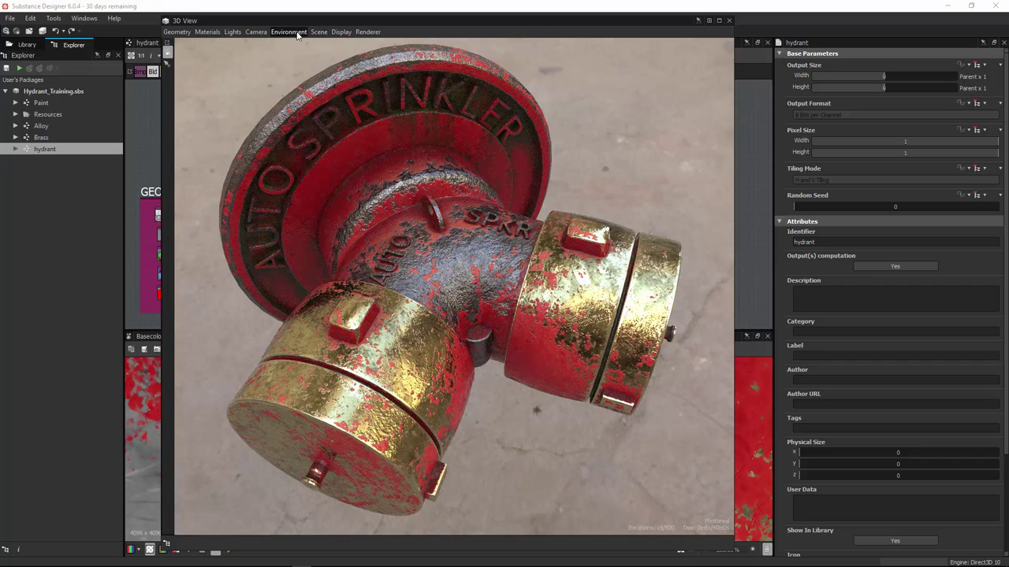
Step: Review the IRay progressive rendering settings and open the default camera's settings
{"action": "left_click", "coordinate": [368, 31]}
{"action": "left_click", "coordinate": [377, 45]}
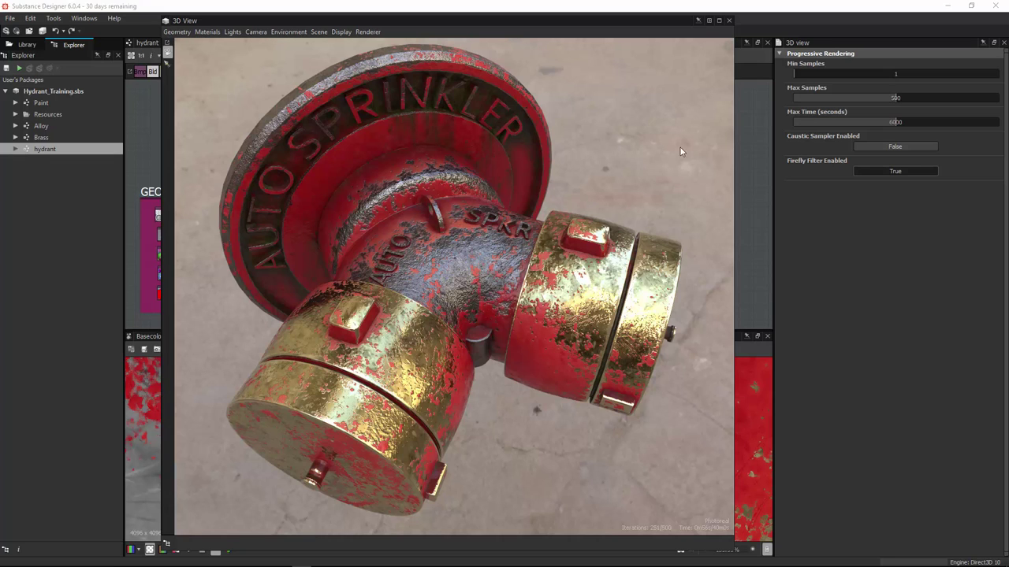
{"action": "left_click", "coordinate": [256, 32]}
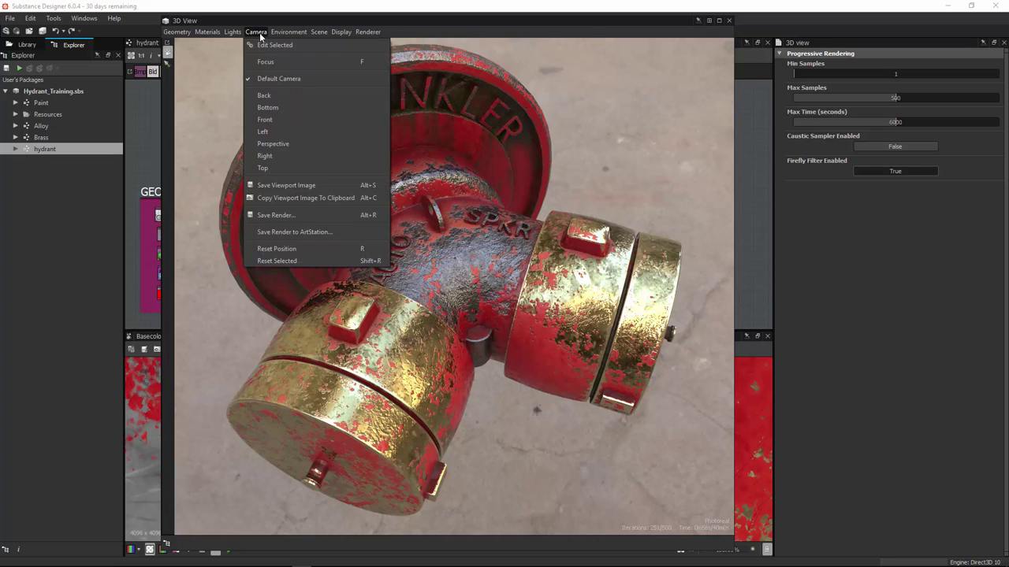
{"action": "left_click", "coordinate": [277, 45]}
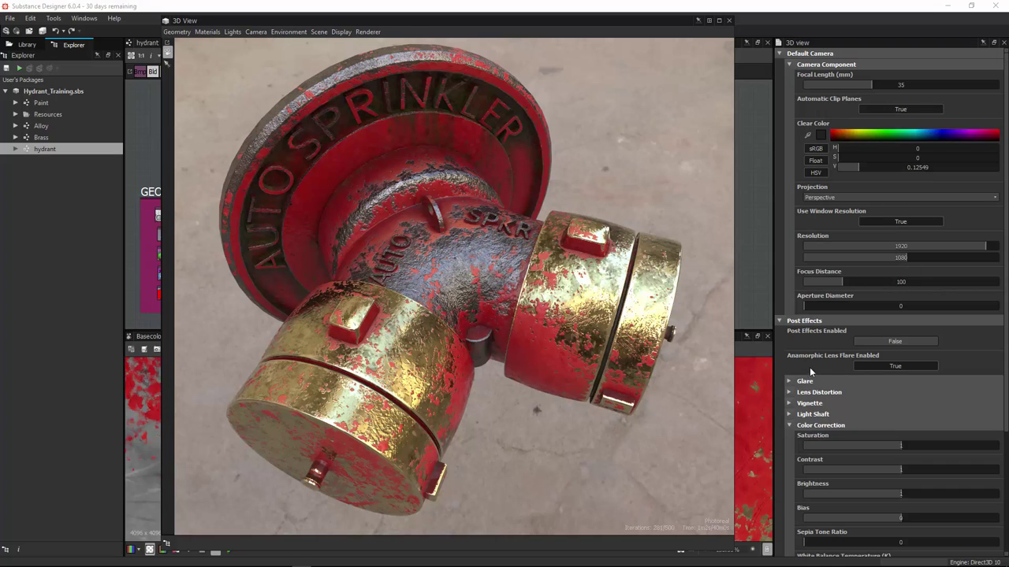
Step: Enable the default camera's post effects and adjust Saturation and Contrast in its color correction
{"action": "left_click", "coordinate": [820, 63]}
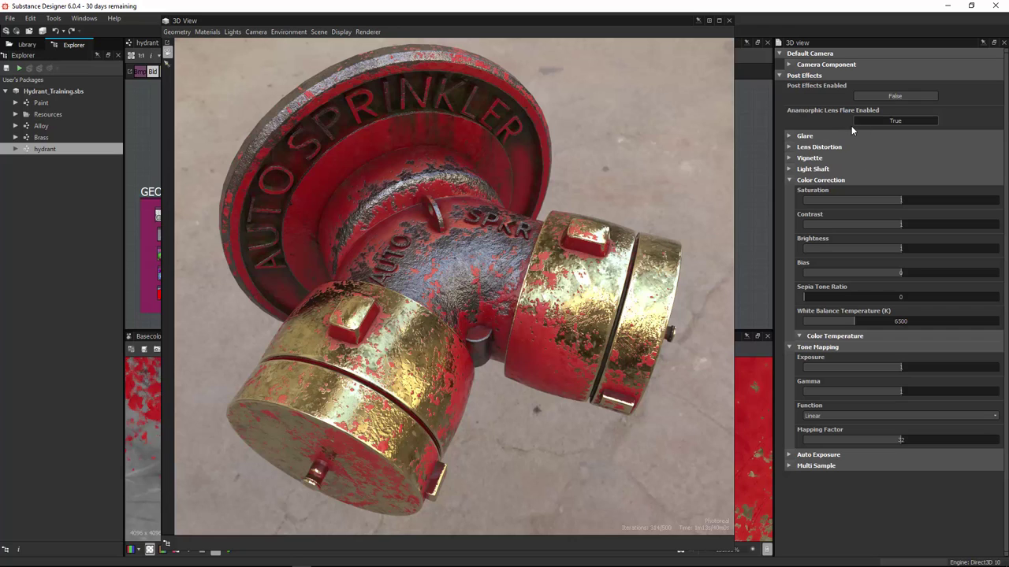
{"action": "left_click", "coordinate": [896, 96]}
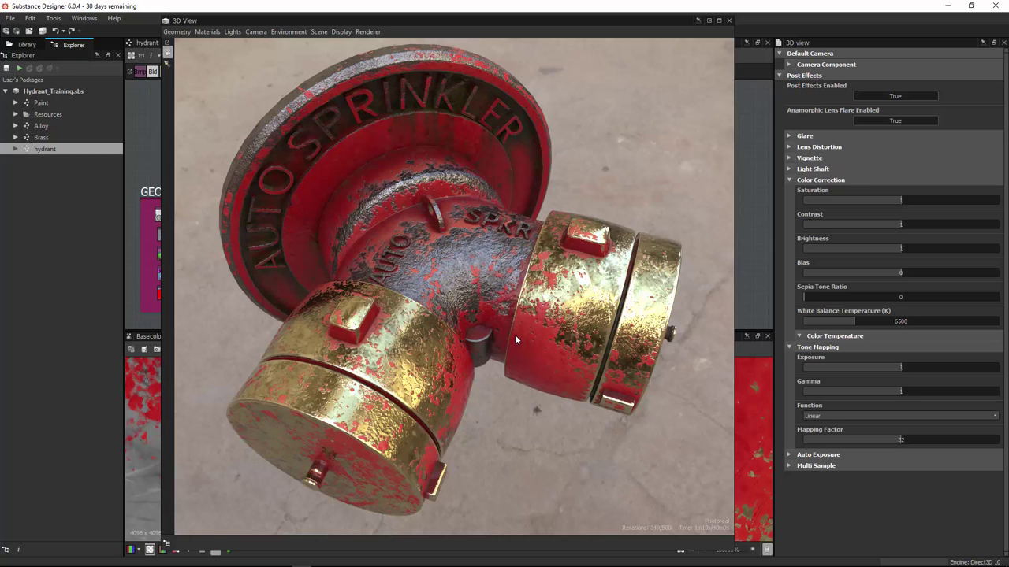
{"action": "left_click", "coordinate": [899, 97]}
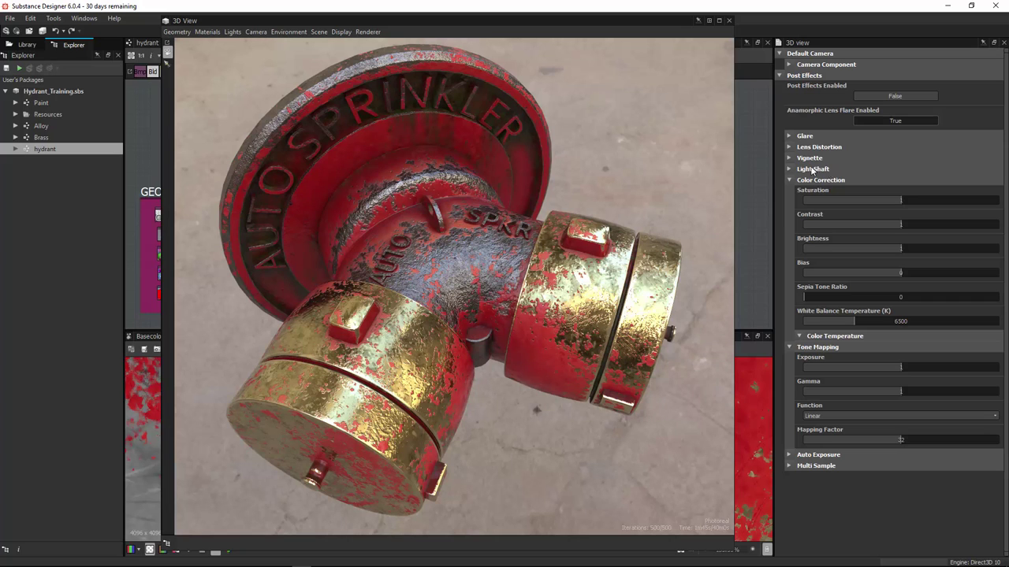
{"action": "left_click", "coordinate": [895, 95]}
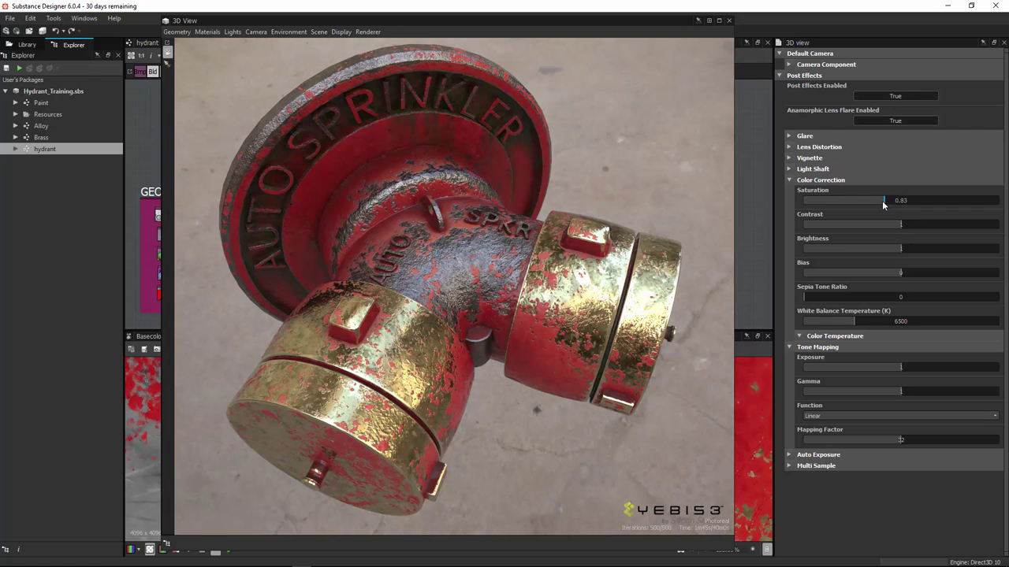
{"action": "left_click_drag", "start_coordinate": [901, 203], "coordinate": [897, 224]}
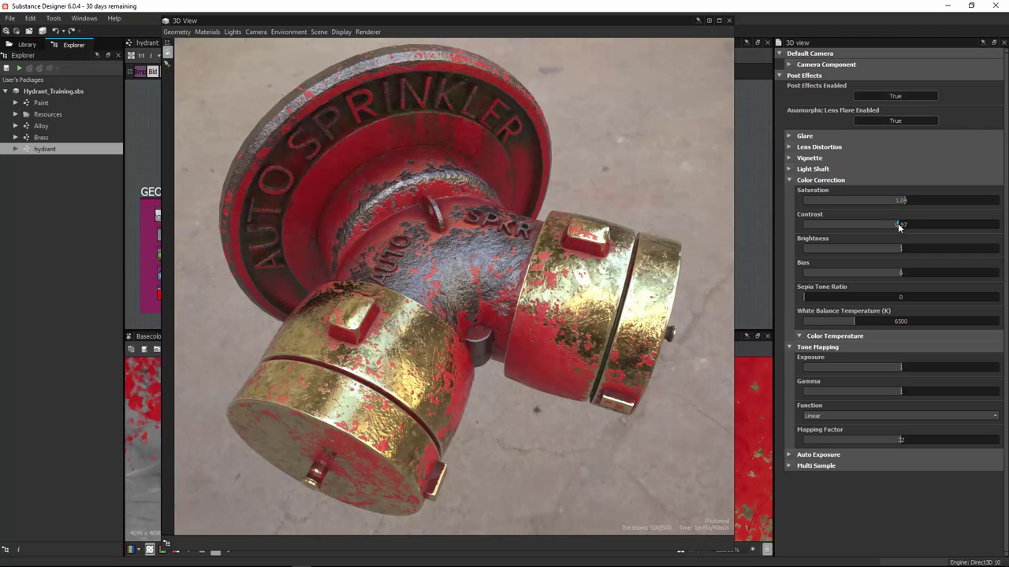
{"action": "left_click", "coordinate": [818, 180]}
Step: Set the Glare quality to 8, luminance to 3.89 and threshold to 0.92, checking the effect off and on
{"action": "left_click", "coordinate": [808, 137]}
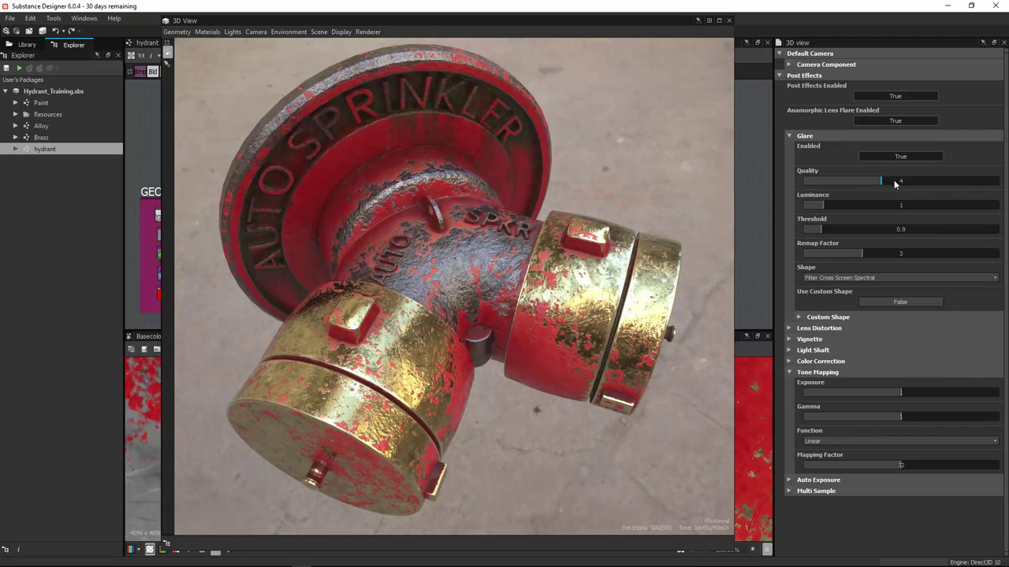
{"action": "left_click_drag", "start_coordinate": [895, 184], "coordinate": [958, 184]}
{"action": "left_click_drag", "start_coordinate": [836, 209], "coordinate": [911, 215]}
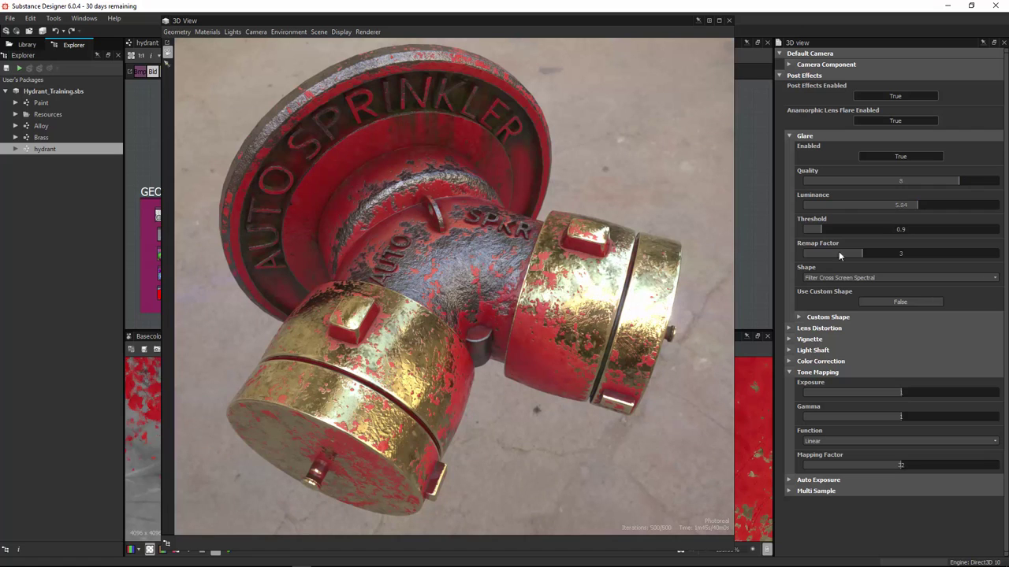
{"action": "left_click_drag", "start_coordinate": [822, 229], "coordinate": [820, 227]}
{"action": "left_click_drag", "start_coordinate": [918, 206], "coordinate": [879, 216]}
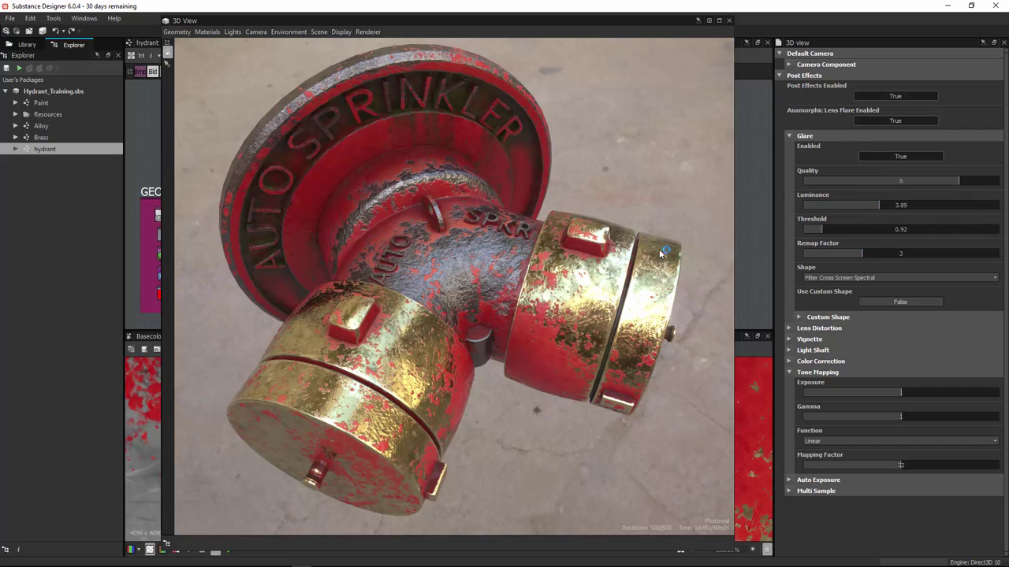
{"action": "left_click", "coordinate": [893, 157]}
{"action": "left_click", "coordinate": [894, 156]}
{"action": "left_click", "coordinate": [816, 137]}
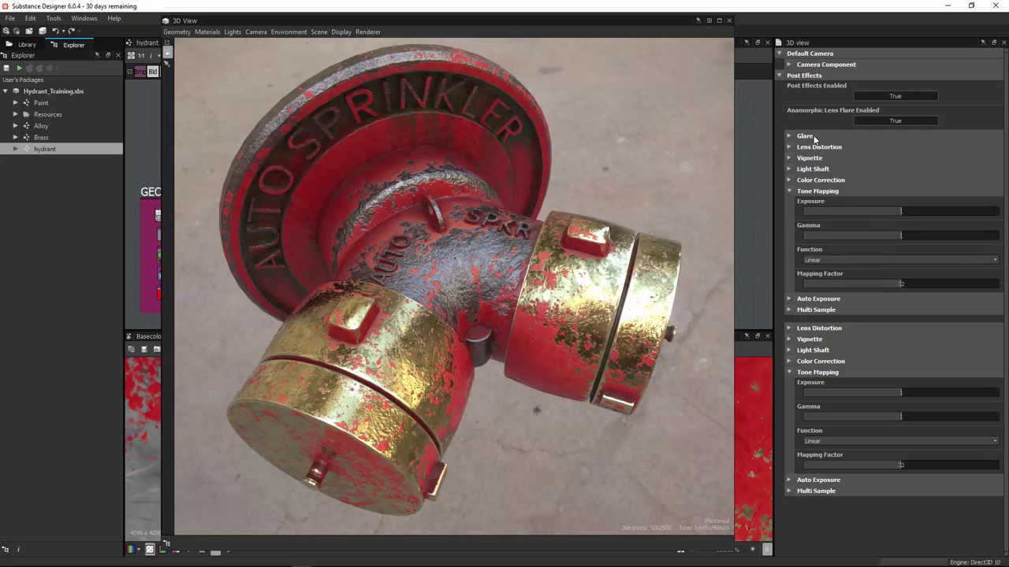
Step: Turn on the vignette's automatic strength and try Strength and Fov Dependence values down to 0
{"action": "left_click", "coordinate": [815, 160]}
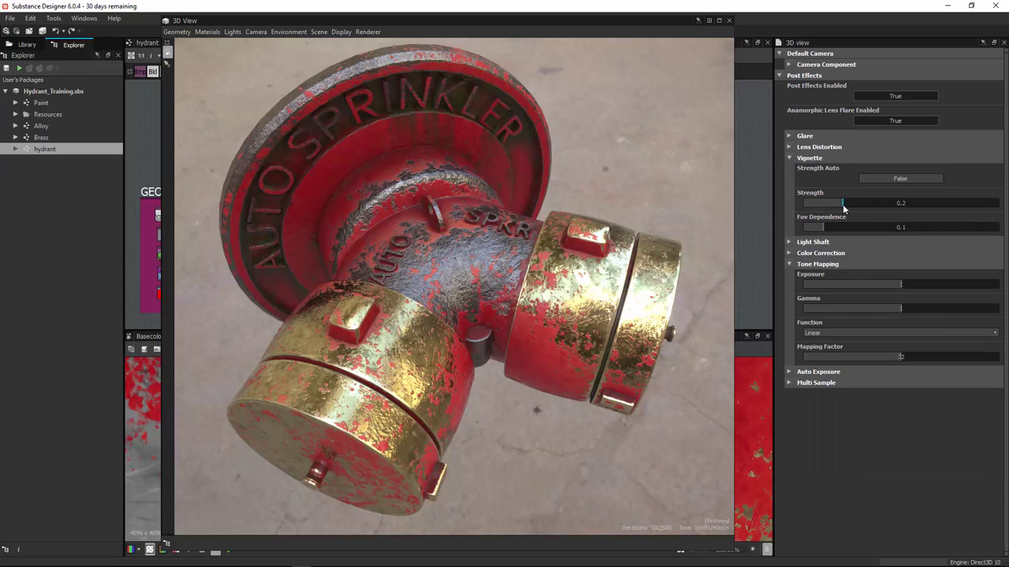
{"action": "left_click", "coordinate": [884, 178]}
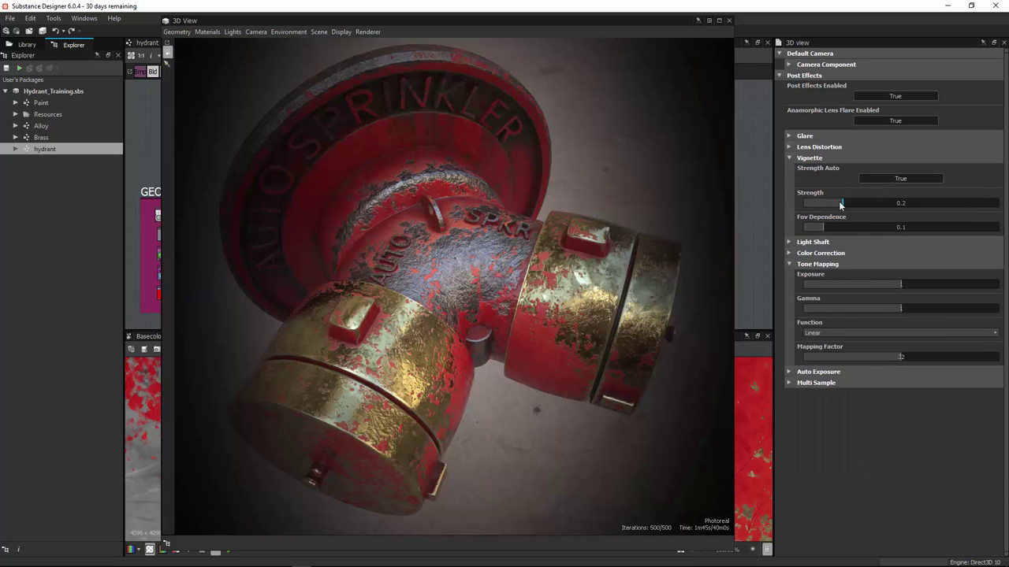
{"action": "left_click_drag", "start_coordinate": [841, 203], "coordinate": [845, 227]}
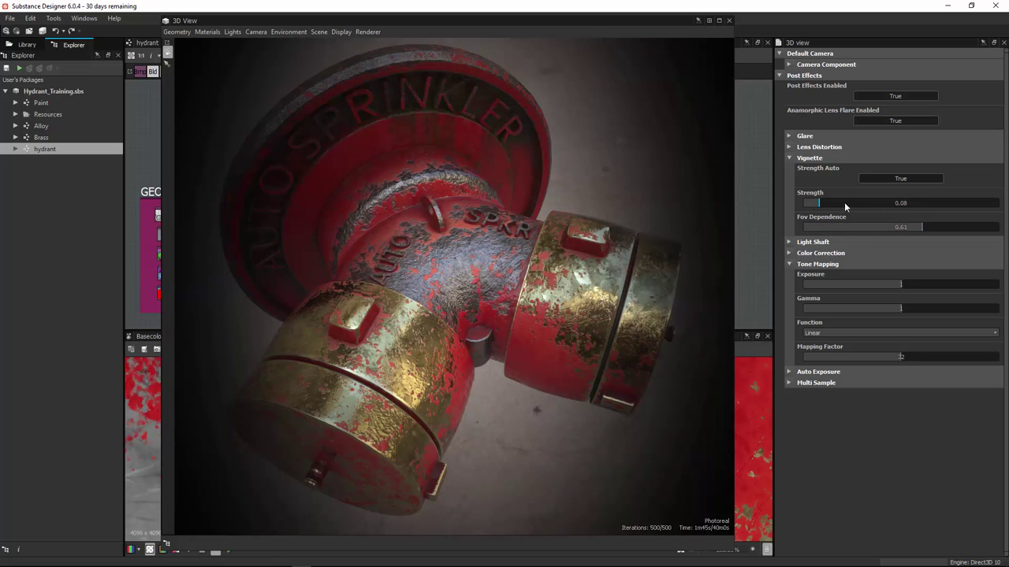
{"action": "left_click_drag", "start_coordinate": [930, 228], "coordinate": [796, 203]}
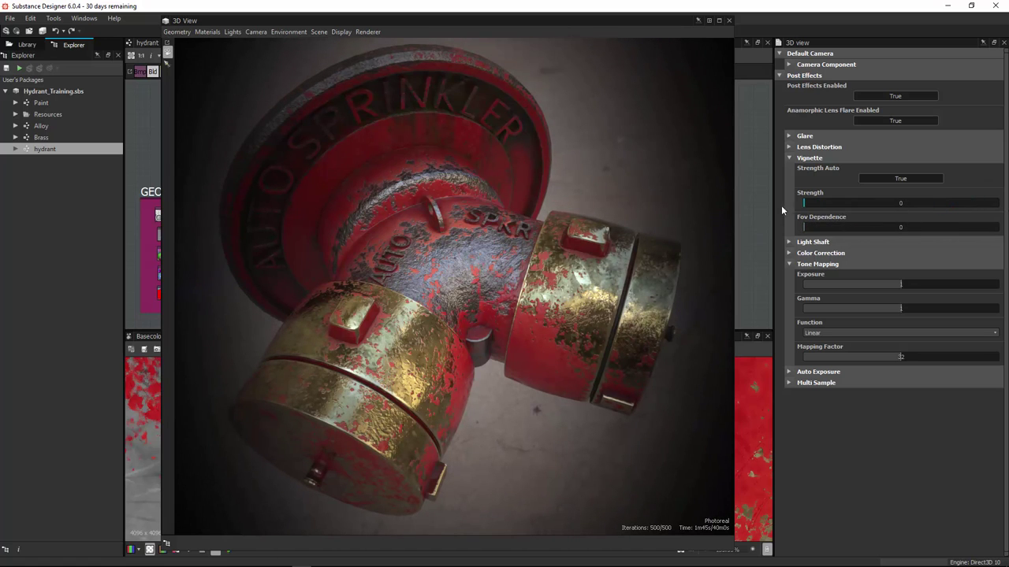
Step: Set the vignette's Strength to 0.54 and Fov Dependence to 1, and turn its automatic strength off
{"action": "left_click", "coordinate": [808, 205]}
{"action": "double_click", "coordinate": [807, 204]}
{"action": "left_click", "coordinate": [858, 207]}
{"action": "left_click_drag", "start_coordinate": [889, 226], "coordinate": [1000, 227]}
{"action": "left_click_drag", "start_coordinate": [933, 203], "coordinate": [958, 197]}
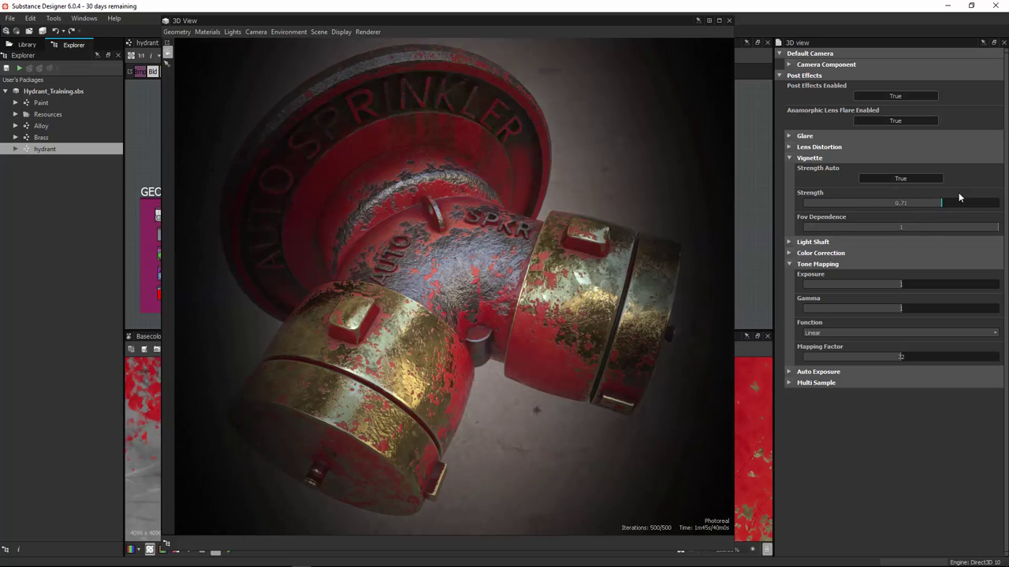
{"action": "left_click", "coordinate": [907, 179]}
{"action": "left_click", "coordinate": [809, 159]}
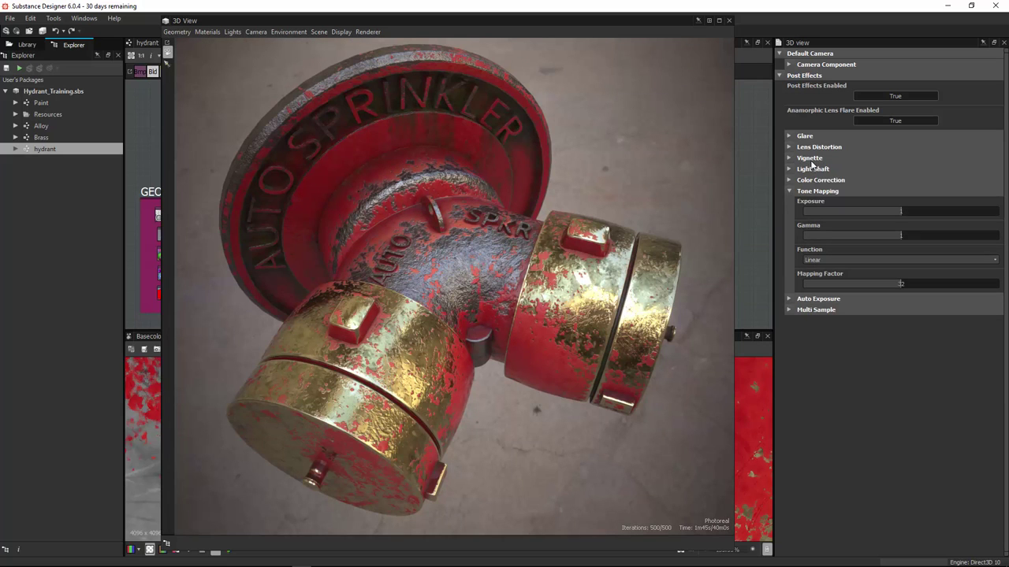
Step: Compare the render with the vignette's automatic strength on and off, and collapse the vignette and tone mapping settings
{"action": "left_click", "coordinate": [815, 170]}
{"action": "left_click", "coordinate": [815, 170]}
{"action": "left_click", "coordinate": [817, 160]}
{"action": "left_click", "coordinate": [894, 178]}
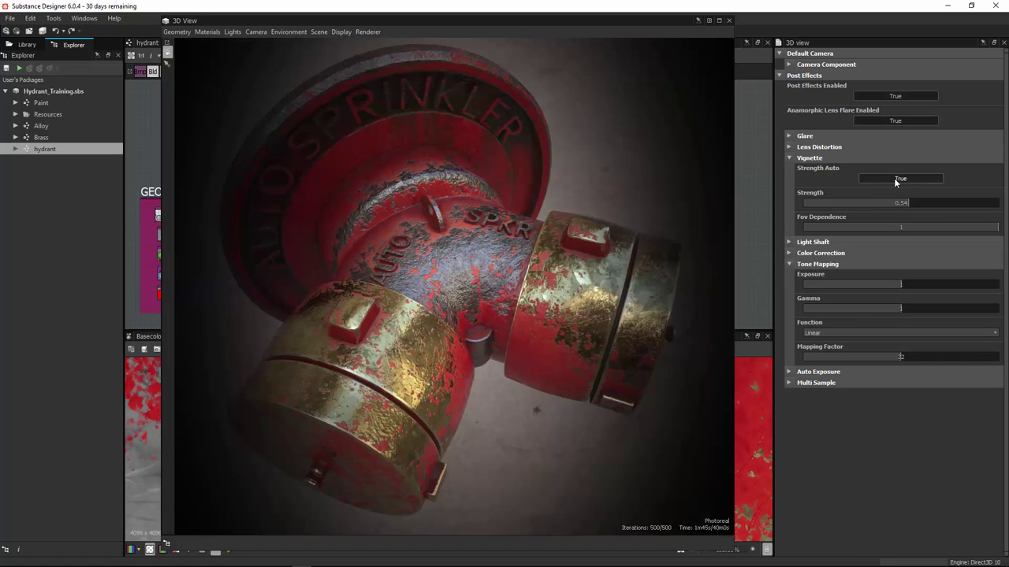
{"action": "left_click", "coordinate": [893, 178]}
{"action": "left_click", "coordinate": [805, 161]}
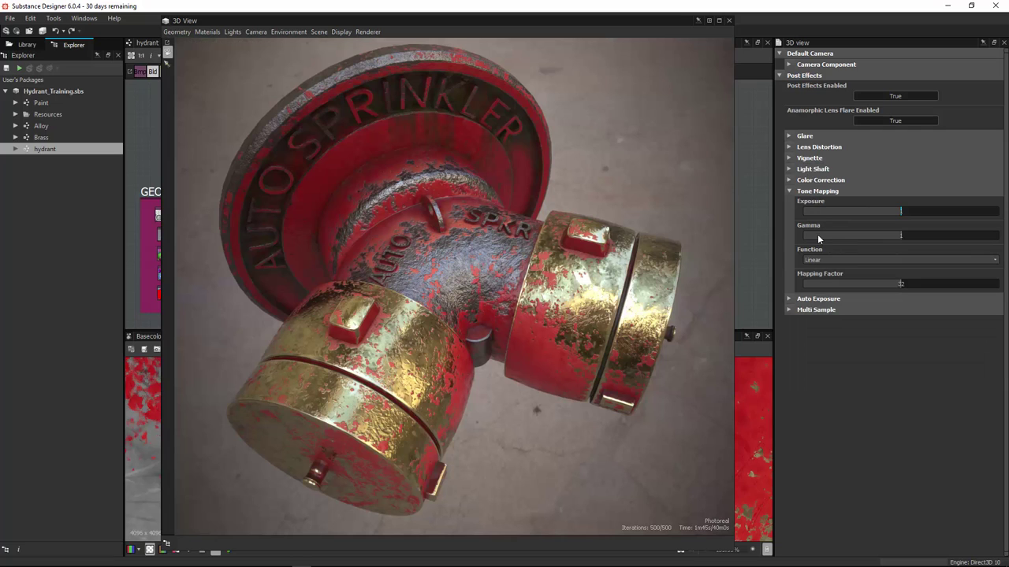
{"action": "left_click", "coordinate": [811, 192]}
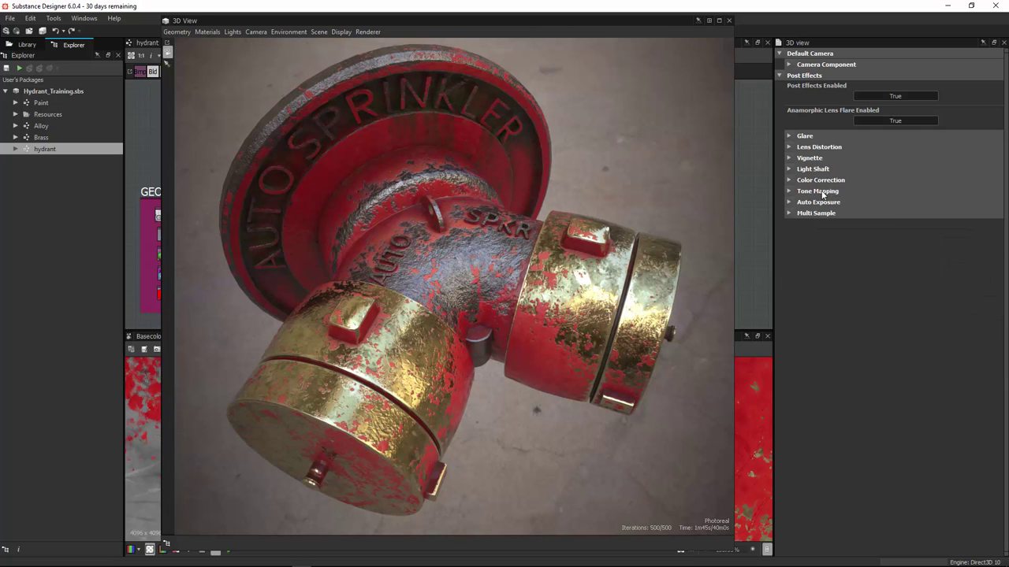
Step: Compare the render with and without post effects, leaving them disabled
{"action": "left_click", "coordinate": [888, 96]}
{"action": "left_click", "coordinate": [888, 96]}
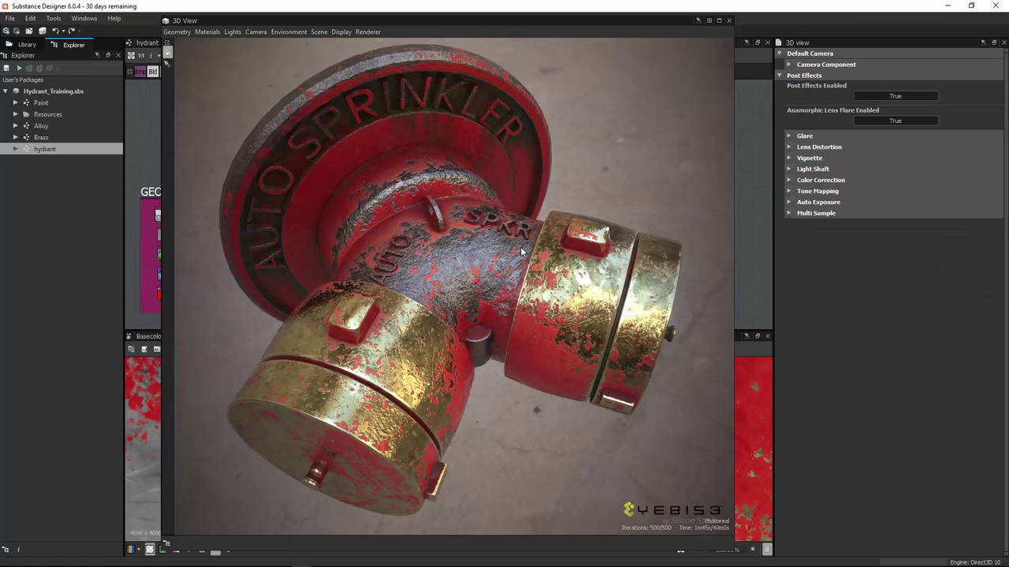
{"action": "left_click", "coordinate": [887, 97]}
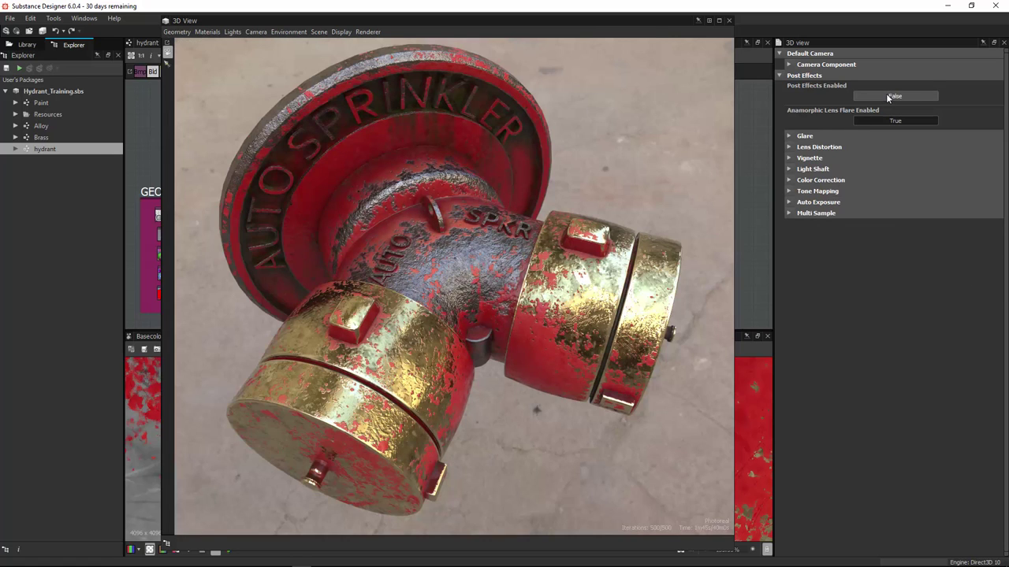
{"action": "left_click", "coordinate": [887, 96]}
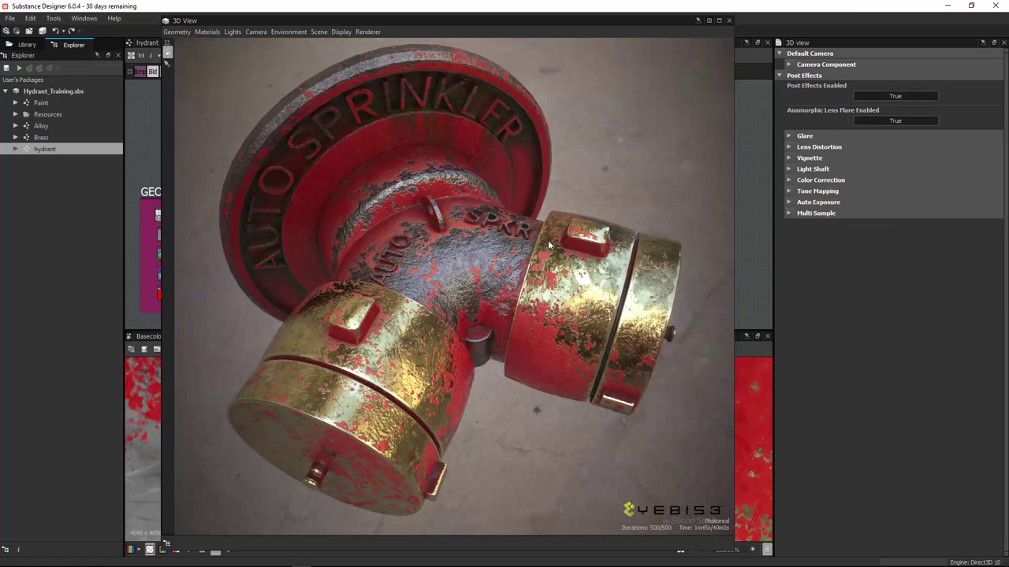
{"action": "left_click", "coordinate": [899, 97]}
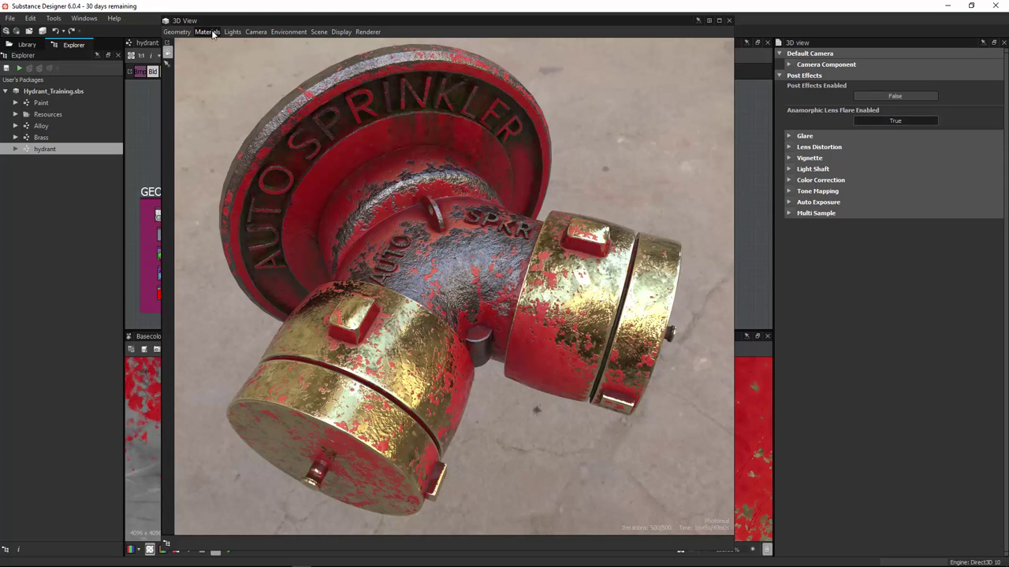
{"action": "left_click", "coordinate": [368, 28]}
{"action": "left_click", "coordinate": [367, 31]}
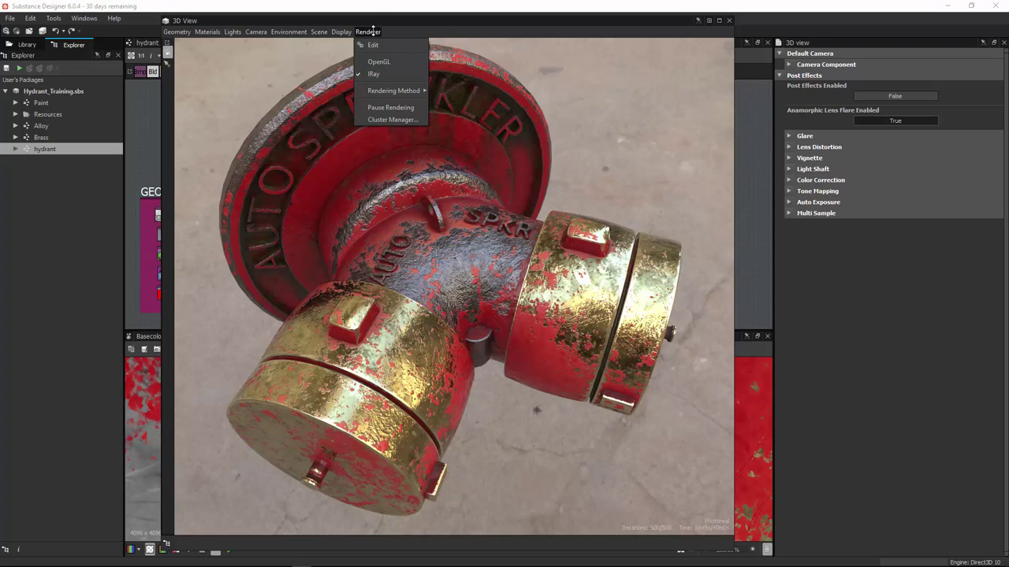
{"action": "mouse_move", "coordinate": [344, 30]}
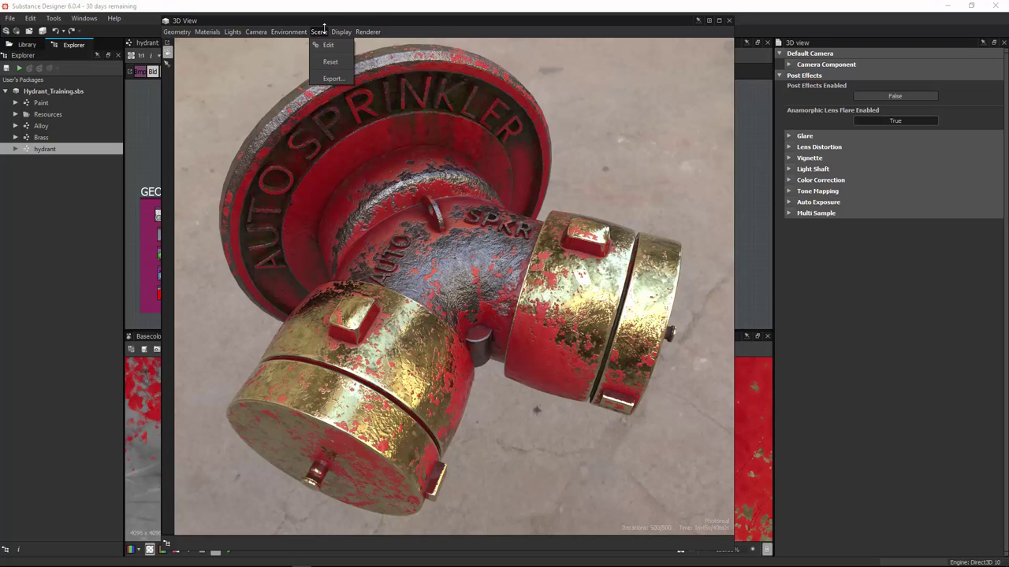
{"action": "mouse_move", "coordinate": [211, 33]}
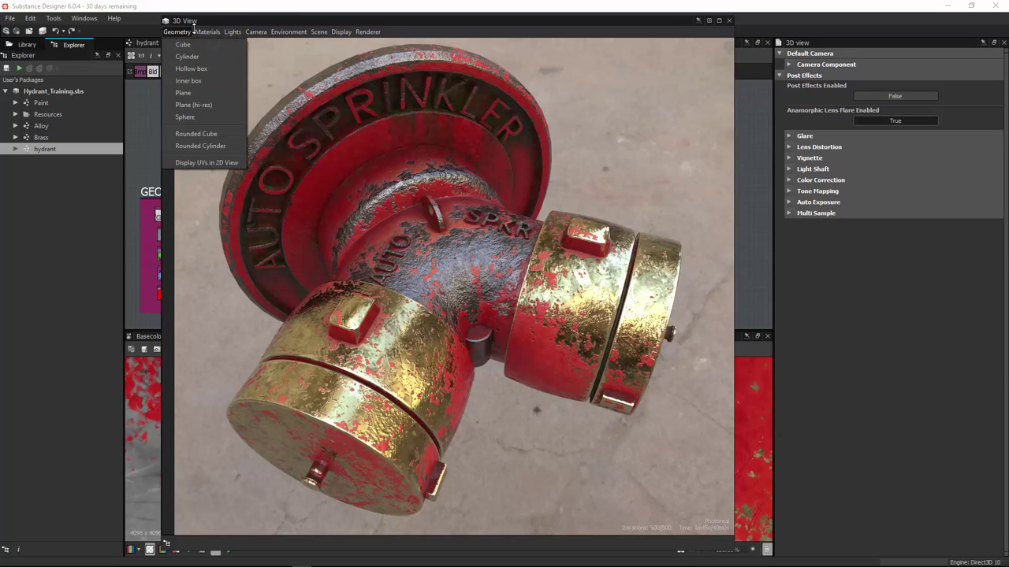
{"action": "left_click", "coordinate": [194, 28]}
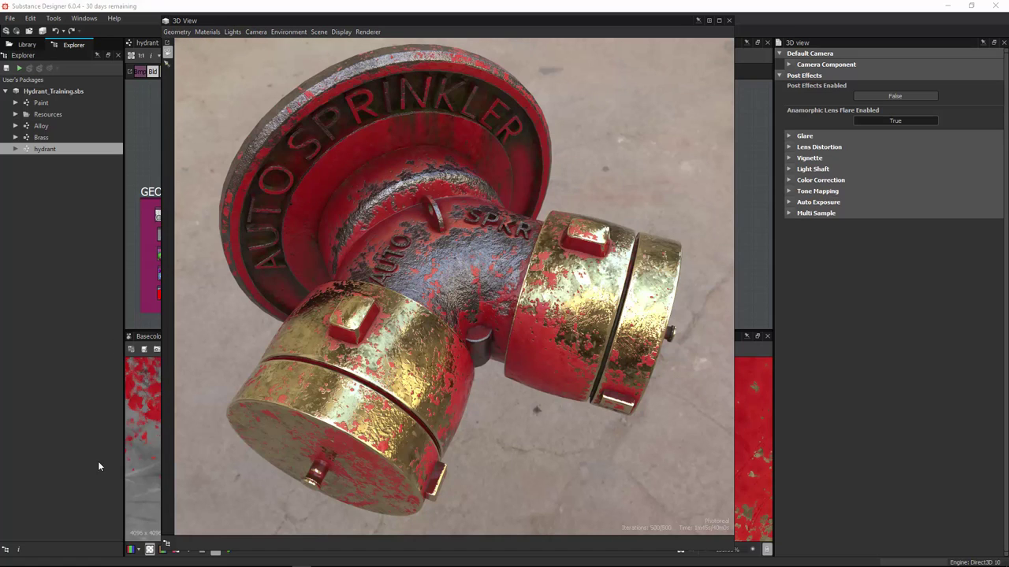
Step: Open the Snipping Tool and capture the whole rendered hydrant image from the 3D view
{"action": "key", "text": "super"}
{"action": "type", "text": "sn"}
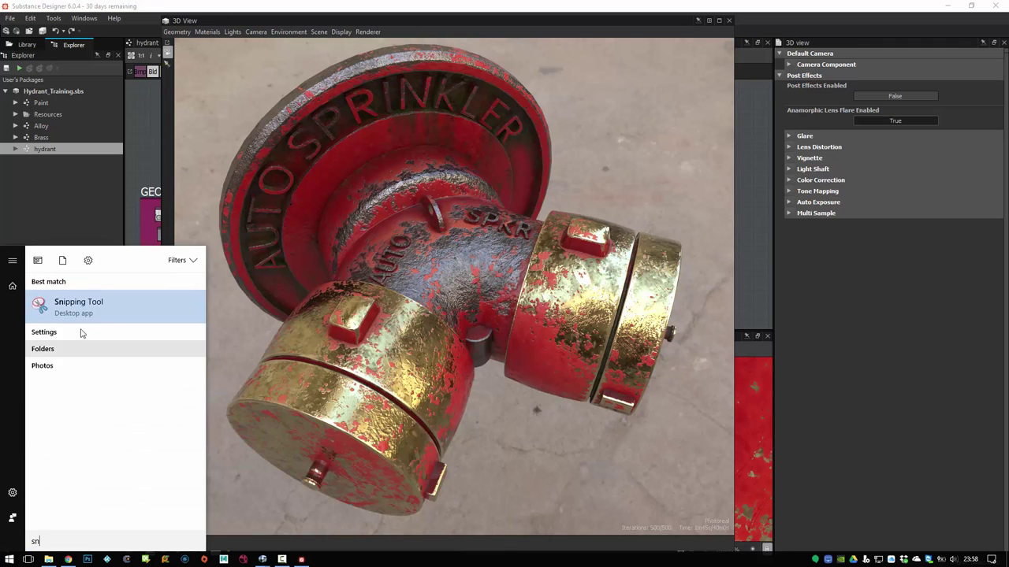
{"action": "left_click", "coordinate": [81, 310]}
{"action": "left_click", "coordinate": [562, 95]}
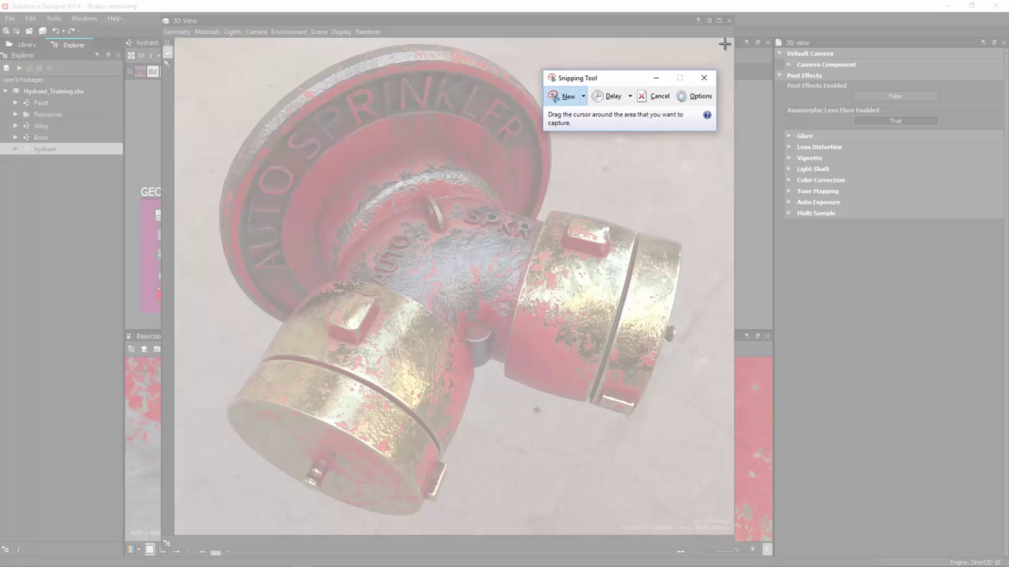
{"action": "left_click_drag", "start_coordinate": [733, 38], "coordinate": [176, 534]}
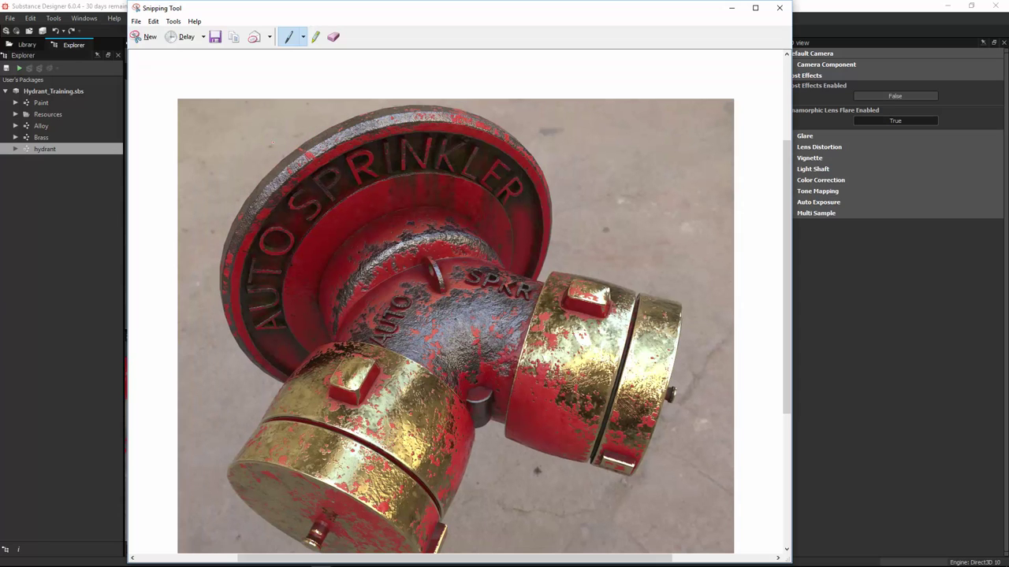
Step: Save the capture as training_pass.PNG in the Substance folder and close the Snipping Tool
{"action": "left_click", "coordinate": [215, 36]}
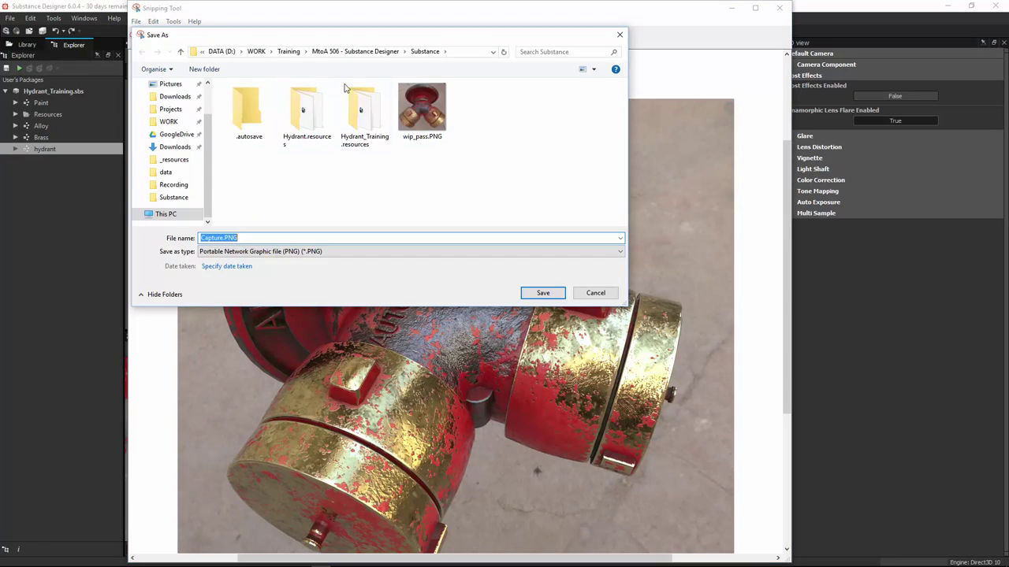
{"action": "left_click", "coordinate": [421, 134]}
{"action": "left_click", "coordinate": [211, 238]}
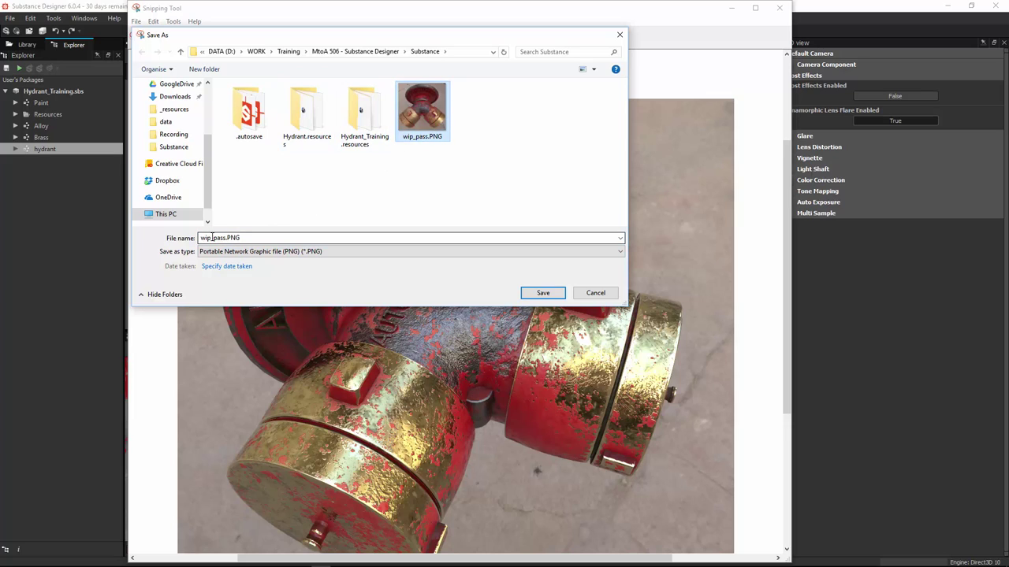
{"action": "double_click", "coordinate": [211, 238]}
{"action": "left_click", "coordinate": [212, 238]}
{"action": "double_click", "coordinate": [211, 238]}
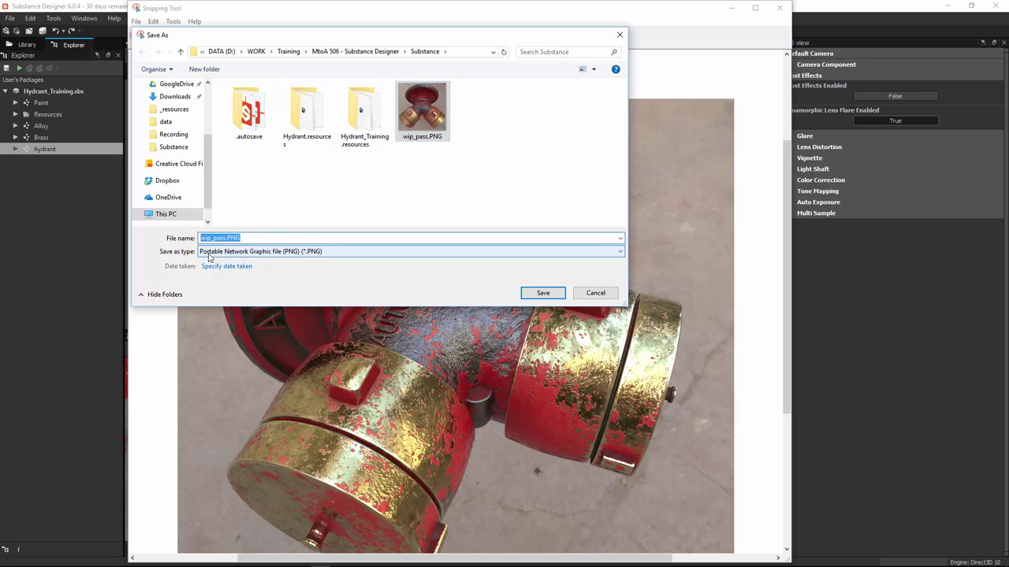
{"action": "left_click_drag", "start_coordinate": [211, 238], "coordinate": [192, 244]}
{"action": "type", "text": "t_Trai"}
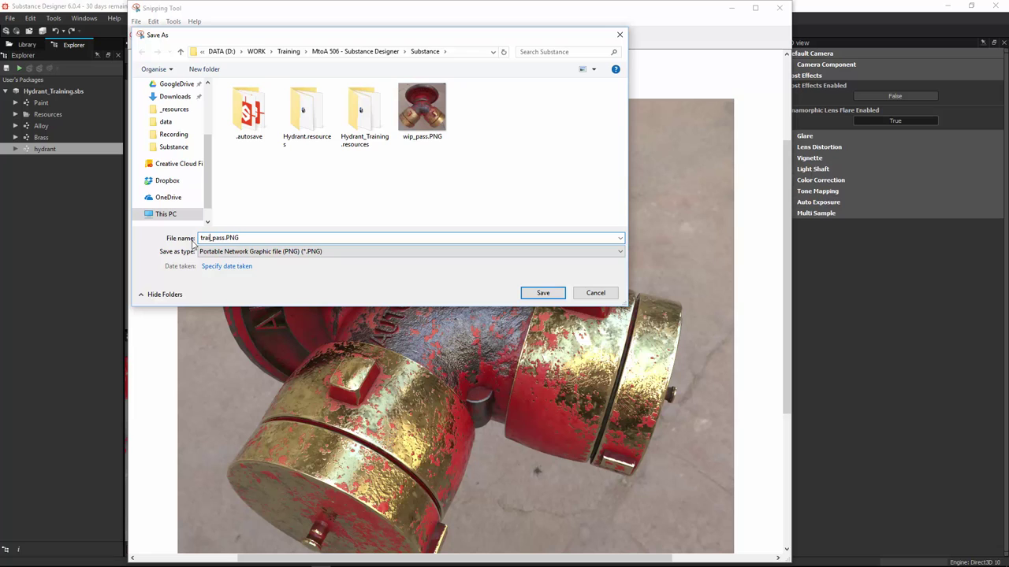
{"action": "type", "text": "ning"}
{"action": "key", "text": "Return"}
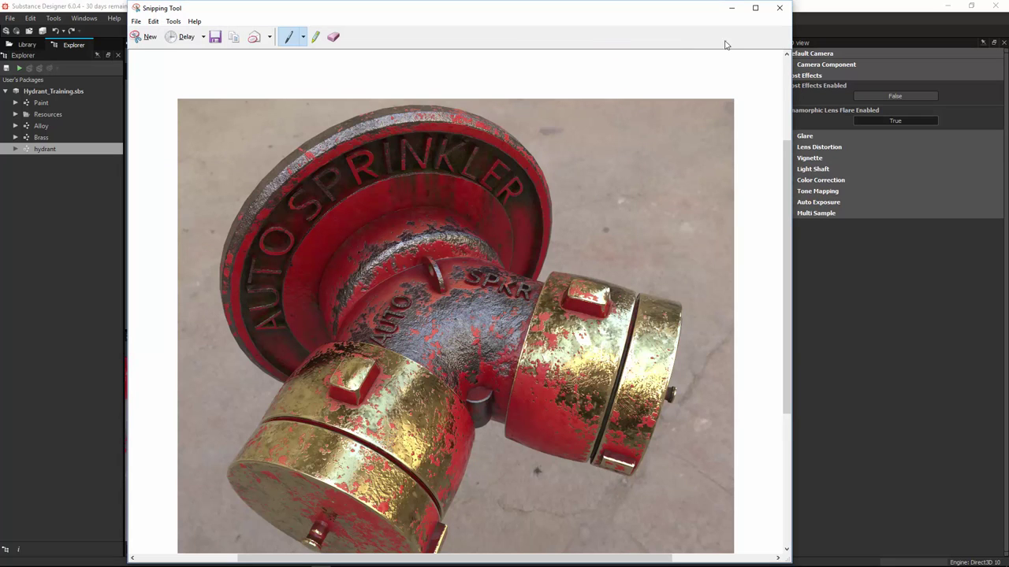
{"action": "left_click", "coordinate": [780, 9]}
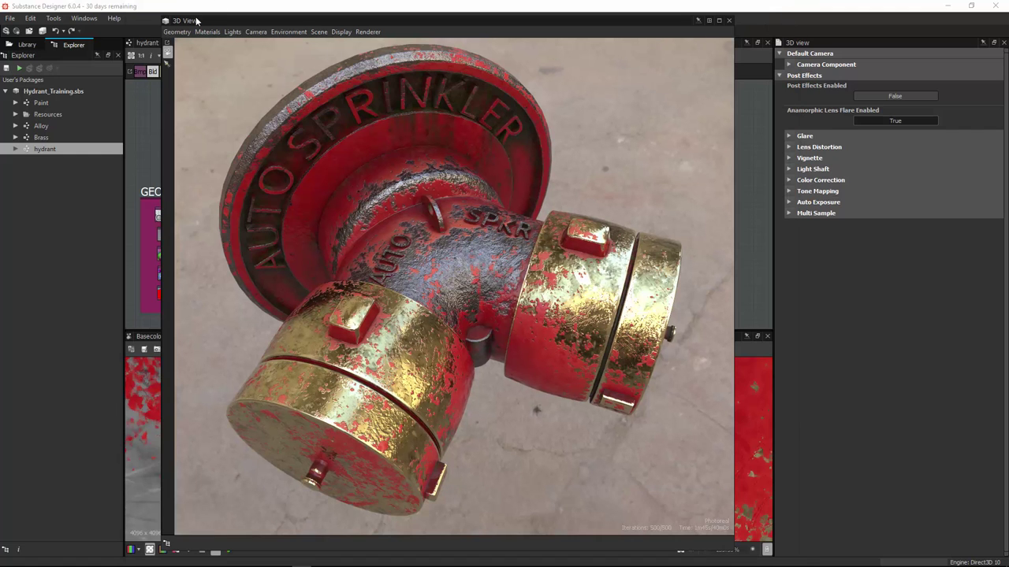
Step: Dock the floating 3D View back into the main layout below the hydrant graph
{"action": "left_click_drag", "start_coordinate": [197, 20], "coordinate": [379, 409]}
{"action": "left_click", "coordinate": [331, 348]}
{"action": "left_click", "coordinate": [339, 378]}
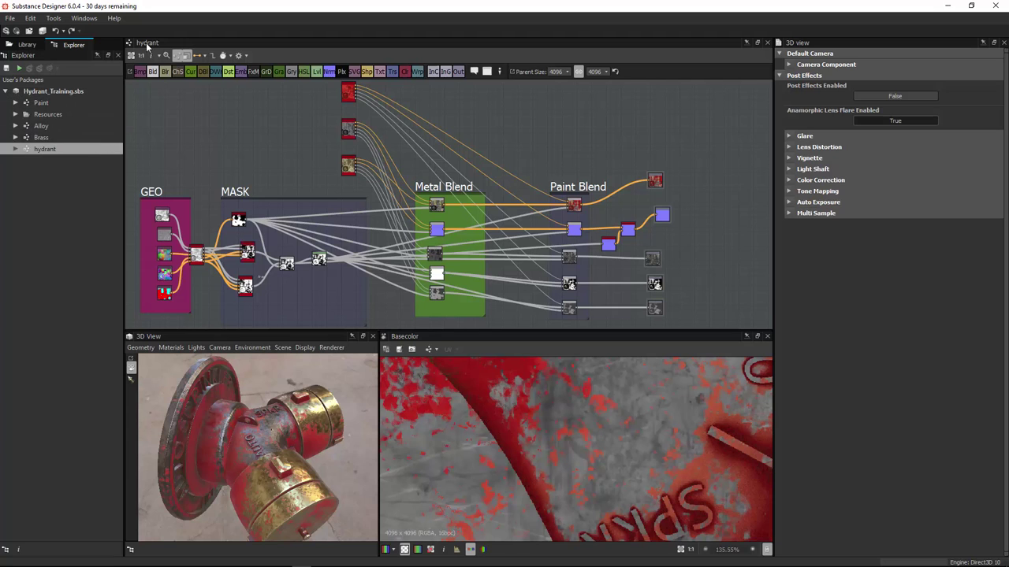
Step: Open the bitmap export for the hydrant graph's outputs, then enlarge and reposition the export dialog
{"action": "right_click", "coordinate": [50, 150]}
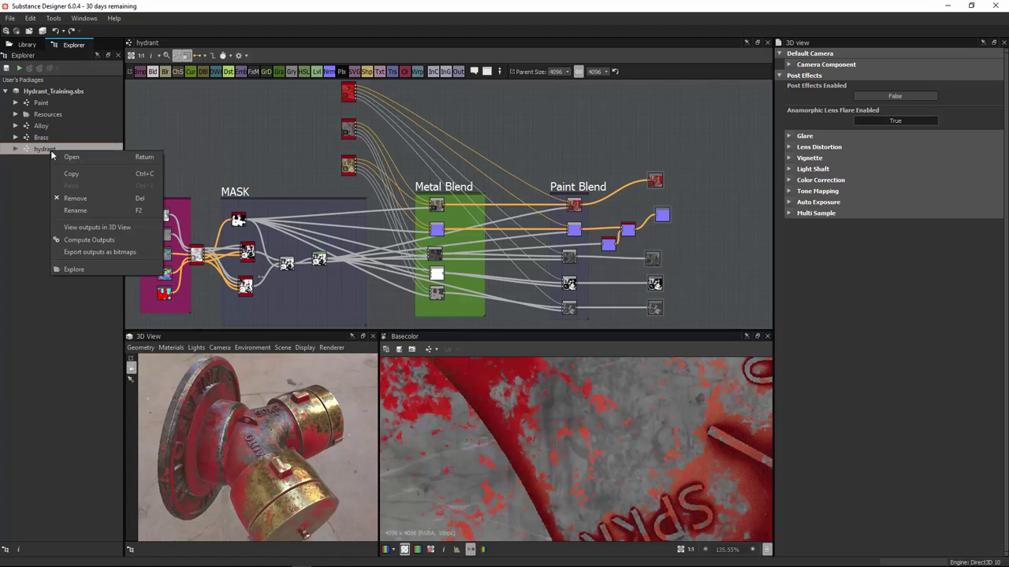
{"action": "left_click", "coordinate": [118, 253]}
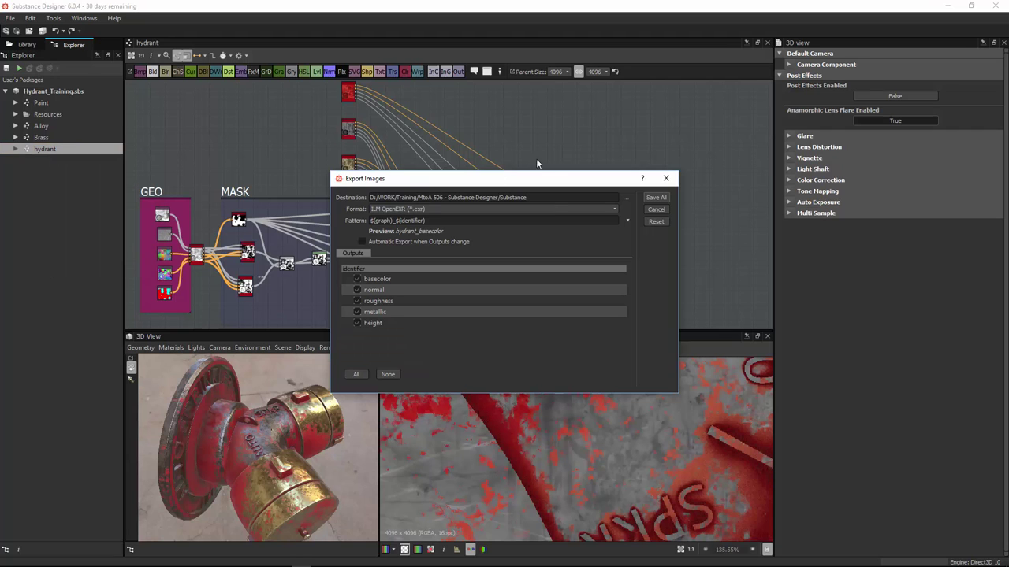
{"action": "left_click_drag", "start_coordinate": [677, 171], "coordinate": [833, 16]}
{"action": "left_click_drag", "start_coordinate": [715, 37], "coordinate": [667, 123]}
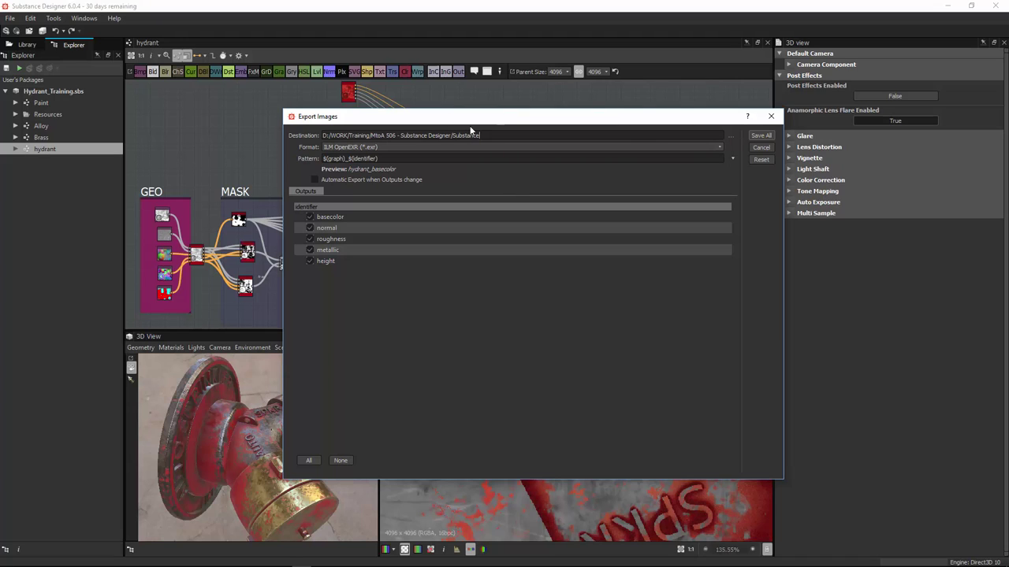
Step: Set the export destination to the sourceimages folder of the Maya project in MtoA 506 - Substance Designer
{"action": "left_click", "coordinate": [730, 136]}
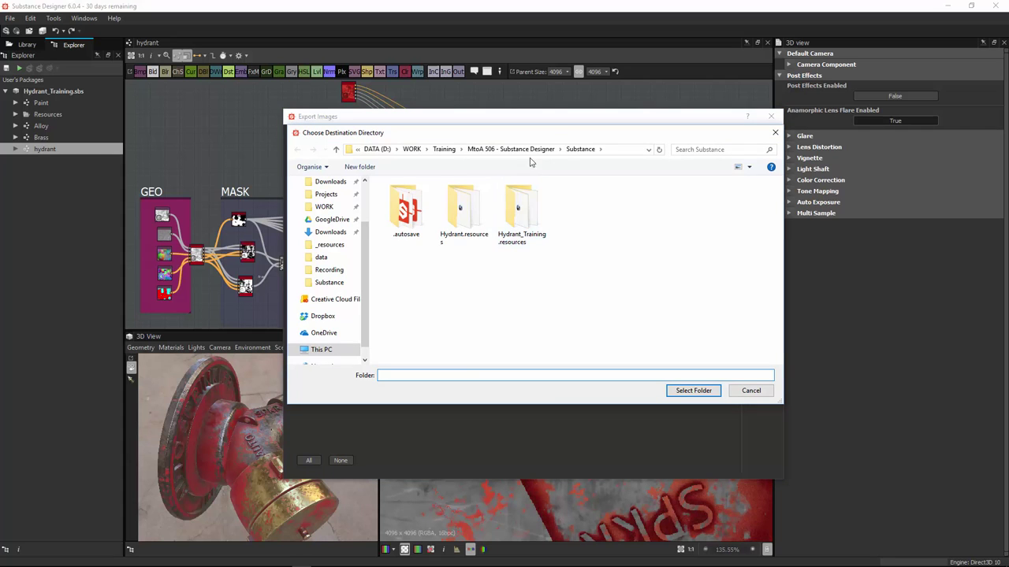
{"action": "left_click", "coordinate": [511, 151]}
{"action": "double_click", "coordinate": [441, 209]}
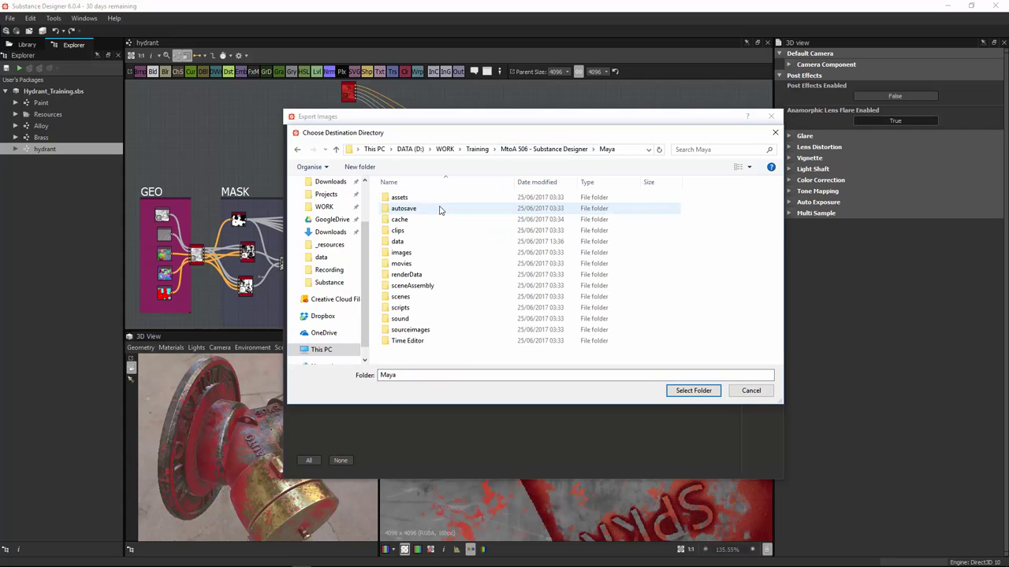
{"action": "left_click", "coordinate": [439, 331]}
{"action": "double_click", "coordinate": [440, 331]}
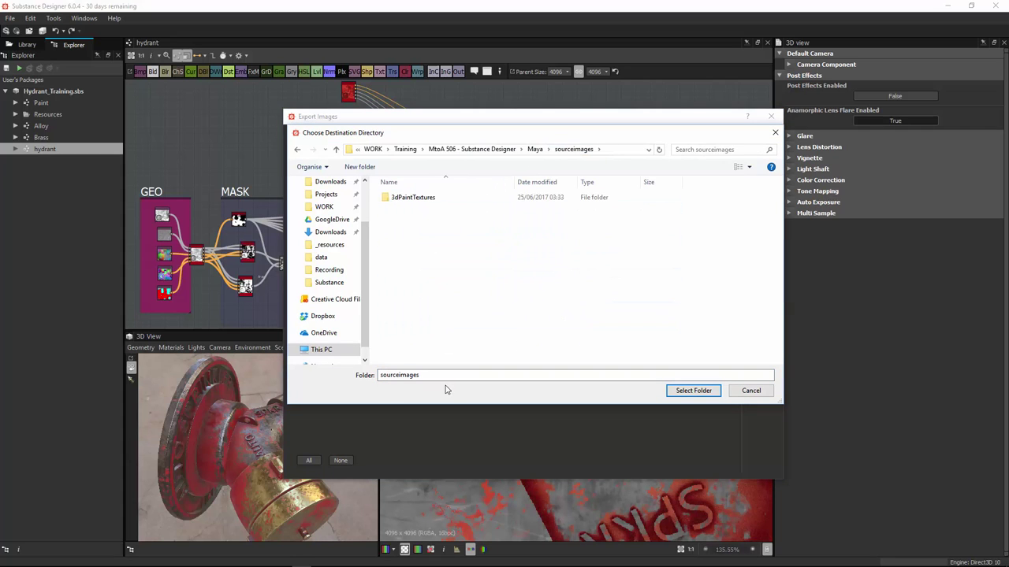
{"action": "left_click", "coordinate": [693, 390]}
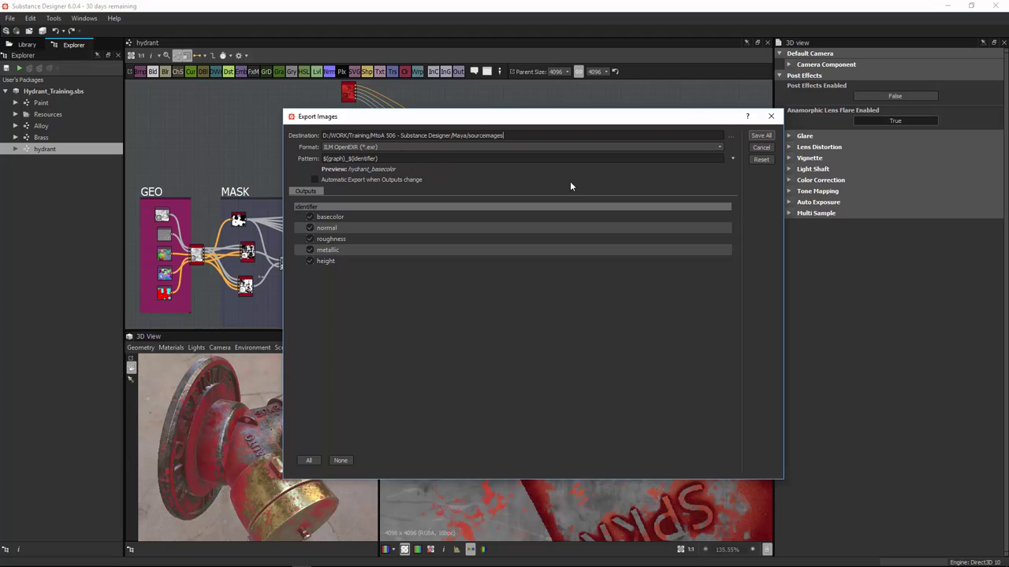
Step: Check the naming pattern options, keep ${graph}_${identifier}, and export all five outputs in ILM OpenEXR format
{"action": "left_click", "coordinate": [732, 158]}
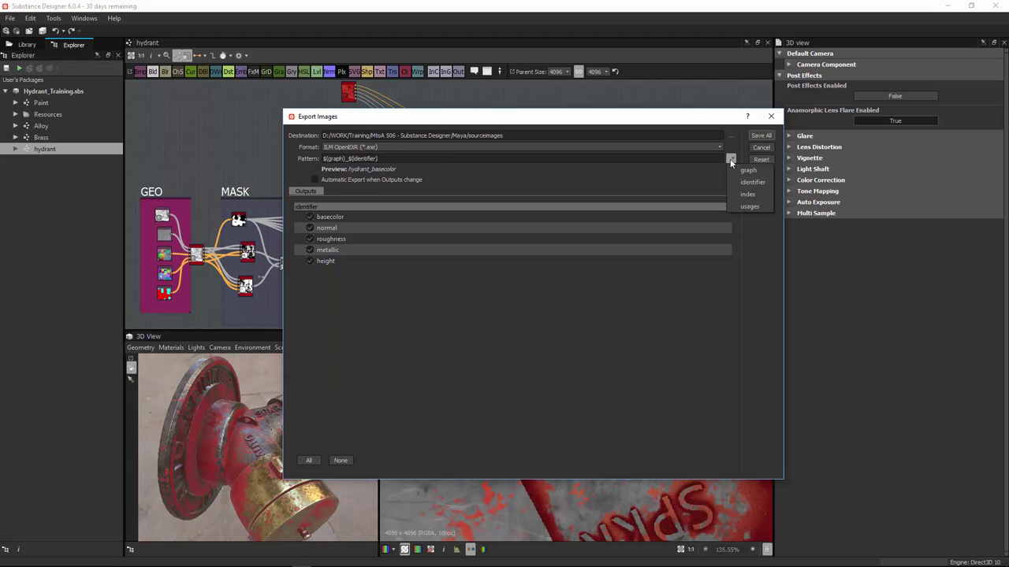
{"action": "left_click", "coordinate": [495, 173]}
{"action": "right_click", "coordinate": [499, 156]}
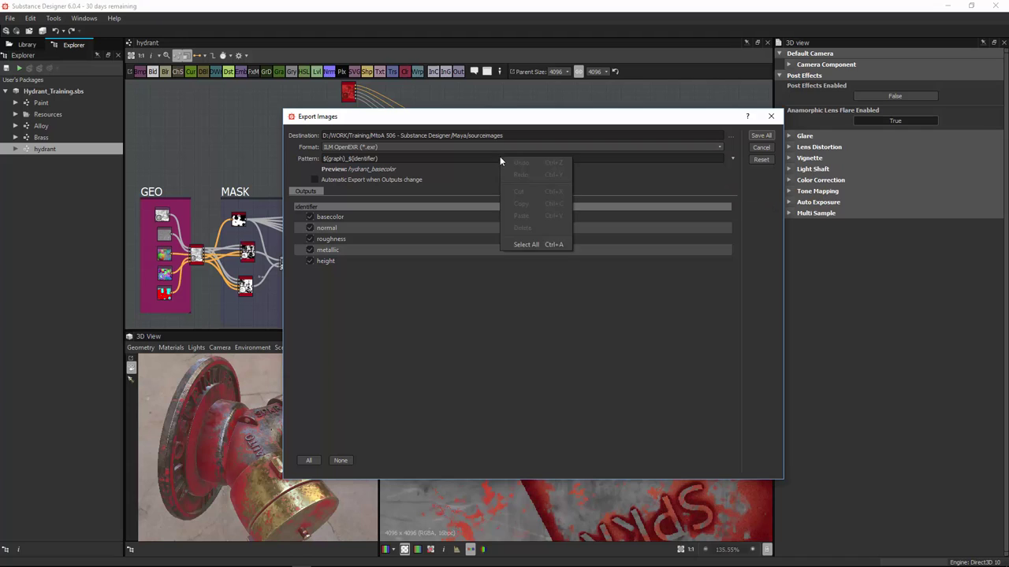
{"action": "left_click", "coordinate": [488, 178]}
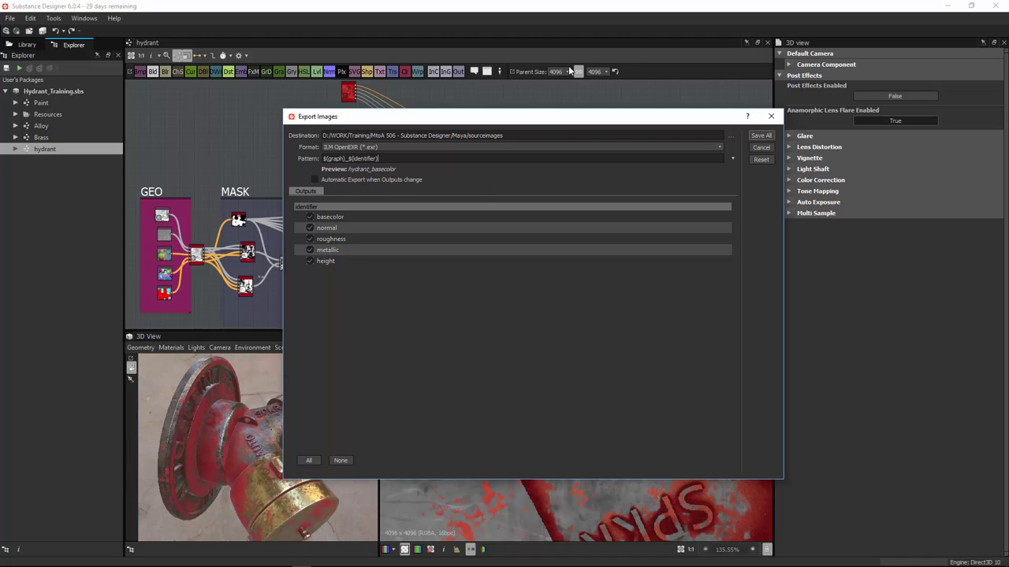
{"action": "left_click", "coordinate": [759, 137]}
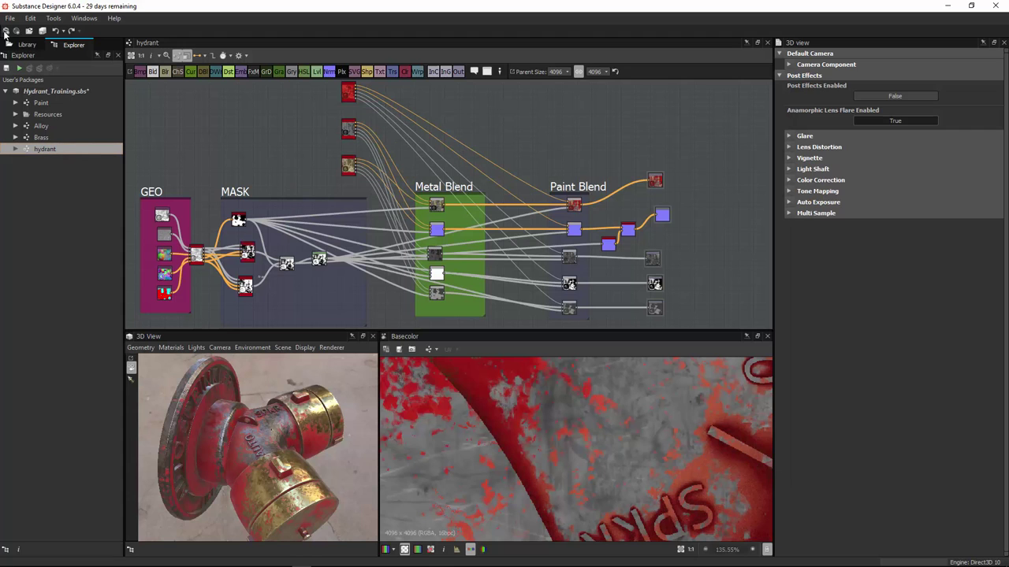
Step: Switch to File Explorer and open the Maya project's sourceimages folder containing the exported maps
{"action": "mouse_move", "coordinate": [160, 564]}
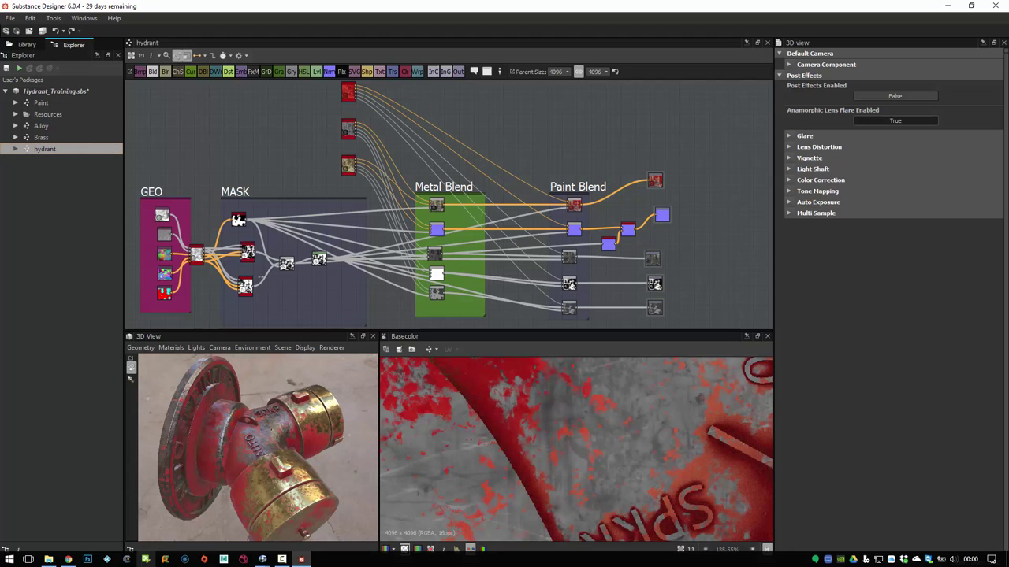
{"action": "left_click", "coordinate": [50, 558]}
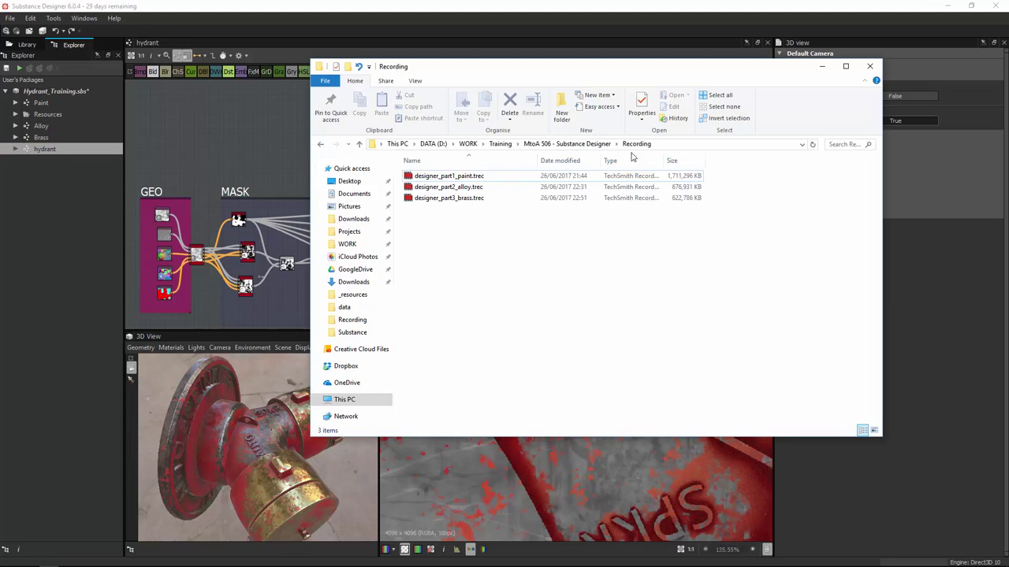
{"action": "left_click", "coordinate": [566, 143]}
{"action": "double_click", "coordinate": [440, 187]}
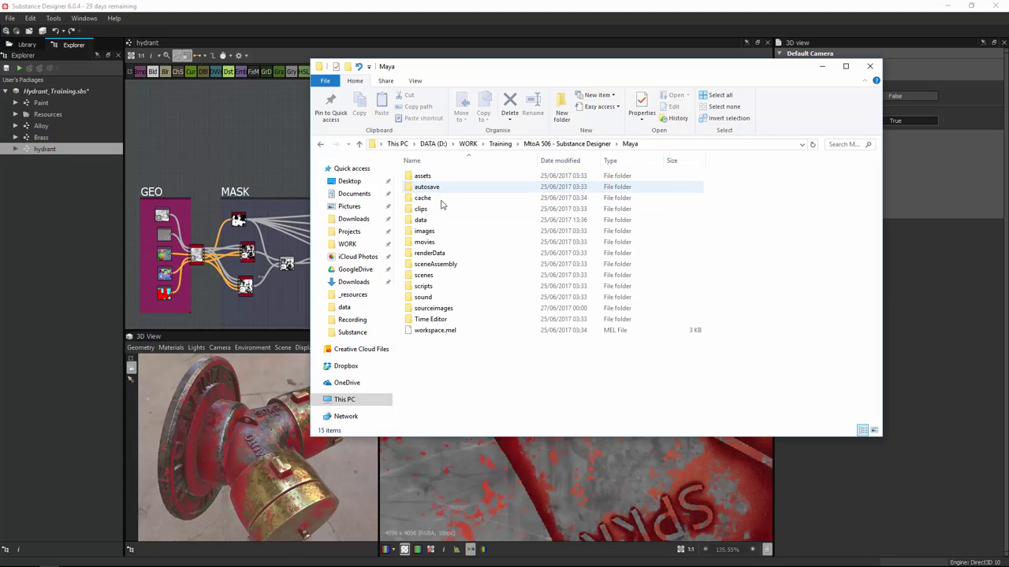
{"action": "double_click", "coordinate": [463, 308]}
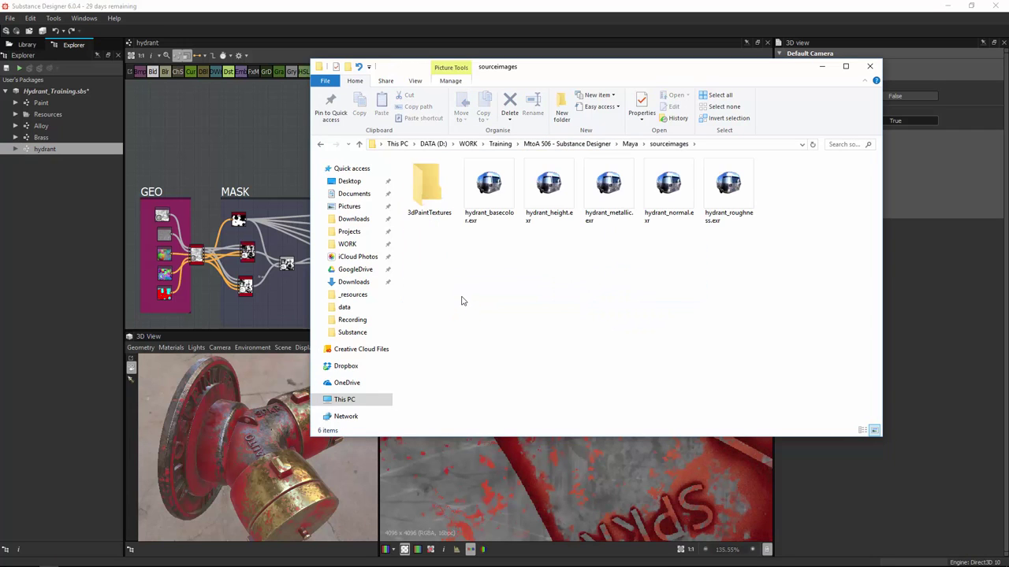
Step: Open hydrant_basecolor.exr in RV and check its image information, including resolution and bit depth
{"action": "left_click", "coordinate": [495, 201]}
{"action": "left_click", "coordinate": [555, 191]}
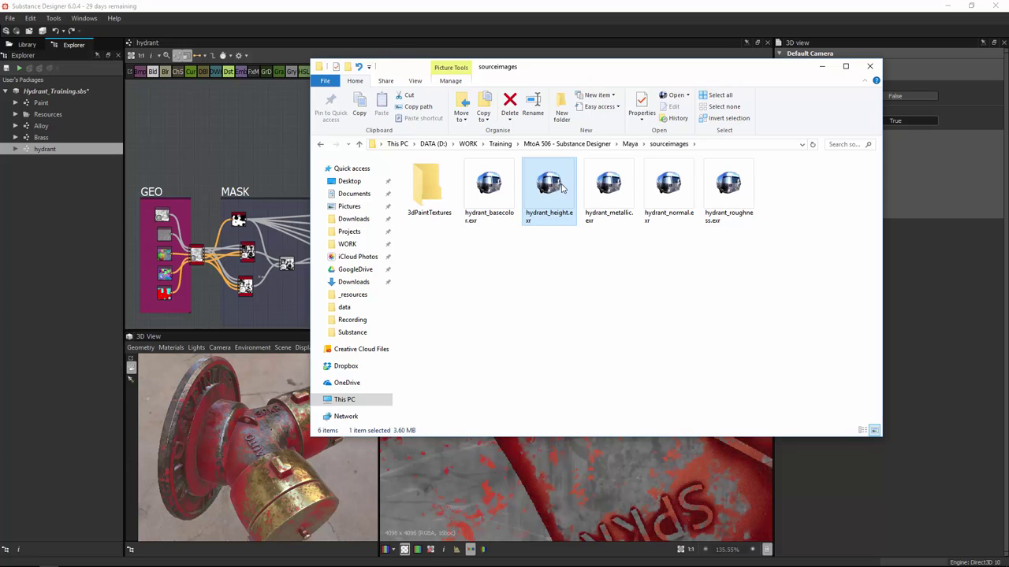
{"action": "left_click", "coordinate": [498, 197]}
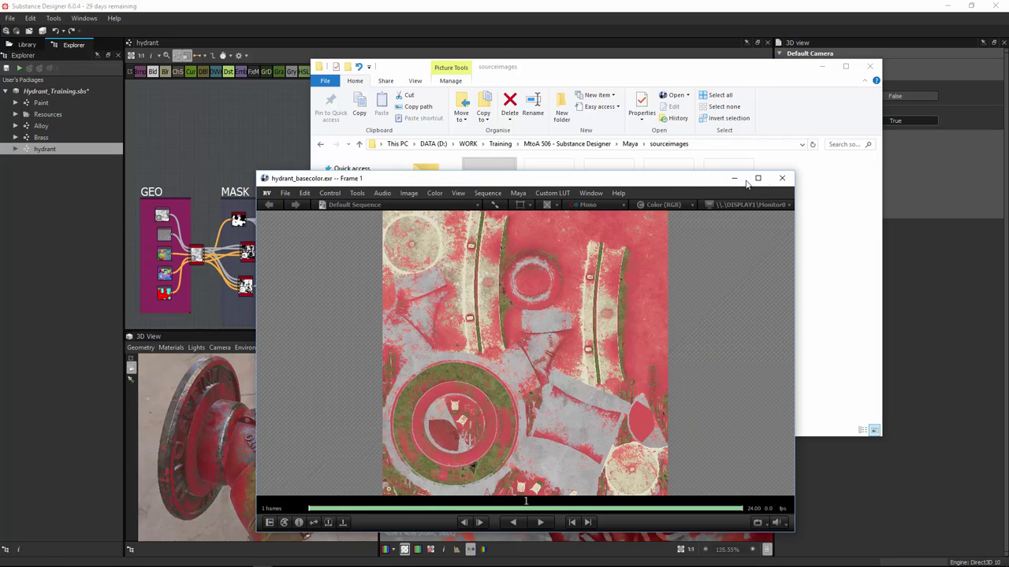
{"action": "left_click_drag", "start_coordinate": [674, 180], "coordinate": [653, 149]}
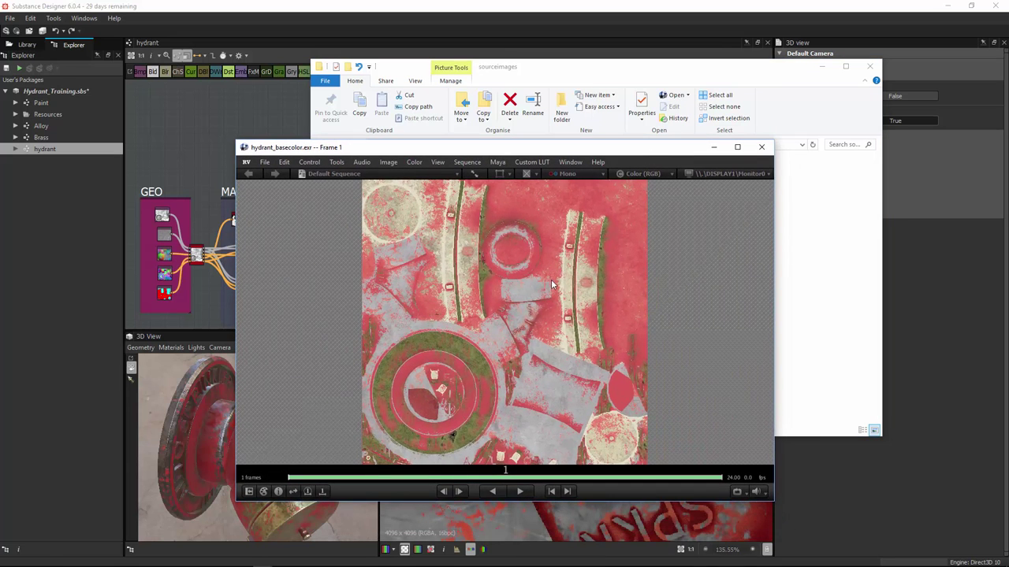
{"action": "key", "text": "i"}
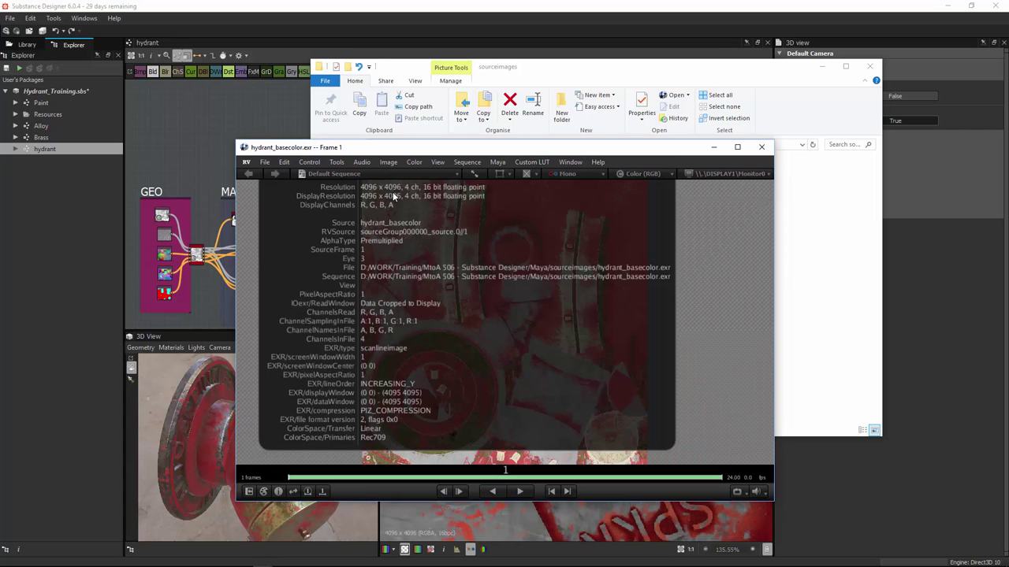
{"action": "key", "text": "i"}
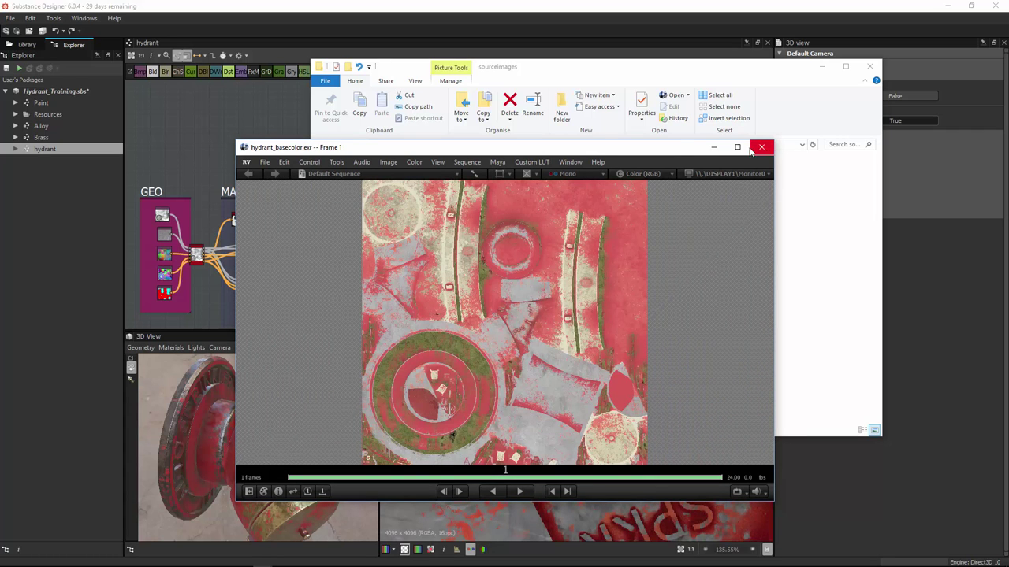
Step: Load all five exported hydrant EXR maps into RV as one sequence and maximize its window
{"action": "left_click_drag", "start_coordinate": [673, 150], "coordinate": [643, 235]}
{"action": "left_click_drag", "start_coordinate": [820, 206], "coordinate": [291, 302]}
{"action": "double_click", "coordinate": [294, 235]}
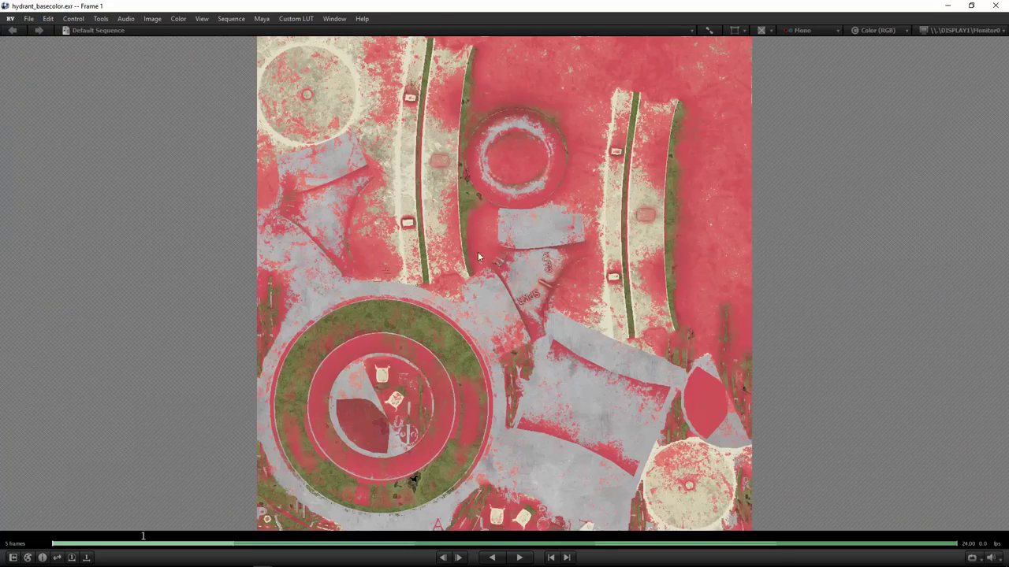
Step: Play the map sequence briefly, then step through the base color, height, metallic, normal and roughness maps to examine each one
{"action": "key", "text": "space"}
{"action": "key", "text": "space"}
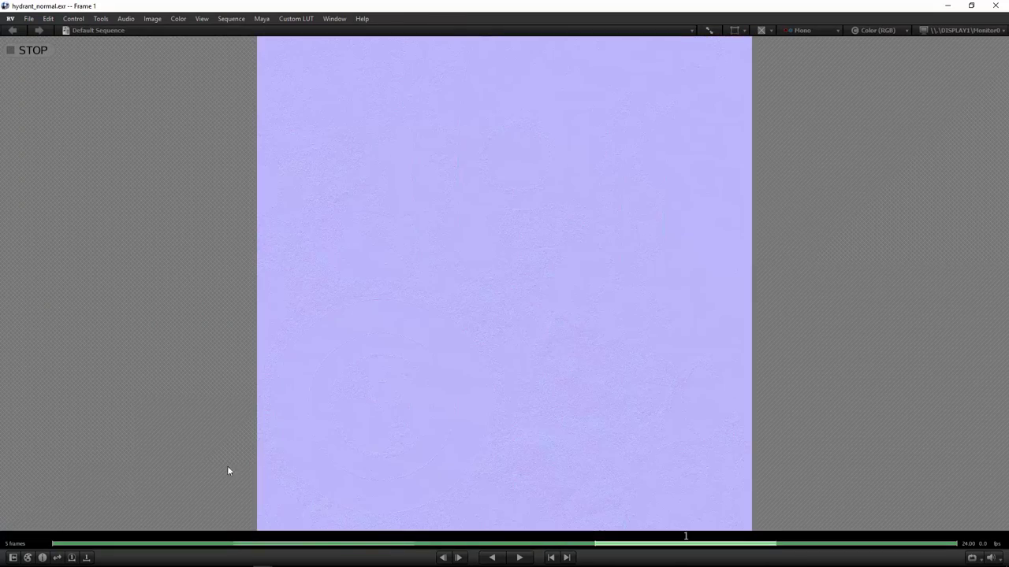
{"action": "left_click", "coordinate": [110, 542]}
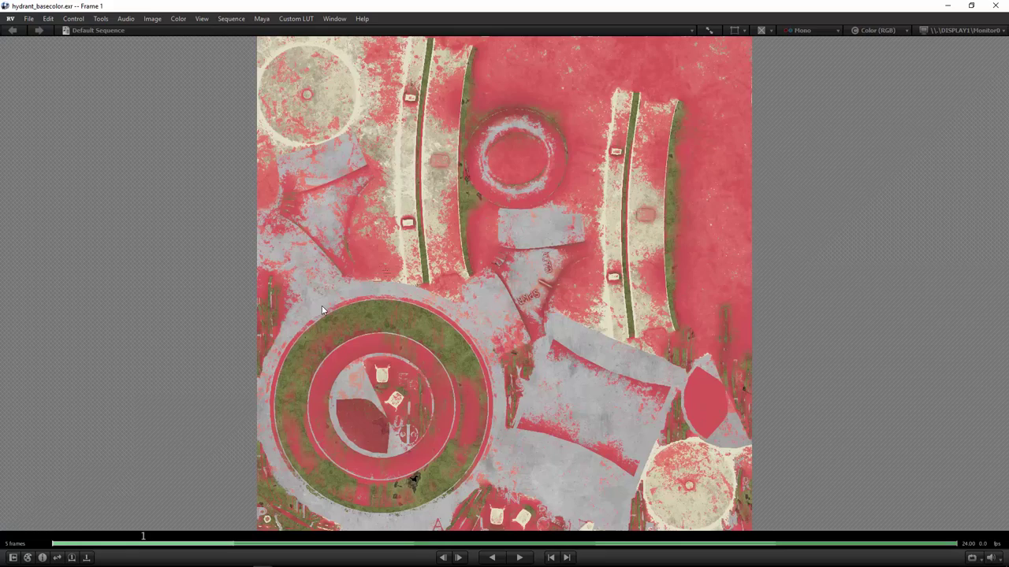
{"action": "key", "text": "Right"}
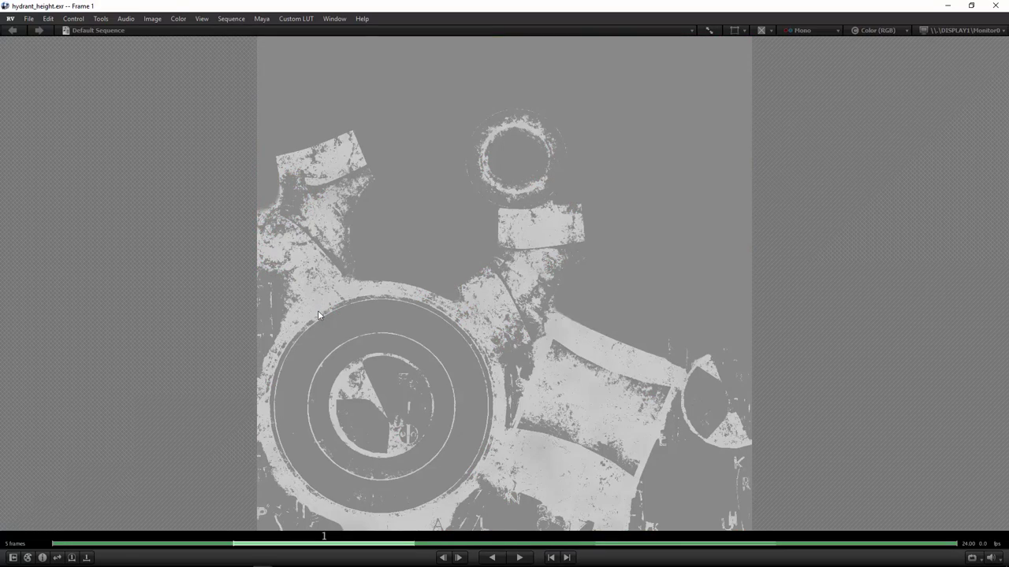
{"action": "key", "text": "Right"}
{"action": "key", "text": "Left"}
{"action": "key", "text": "Right"}
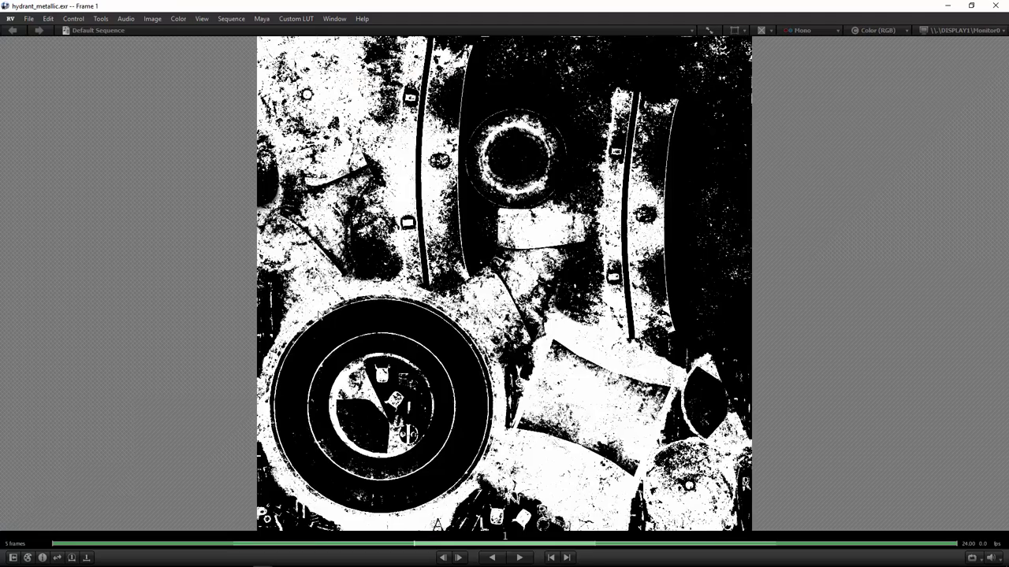
{"action": "key", "text": "Right"}
{"action": "key", "text": "Left"}
{"action": "key", "text": "Right"}
{"action": "key", "text": "Right"}
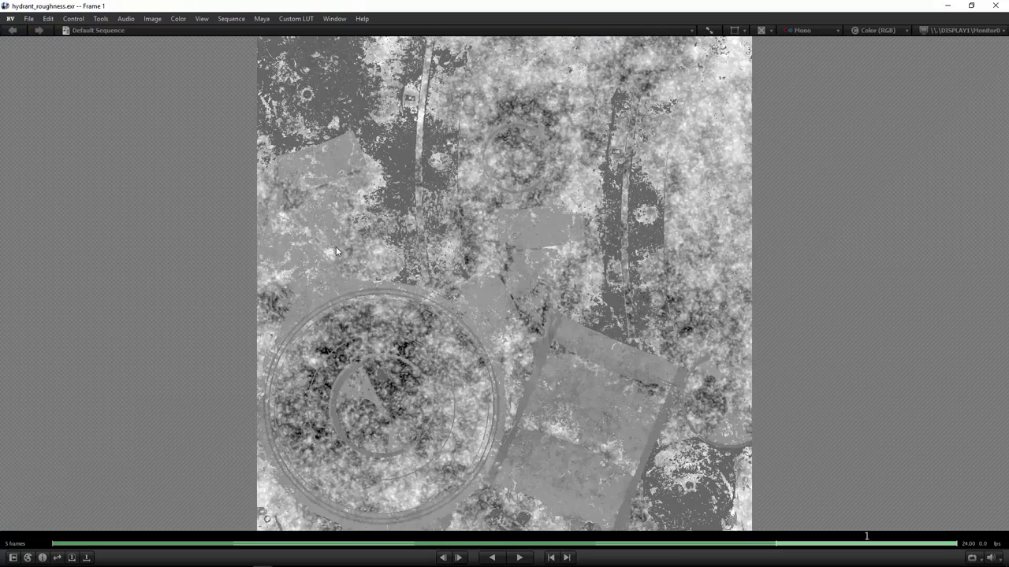
{"action": "key", "text": "Right"}
{"action": "key", "text": "Left"}
{"action": "key", "text": "Left"}
{"action": "key", "text": "Left"}
{"action": "key", "text": "Left"}
{"action": "key", "text": "Left"}
{"action": "key", "text": "Right"}
{"action": "key", "text": "Right"}
{"action": "key", "text": "Right"}
{"action": "key", "text": "Right"}
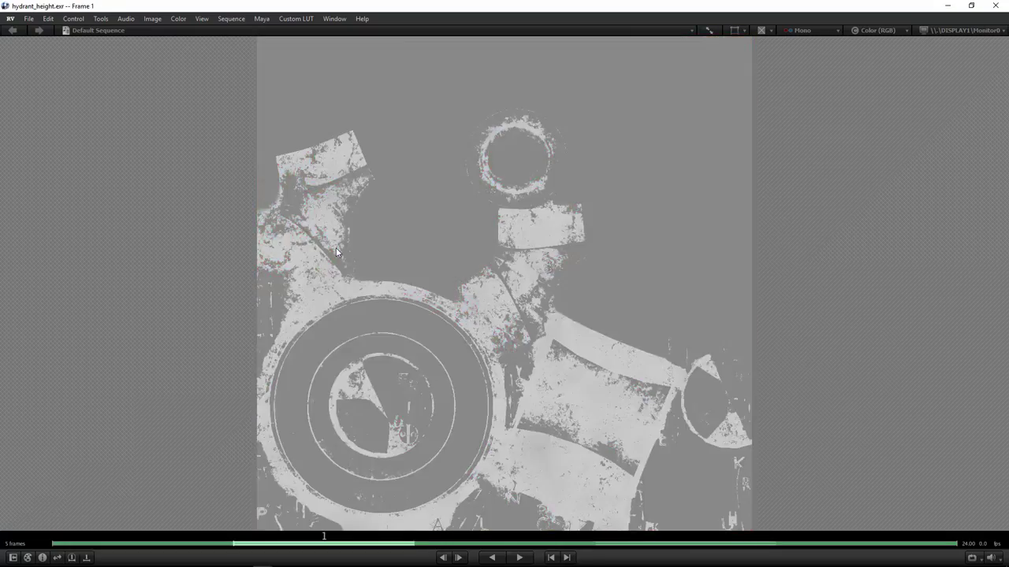
{"action": "key", "text": "Right"}
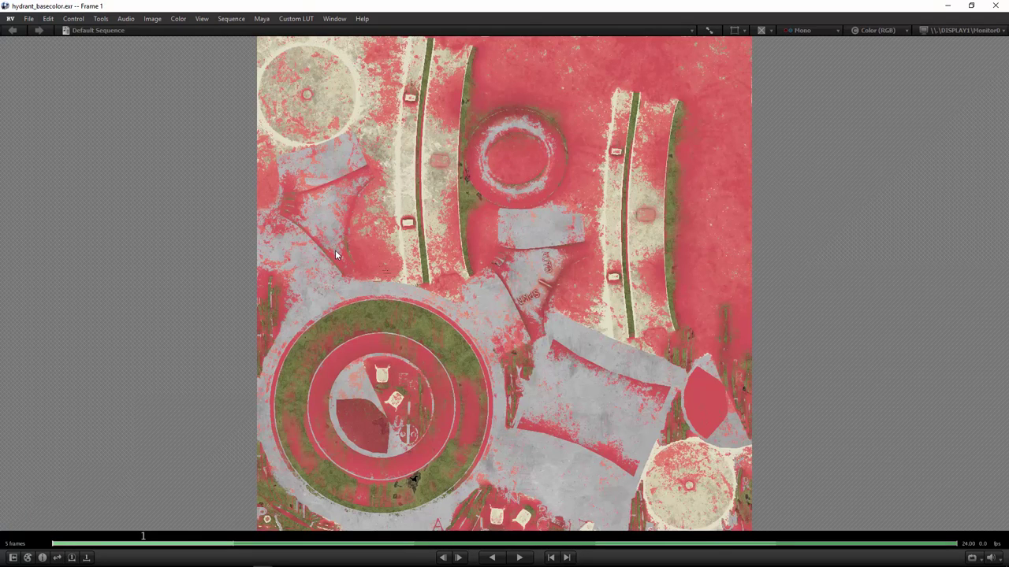
Step: Compare the base color and metallic maps up close around the AUTO SPKR lettering
{"action": "scroll", "coordinate": [556, 261], "scroll_direction": "up", "scroll_amount": 5}
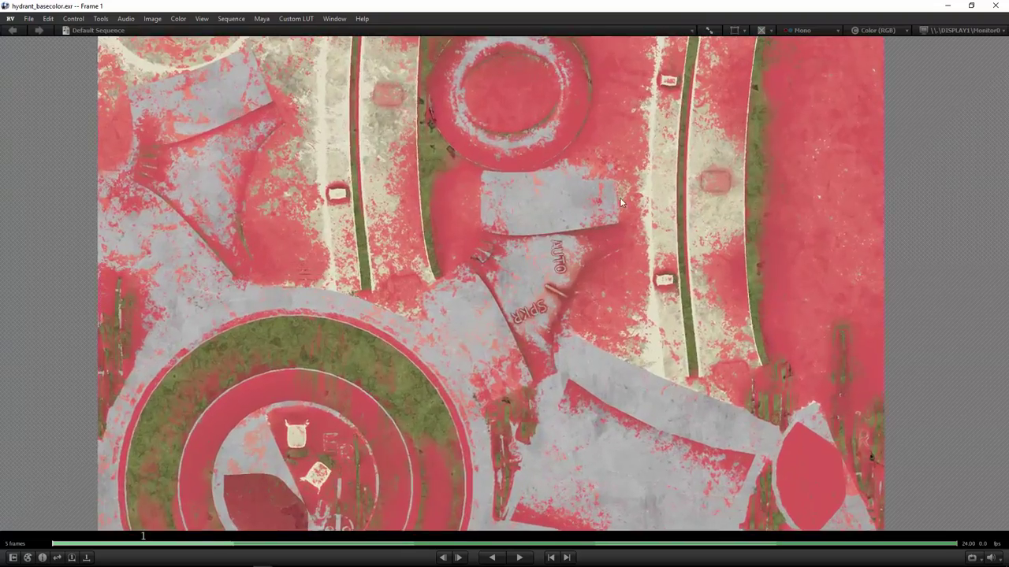
{"action": "key", "text": "Right"}
{"action": "key", "text": "Right"}
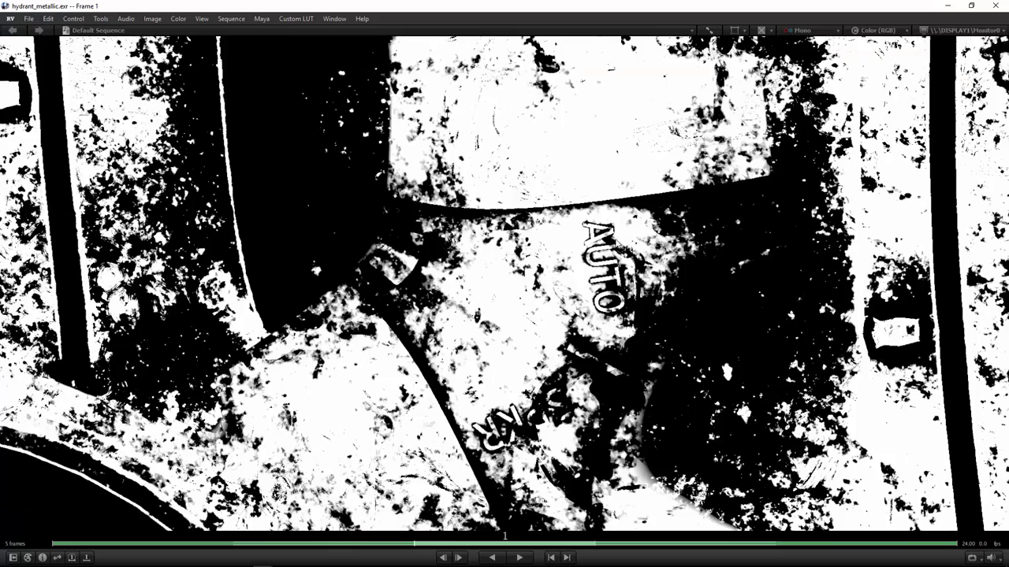
{"action": "key", "text": "Left"}
{"action": "key", "text": "Left"}
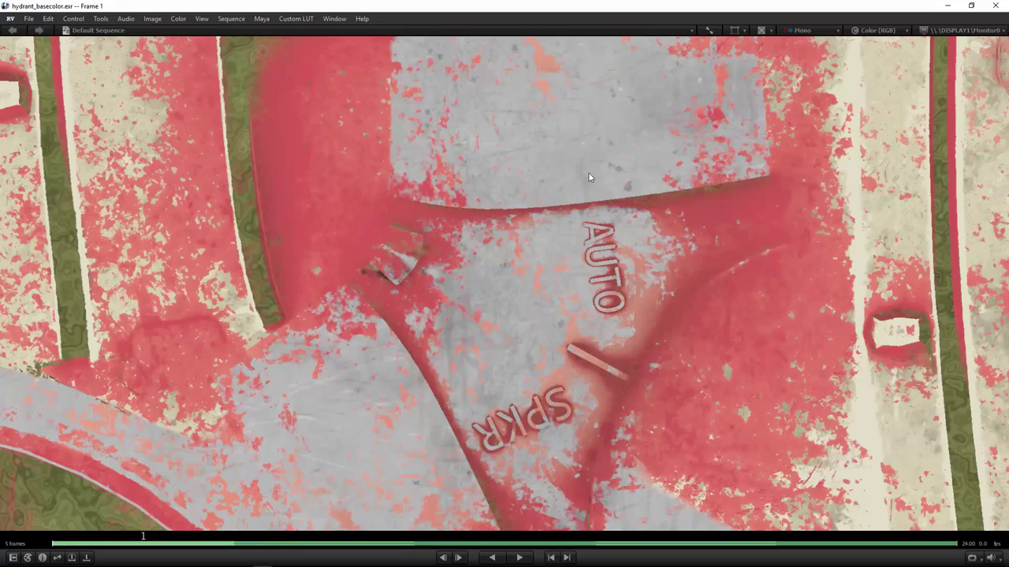
Step: Inspect the base color map's wear detail across the pipe body and round flange, then play the map sequence
{"action": "middle_click_drag", "start_coordinate": [559, 179], "coordinate": [386, 270]}
{"action": "middle_click_drag", "start_coordinate": [628, 198], "coordinate": [407, 280]}
{"action": "middle_click_drag", "start_coordinate": [590, 217], "coordinate": [528, 228]}
{"action": "middle_click_drag", "start_coordinate": [512, 393], "coordinate": [621, 124]}
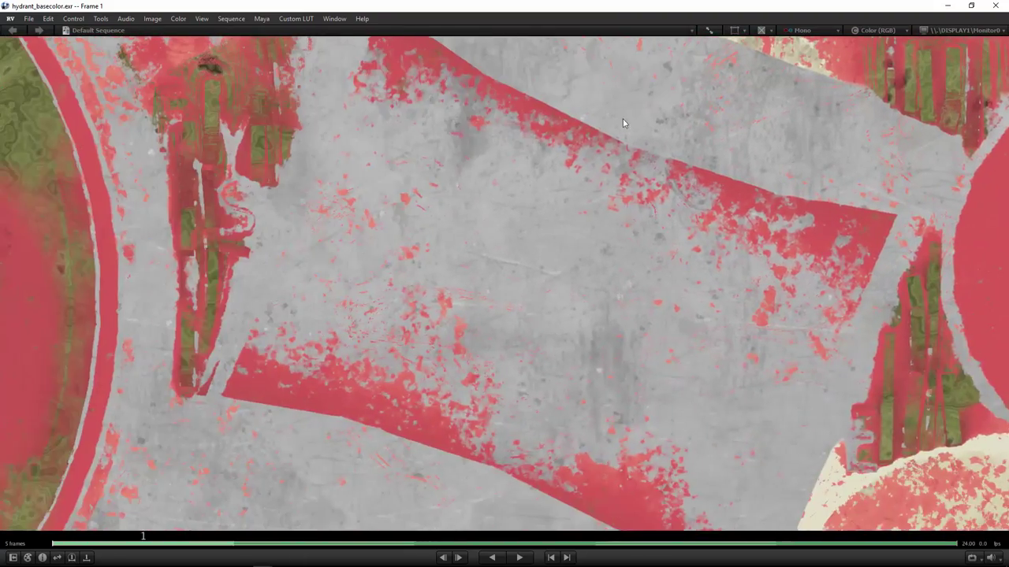
{"action": "middle_click_drag", "start_coordinate": [229, 219], "coordinate": [662, 188]}
{"action": "middle_click_drag", "start_coordinate": [409, 247], "coordinate": [624, 114]}
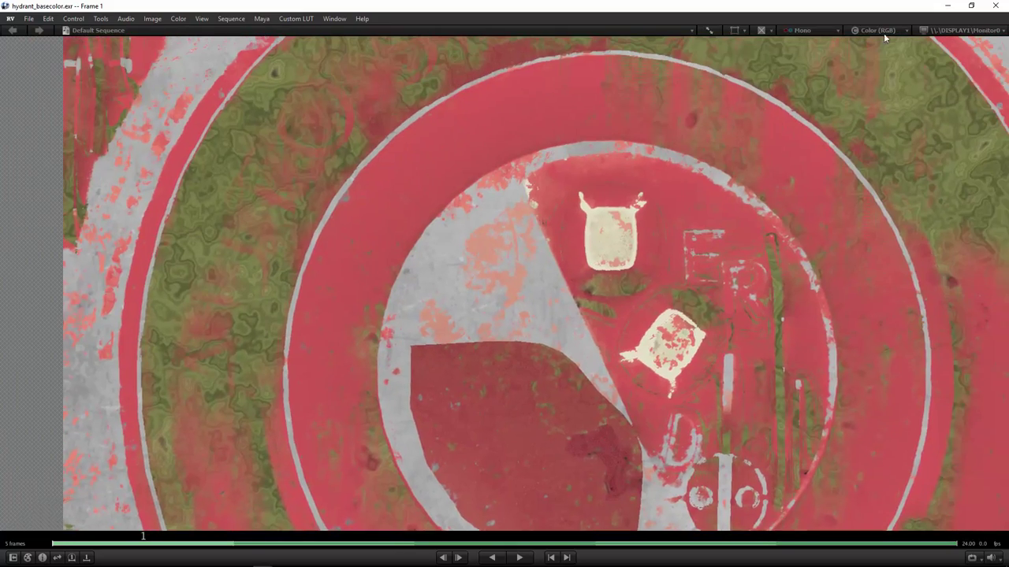
{"action": "key", "text": "space"}
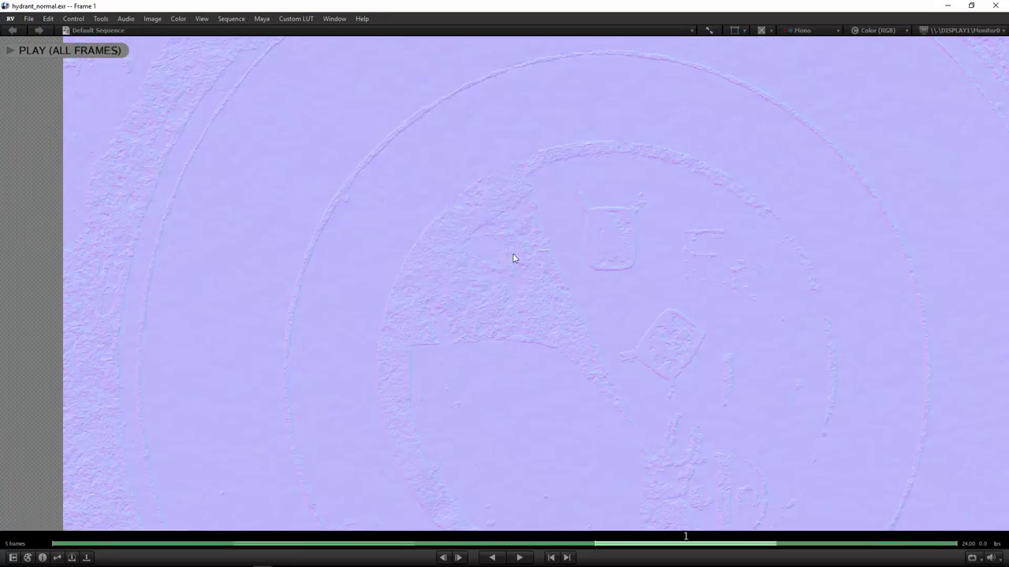
Step: Examine the normal map's surface relief up close across the round flange and the worn areas beyond it
{"action": "middle_click_drag", "start_coordinate": [657, 187], "coordinate": [334, 347]}
{"action": "middle_click_drag", "start_coordinate": [564, 265], "coordinate": [347, 484]}
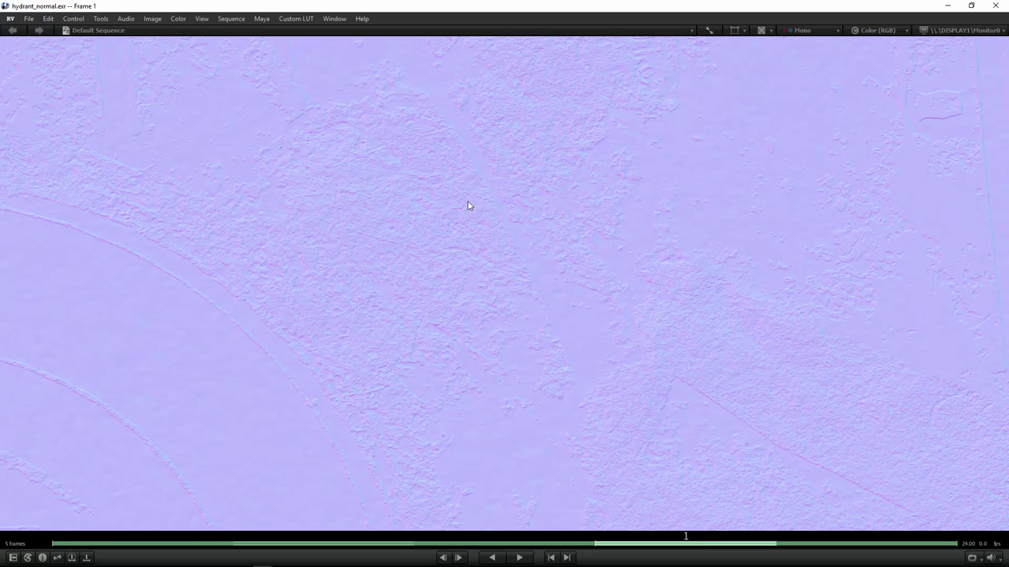
{"action": "middle_click_drag", "start_coordinate": [516, 138], "coordinate": [405, 342]}
{"action": "middle_click_drag", "start_coordinate": [511, 167], "coordinate": [351, 446]}
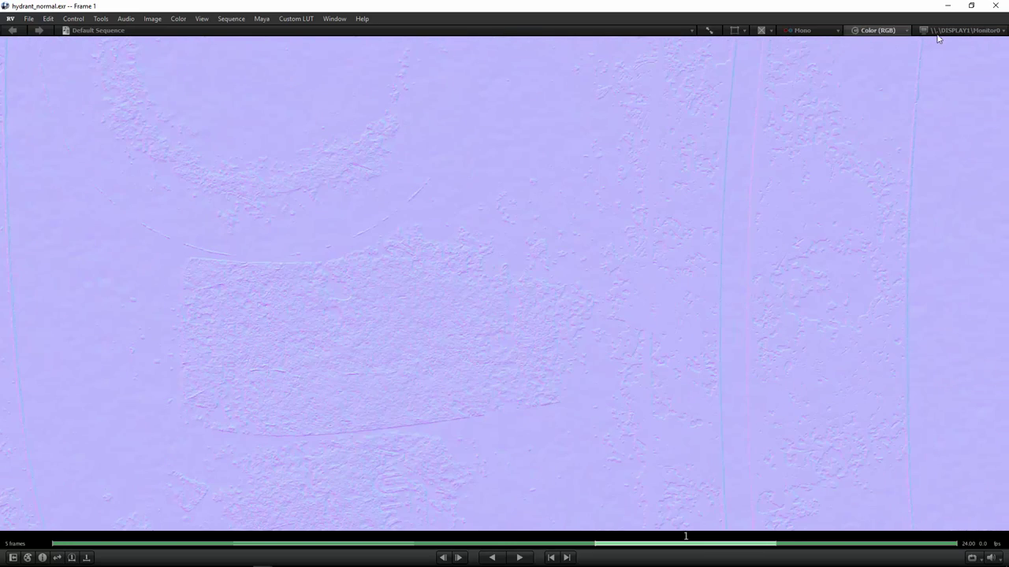
Step: Close RV and the sourceimages folder window, returning to the hydrant graph in Substance Designer
{"action": "left_click", "coordinate": [990, 11]}
{"action": "left_click", "coordinate": [571, 291]}
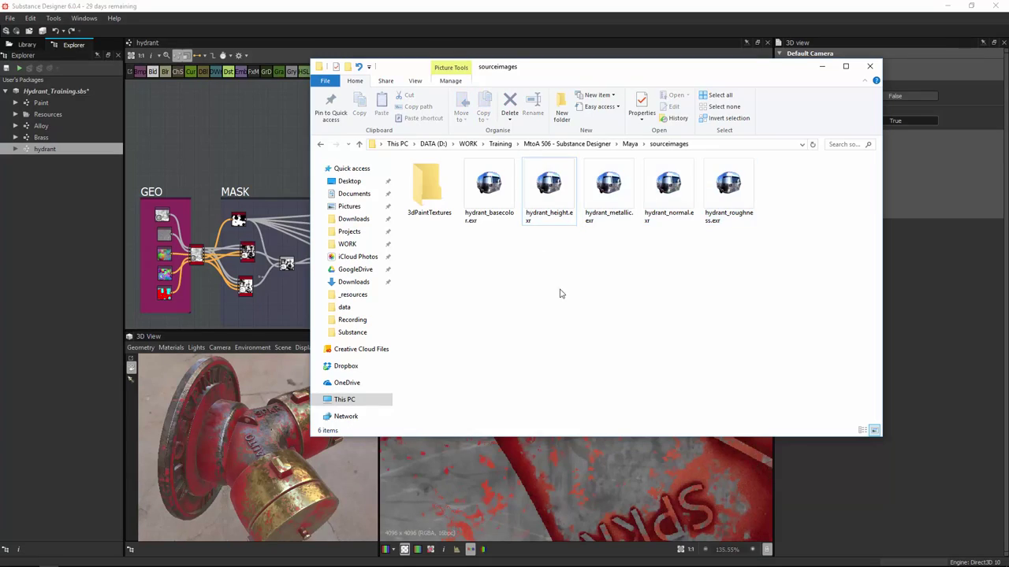
{"action": "left_click", "coordinate": [869, 66]}
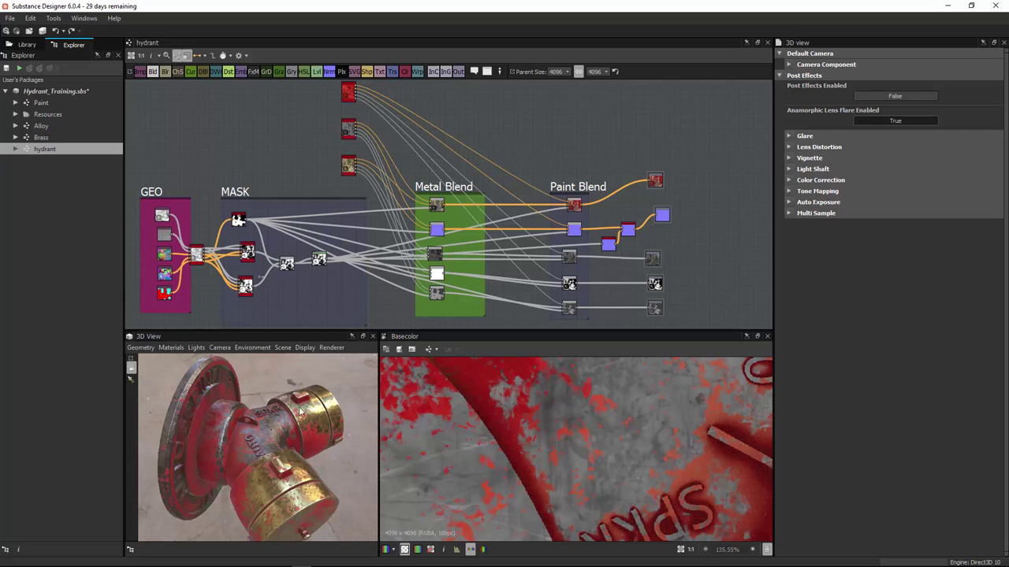
Step: Inspect the hydrant's finished material in the 3D view from several angles, ending close on a brass cap
{"action": "left_click_drag", "start_coordinate": [272, 438], "coordinate": [237, 451]}
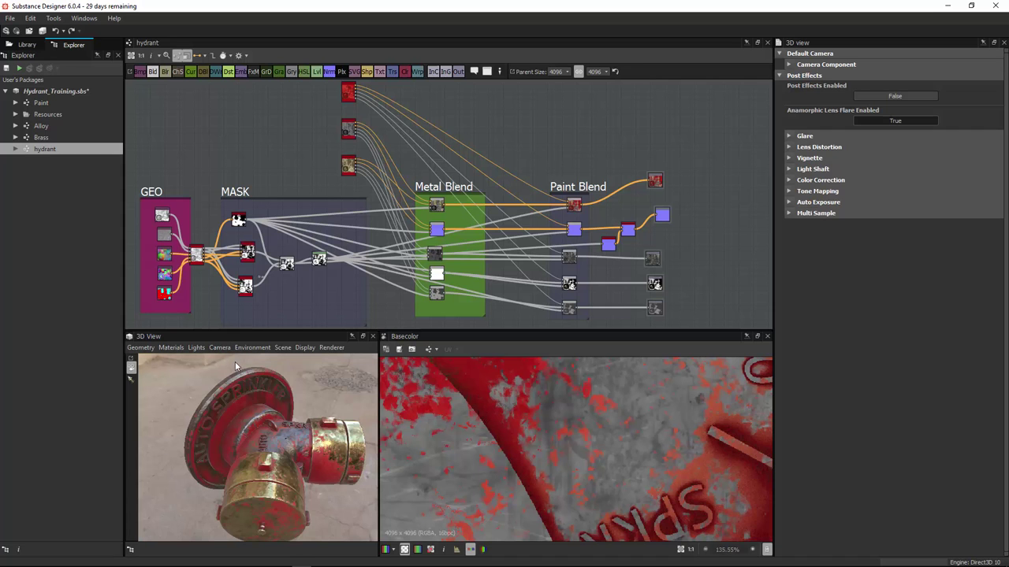
{"action": "left_click_drag", "start_coordinate": [283, 440], "coordinate": [286, 410]}
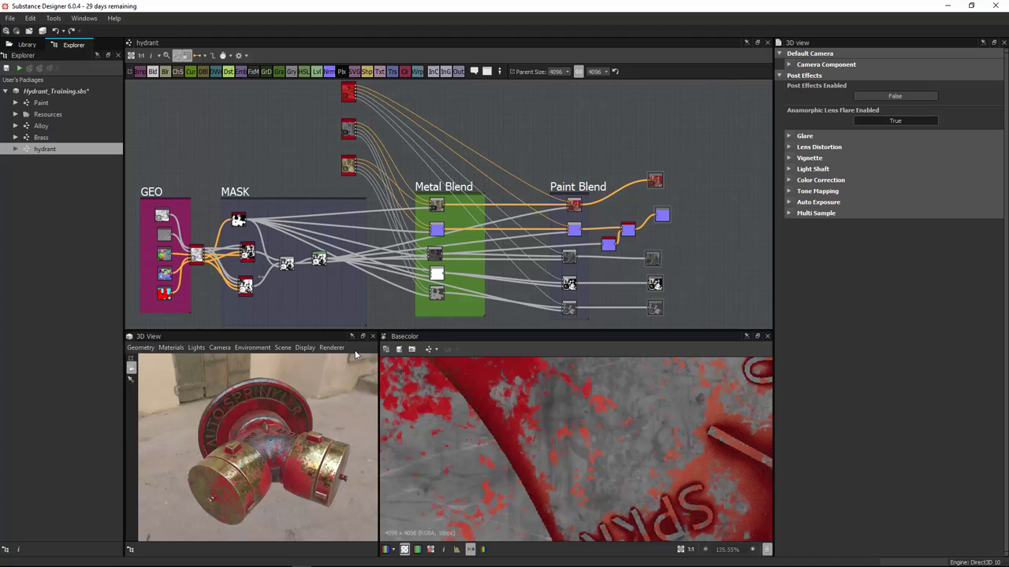
{"action": "scroll", "coordinate": [229, 458], "scroll_direction": "up", "scroll_amount": 3}
{"action": "left_click_drag", "start_coordinate": [260, 409], "coordinate": [283, 424]}
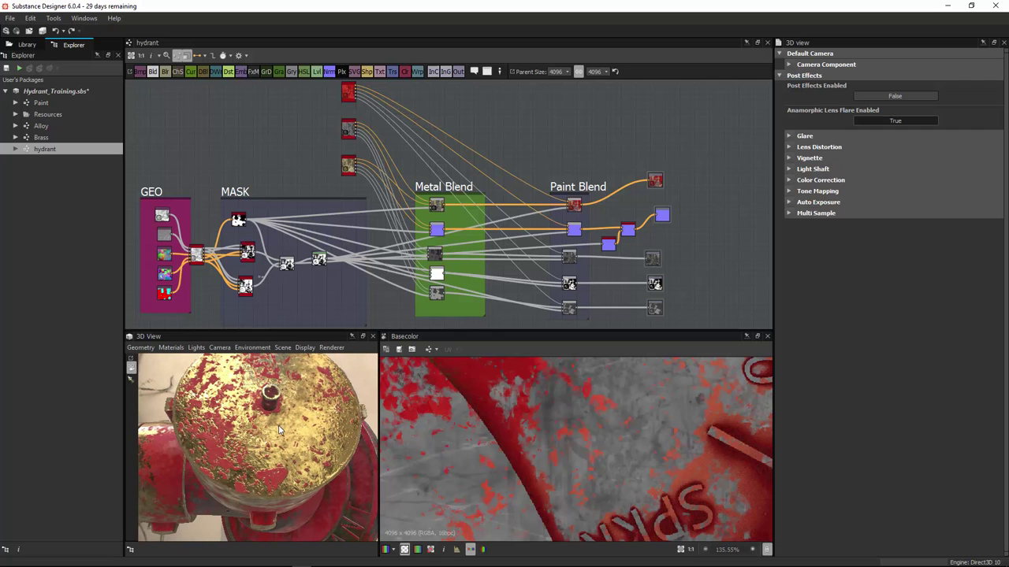